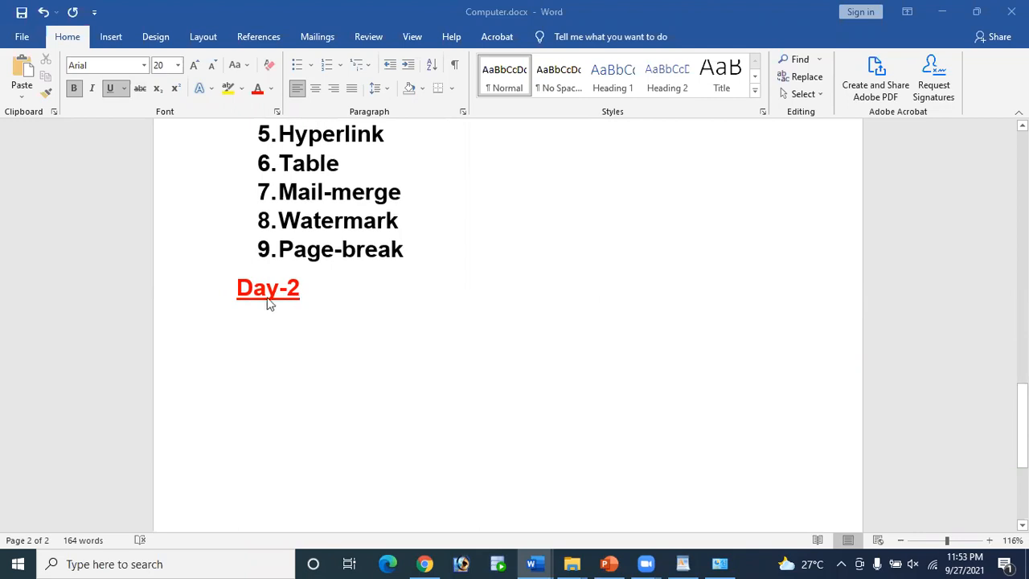
Step: Place the caret at the end of the Day-2 heading
{"action": "left_click", "coordinate": [310, 291]}
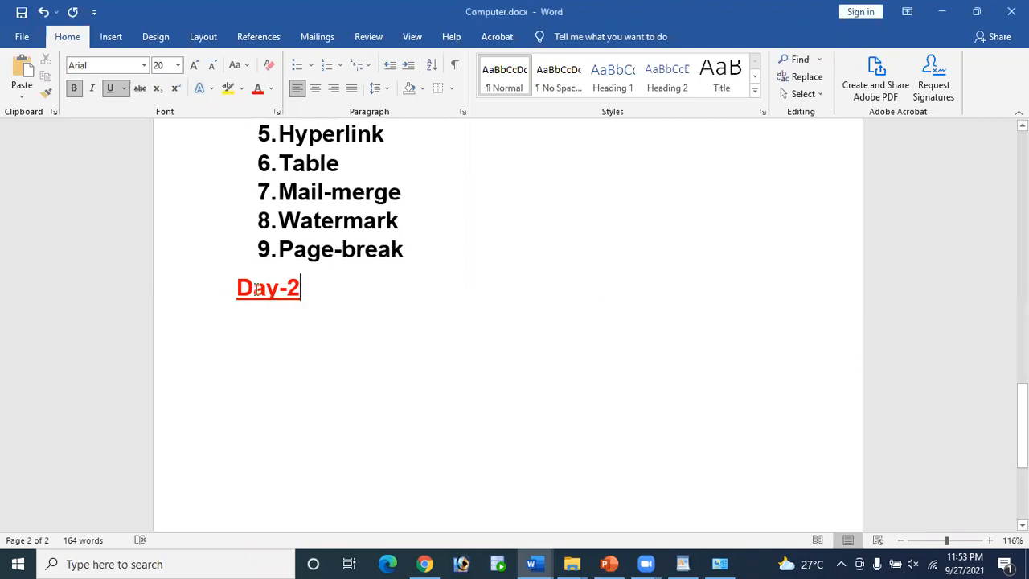
{"action": "left_click_drag", "start_coordinate": [235, 287], "coordinate": [314, 304]}
{"action": "left_click", "coordinate": [333, 297]}
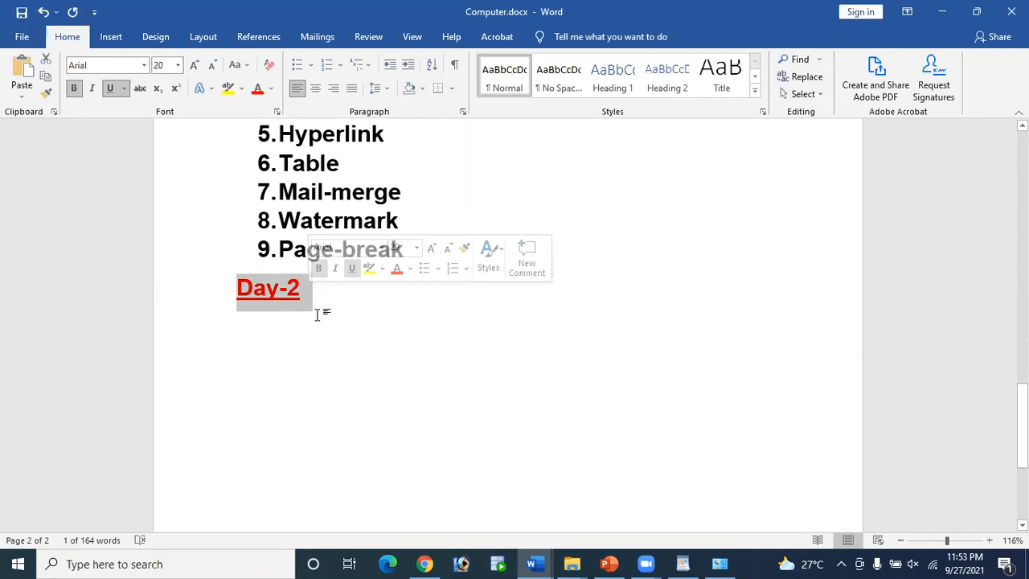
{"action": "left_click", "coordinate": [322, 301]}
{"action": "left_click_drag", "start_coordinate": [239, 288], "coordinate": [314, 290]}
{"action": "left_click", "coordinate": [317, 306]}
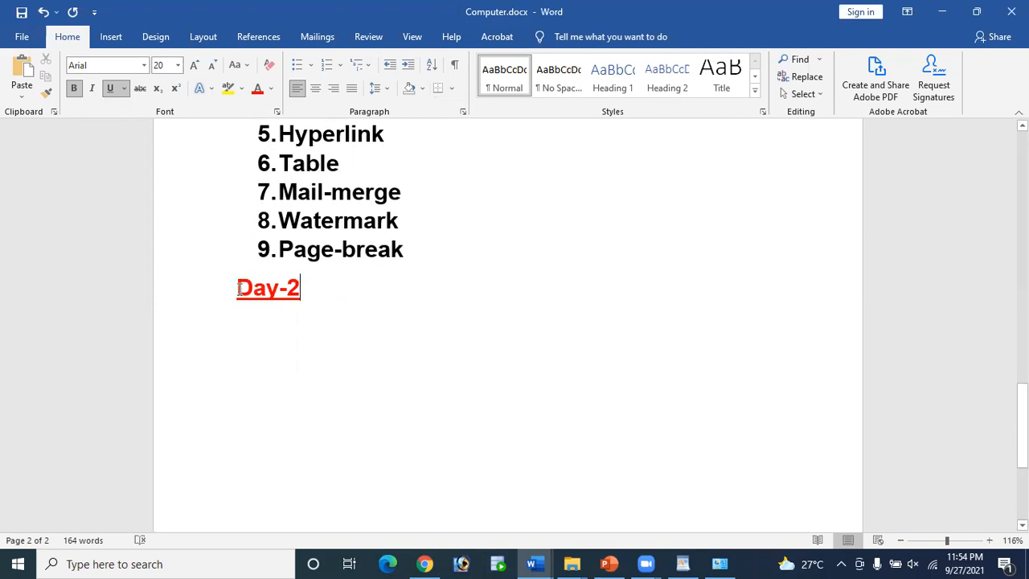
{"action": "left_click_drag", "start_coordinate": [238, 289], "coordinate": [324, 286]}
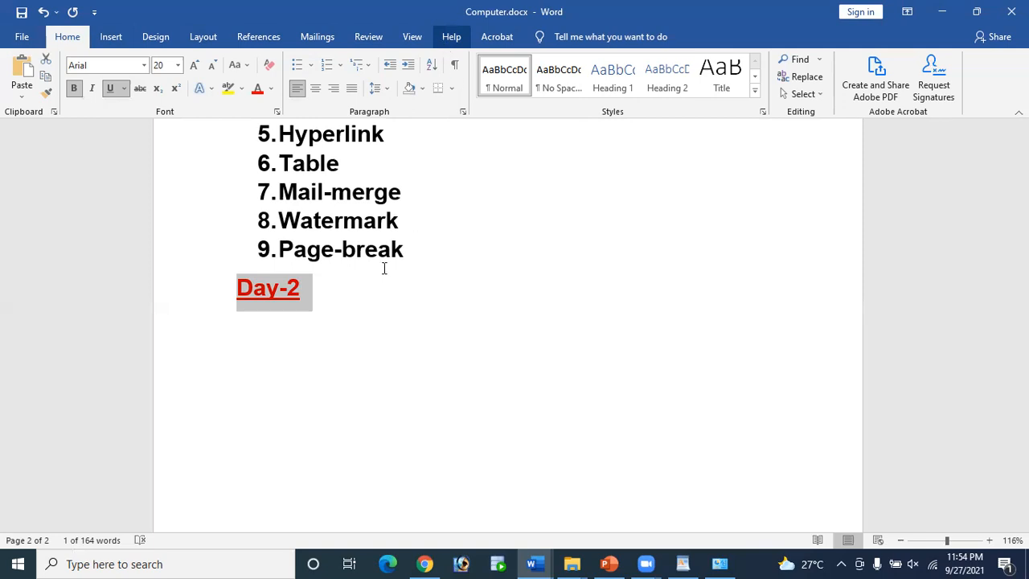
{"action": "left_click", "coordinate": [325, 288]}
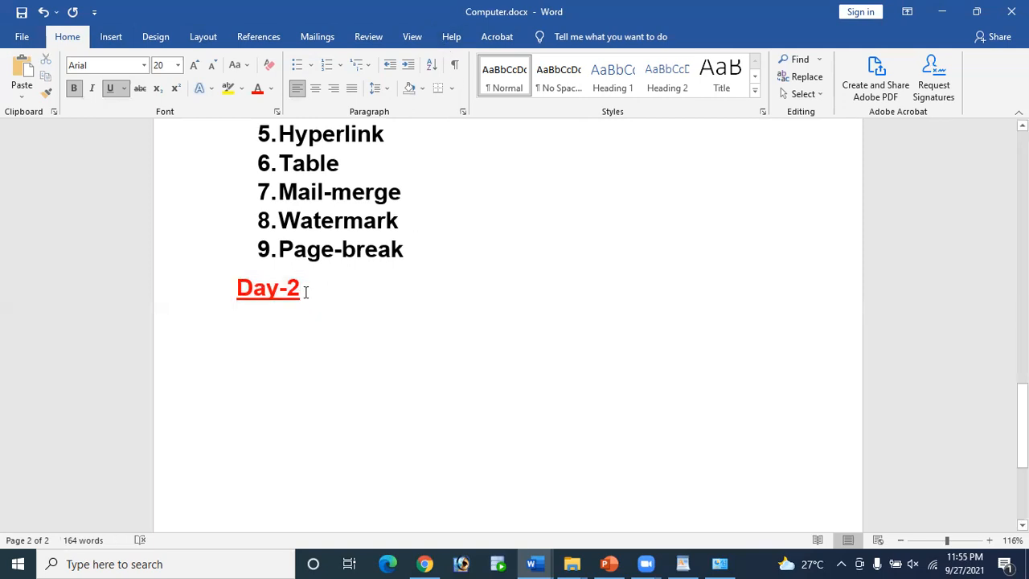
{"action": "triple_click", "coordinate": [307, 292]}
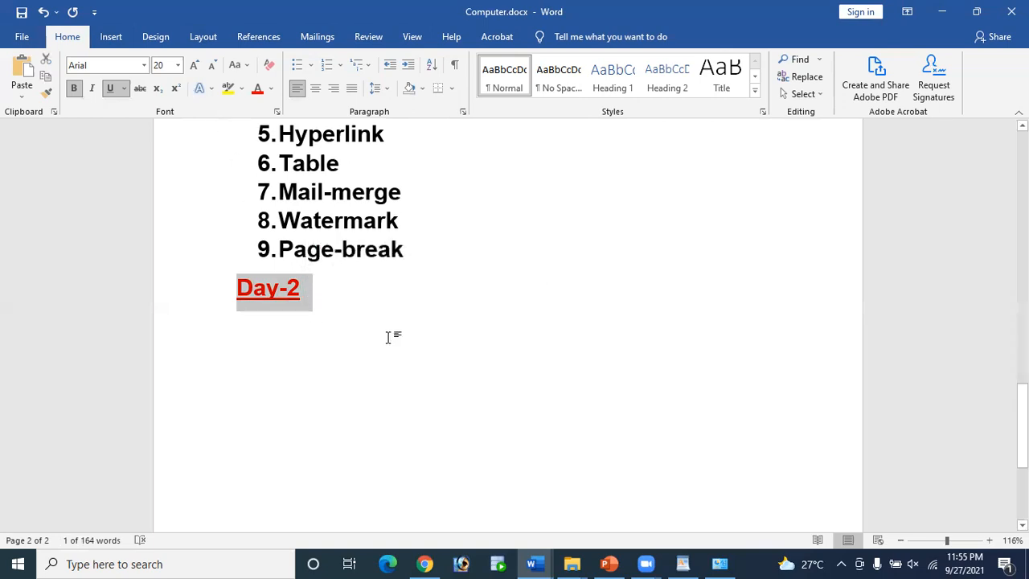
{"action": "left_click", "coordinate": [340, 308]}
Step: Start a new line below Day-2 with black, non-underlined text
{"action": "key", "text": "Return"}
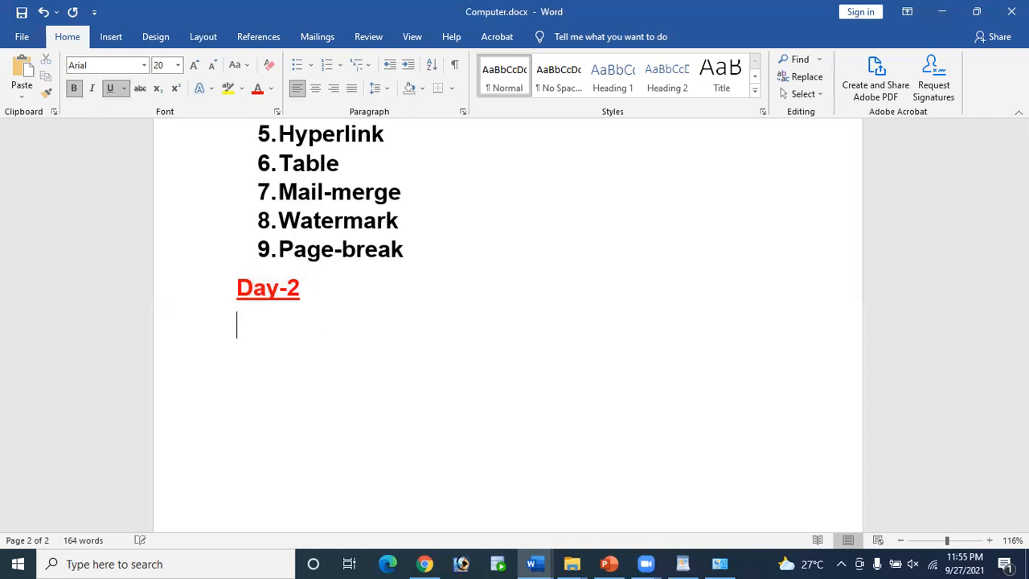
{"action": "left_click", "coordinate": [271, 90]}
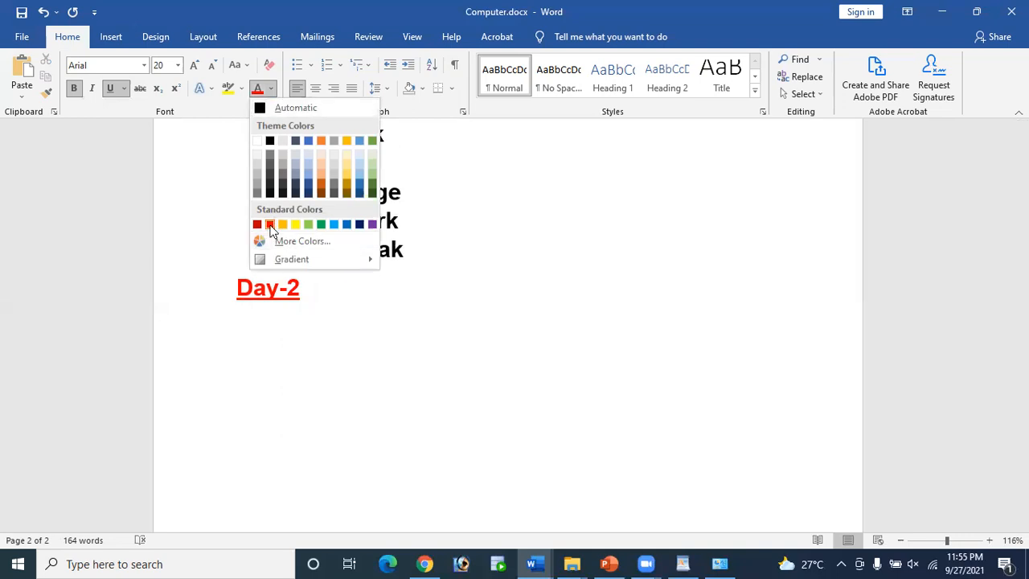
{"action": "left_click", "coordinate": [271, 142]}
{"action": "left_click", "coordinate": [112, 88]}
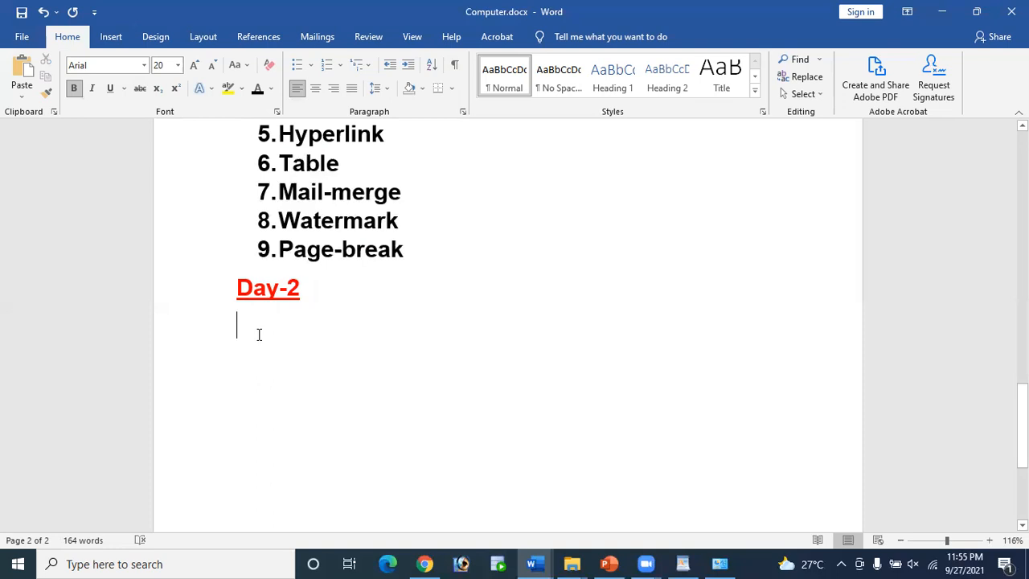
Step: Type the heading 'How to save a document in Word-2019', correcting the typos
{"action": "type", "text": "How"}
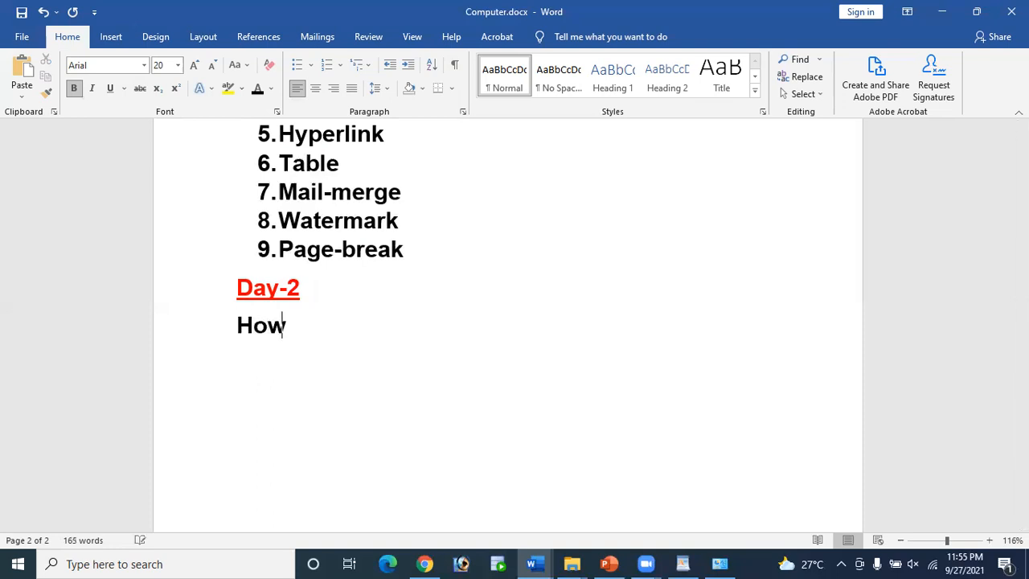
{"action": "type", "text": " to sv"}
{"action": "key", "text": "BackSpace"}
{"action": "type", "text": "ave"}
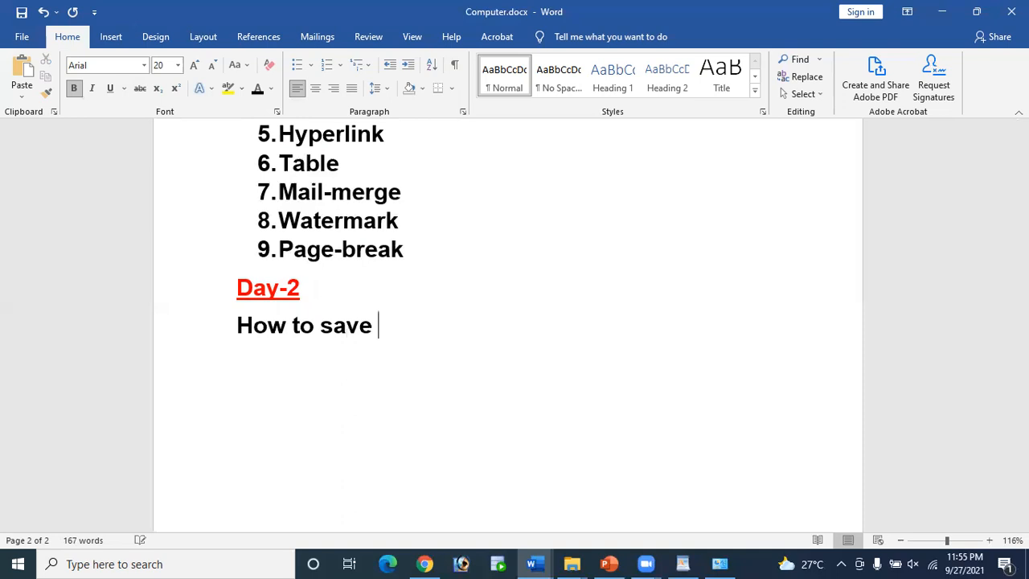
{"action": "type", "text": " a doc"}
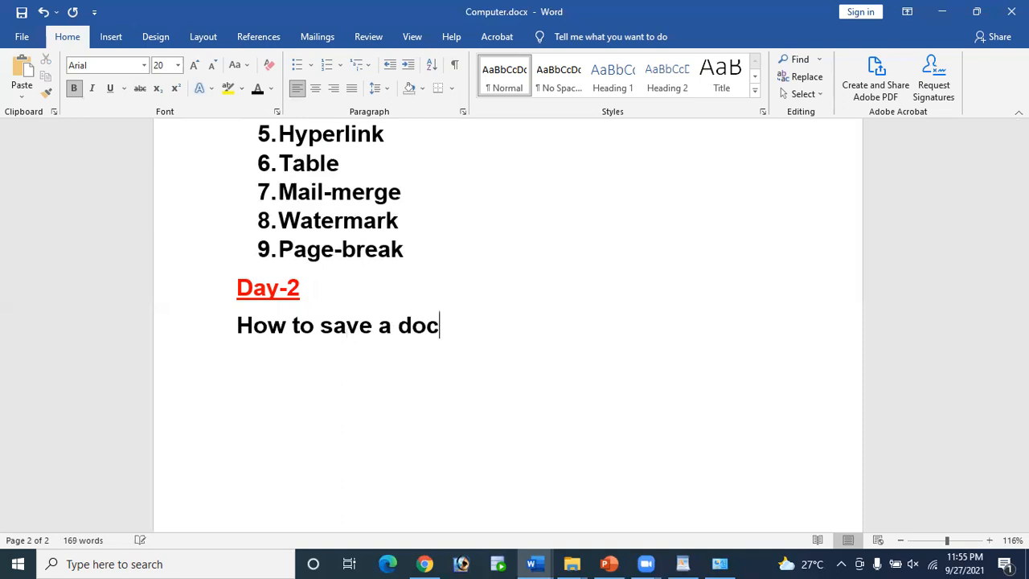
{"action": "type", "text": "ument"}
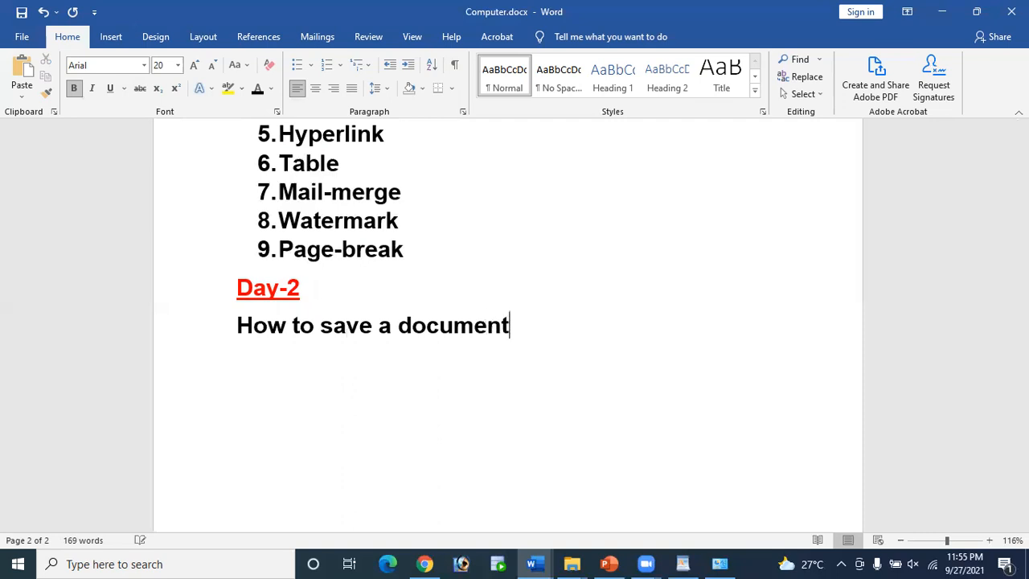
{"action": "type", "text": " in Word-"}
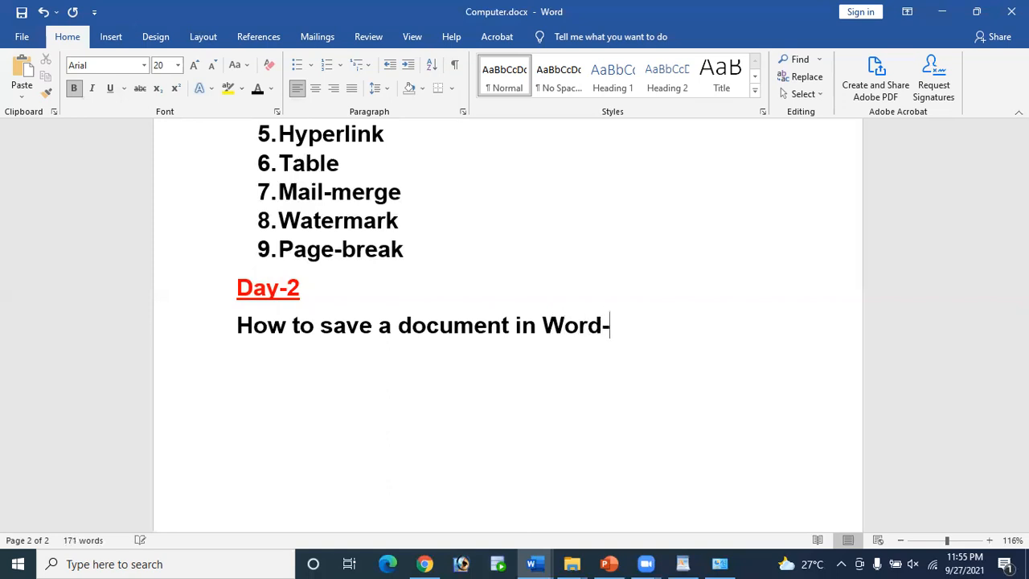
{"action": "type", "text": "2019"}
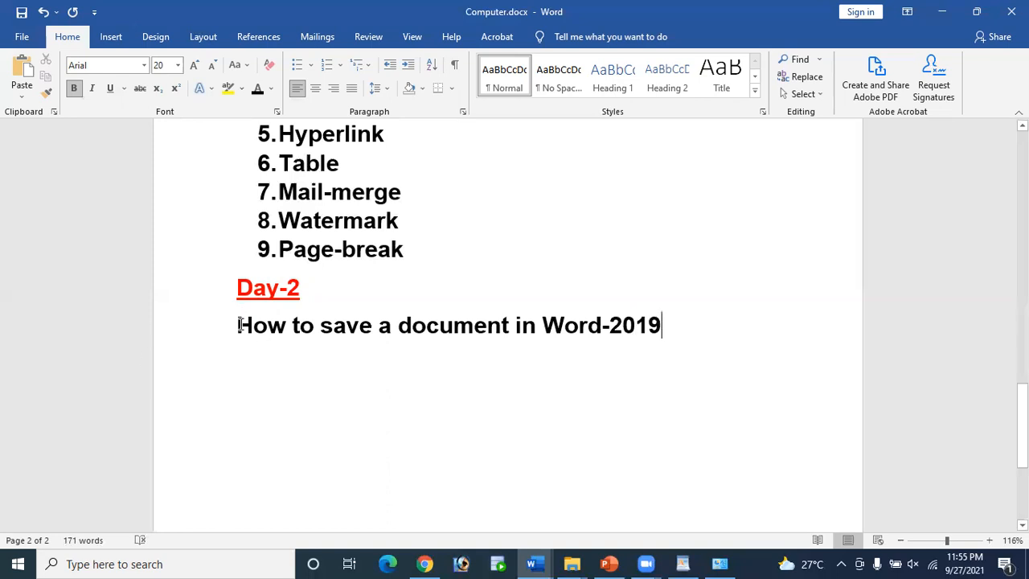
{"action": "left_click_drag", "start_coordinate": [238, 325], "coordinate": [679, 343]}
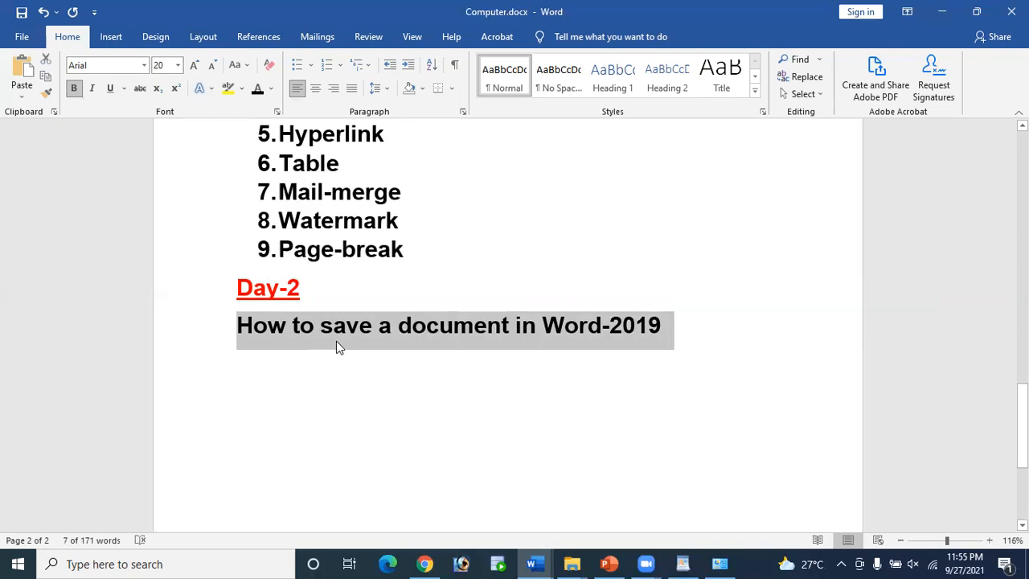
{"action": "left_click", "coordinate": [266, 330]}
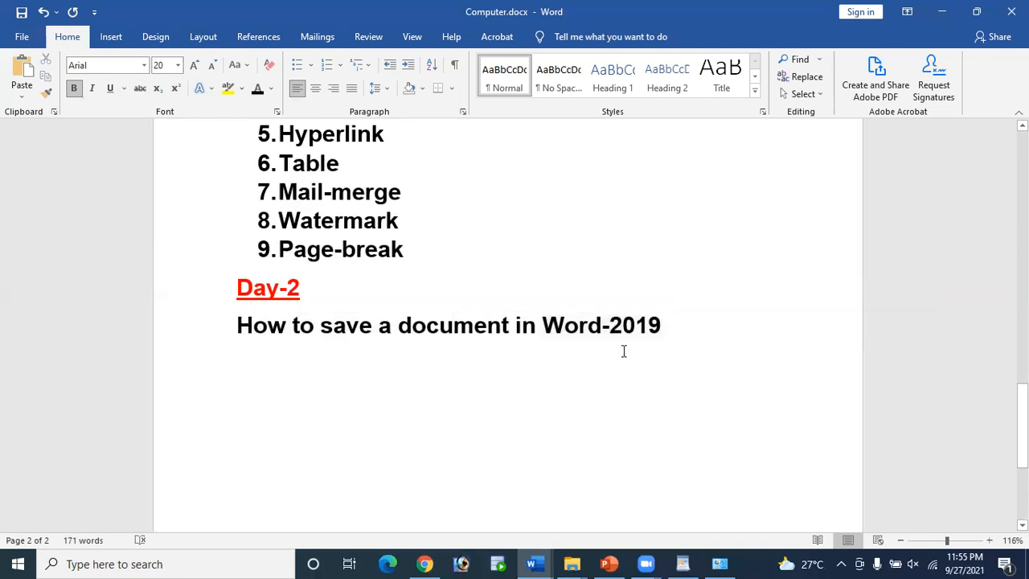
{"action": "left_click", "coordinate": [668, 346]}
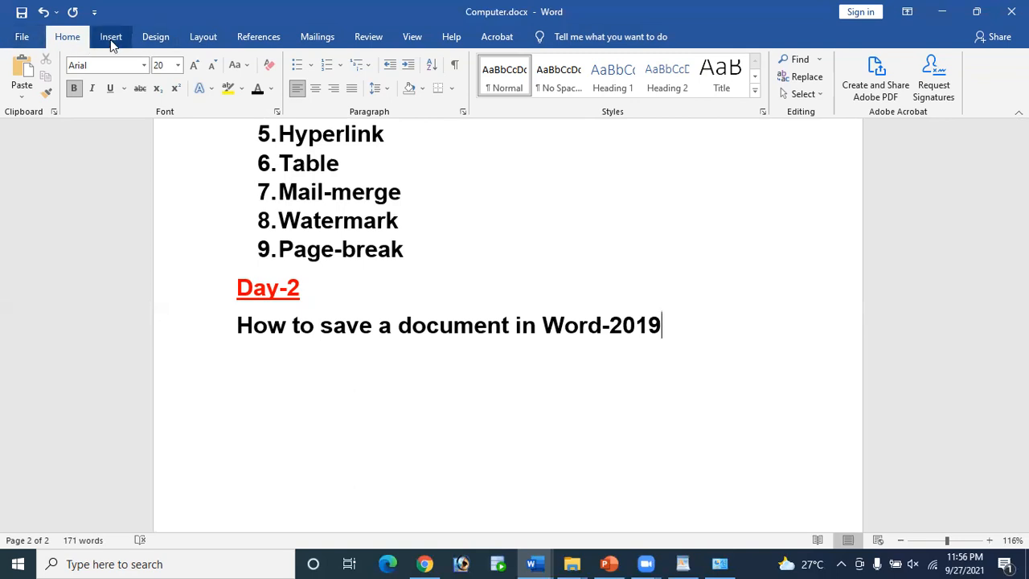
{"action": "type", "text": "ta"}
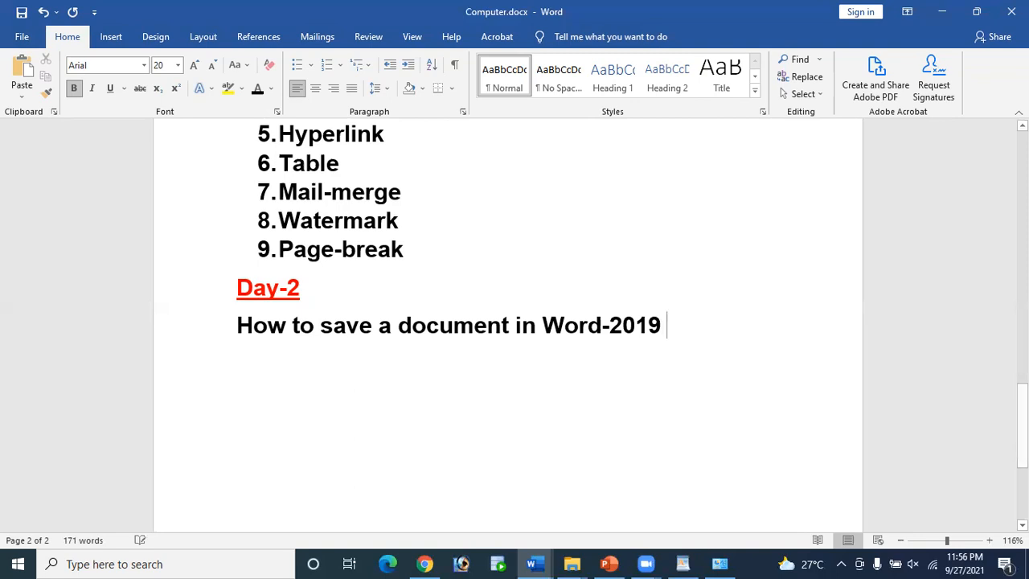
{"action": "type", "text": "b"}
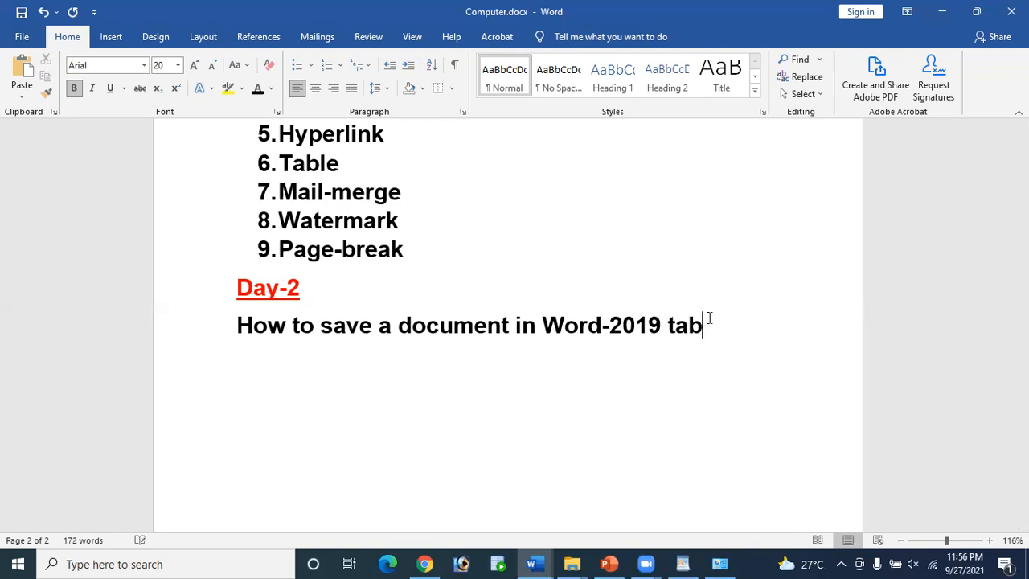
{"action": "double_click", "coordinate": [733, 334]}
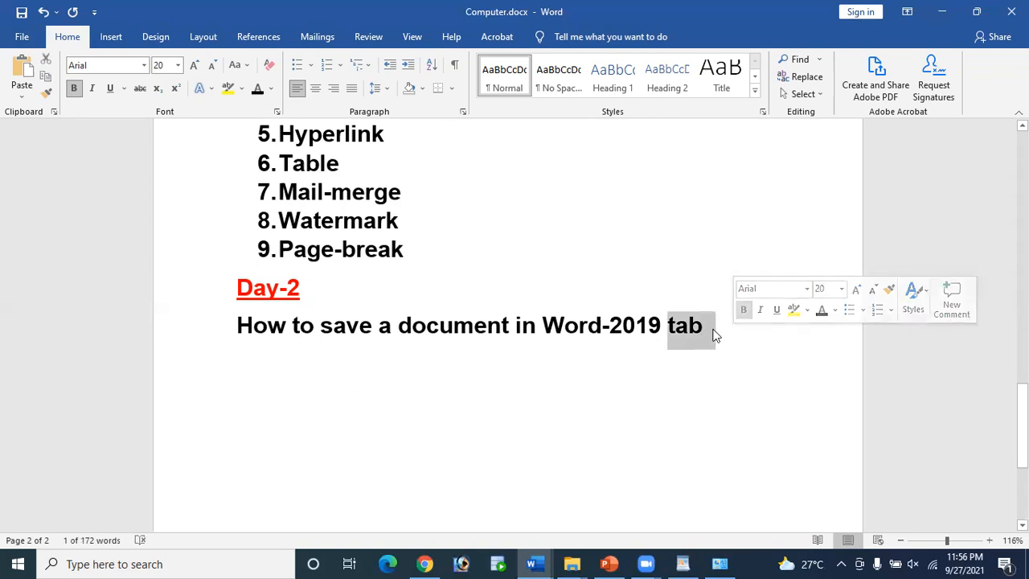
{"action": "left_click", "coordinate": [723, 325]}
{"action": "key", "text": "BackSpace"}
{"action": "key", "text": "BackSpace"}
{"action": "key", "text": "BackSpace"}
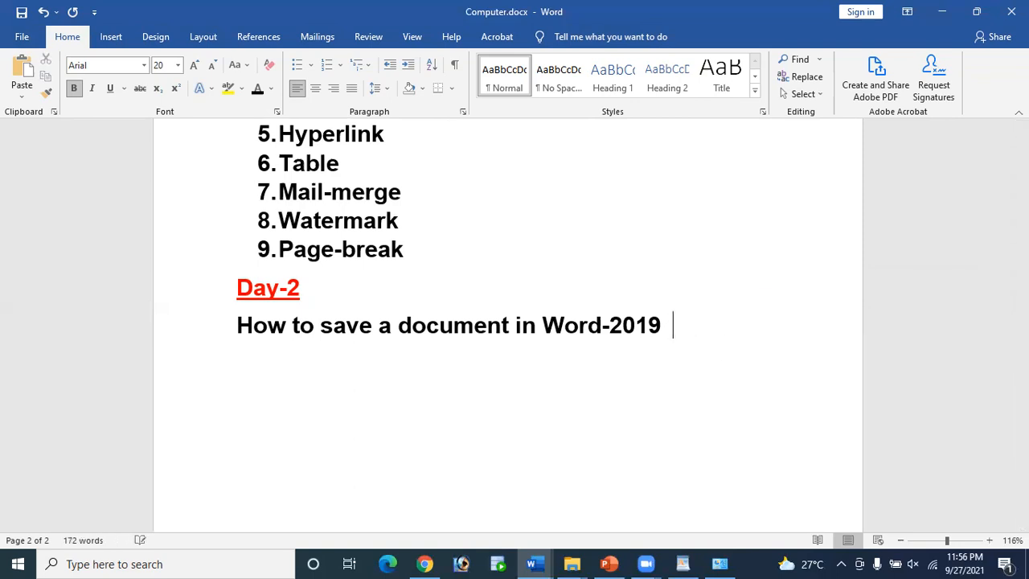
Step: Go to the Save As page in the File backstage
{"action": "left_click", "coordinate": [22, 36]}
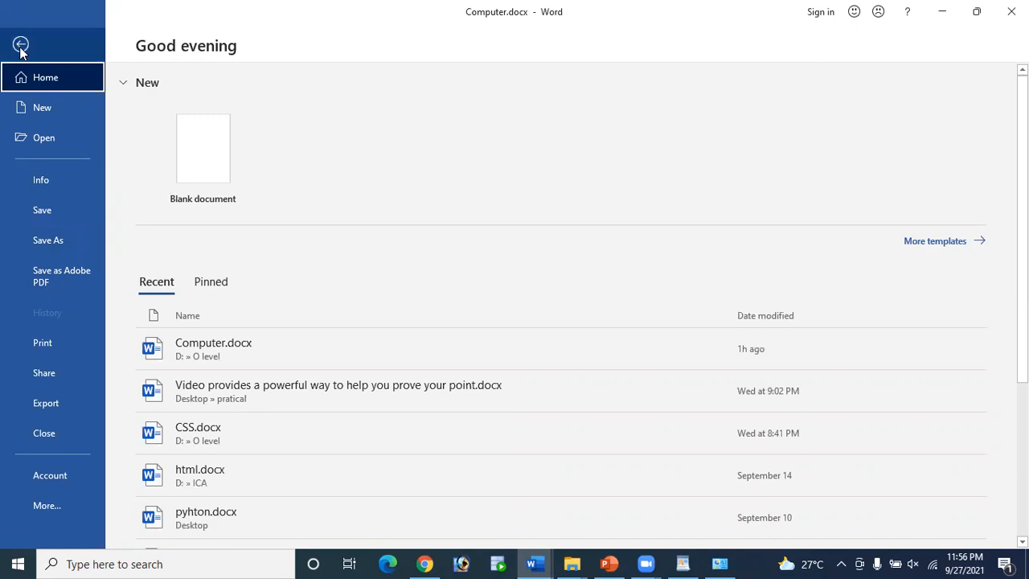
{"action": "left_click", "coordinate": [54, 246]}
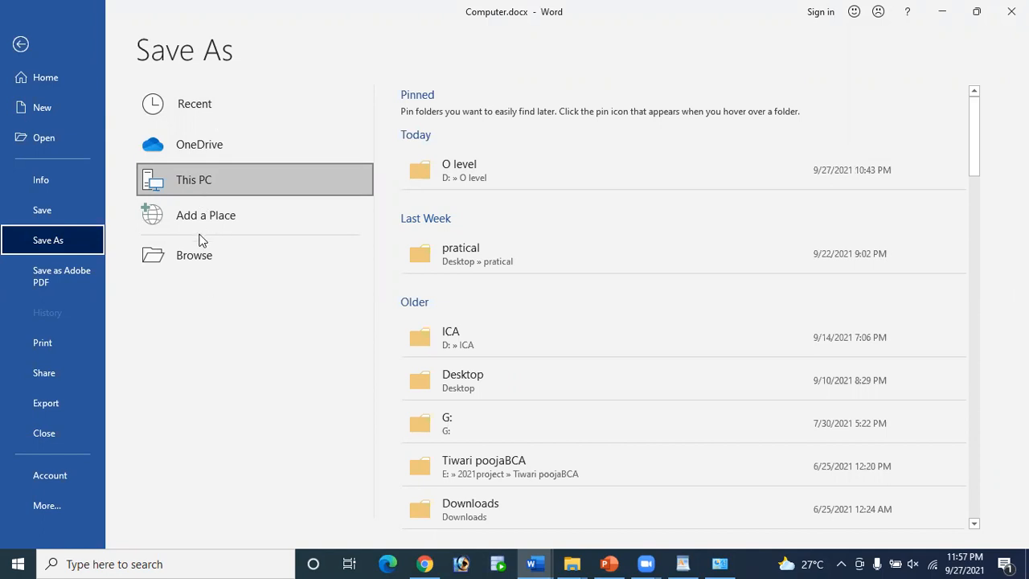
Step: Choose This PC and change the file name to Computerday2.docx
{"action": "left_click", "coordinate": [236, 179]}
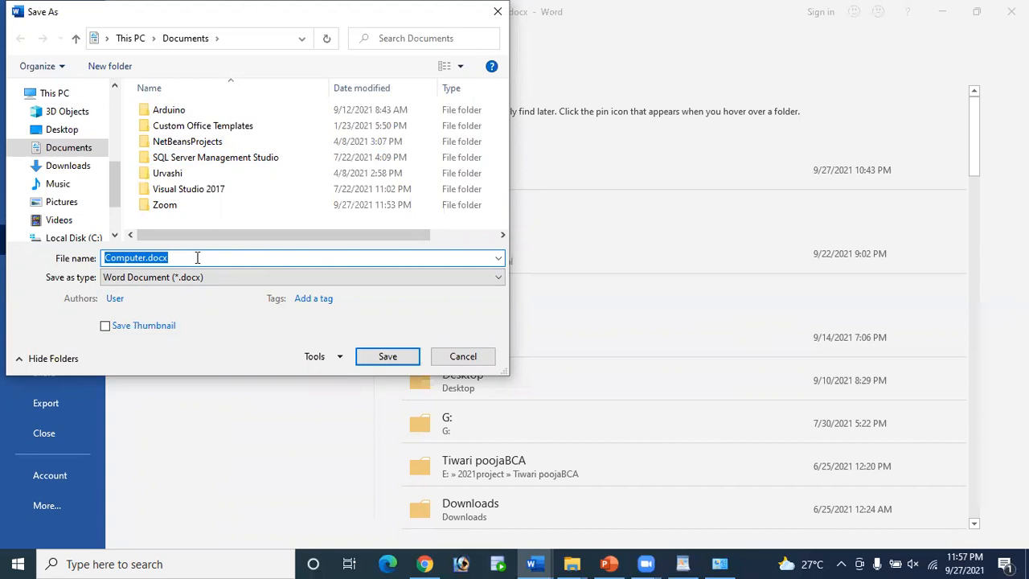
{"action": "left_click", "coordinate": [146, 257]}
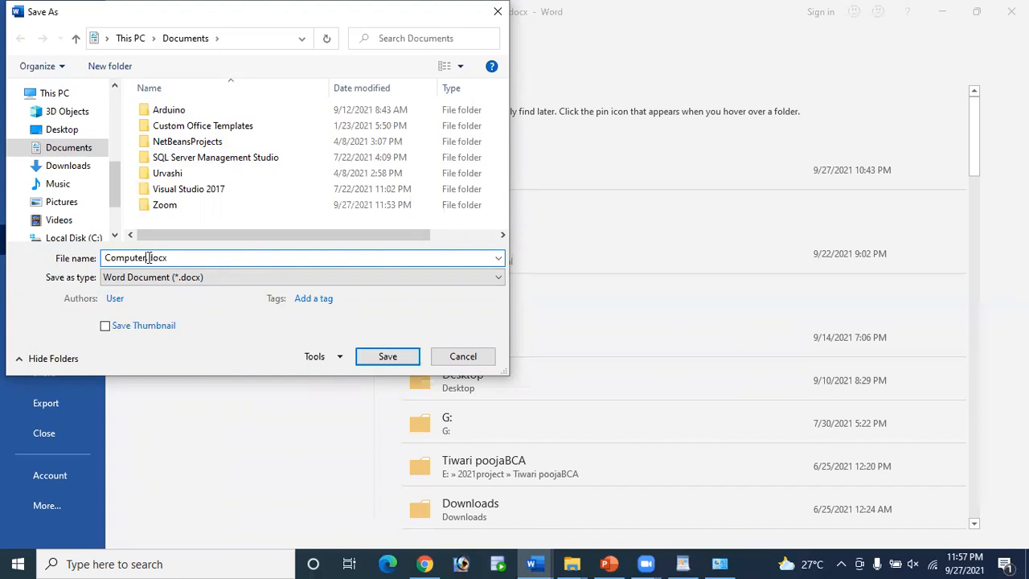
{"action": "type", "text": "day2"}
{"action": "left_click_drag", "start_coordinate": [107, 258], "coordinate": [195, 259]}
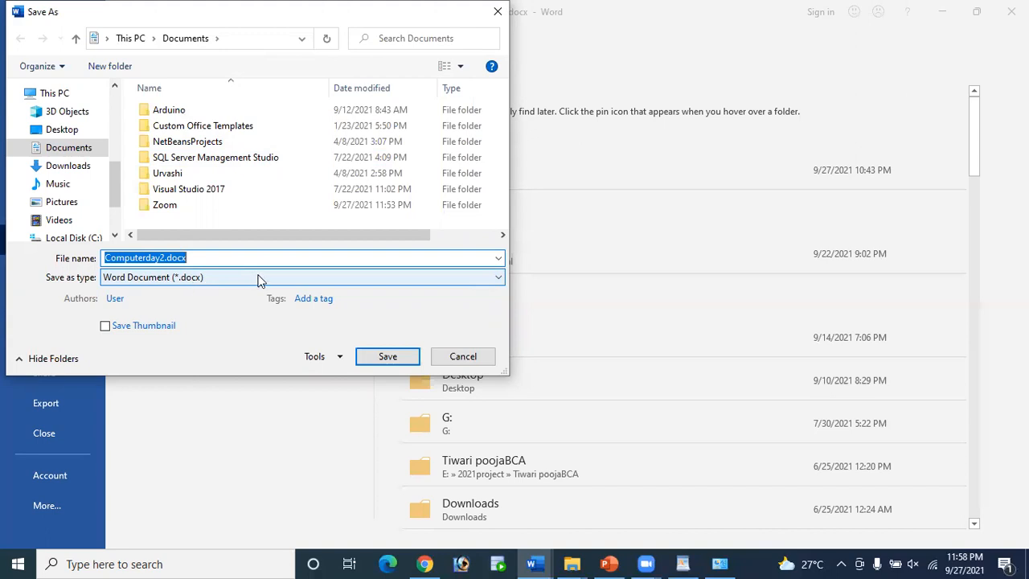
Step: Keep Word Document (*.docx) as the file type
{"action": "left_click", "coordinate": [331, 276]}
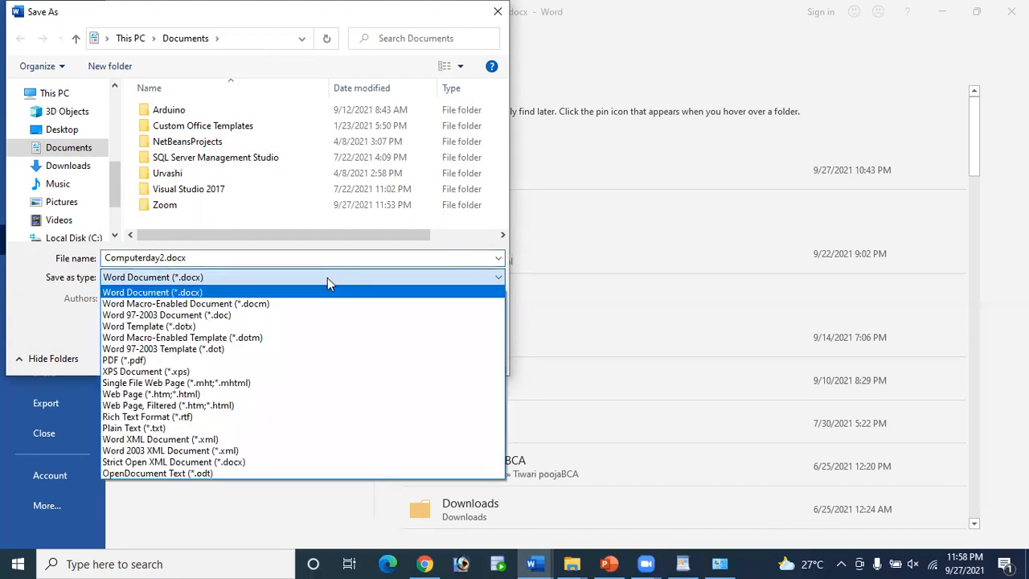
{"action": "left_click", "coordinate": [326, 277]}
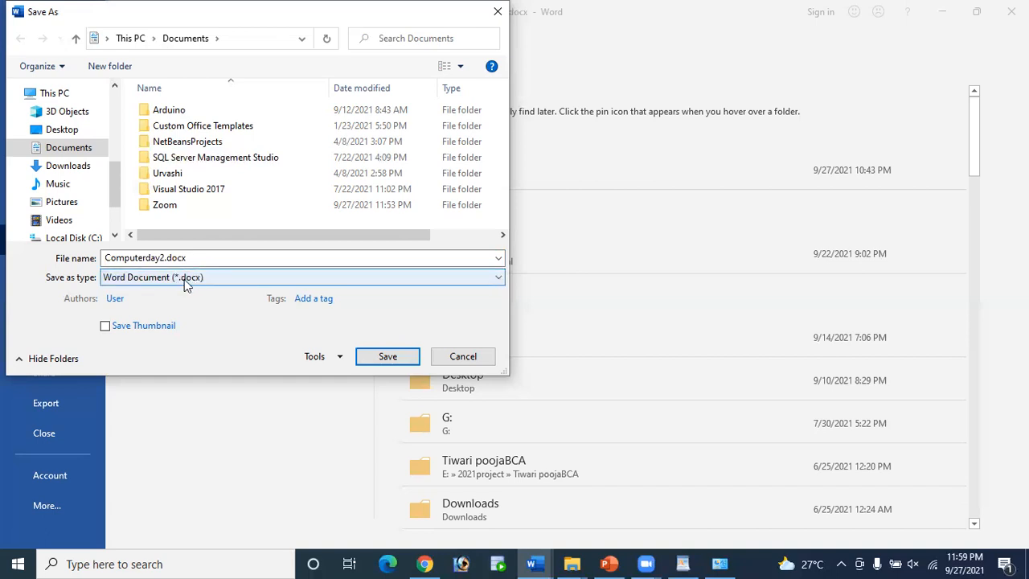
Step: Confirm the name Computerday2.docx and save it to Documents
{"action": "left_click", "coordinate": [164, 258]}
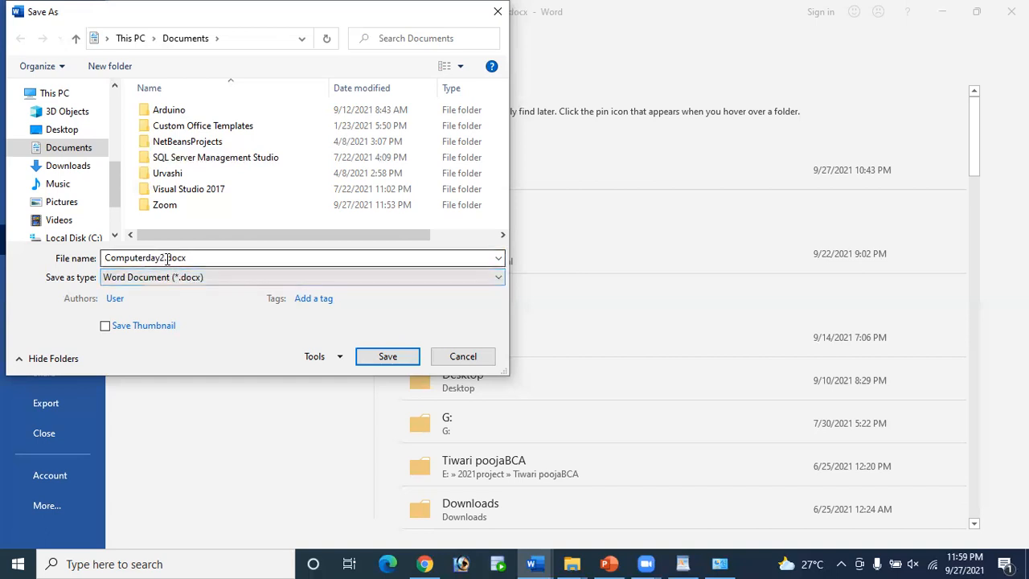
{"action": "double_click", "coordinate": [192, 258]}
{"action": "left_click_drag", "start_coordinate": [192, 258], "coordinate": [165, 258]}
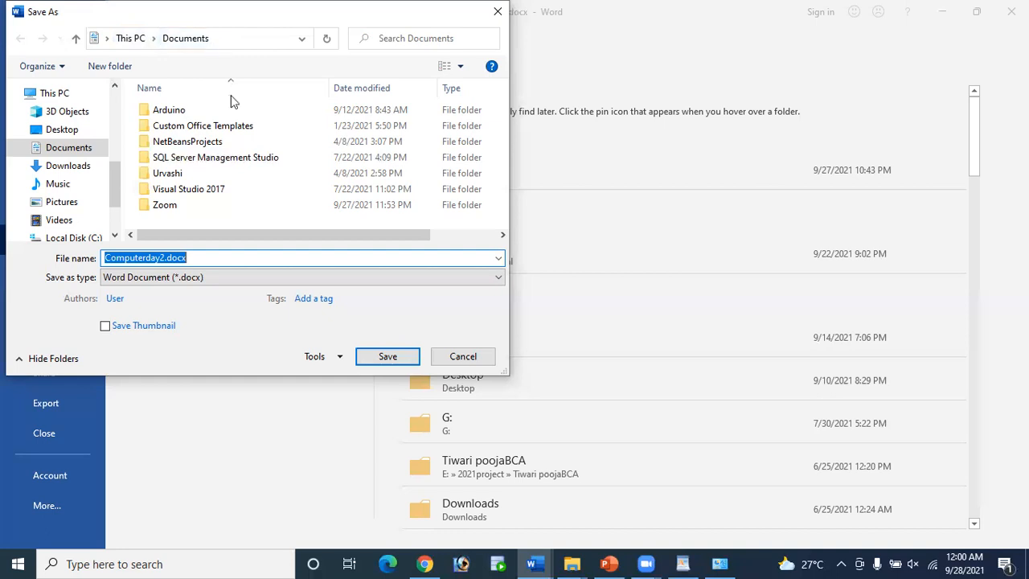
{"action": "left_click", "coordinate": [385, 357]}
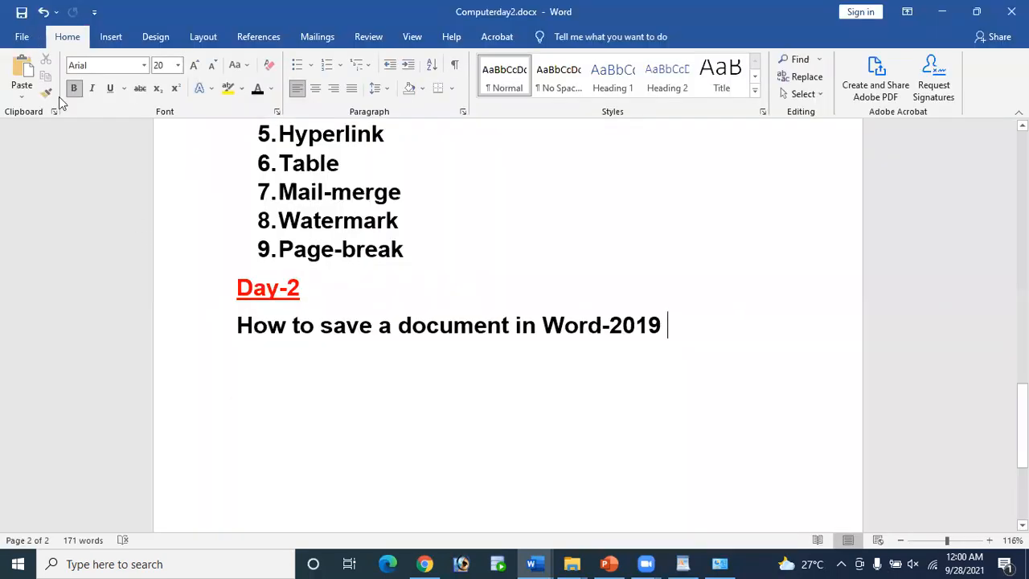
Step: Reopen the Save As page from the File tab
{"action": "left_click", "coordinate": [22, 36]}
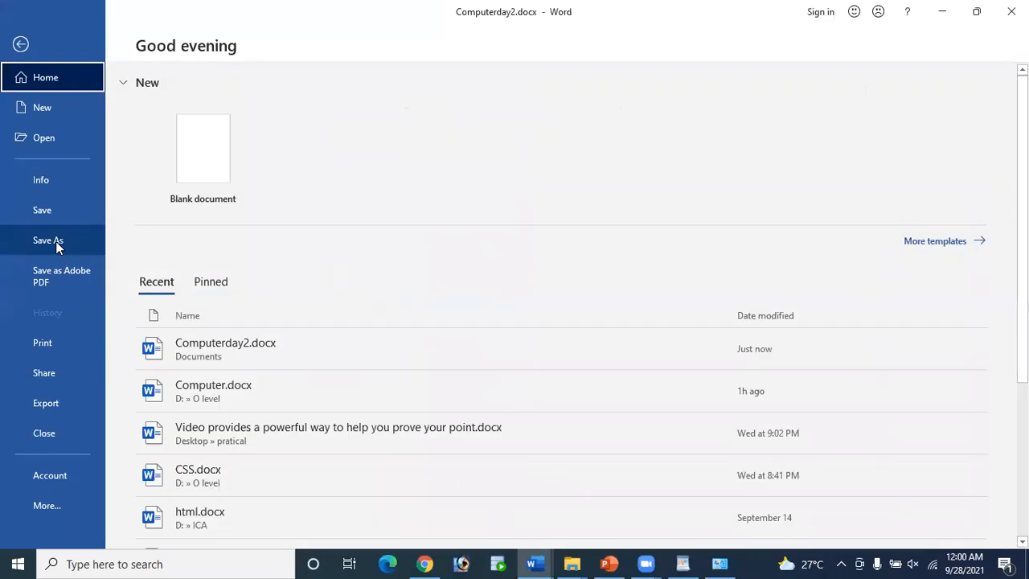
{"action": "left_click", "coordinate": [57, 241]}
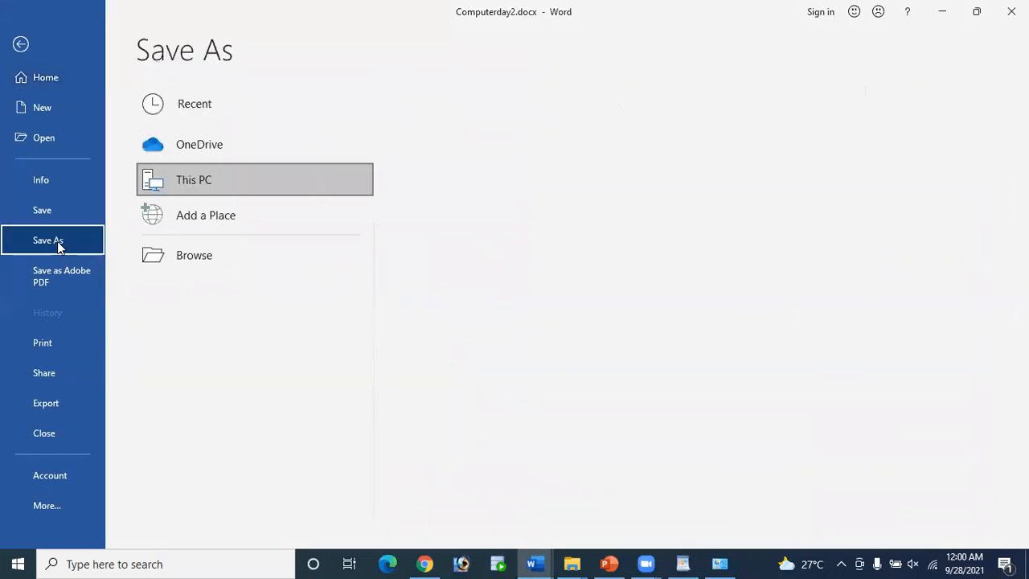
Step: Open the Save As dialog from This PC and browse to Local Disk (D:)
{"action": "double_click", "coordinate": [188, 187]}
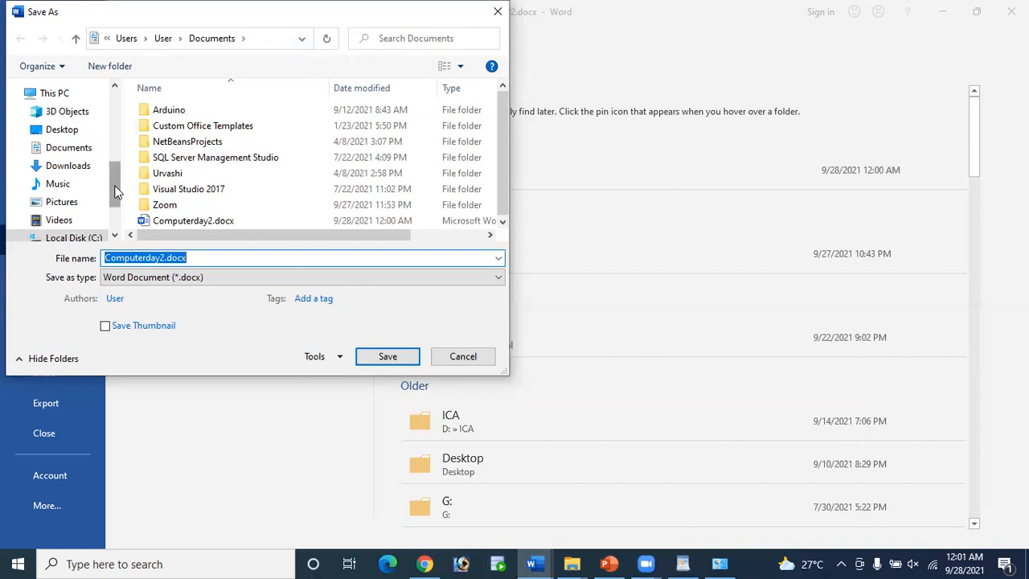
{"action": "scroll", "coordinate": [115, 201], "scroll_direction": "down", "scroll_amount": 1}
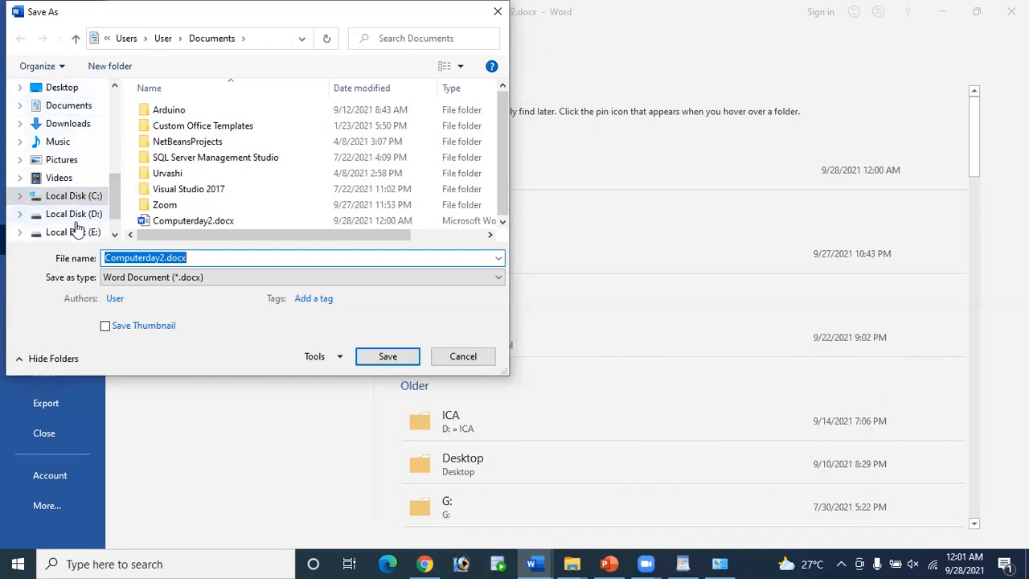
{"action": "scroll", "coordinate": [96, 207], "scroll_direction": "down", "scroll_amount": 1}
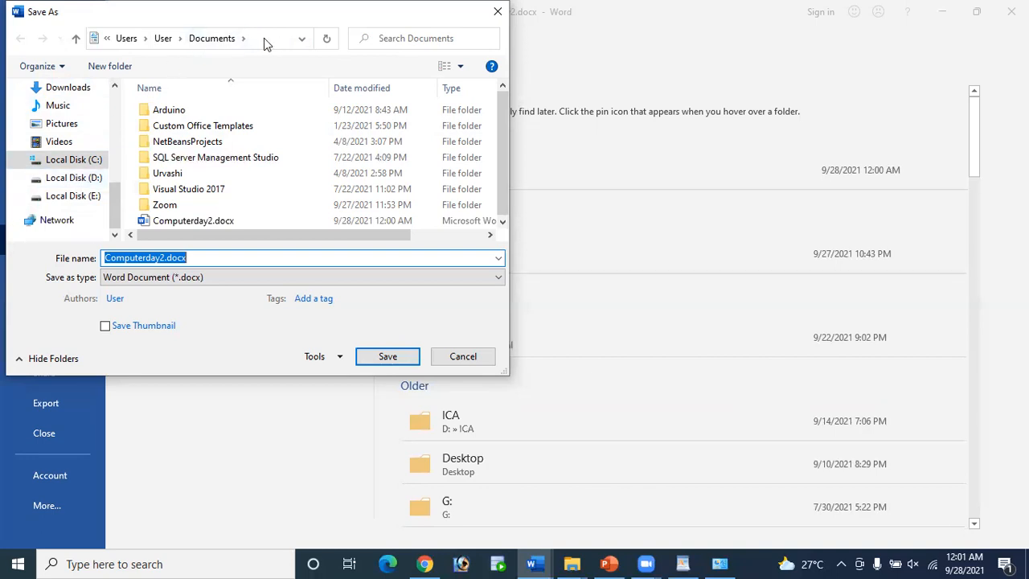
{"action": "left_click", "coordinate": [72, 180]}
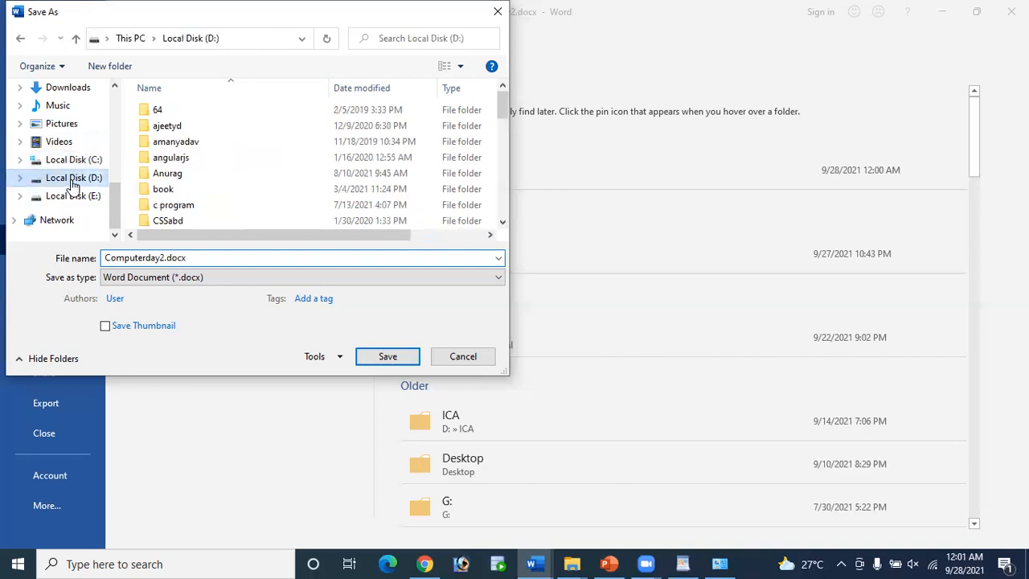
{"action": "scroll", "coordinate": [193, 197], "scroll_direction": "down", "scroll_amount": 6}
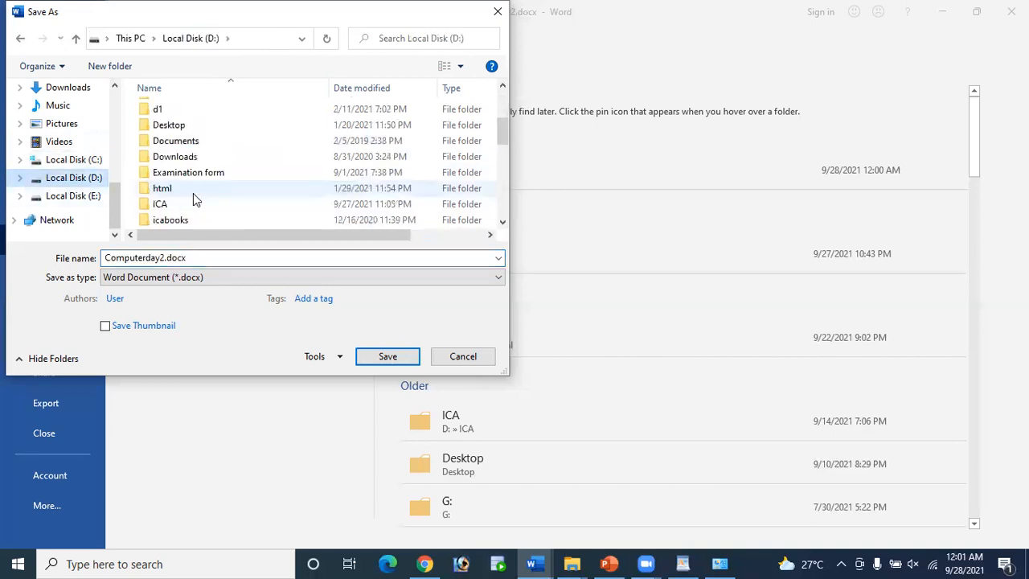
{"action": "scroll", "coordinate": [192, 190], "scroll_direction": "up", "scroll_amount": 7}
{"action": "scroll", "coordinate": [193, 158], "scroll_direction": "down", "scroll_amount": 3}
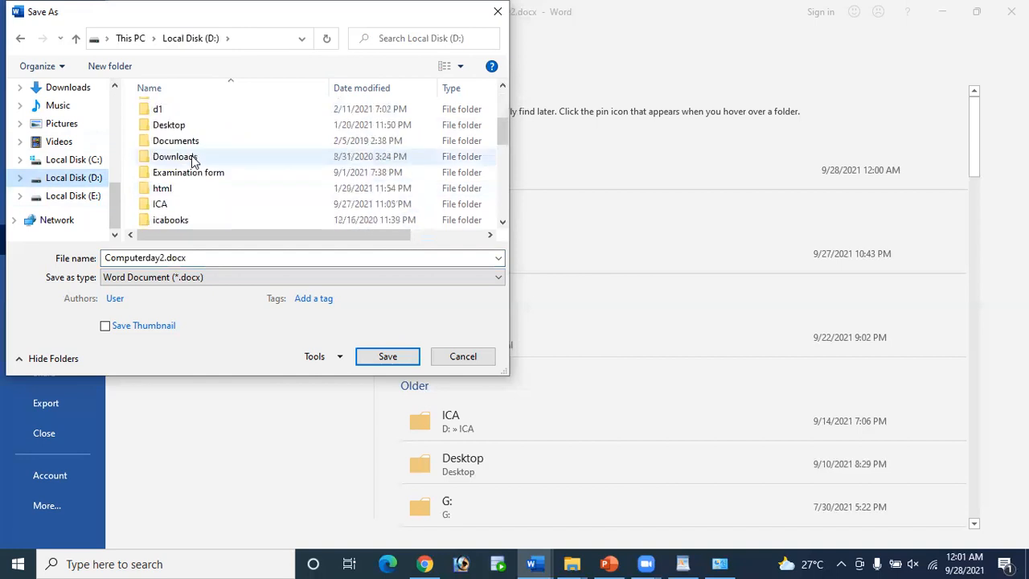
{"action": "scroll", "coordinate": [193, 159], "scroll_direction": "up", "scroll_amount": 2}
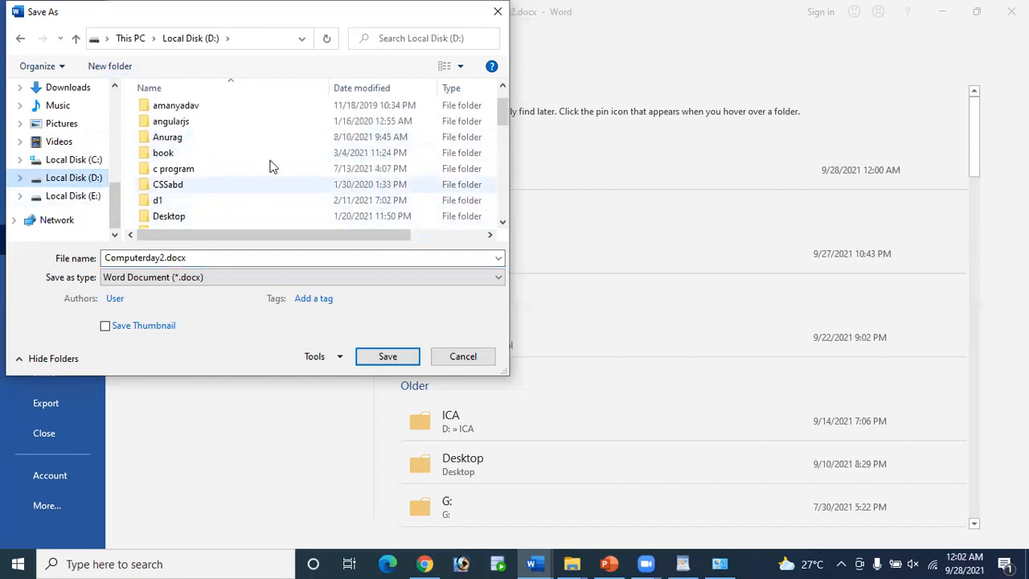
{"action": "scroll", "coordinate": [271, 165], "scroll_direction": "down", "scroll_amount": 10}
{"action": "scroll", "coordinate": [285, 163], "scroll_direction": "up", "scroll_amount": 10}
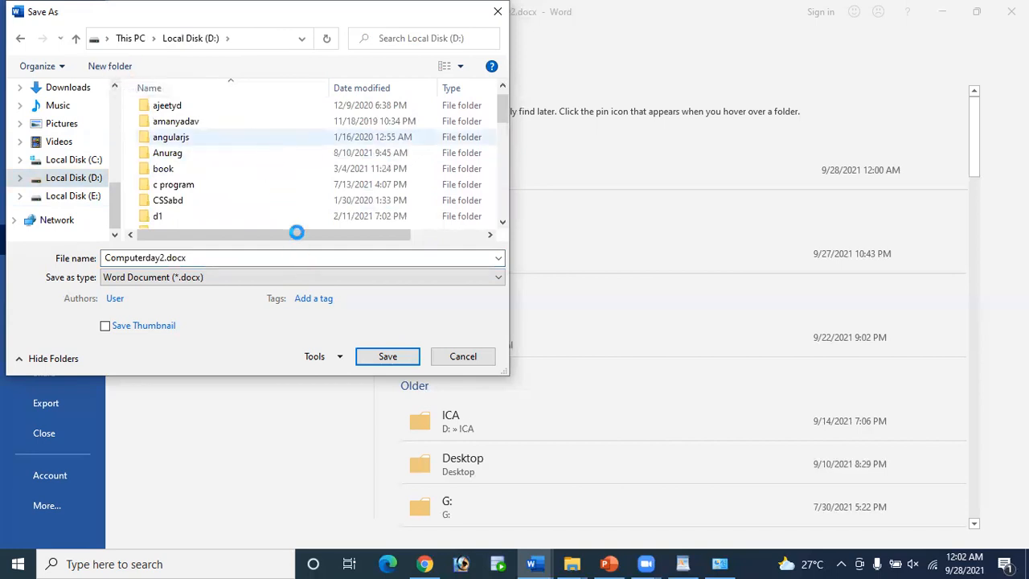
Step: Create a 'word document' folder on D:, open it, and save Computerday2.docx there
{"action": "right_click", "coordinate": [256, 135]}
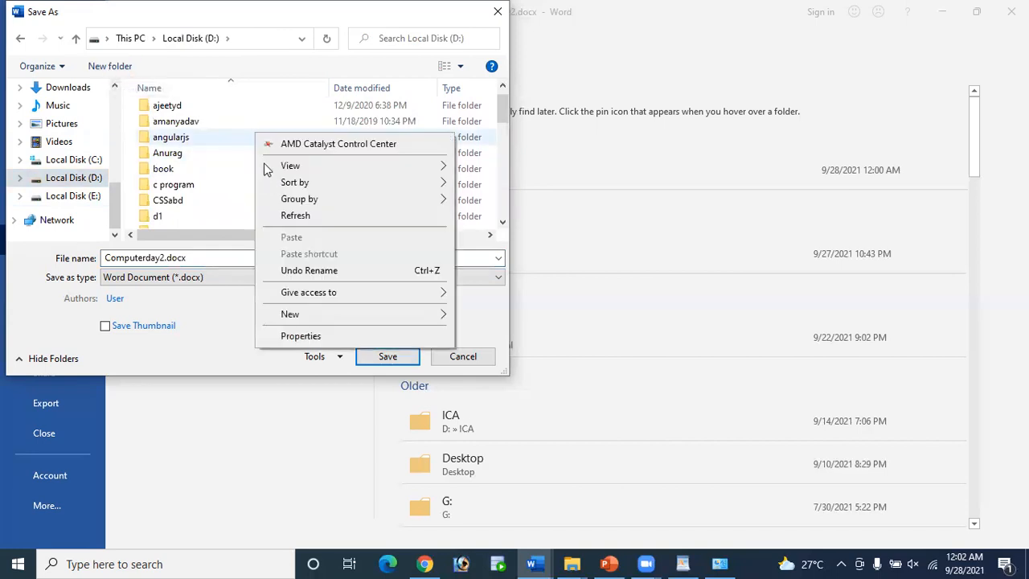
{"action": "left_click", "coordinate": [290, 315]}
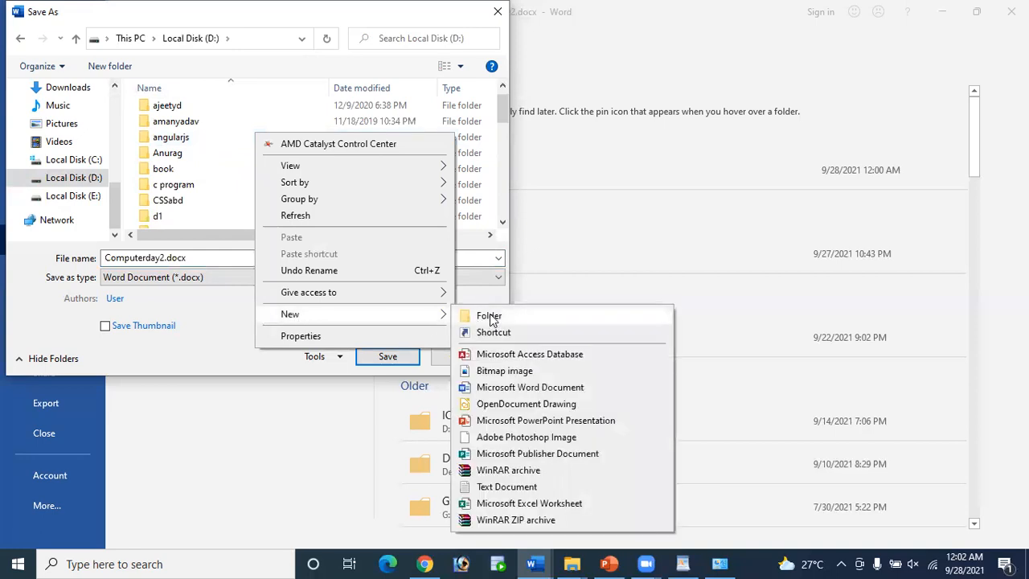
{"action": "left_click", "coordinate": [492, 319]}
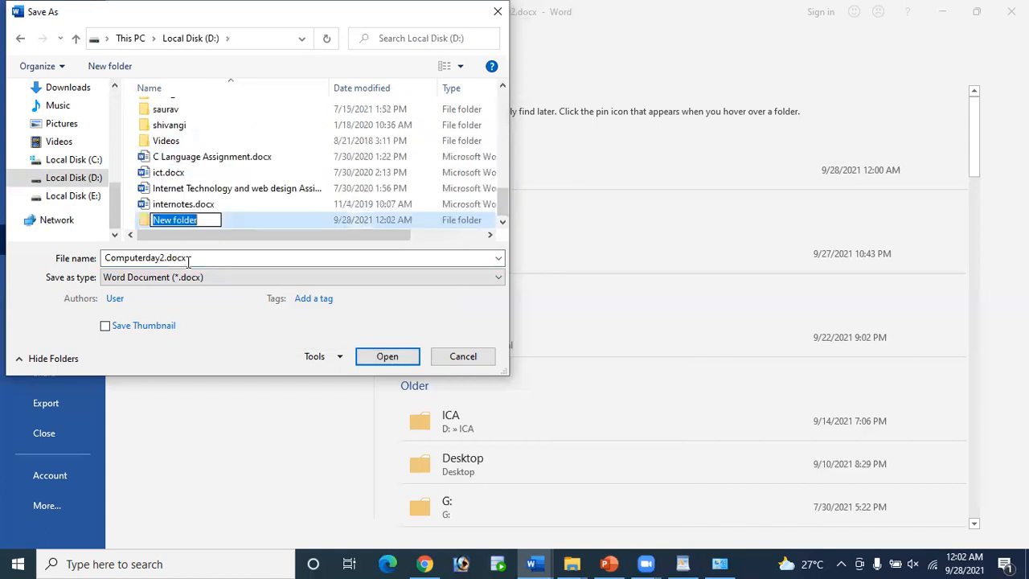
{"action": "type", "text": "word docu"}
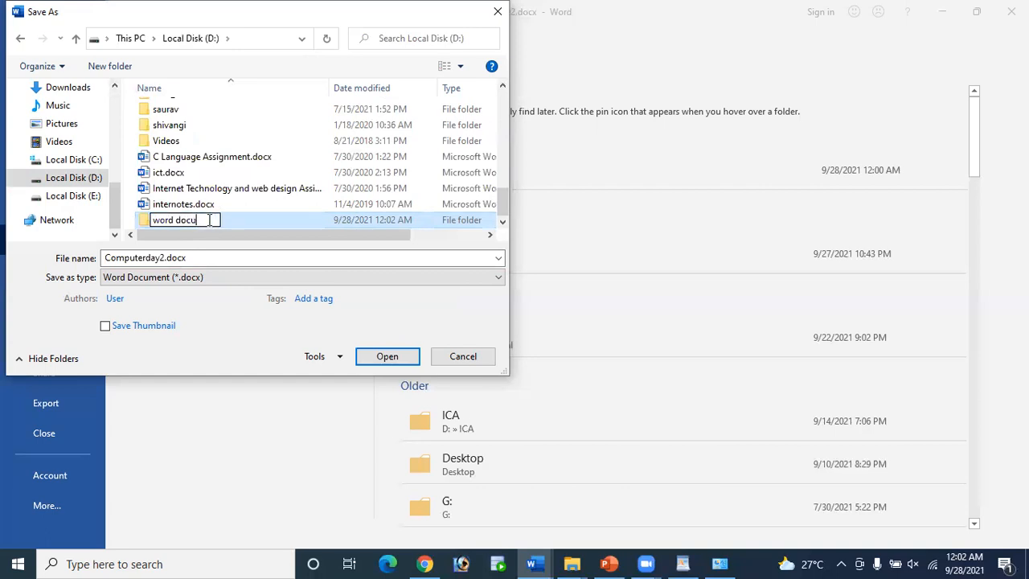
{"action": "type", "text": "ment"}
{"action": "double_click", "coordinate": [262, 219]}
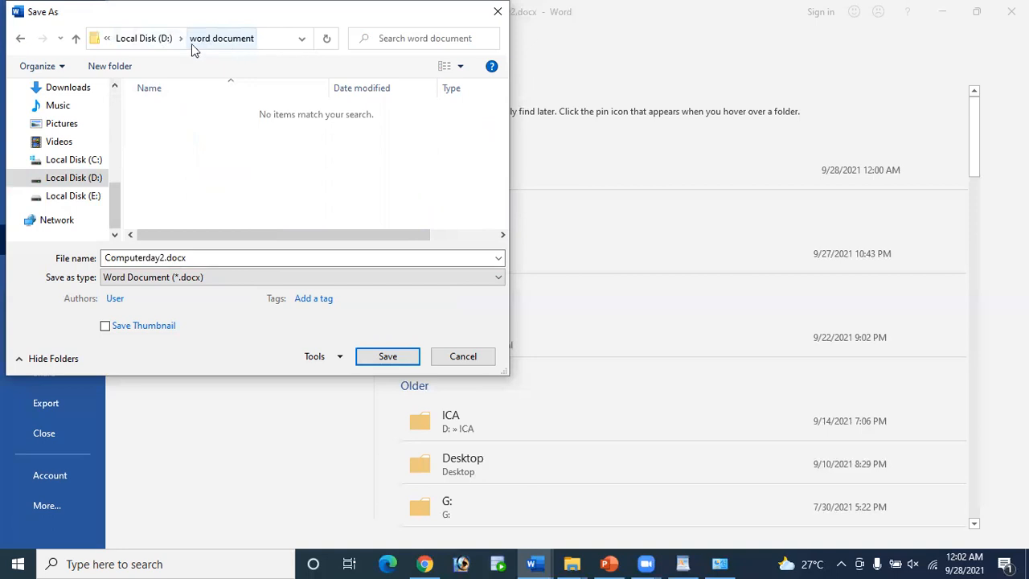
{"action": "double_click", "coordinate": [202, 257]}
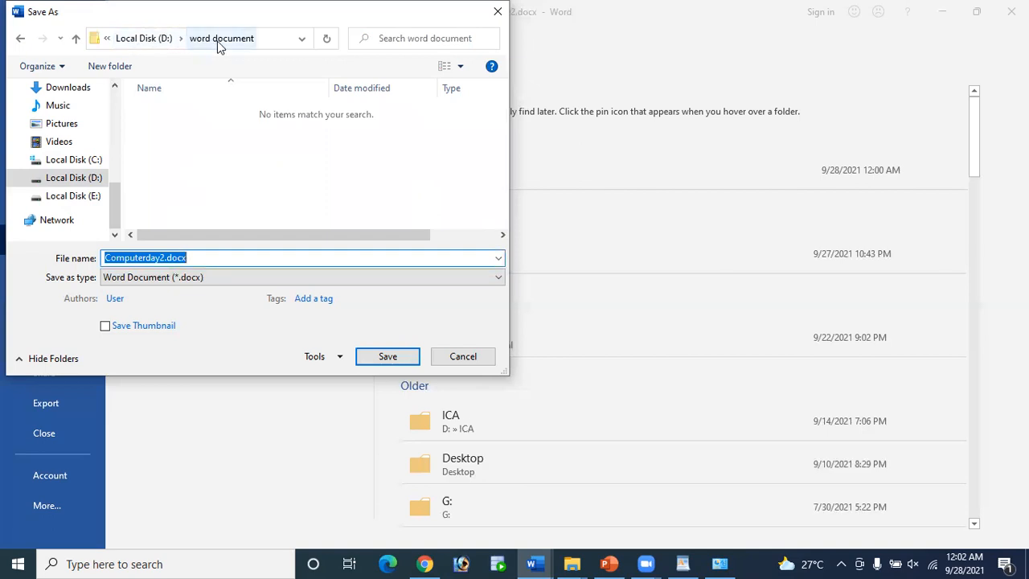
{"action": "left_click", "coordinate": [389, 358]}
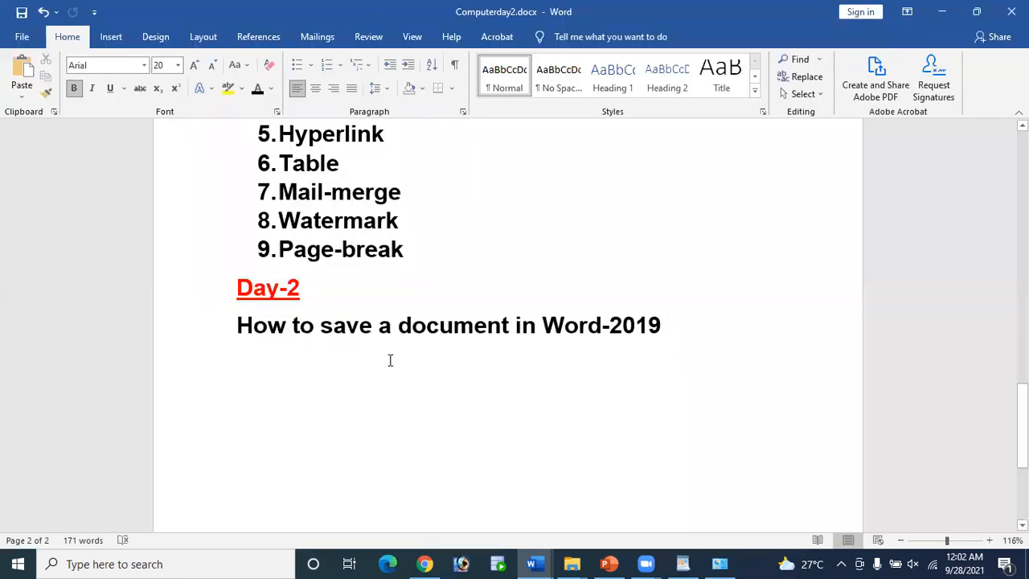
{"action": "left_click_drag", "start_coordinate": [273, 325], "coordinate": [715, 330]}
{"action": "left_click", "coordinate": [16, 40]}
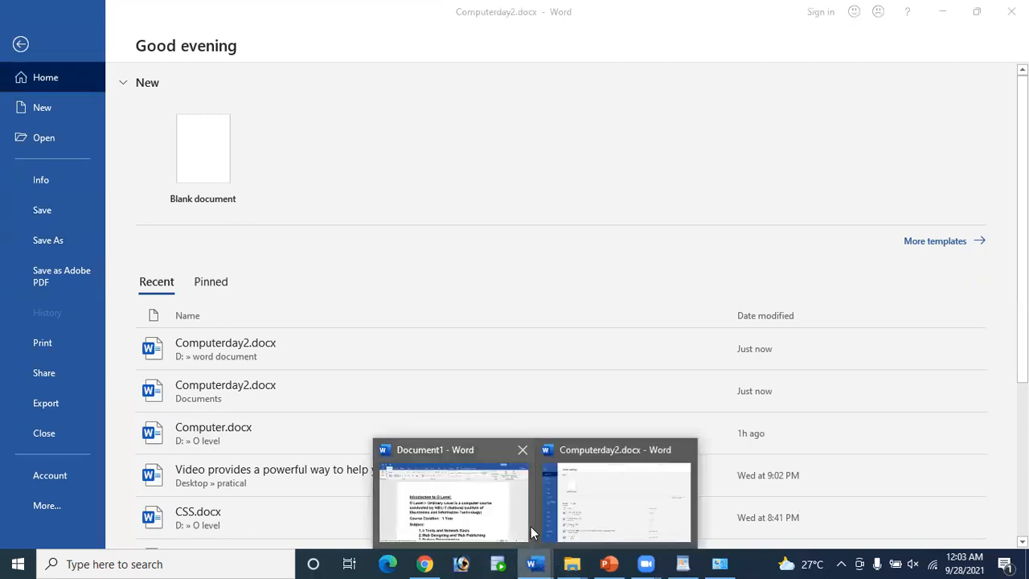
{"action": "left_click", "coordinate": [21, 44]}
{"action": "scroll", "coordinate": [407, 312], "scroll_direction": "up", "scroll_amount": 3}
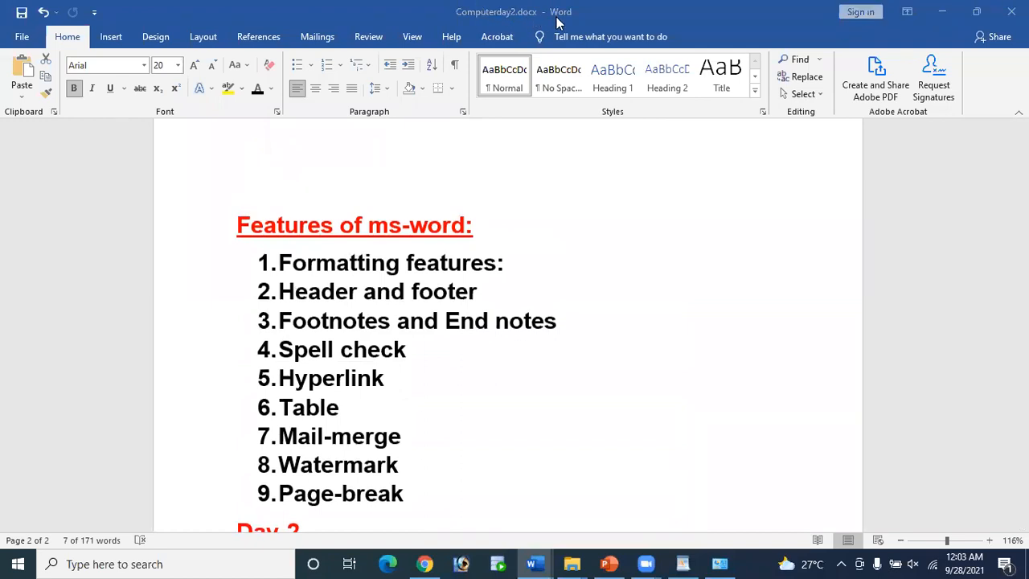
{"action": "scroll", "coordinate": [487, 351], "scroll_direction": "down", "scroll_amount": 5}
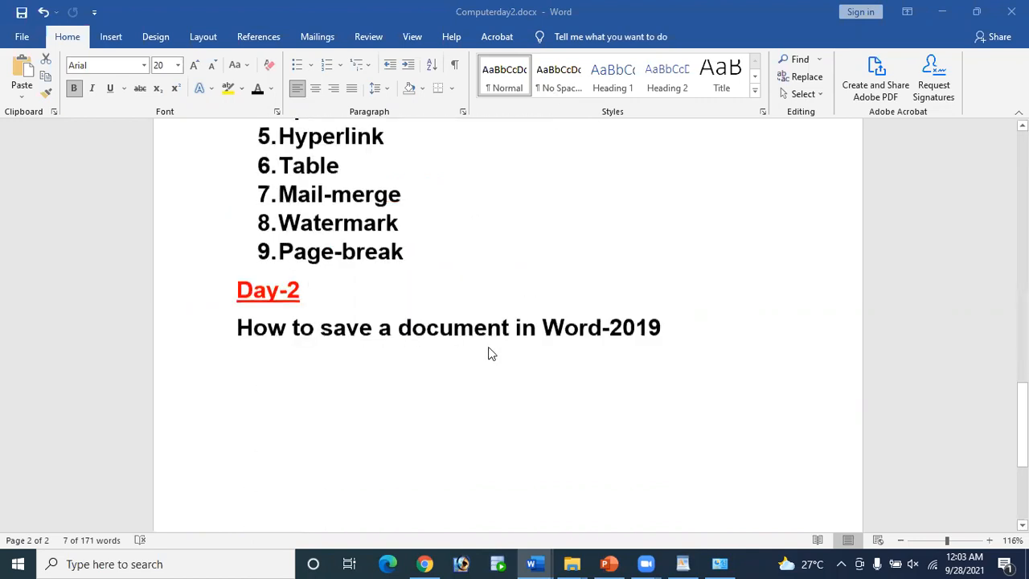
{"action": "scroll", "coordinate": [688, 258], "scroll_direction": "up", "scroll_amount": 2}
Step: Add the line 'Save as: ctrl+shift+s' below the save heading and select it
{"action": "left_click", "coordinate": [696, 284]}
{"action": "key", "text": "Return"}
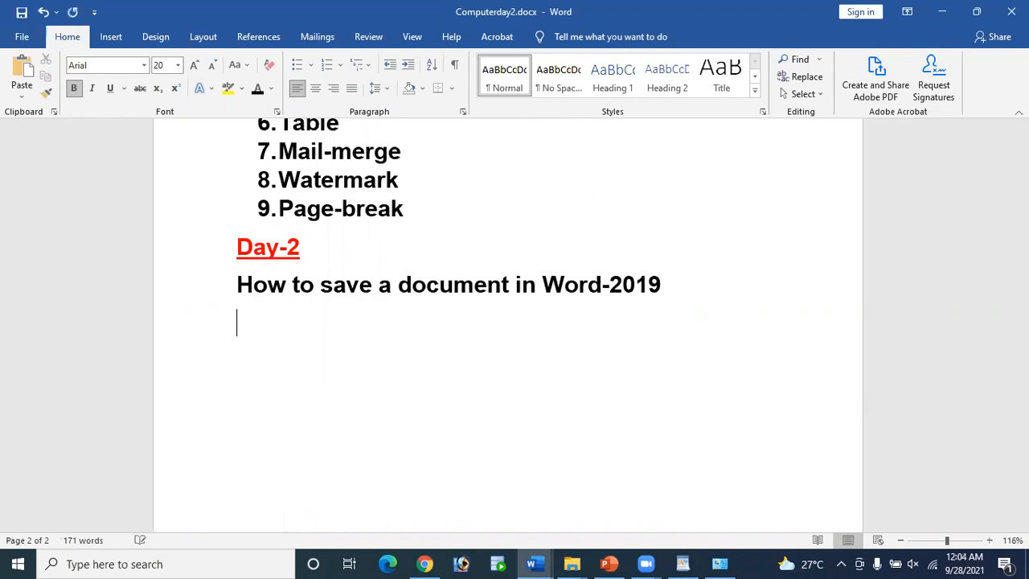
{"action": "type", "text": "Save"}
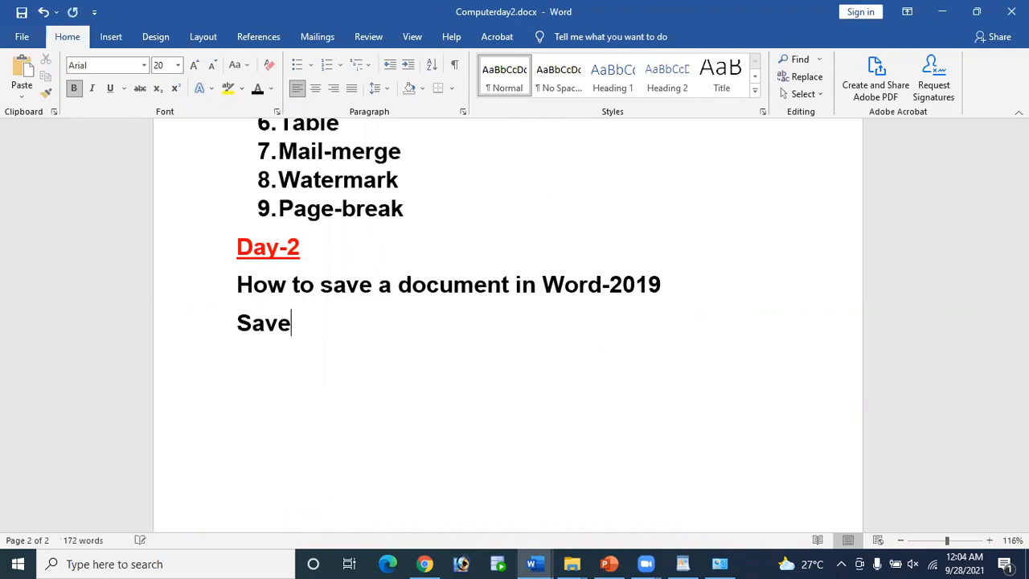
{"action": "type", "text": "as"}
{"action": "key", "text": "Left"}
{"action": "key", "text": "Left"}
{"action": "type", "text": ": ctrl+s"}
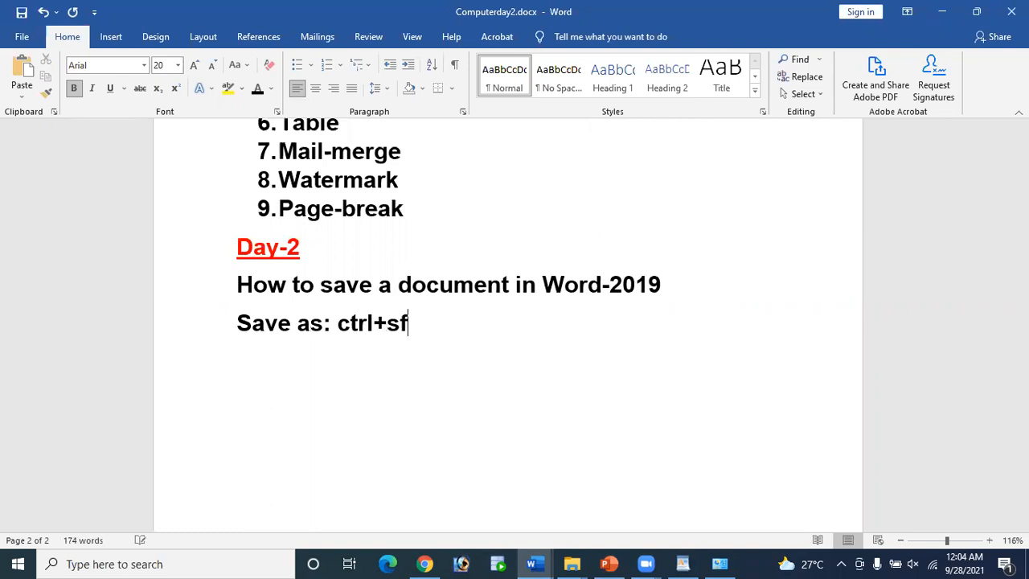
{"action": "type", "text": "f"}
{"action": "key", "text": "BackSpace"}
{"action": "type", "text": "hift+s"}
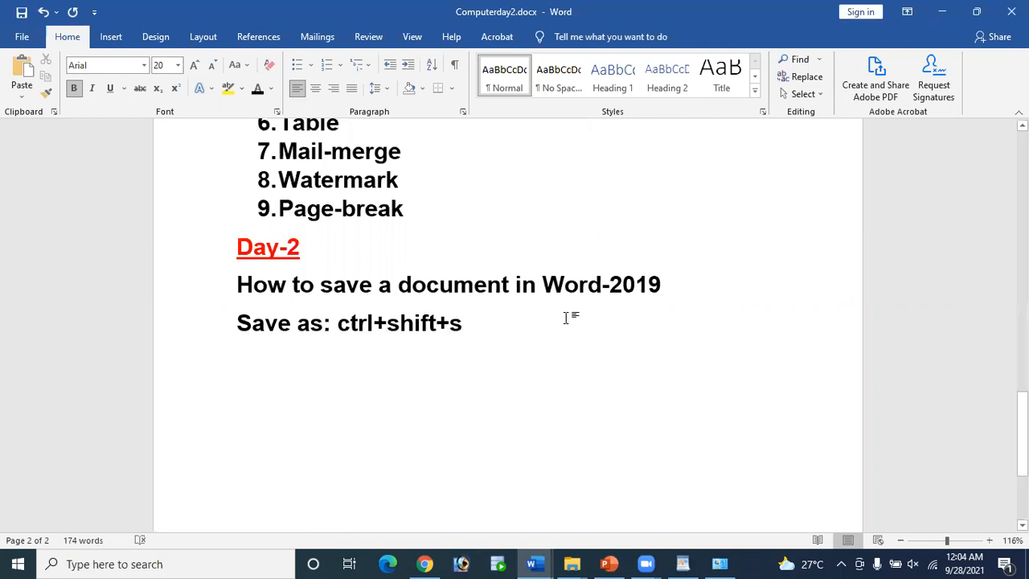
{"action": "left_click_drag", "start_coordinate": [239, 318], "coordinate": [482, 326]}
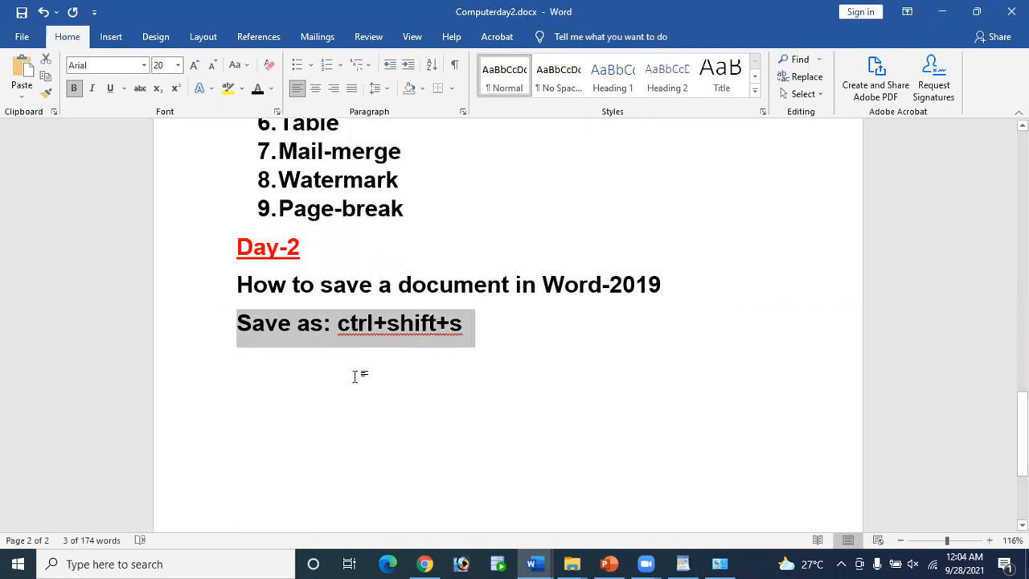
Step: Open the Save As dialog via This PC, cancel it, and return to the document
{"action": "left_click", "coordinate": [22, 38]}
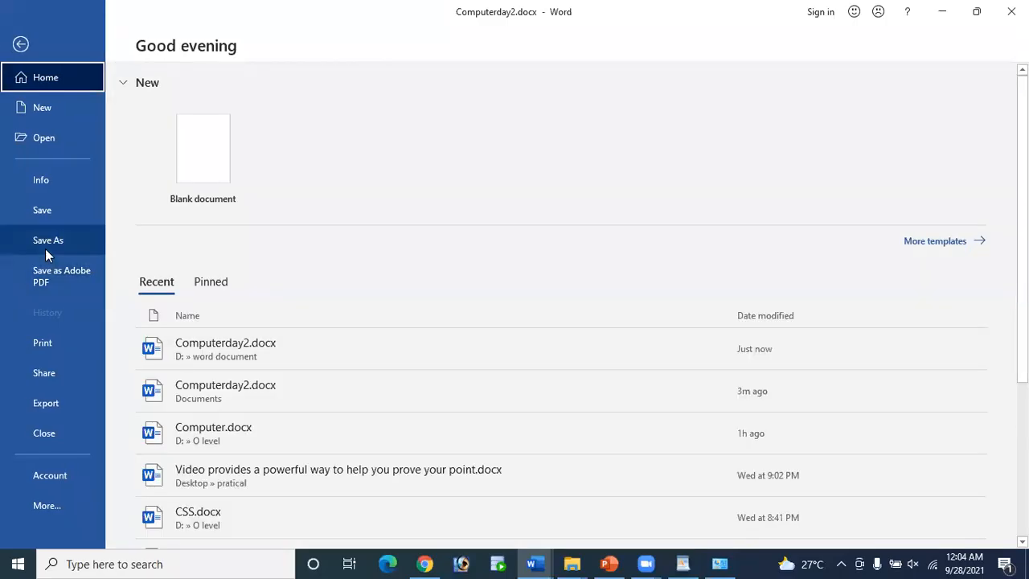
{"action": "left_click", "coordinate": [45, 251]}
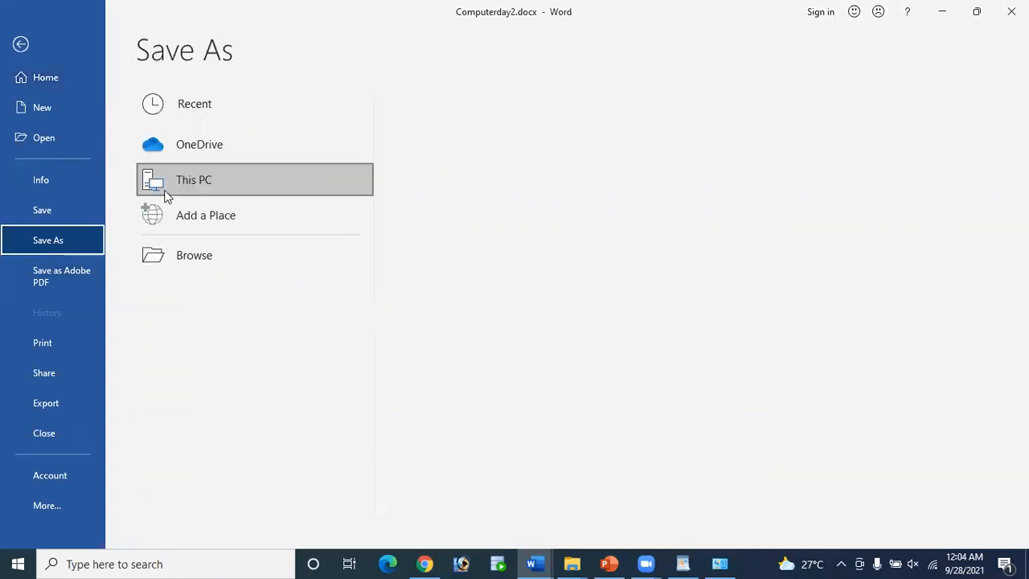
{"action": "double_click", "coordinate": [165, 191]}
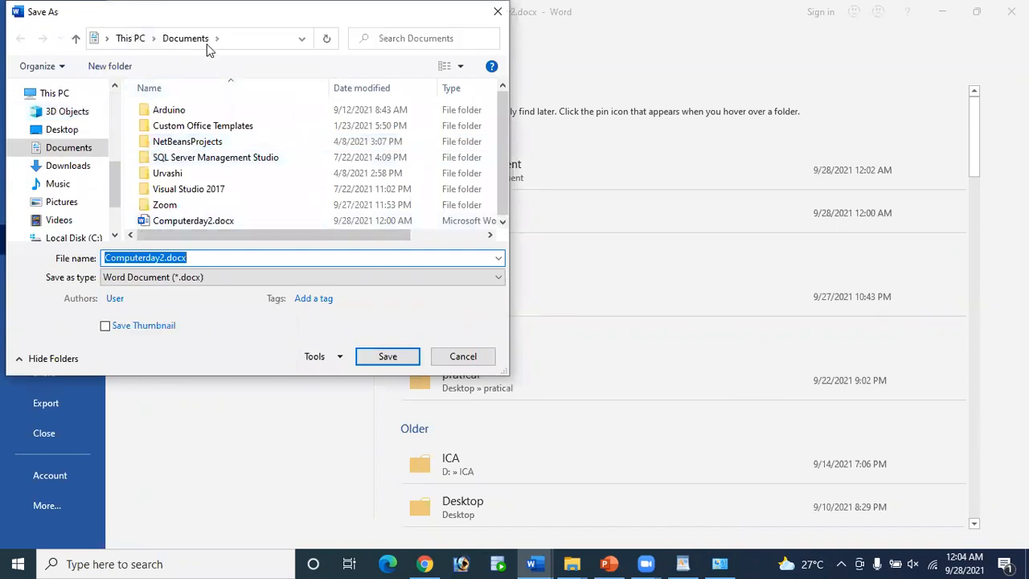
{"action": "left_click", "coordinate": [463, 356]}
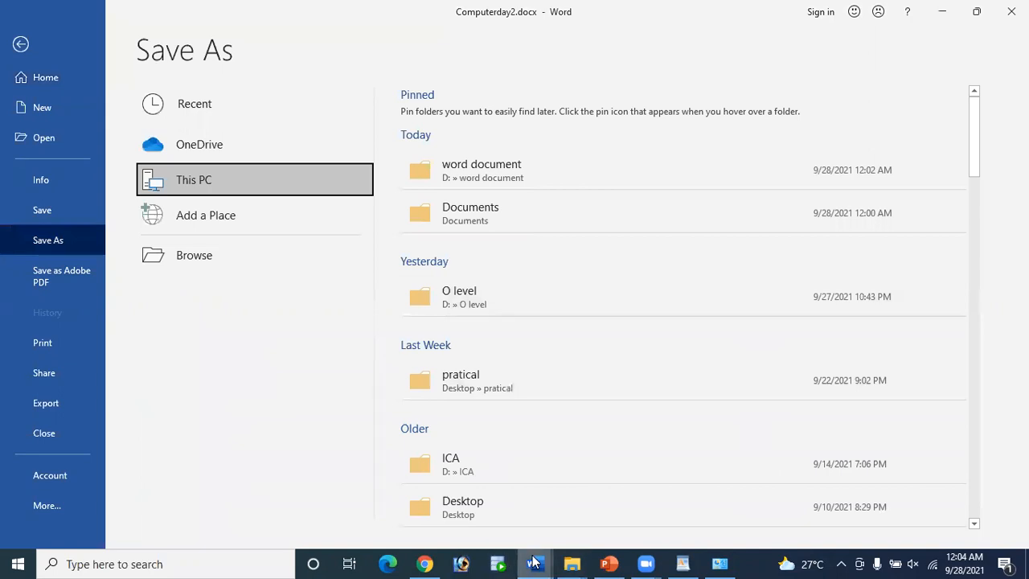
{"action": "mouse_move", "coordinate": [533, 562]}
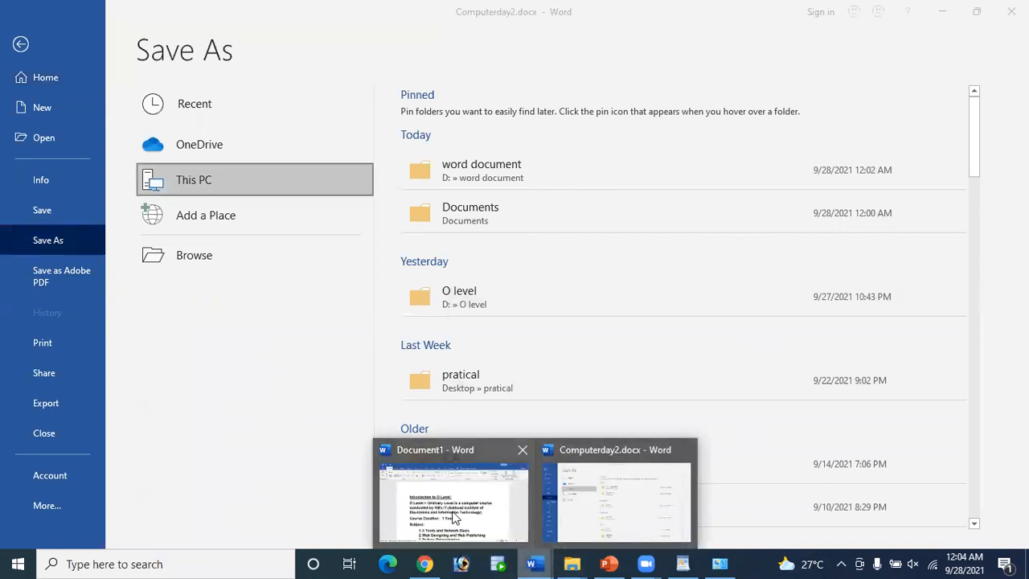
{"action": "left_click", "coordinate": [21, 45]}
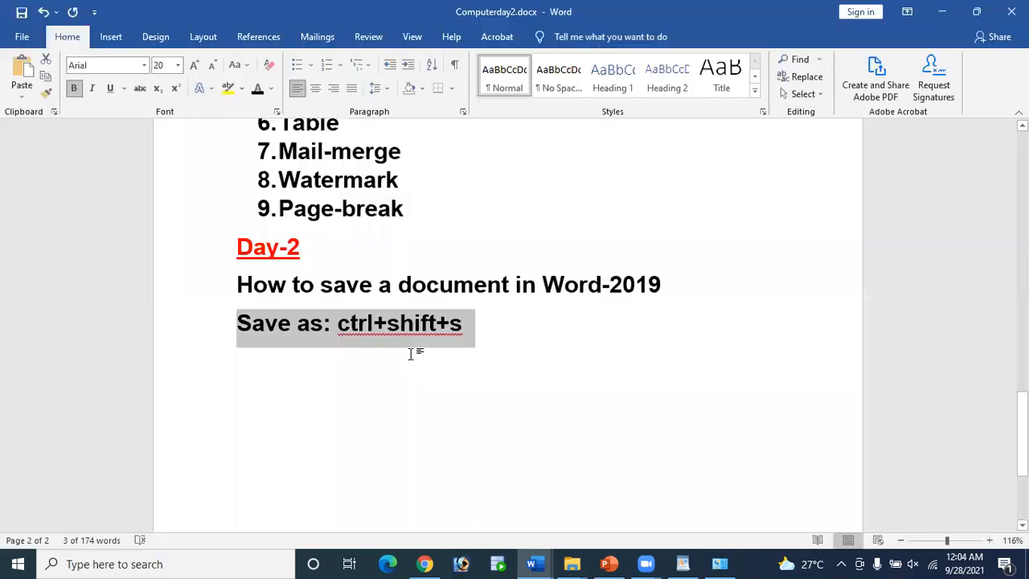
Step: Try Ctrl+Shift+S at the end of the Save as line and close the Apply Styles pane
{"action": "left_click", "coordinate": [551, 349]}
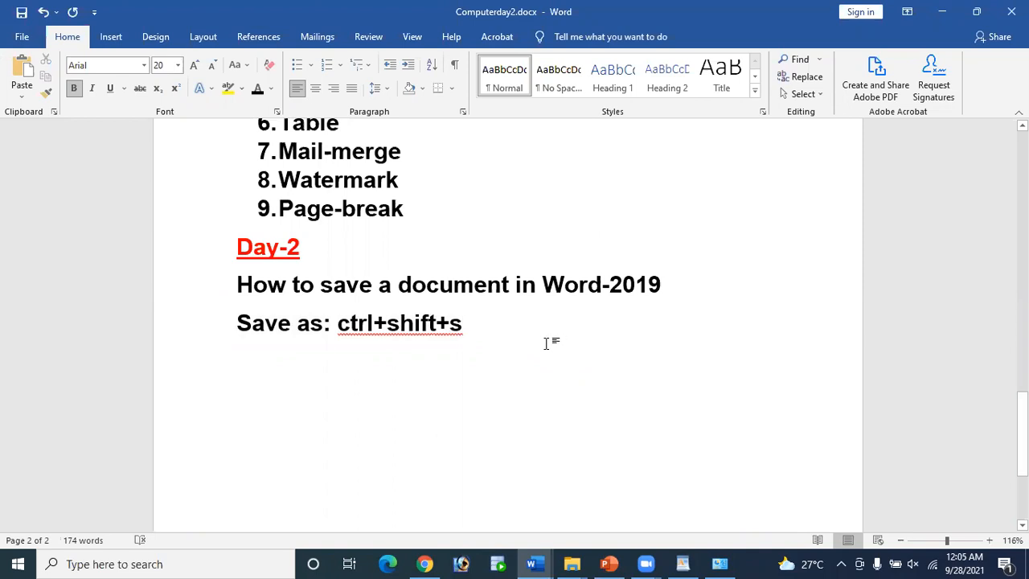
{"action": "key", "text": "ctrl+shift+s"}
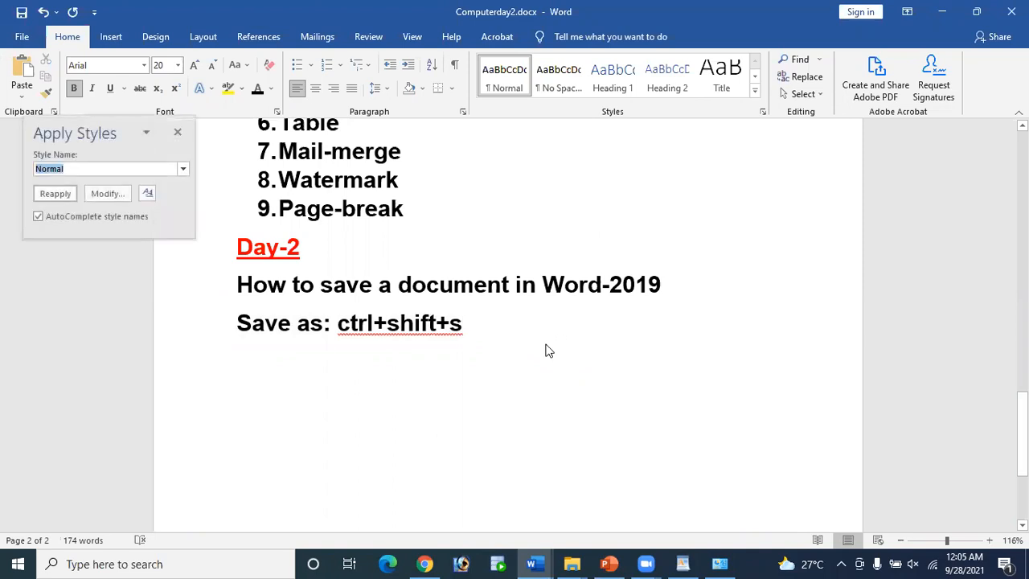
{"action": "left_click", "coordinate": [551, 348]}
{"action": "left_click", "coordinate": [178, 133]}
Step: Add an empty line below Save as and show the File backstage's recent documents
{"action": "key", "text": "Return"}
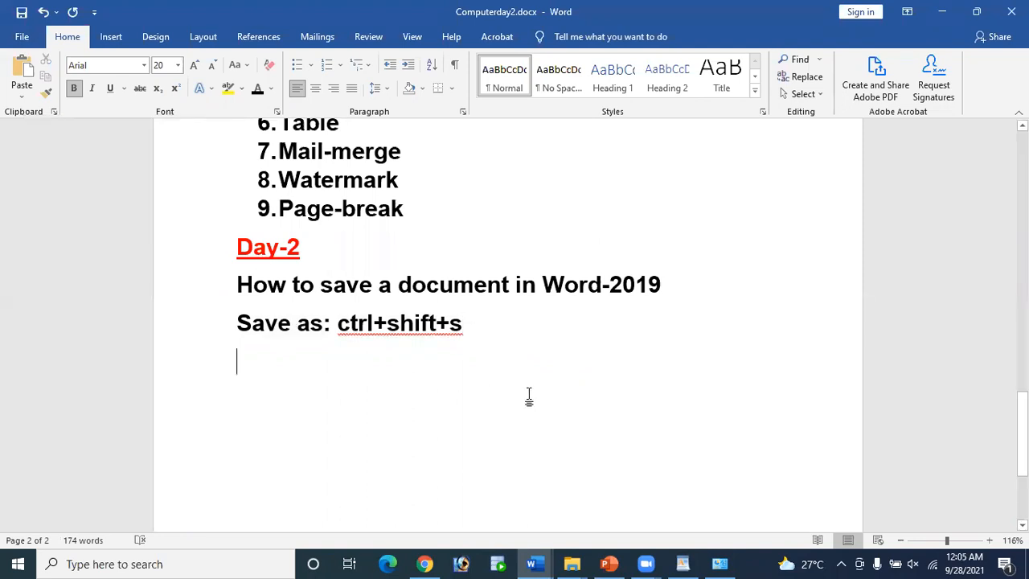
{"action": "key", "text": "ctrl+shift+s"}
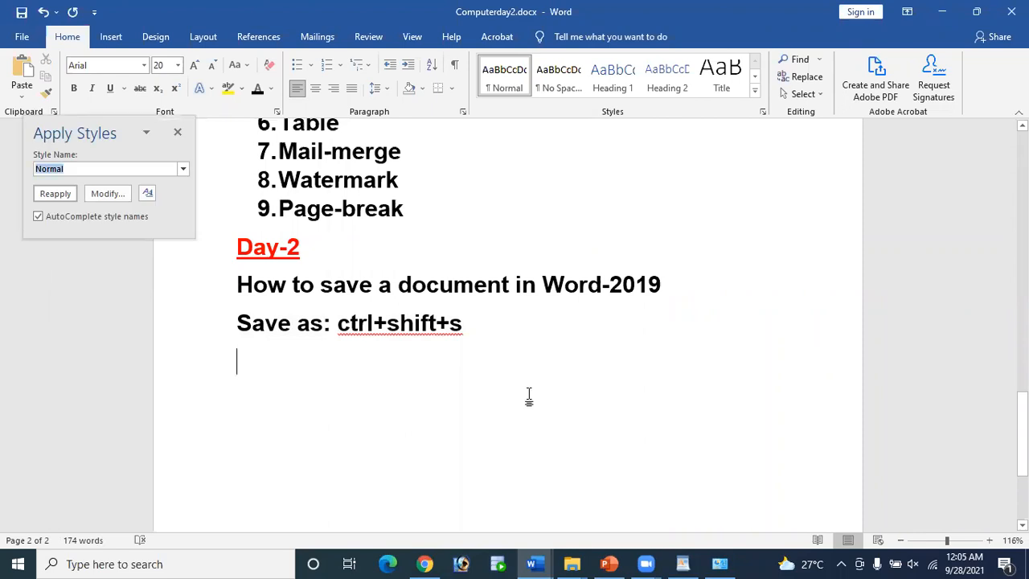
{"action": "left_click", "coordinate": [178, 133]}
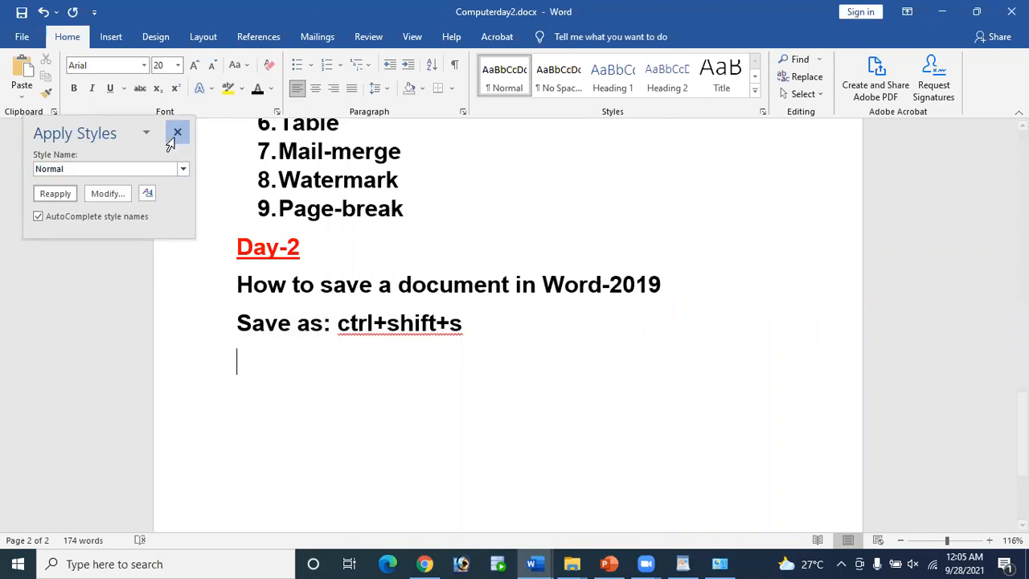
{"action": "left_click", "coordinate": [22, 36]}
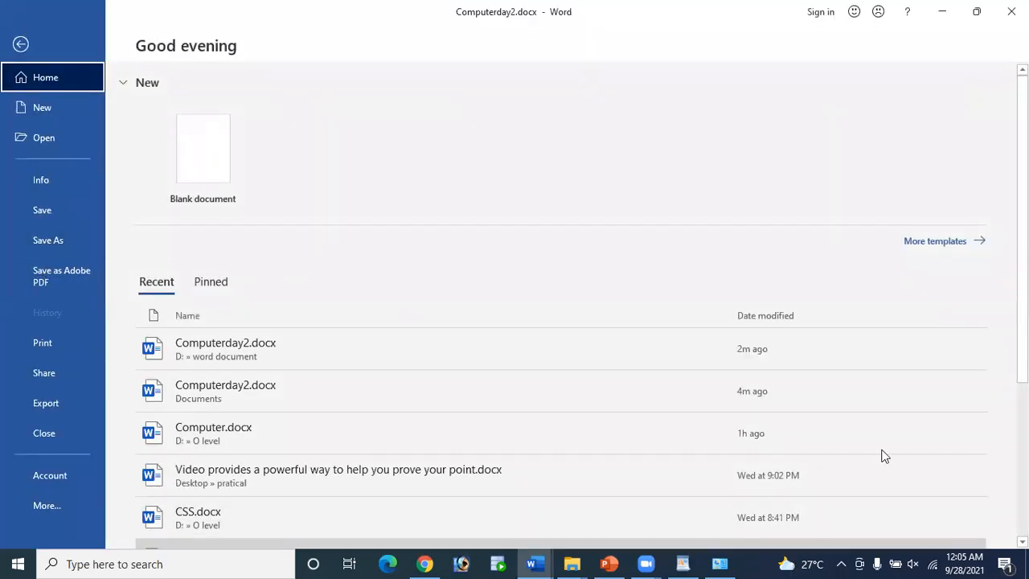
Step: Bring the Computerday2.docx window back to the front and leave the File backstage
{"action": "left_click", "coordinate": [947, 15]}
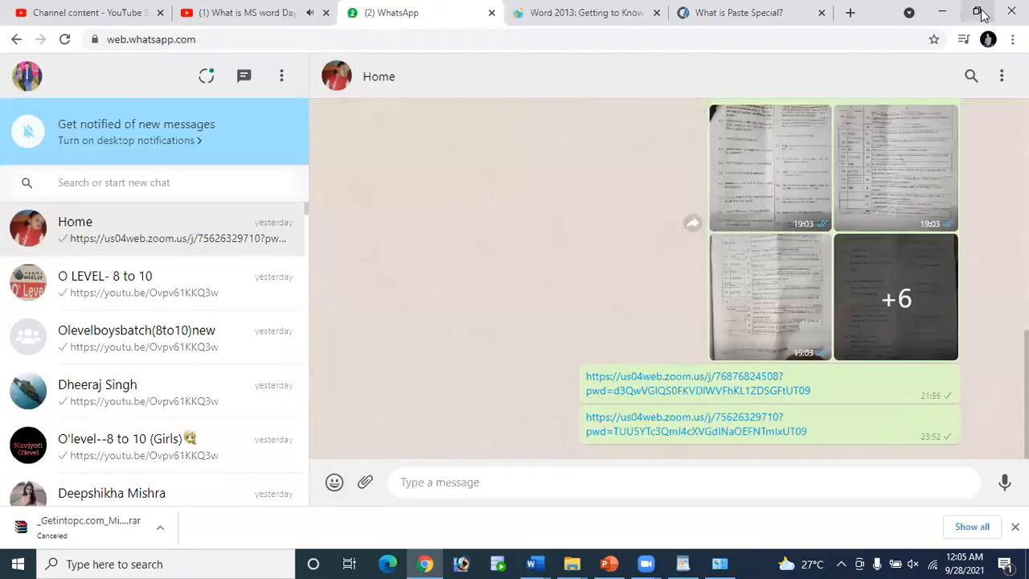
{"action": "left_click", "coordinate": [533, 563]}
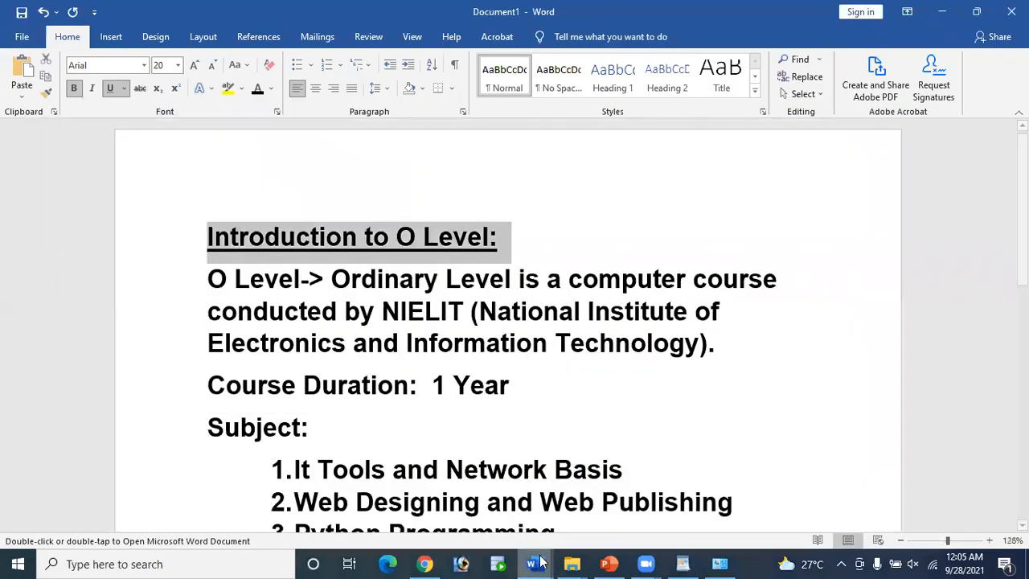
{"action": "mouse_move", "coordinate": [538, 562]}
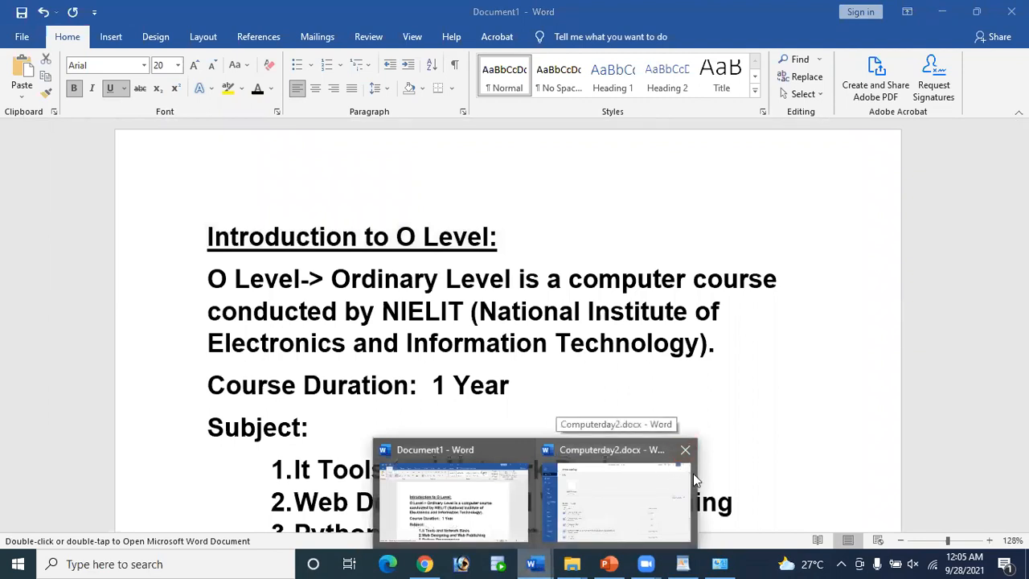
{"action": "left_click", "coordinate": [576, 317]}
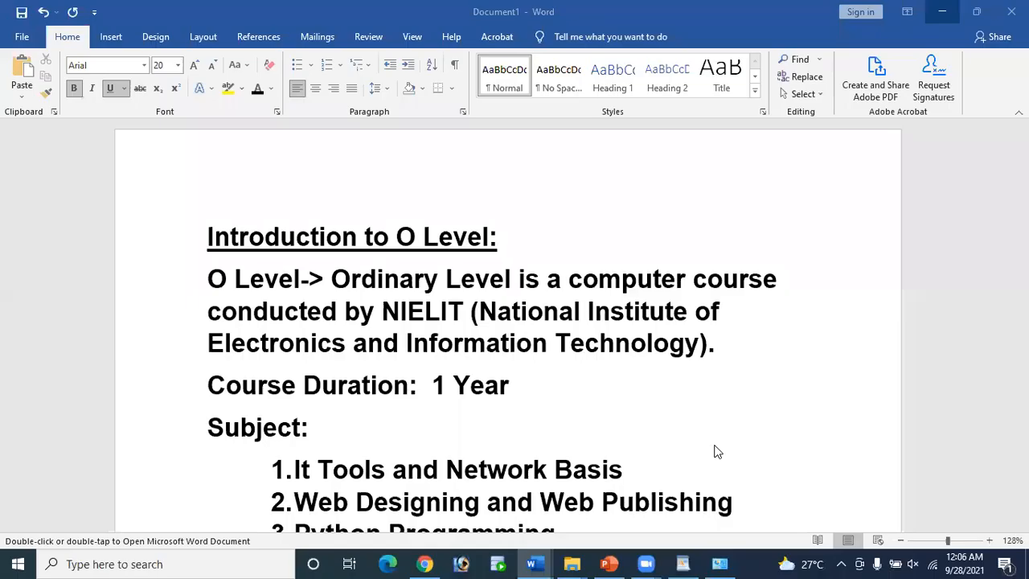
{"action": "mouse_move", "coordinate": [534, 563]}
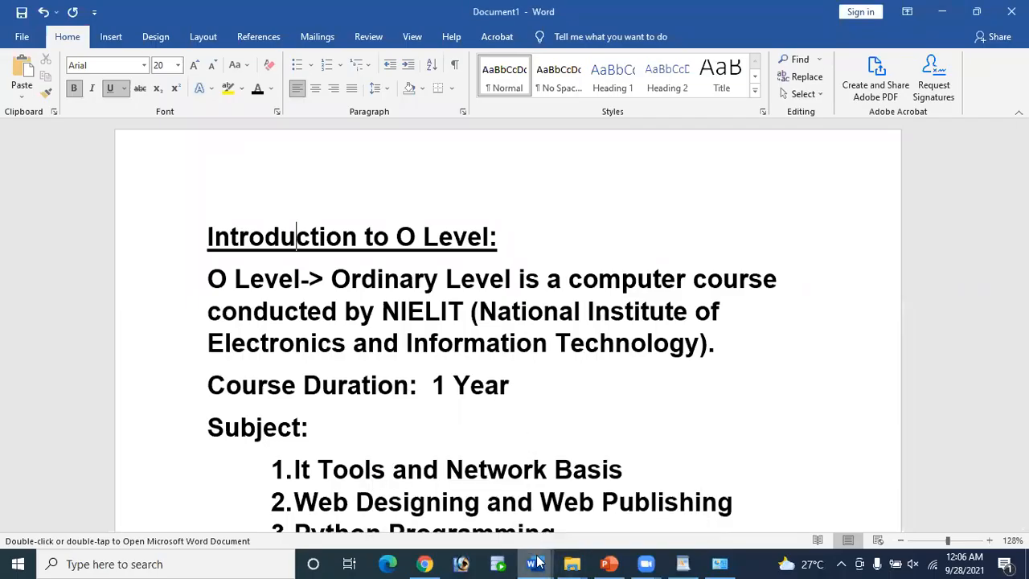
{"action": "left_click", "coordinate": [634, 503]}
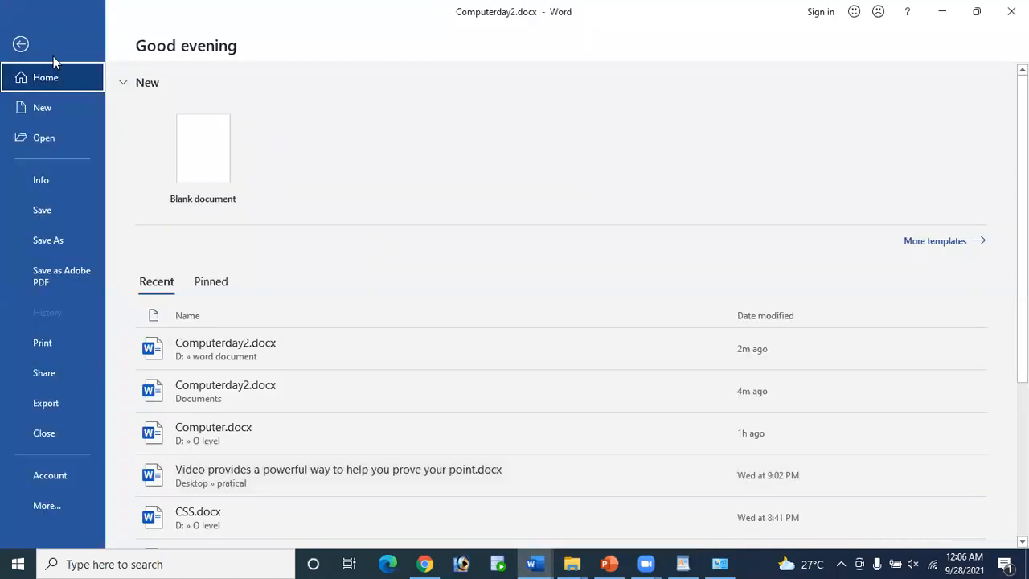
{"action": "left_click", "coordinate": [21, 44]}
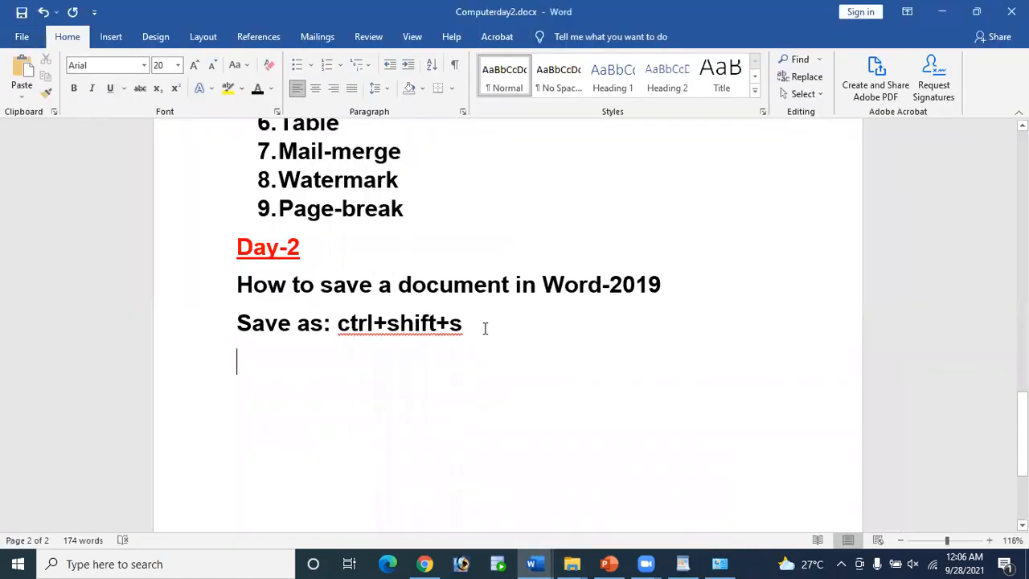
Step: Delete 'ctrl+shift+s' so the line reads 'Save as:', then minimize Computerday2 to show Document1
{"action": "left_click_drag", "start_coordinate": [388, 319], "coordinate": [337, 319]}
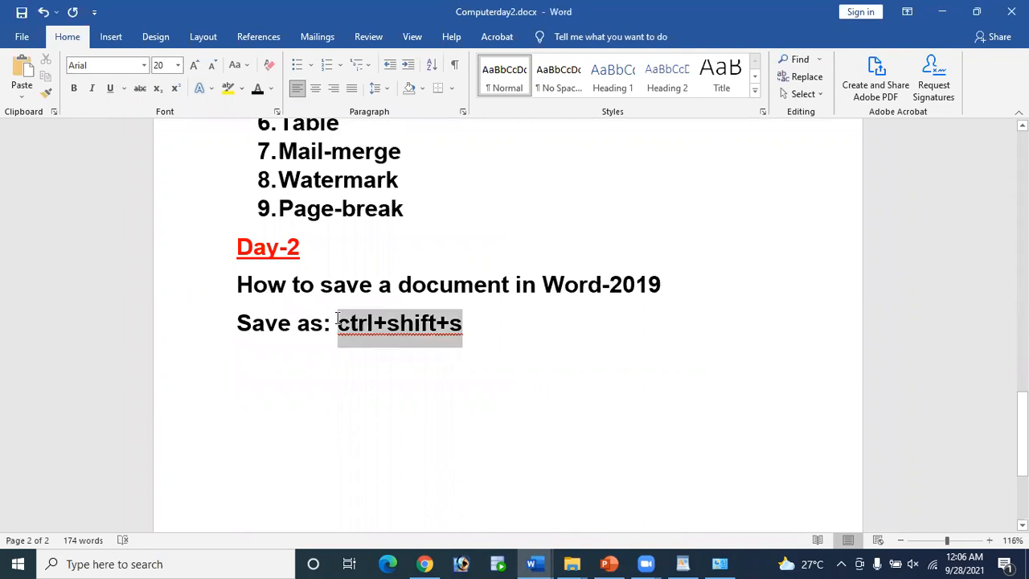
{"action": "key", "text": "BackSpace"}
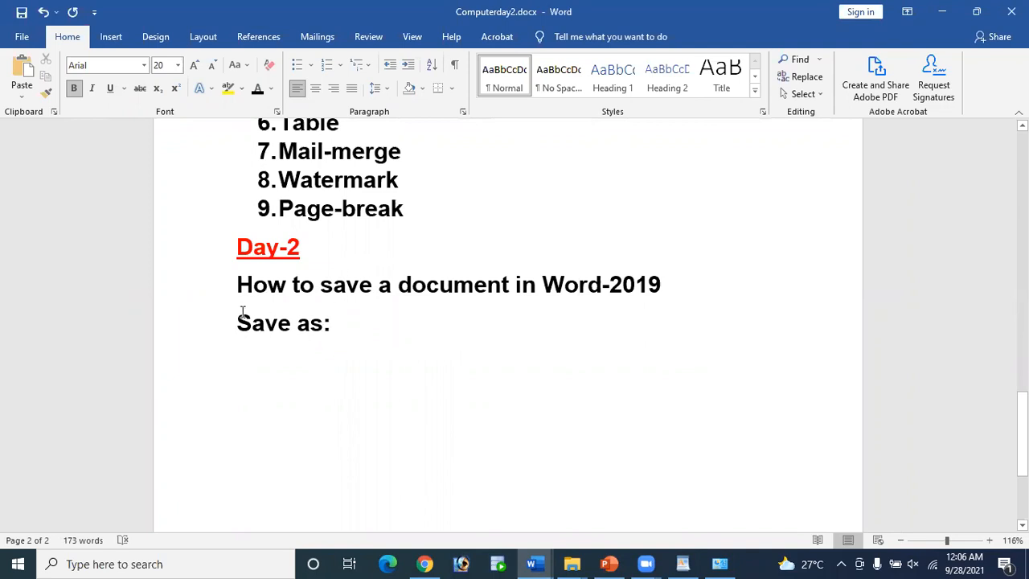
{"action": "left_click_drag", "start_coordinate": [238, 318], "coordinate": [347, 333]}
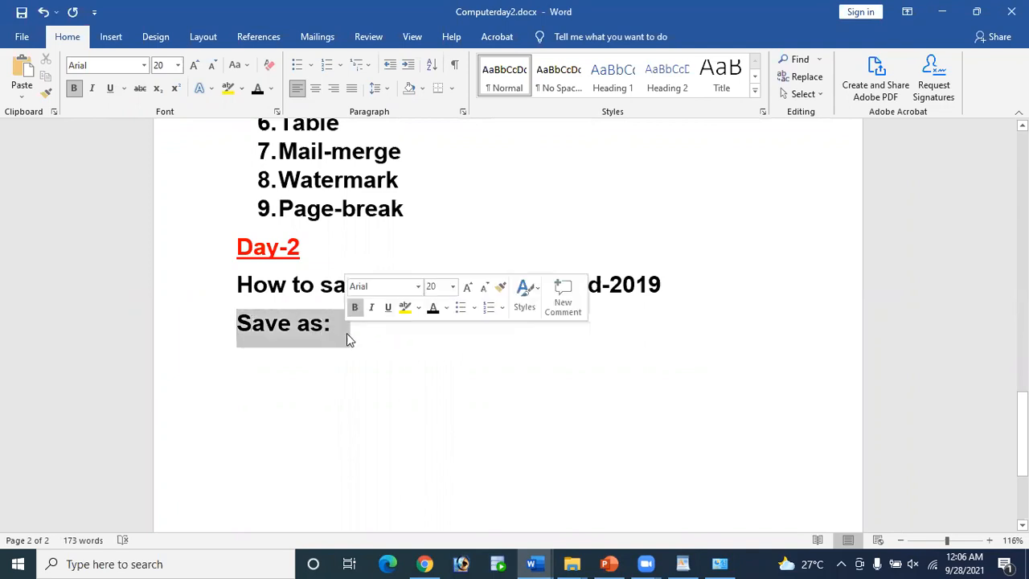
{"action": "left_click", "coordinate": [372, 322]}
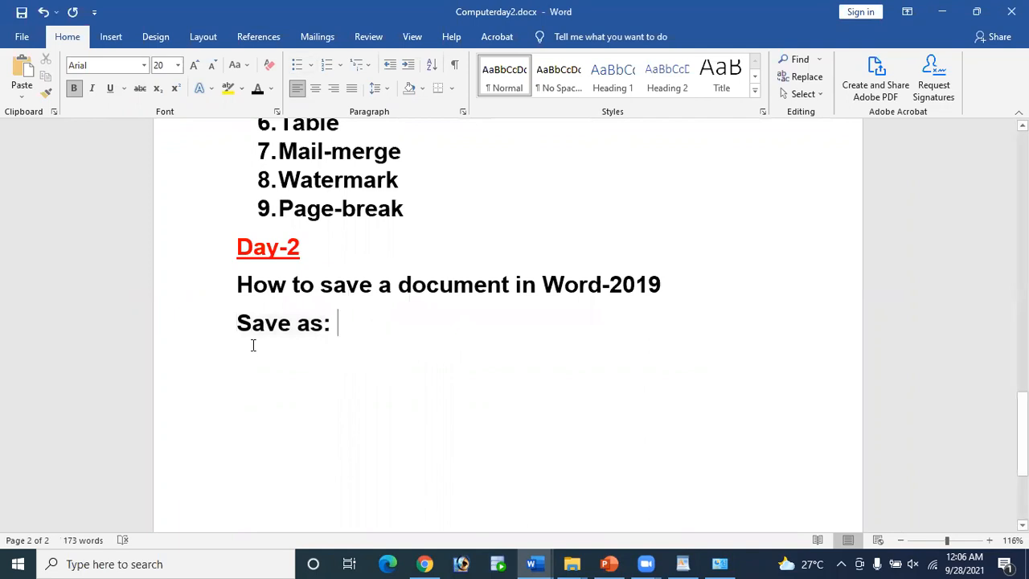
{"action": "left_click", "coordinate": [17, 37]}
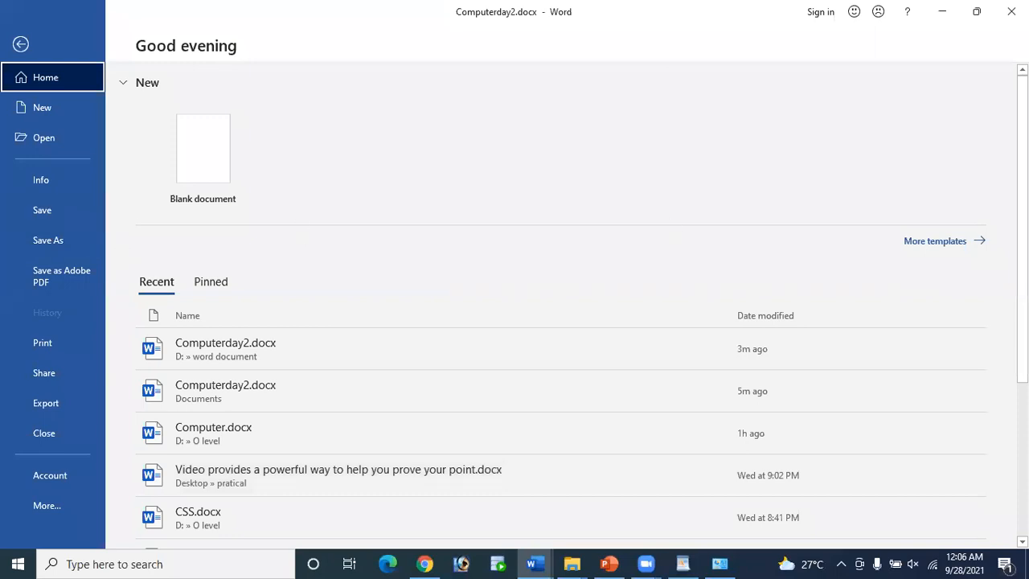
{"action": "left_click", "coordinate": [942, 10]}
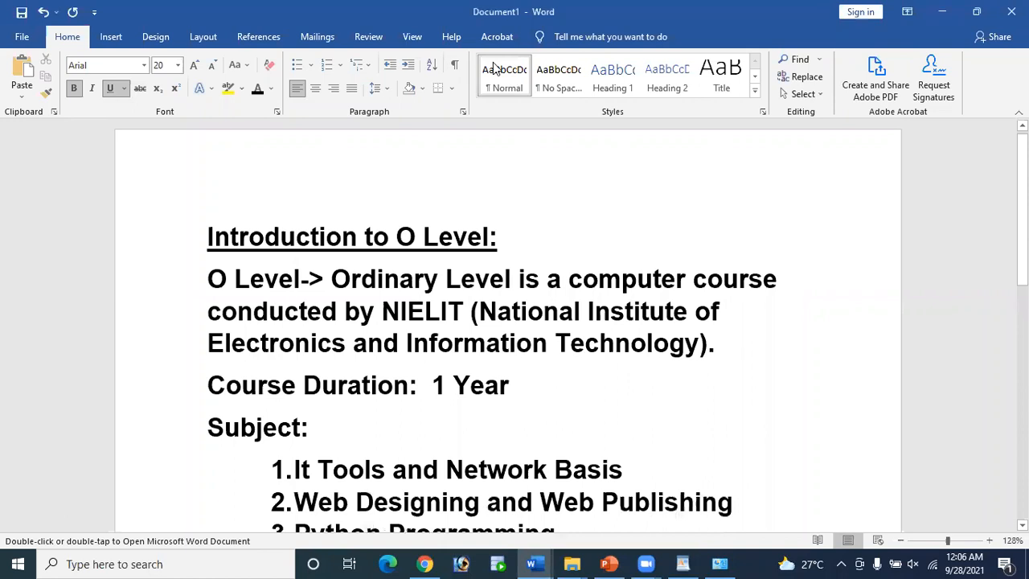
Step: Switch back to Computerday2.docx, leave the File view, and place the caret after 'Save as:'
{"action": "left_click", "coordinate": [531, 563]}
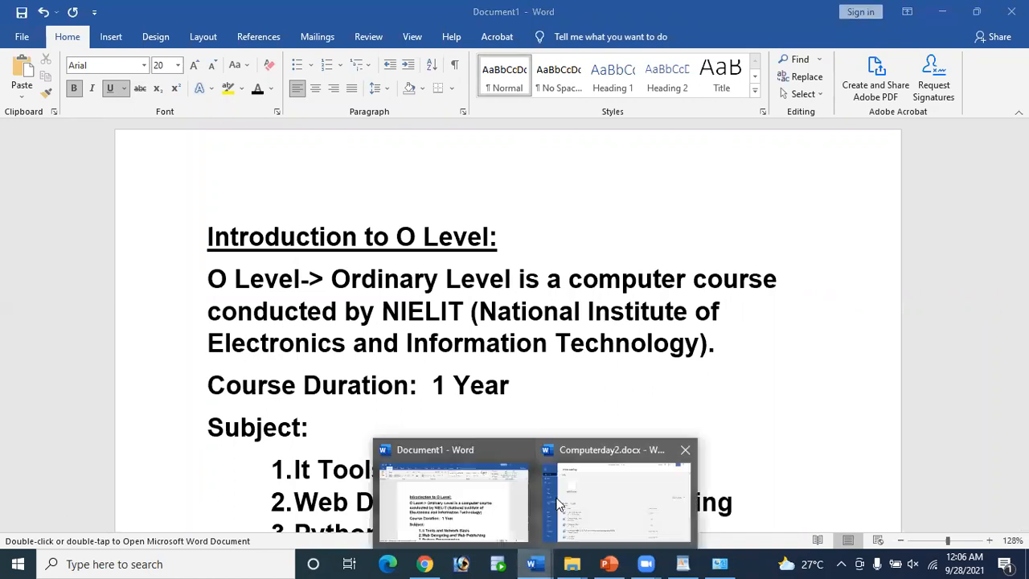
{"action": "left_click", "coordinate": [581, 487]}
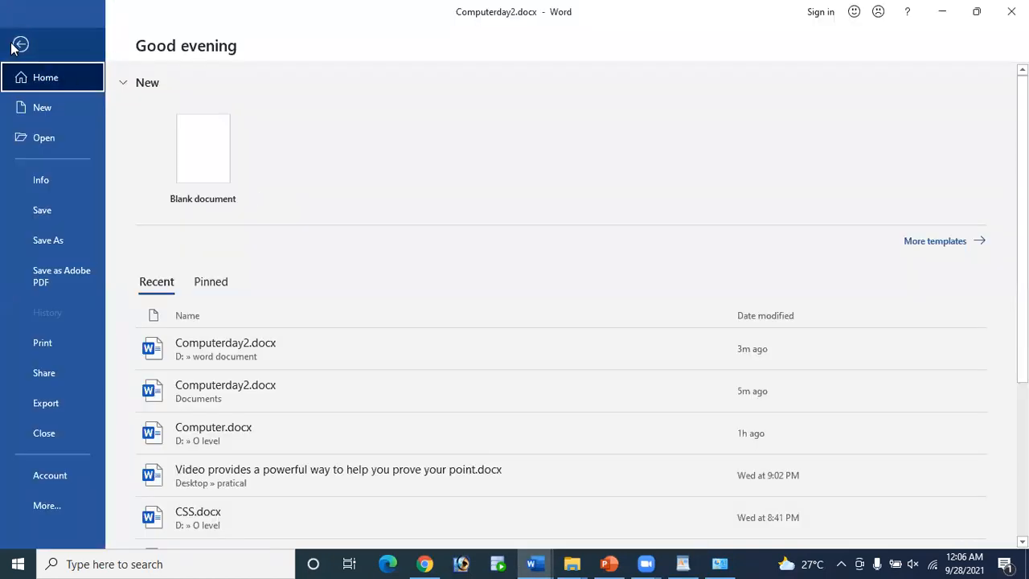
{"action": "left_click", "coordinate": [22, 45]}
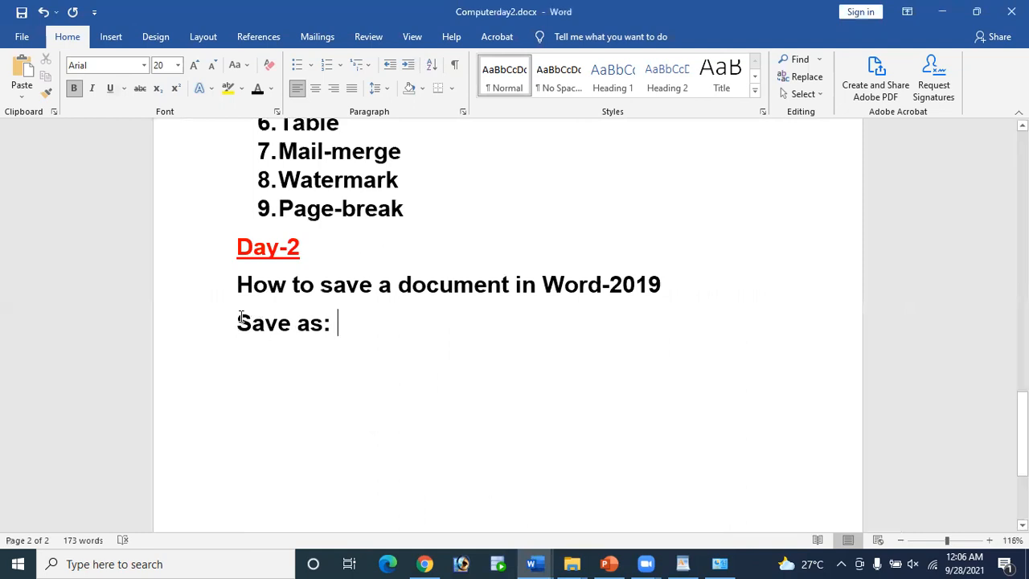
{"action": "left_click_drag", "start_coordinate": [234, 320], "coordinate": [352, 329]}
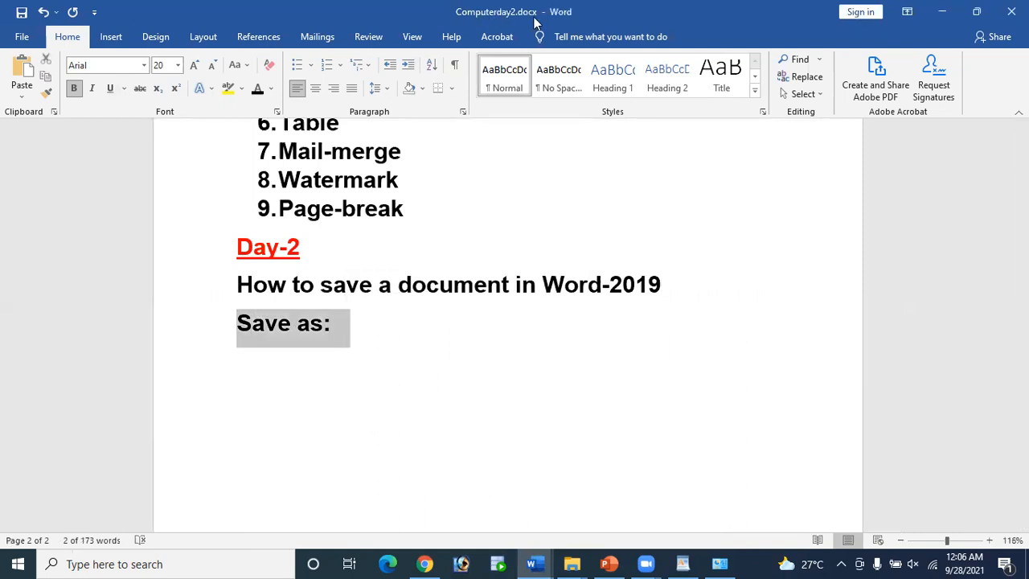
{"action": "left_click", "coordinate": [22, 37]}
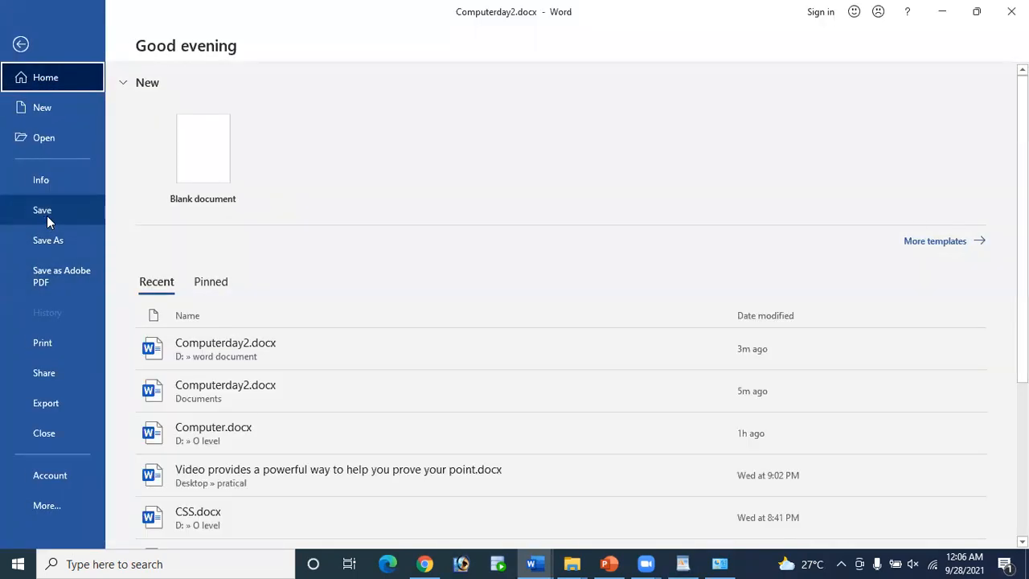
{"action": "left_click", "coordinate": [21, 44]}
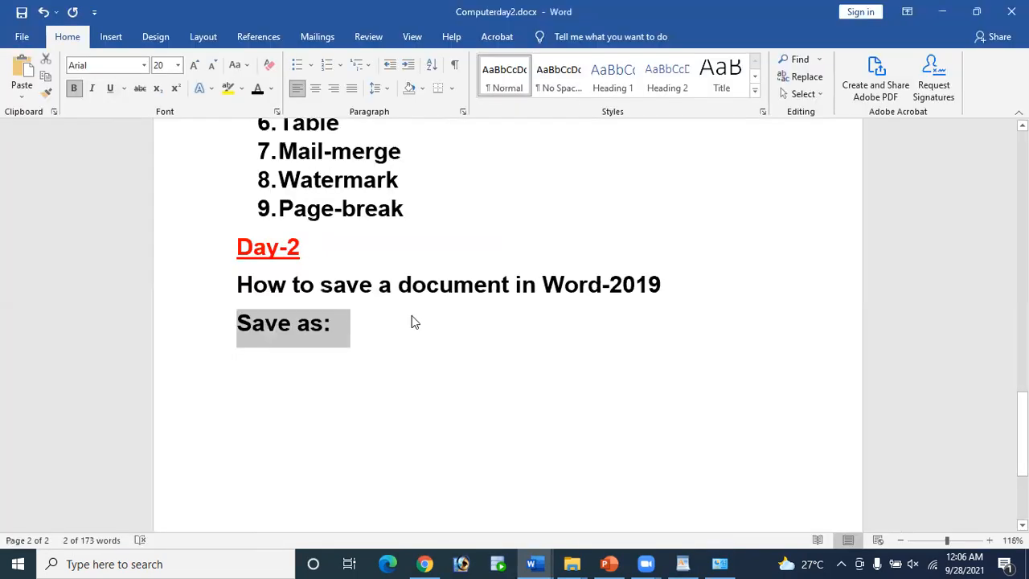
{"action": "left_click", "coordinate": [394, 324]}
Step: Add a 'Save: ctrl +s' line below 'Save as:' and save the document with Ctrl+S
{"action": "key", "text": "Return"}
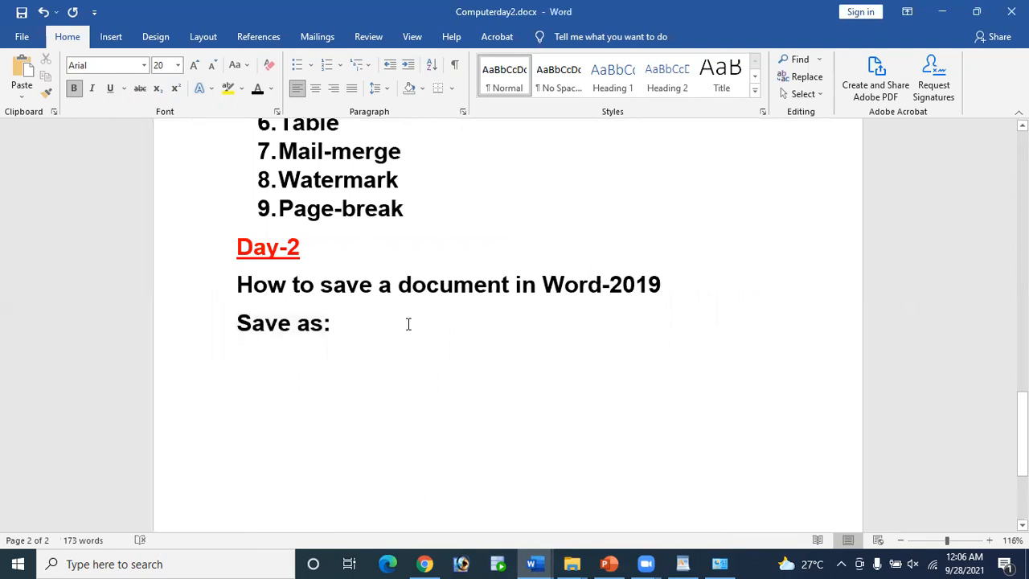
{"action": "type", "text": "Save"}
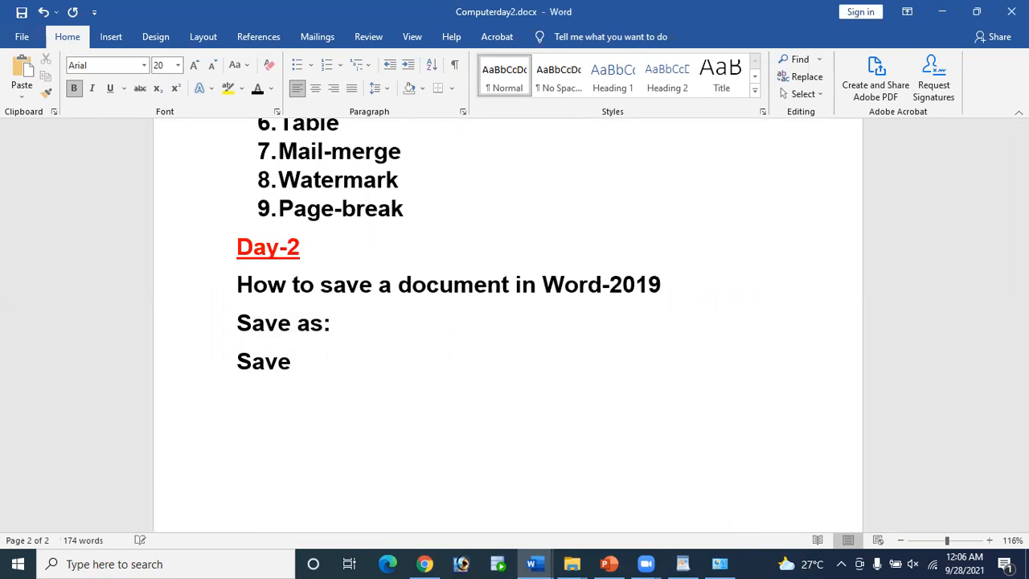
{"action": "type", "text": ": ctrl +s"}
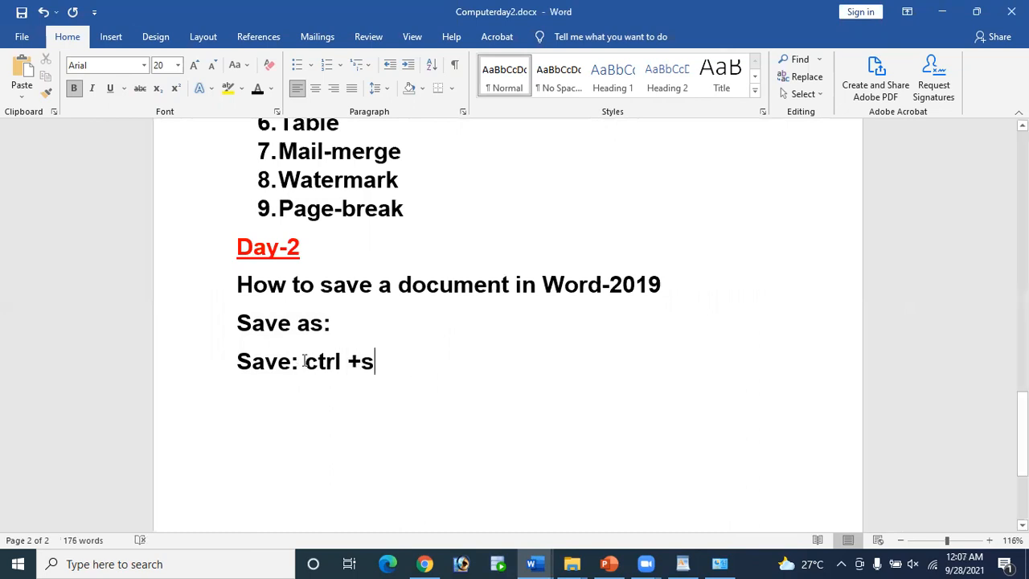
{"action": "left_click_drag", "start_coordinate": [305, 362], "coordinate": [397, 374]}
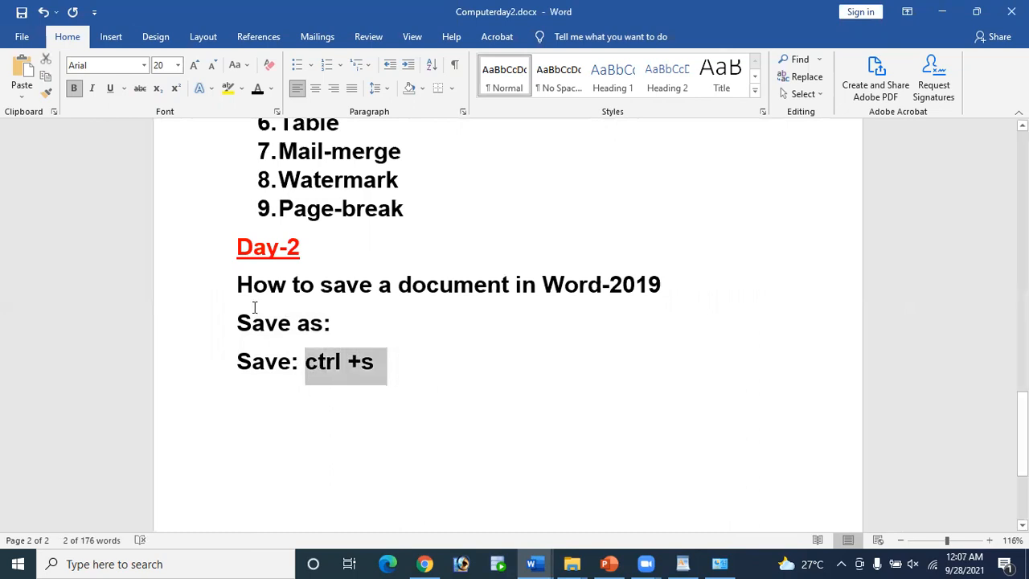
{"action": "left_click_drag", "start_coordinate": [235, 357], "coordinate": [415, 386]}
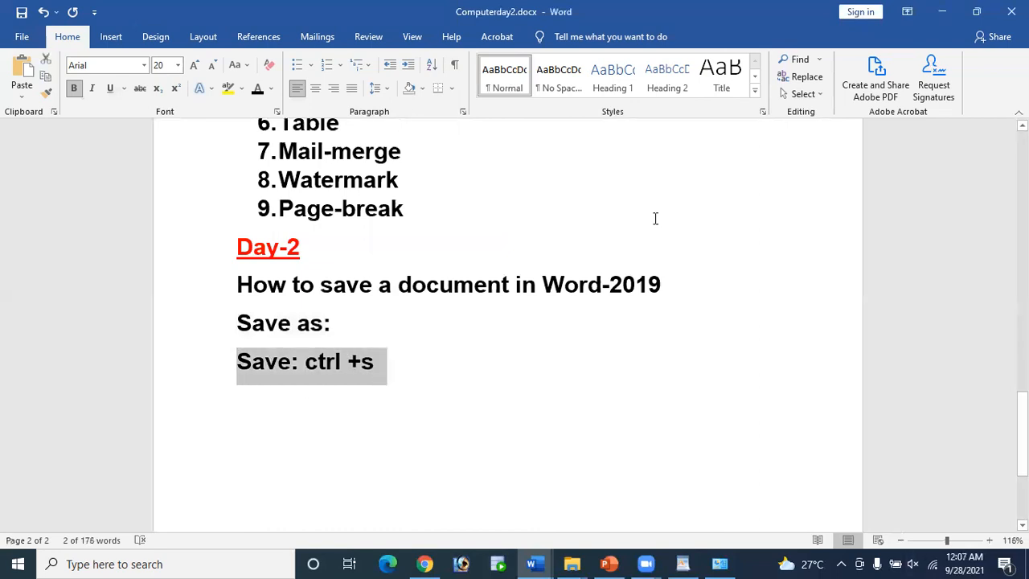
{"action": "key", "text": "ctrl+s"}
{"action": "left_click", "coordinate": [24, 37]}
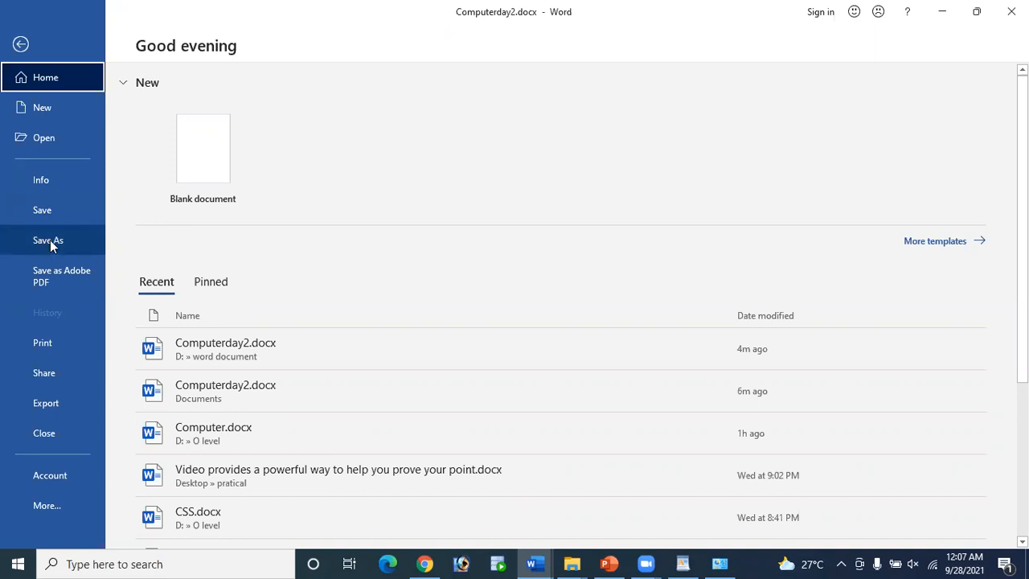
{"action": "left_click", "coordinate": [20, 45]}
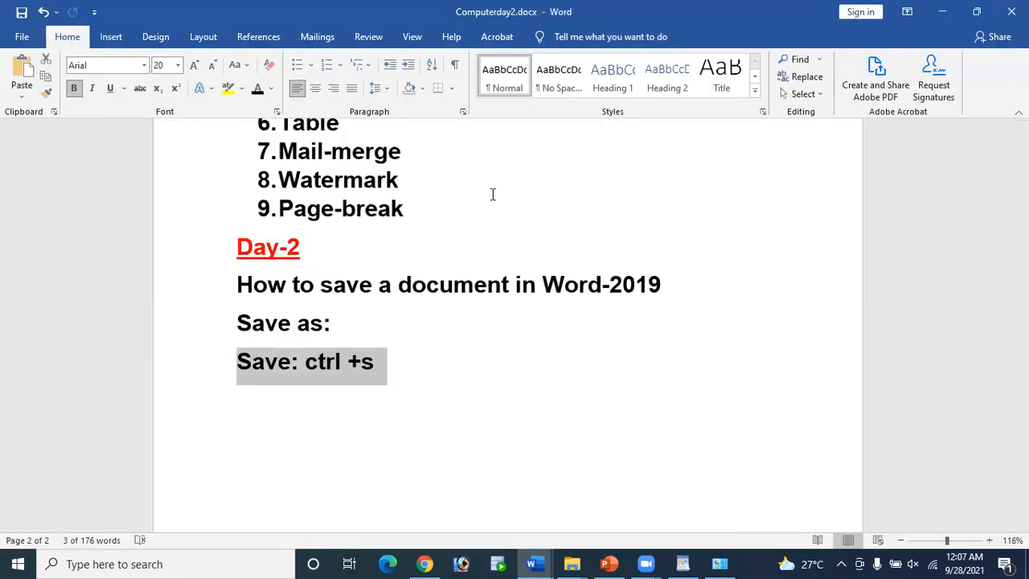
{"action": "key", "text": "F12"}
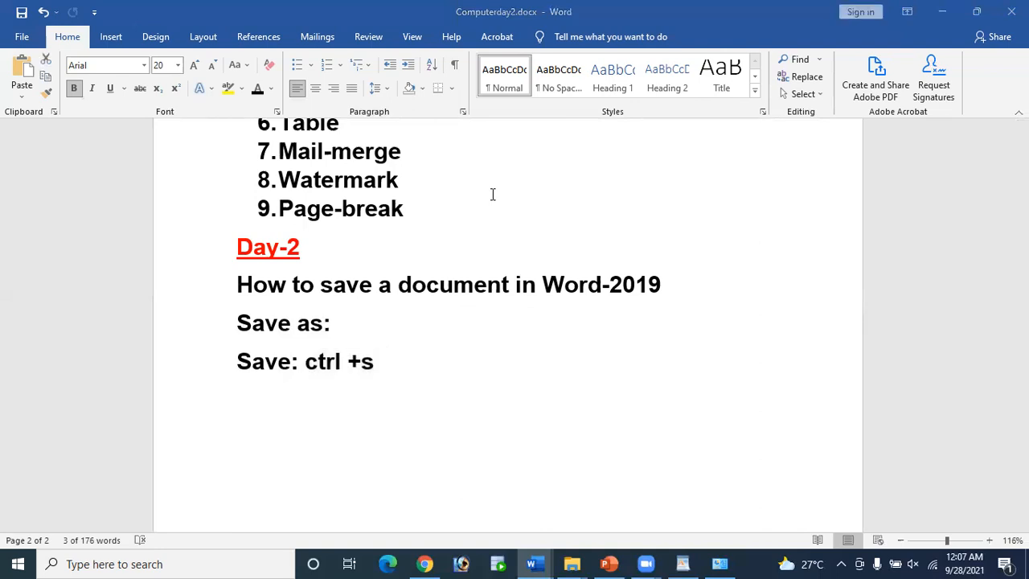
{"action": "left_click", "coordinate": [22, 37]}
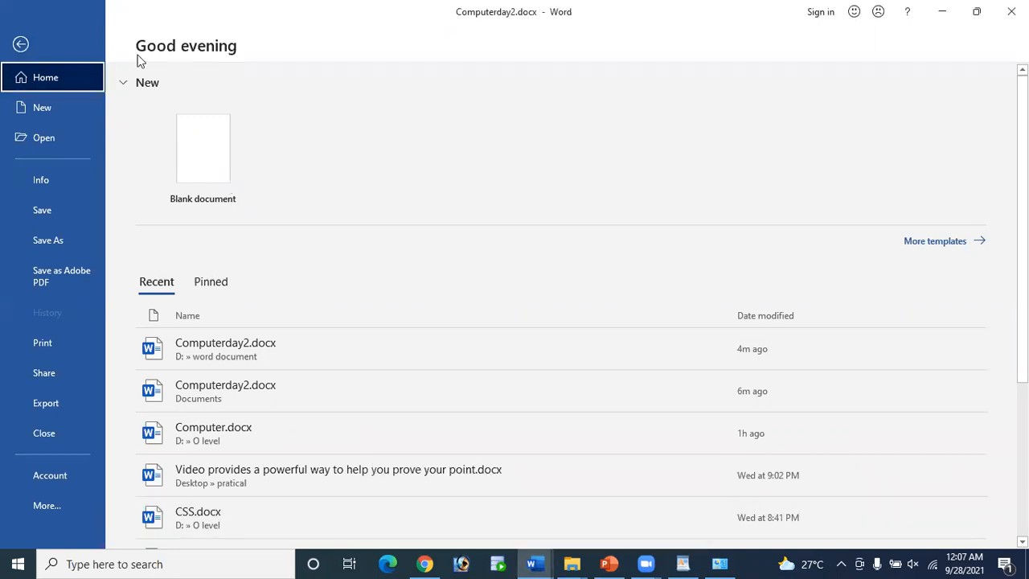
{"action": "left_click", "coordinate": [21, 44]}
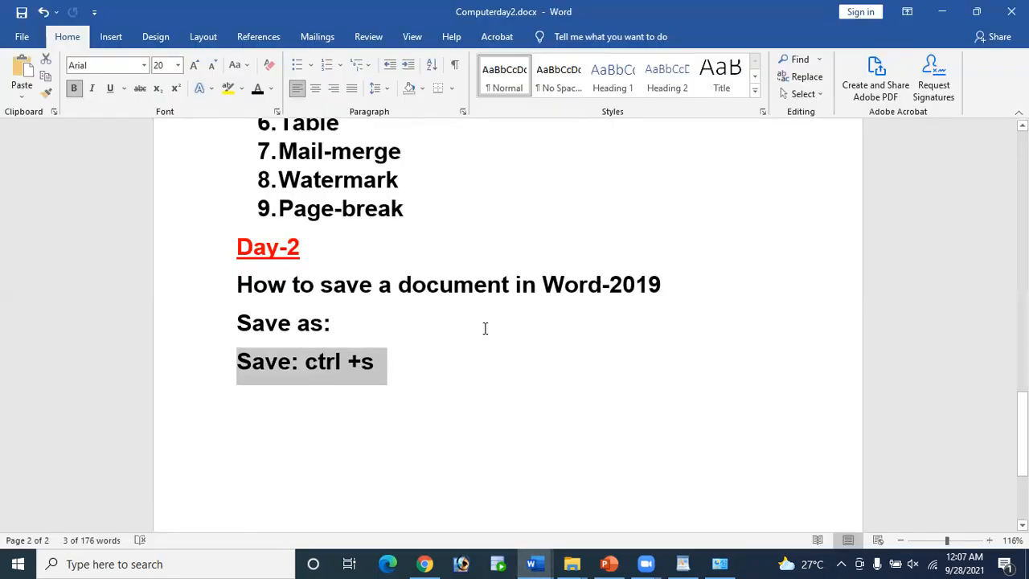
{"action": "left_click", "coordinate": [404, 323]}
Step: Append 'File>save as' to the Save as line and add 'or' after 'ctrl +s'
{"action": "type", "text": "File"}
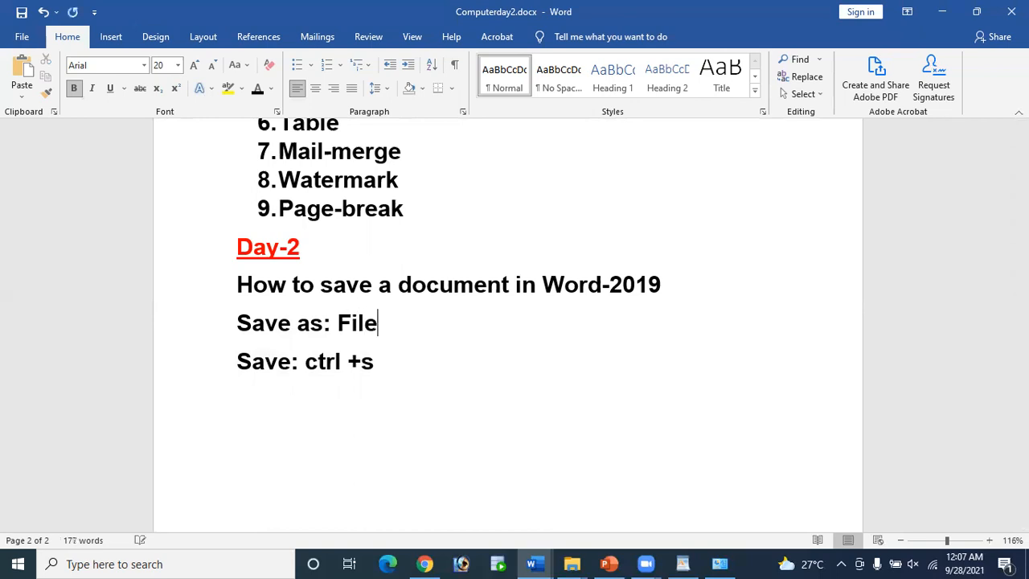
{"action": "type", "text": ">save"}
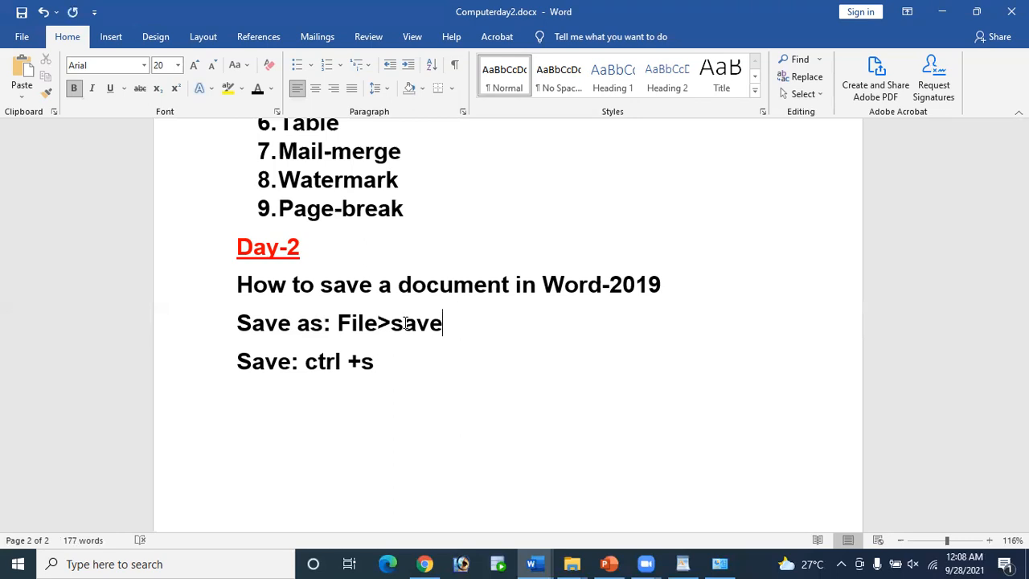
{"action": "type", "text": " as"}
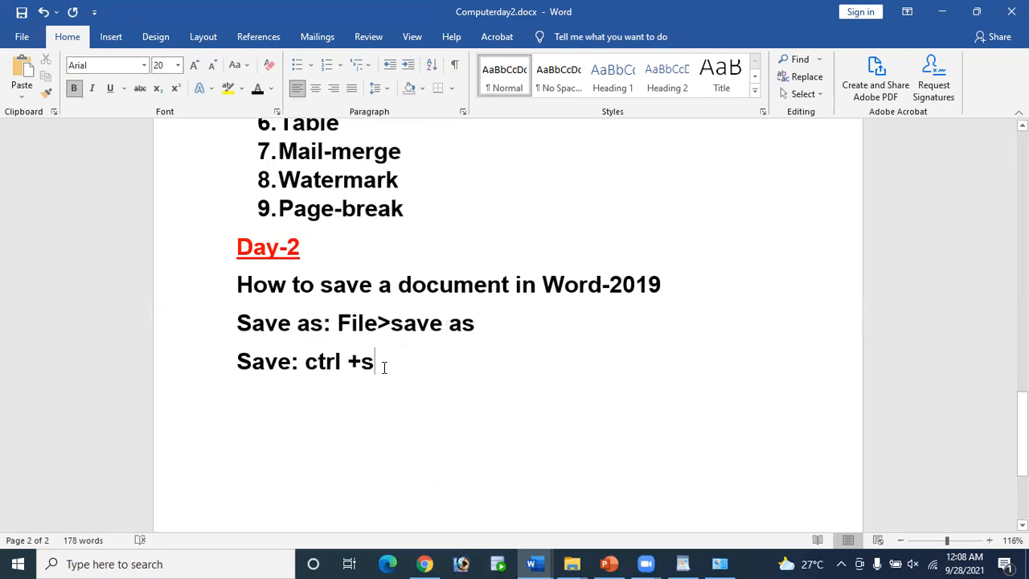
{"action": "left_click_drag", "start_coordinate": [305, 361], "coordinate": [376, 370]}
{"action": "left_click", "coordinate": [424, 372]}
{"action": "type", "text": "or c"}
{"action": "key", "text": "BackSpace"}
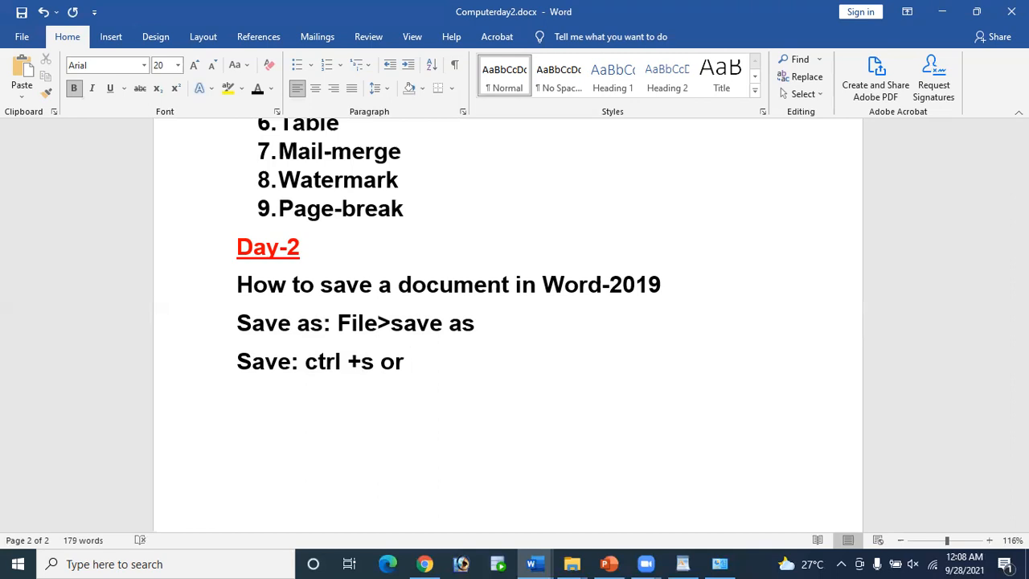
Step: Paste 'File>save' after 'or' on the Save line and save the document
{"action": "left_click_drag", "start_coordinate": [338, 323], "coordinate": [421, 332]}
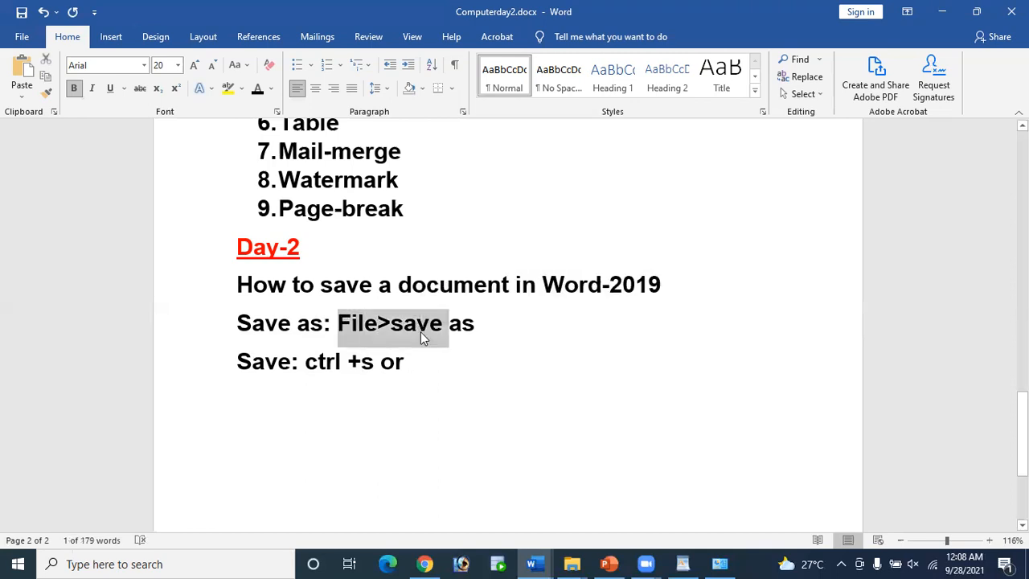
{"action": "left_click", "coordinate": [444, 369]}
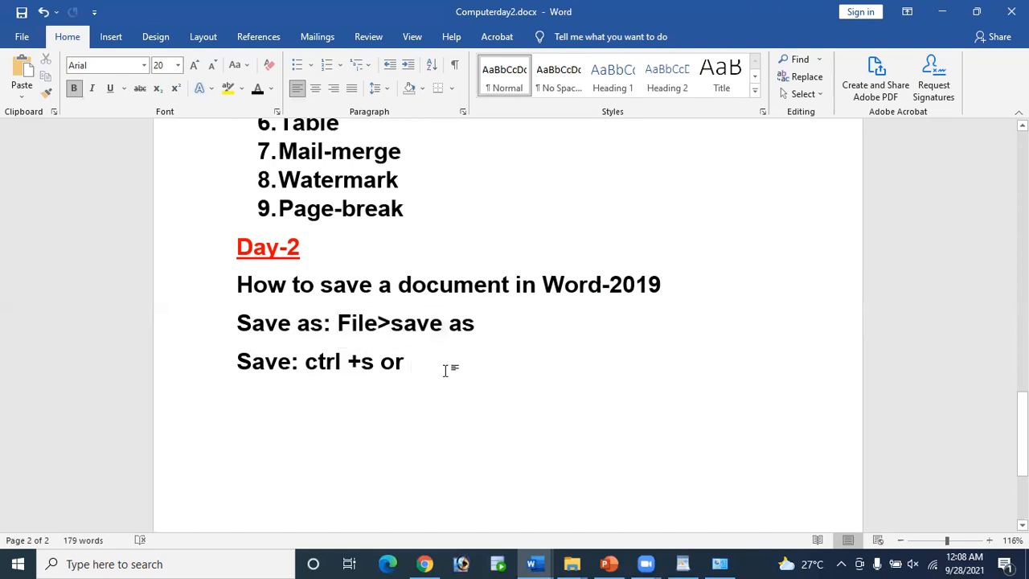
{"action": "type", "text": "File>save"}
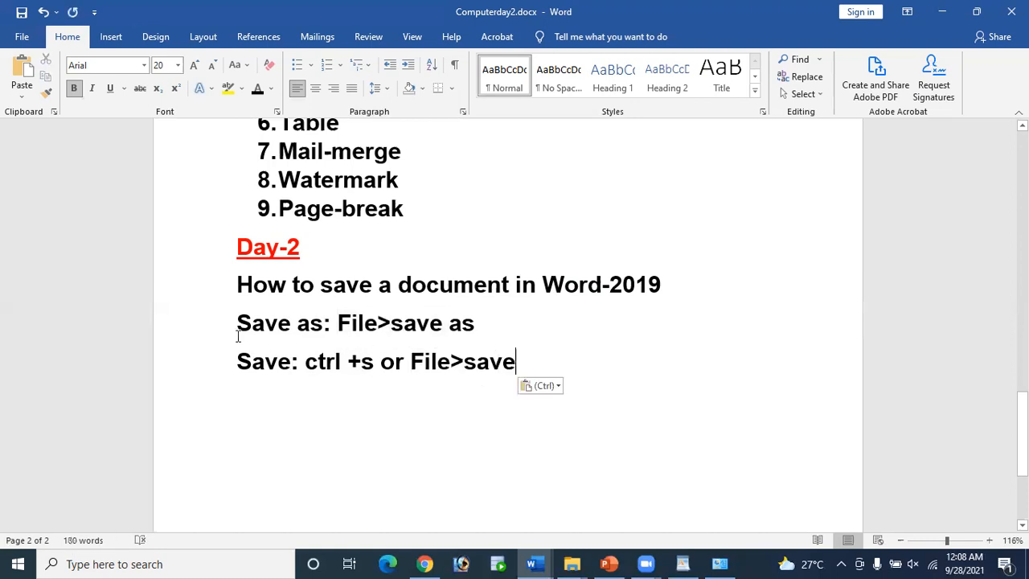
{"action": "left_click_drag", "start_coordinate": [245, 323], "coordinate": [323, 326]}
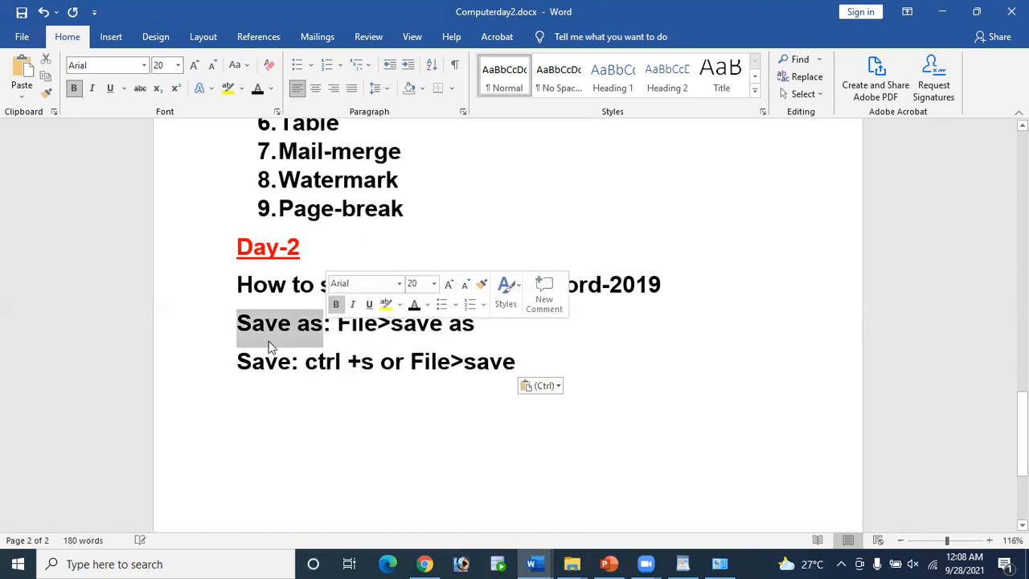
{"action": "left_click_drag", "start_coordinate": [239, 361], "coordinate": [309, 375]}
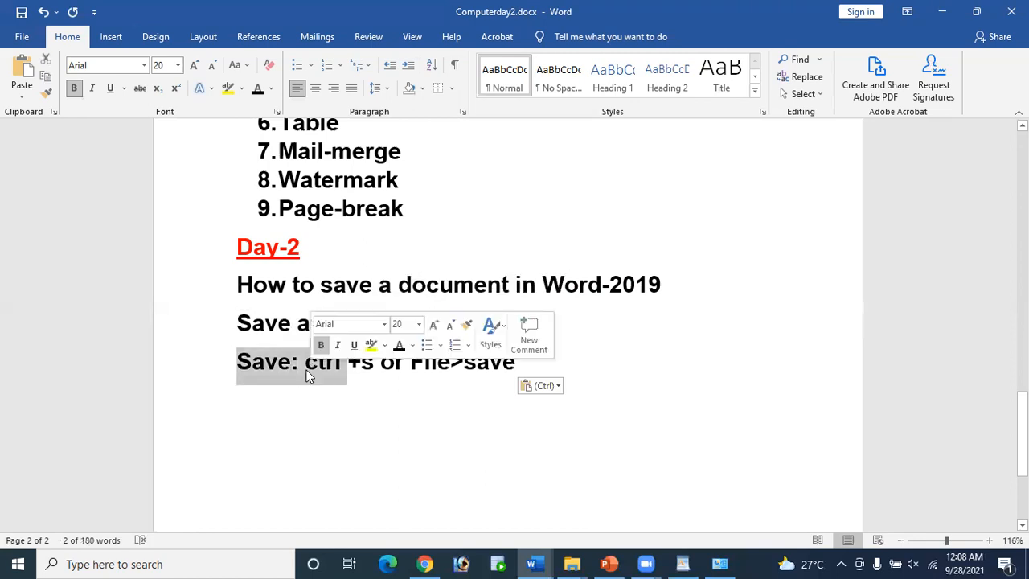
{"action": "key", "text": "ctrl+s"}
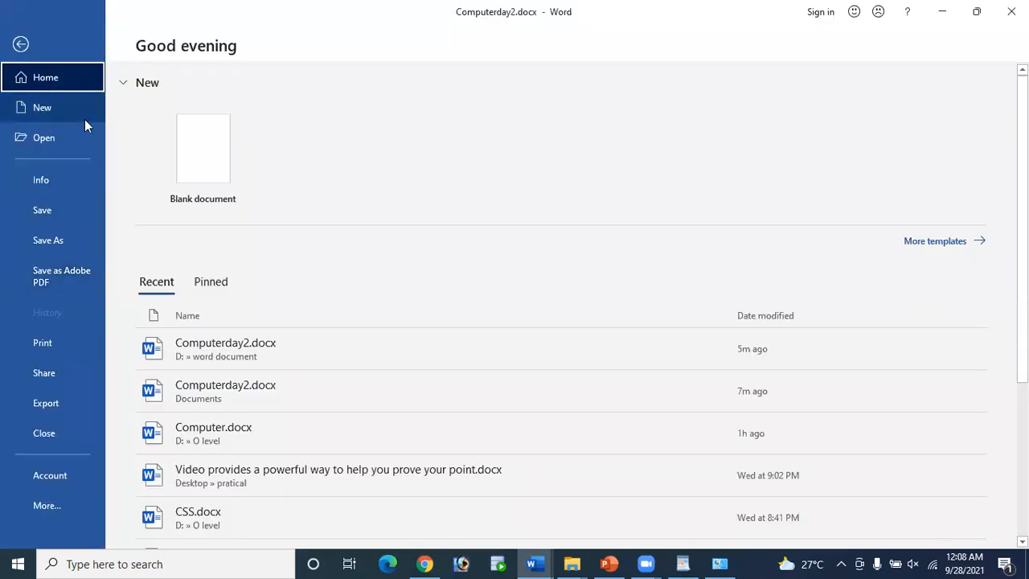
Step: View the New page in the File backstage, then return to the Day-2 notes
{"action": "left_click", "coordinate": [32, 112]}
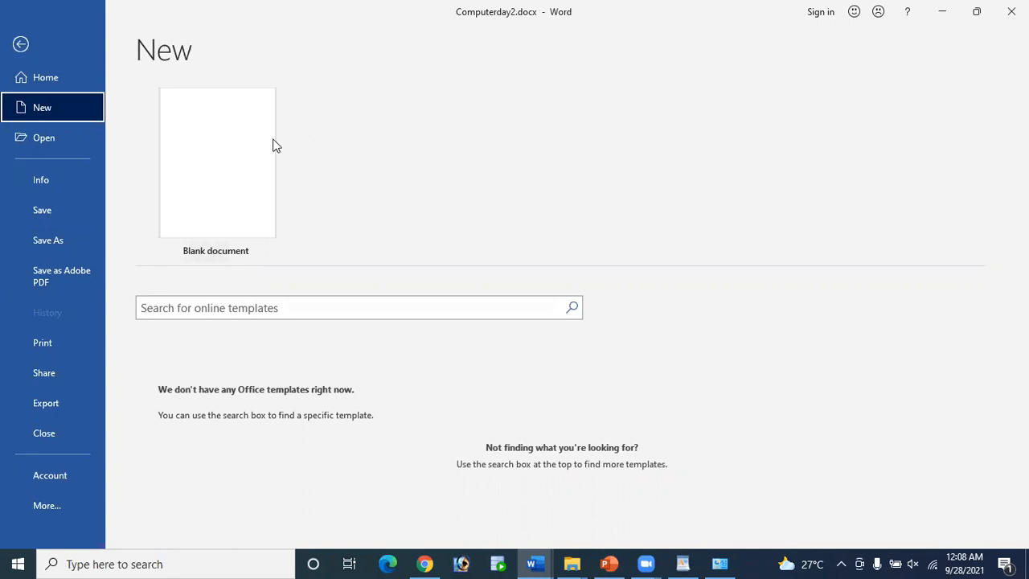
{"action": "left_click", "coordinate": [21, 45]}
{"action": "left_click", "coordinate": [574, 374]}
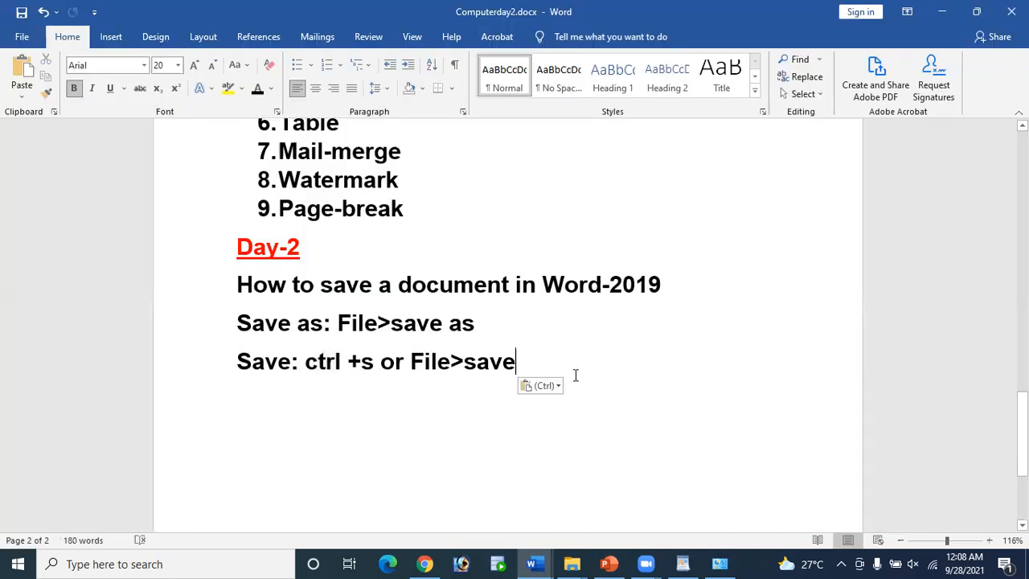
Step: Start a new line below the Save line reading 'How to open a new file'
{"action": "left_click_drag", "start_coordinate": [239, 283], "coordinate": [311, 293]}
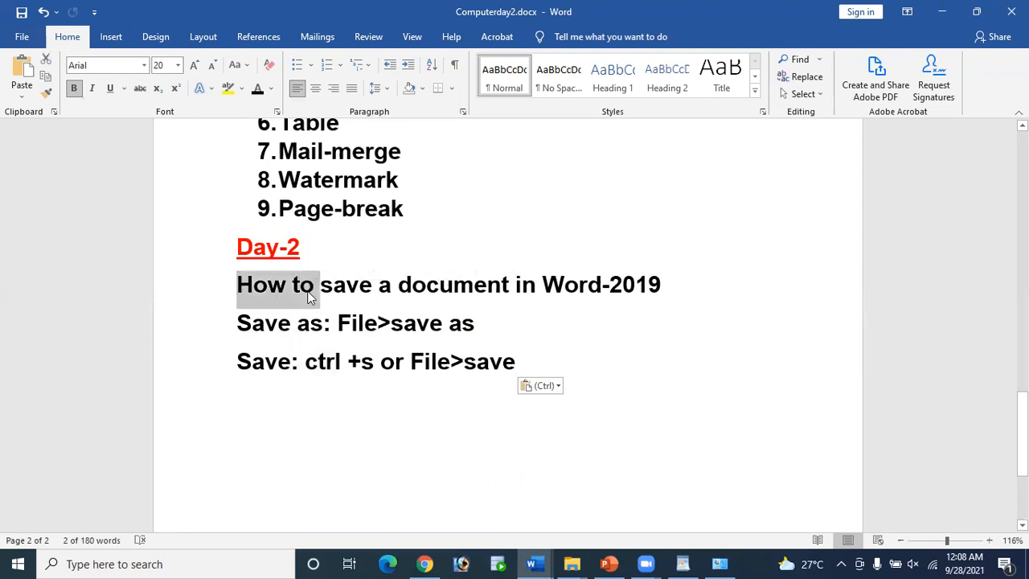
{"action": "key", "text": "ctrl+c"}
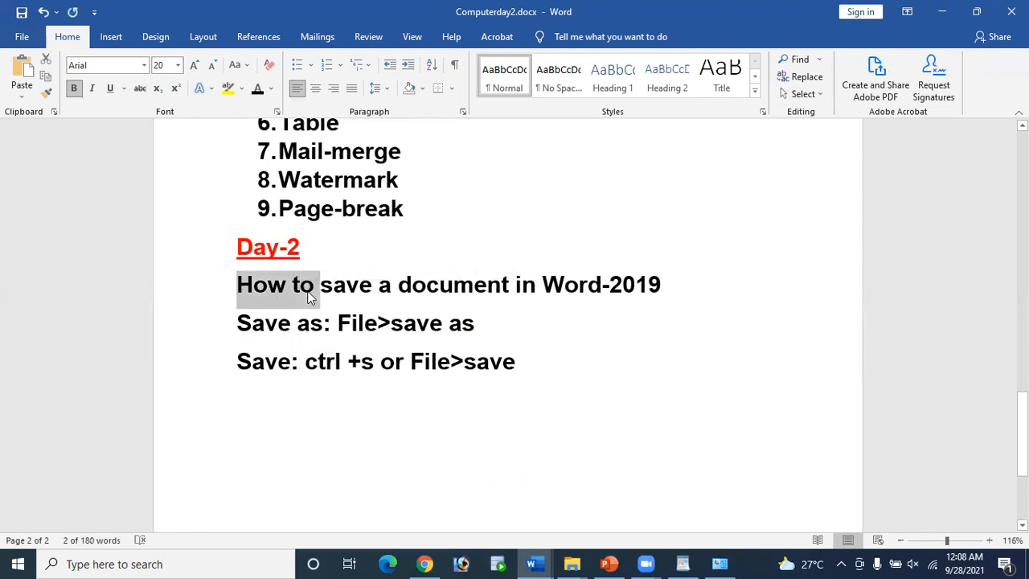
{"action": "left_click", "coordinate": [578, 381]}
{"action": "key", "text": "Return"}
{"action": "key", "text": "ctrl+v"}
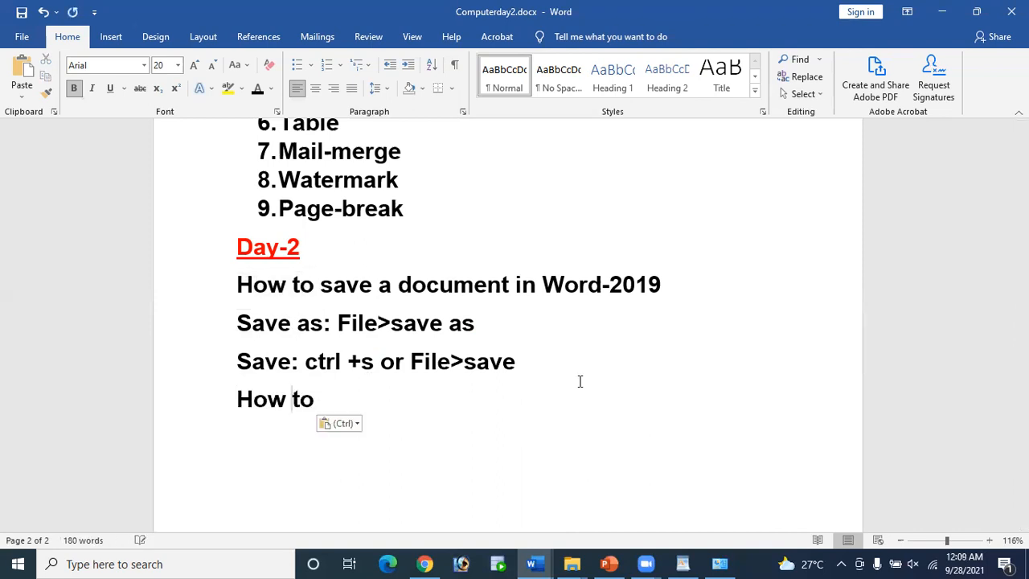
{"action": "type", "text": "ope"}
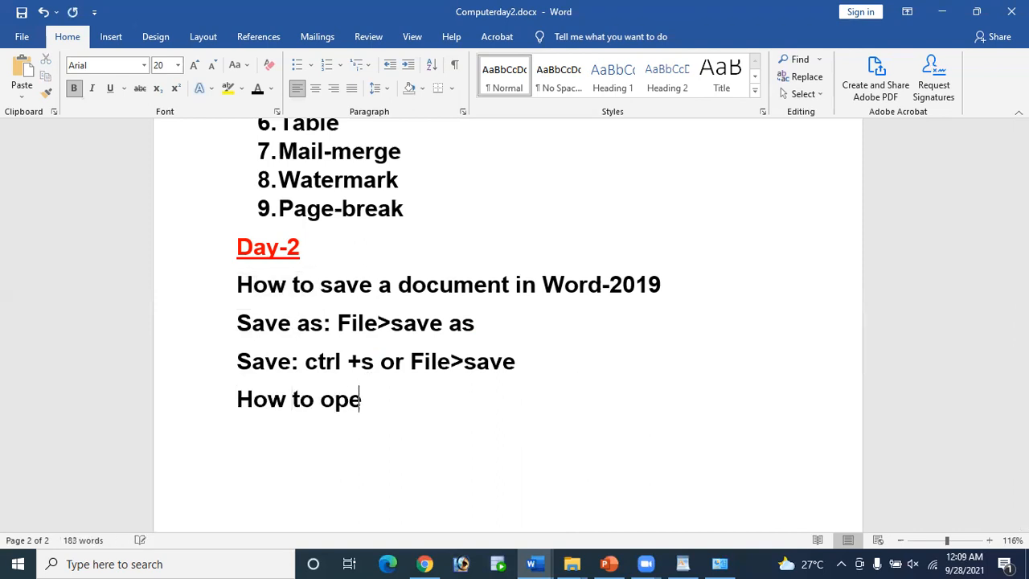
{"action": "type", "text": "n a new fin"}
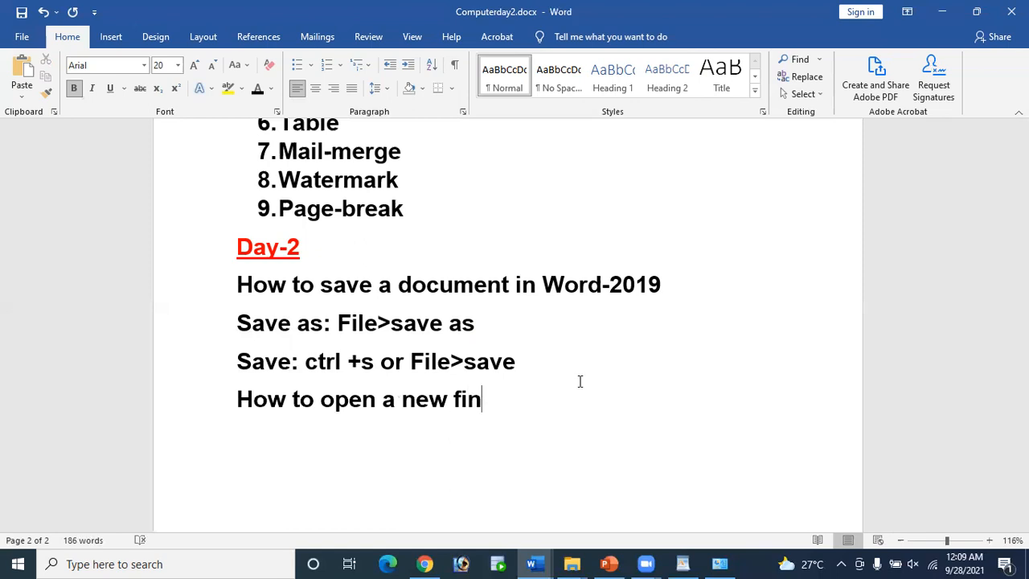
{"action": "key", "text": "BackSpace"}
{"action": "type", "text": "le"}
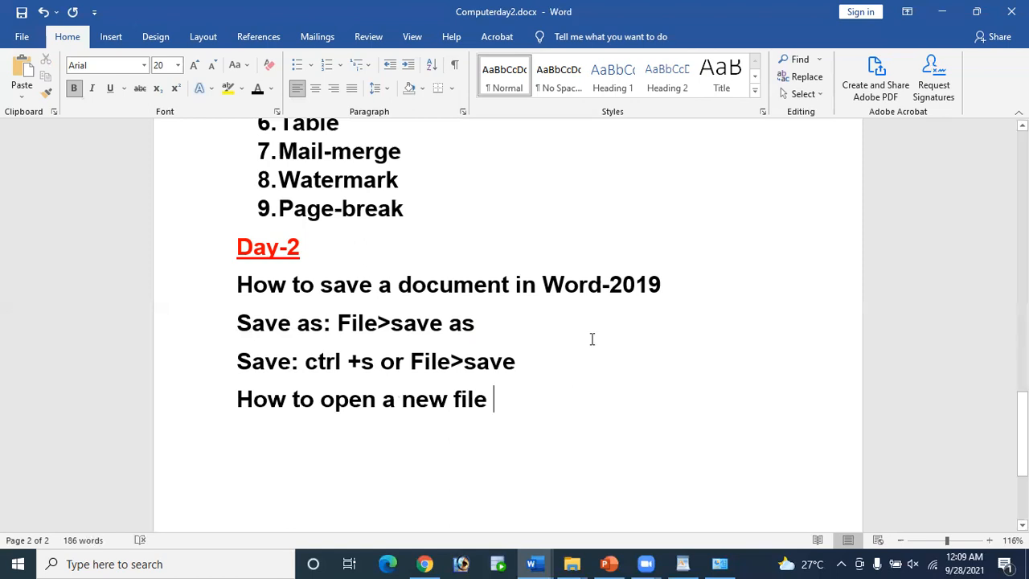
Step: Append 'in Word-2019' to the new-file heading and save the notes
{"action": "left_click_drag", "start_coordinate": [516, 283], "coordinate": [650, 298]}
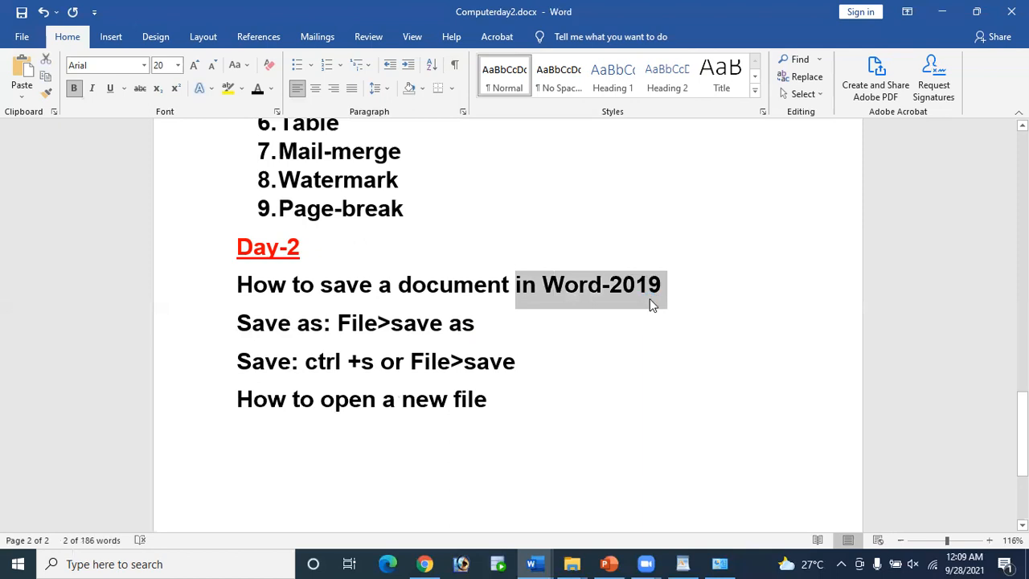
{"action": "key", "text": "ctrl+c"}
{"action": "left_click", "coordinate": [536, 405]}
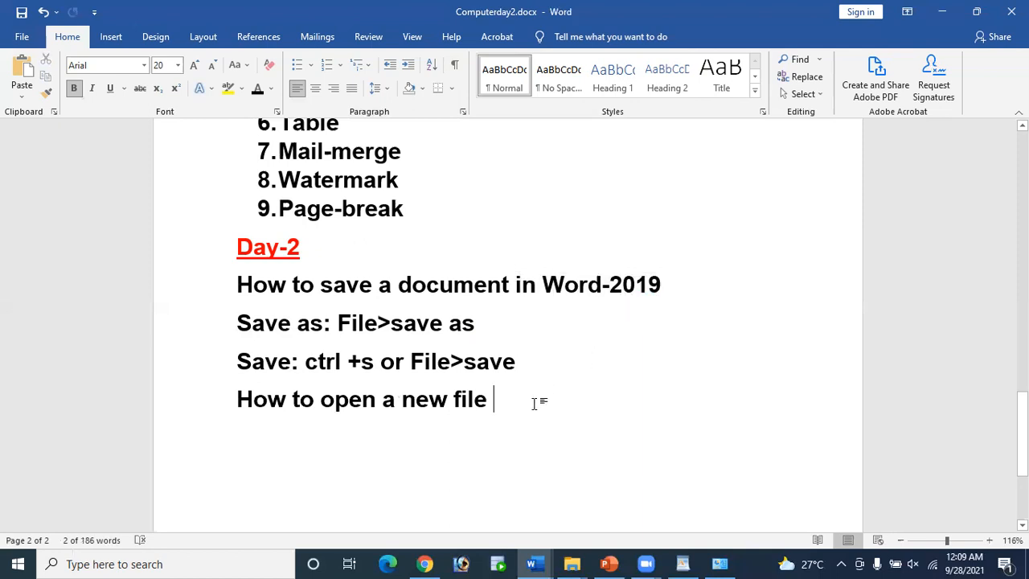
{"action": "key", "text": "ctrl+v"}
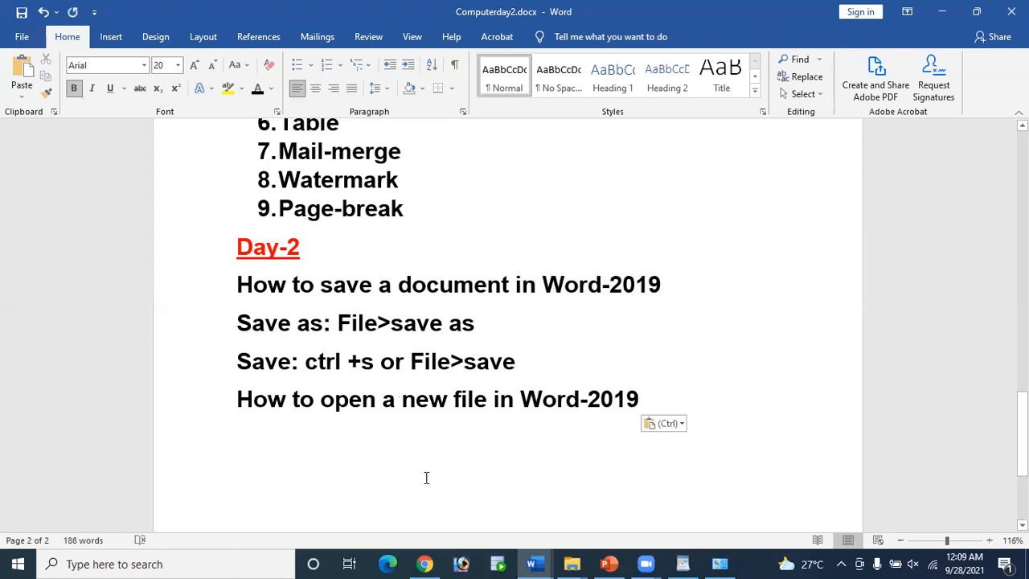
{"action": "key", "text": "ctrl+s"}
{"action": "key", "text": "ctrl"}
{"action": "key", "text": "ctrl"}
Step: Add the line 'Ctrl+N-> to open a new file' below the heading
{"action": "key", "text": "Return"}
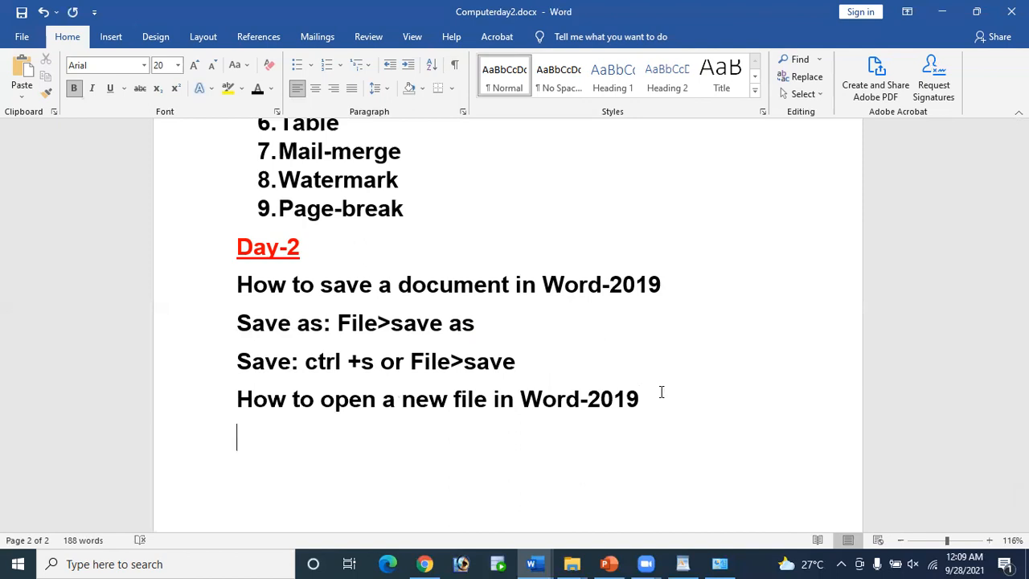
{"action": "type", "text": "ctrl+"}
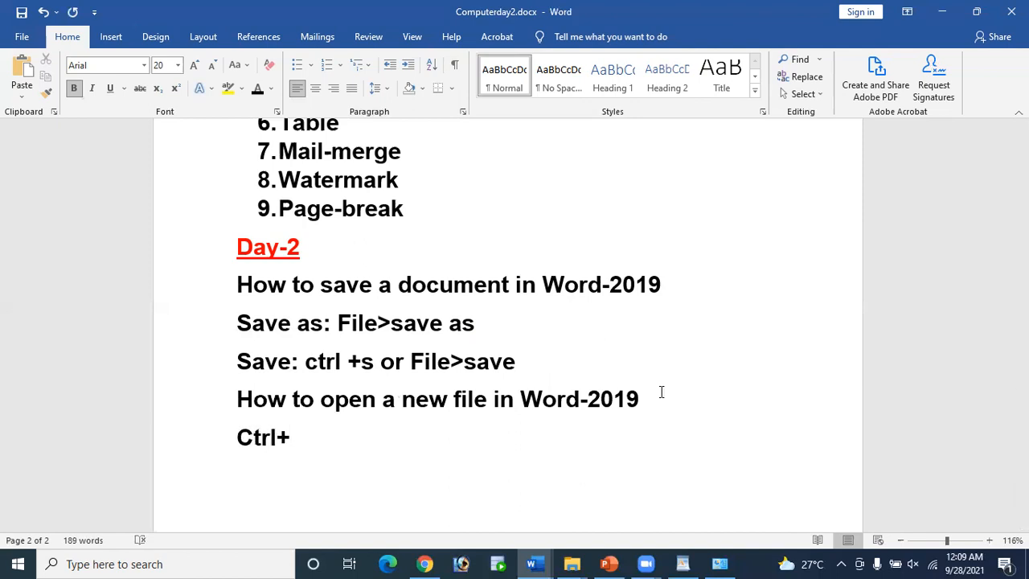
{"action": "type", "text": "N"}
{"action": "key", "text": "BackSpace"}
{"action": "type", "text": "->"}
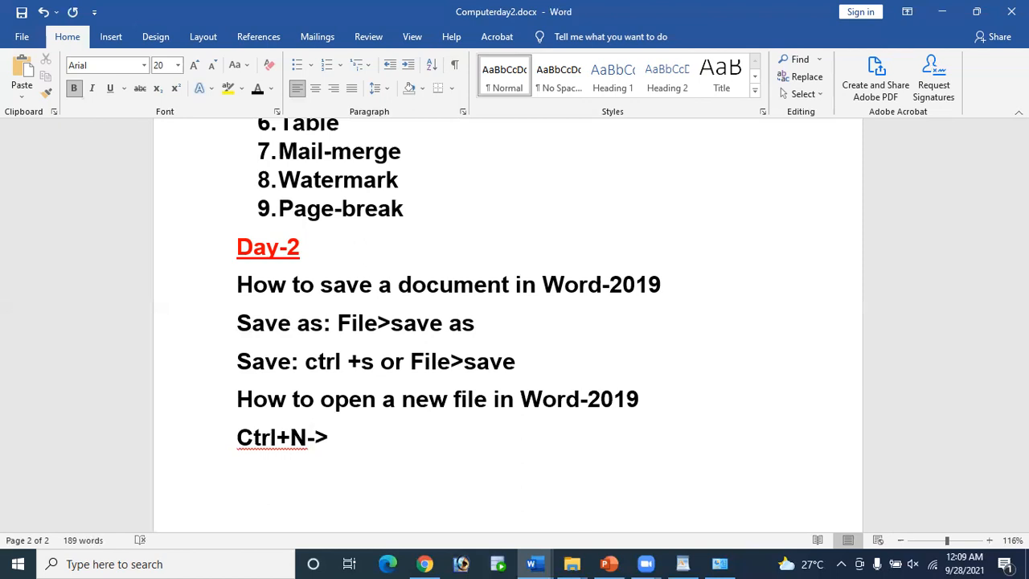
{"action": "type", "text": " Ct"}
{"action": "key", "text": "BackSpace"}
{"action": "key", "text": "BackSpace"}
{"action": "type", "text": "to open a"}
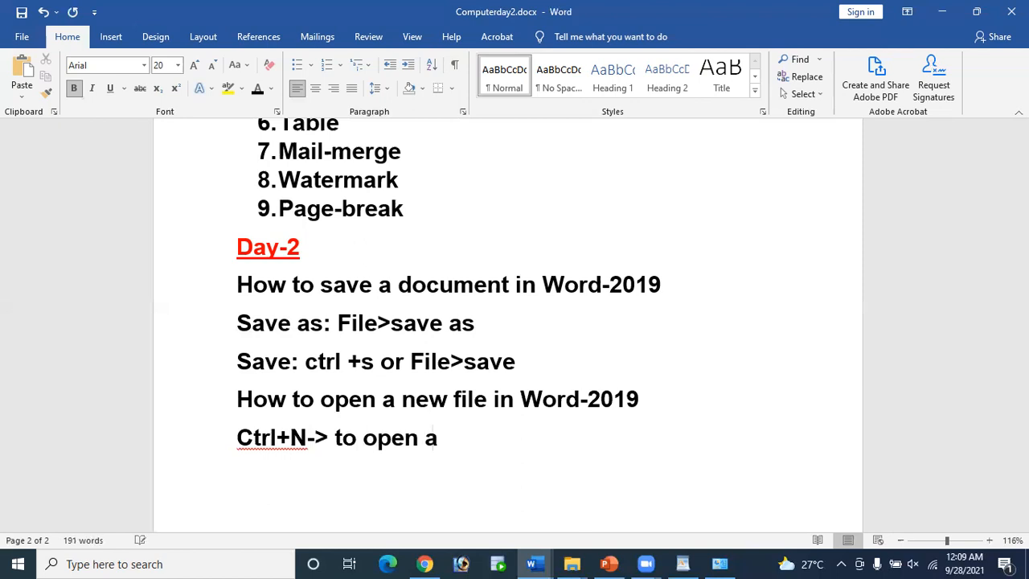
{"action": "type", "text": "new"}
{"action": "key", "text": "Left"}
{"action": "key", "text": "Left"}
{"action": "key", "text": "Left"}
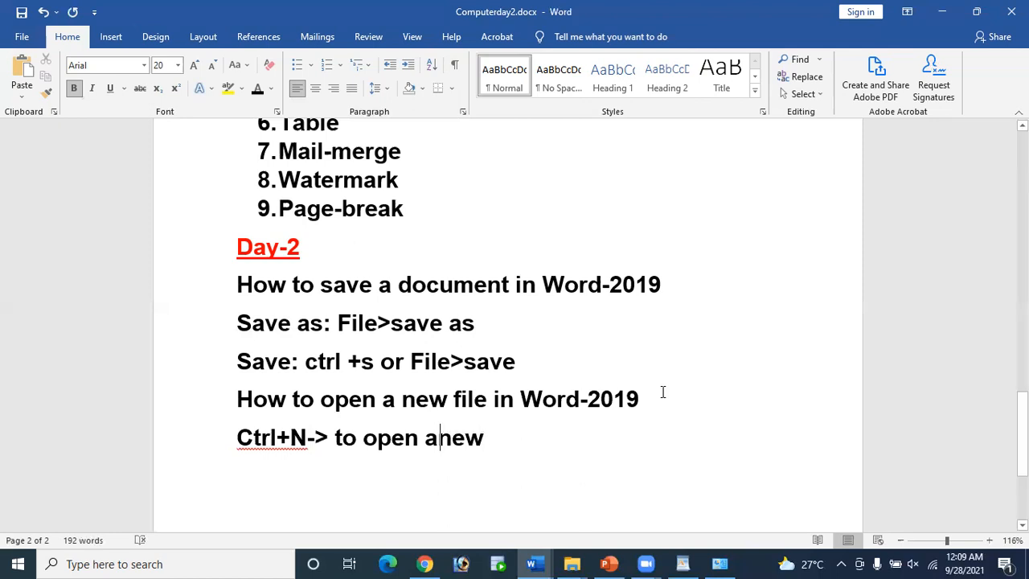
{"action": "key", "text": "Right"}
{"action": "key", "text": "Right"}
{"action": "key", "text": "Right"}
{"action": "key", "text": "Return"}
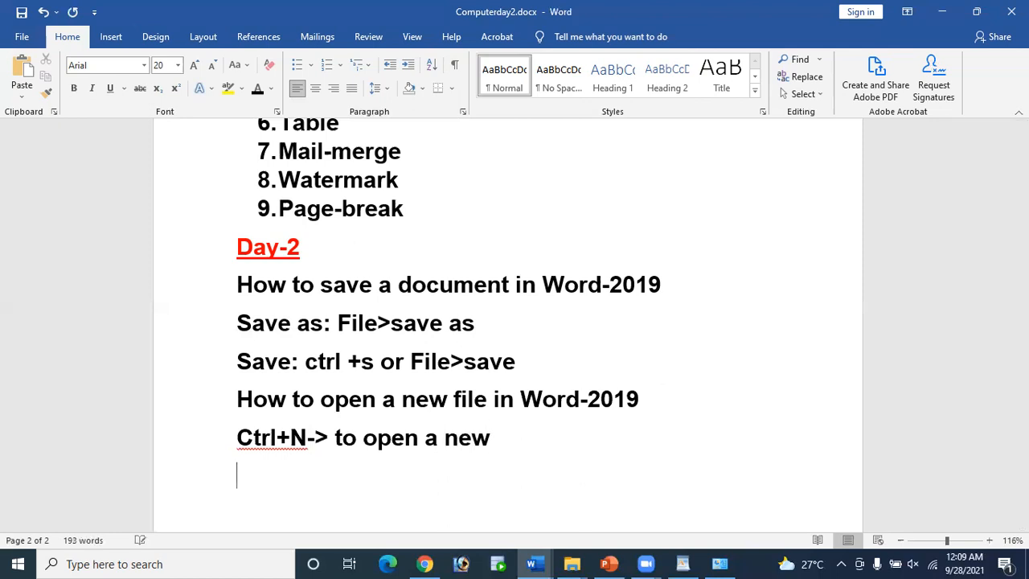
{"action": "key", "text": "BackSpace"}
{"action": "type", "text": "file"}
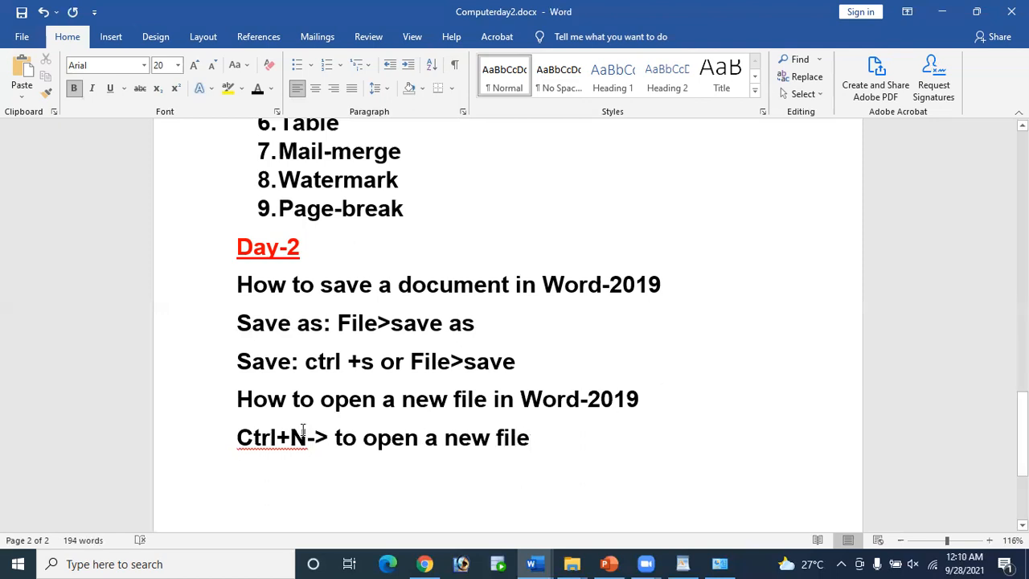
{"action": "left_click_drag", "start_coordinate": [237, 437], "coordinate": [556, 447]}
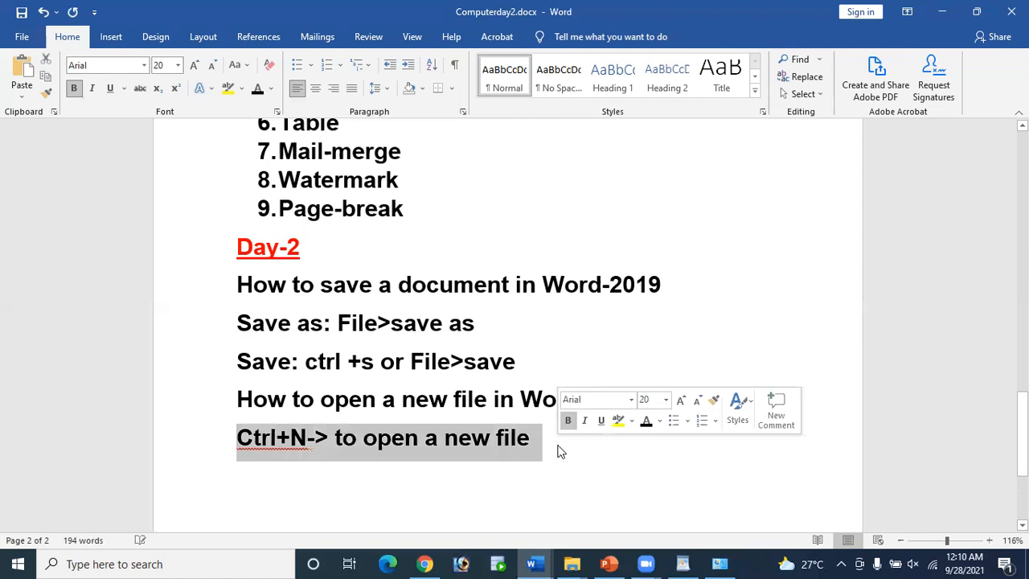
{"action": "left_click", "coordinate": [555, 450]}
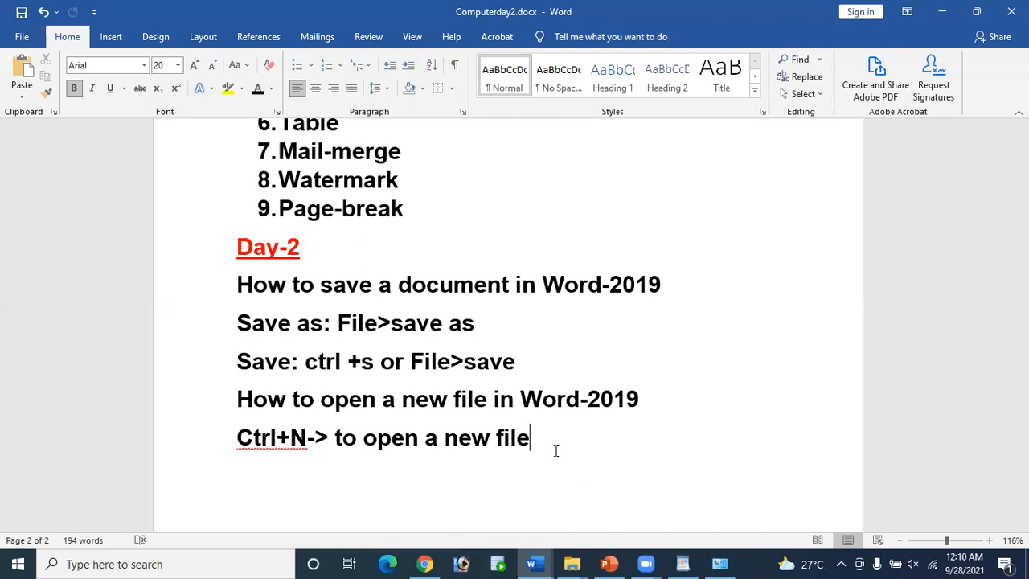
Step: Create a blank document with Ctrl+N, close it, then make Document5 via File > New > Blank document
{"action": "key", "text": "ctrl+n"}
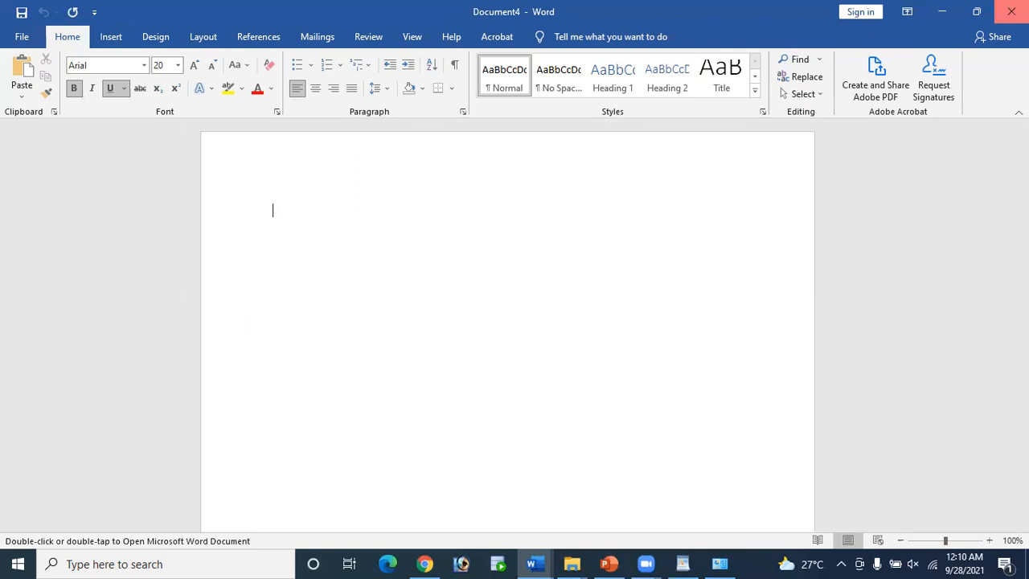
{"action": "left_click", "coordinate": [1011, 11]}
{"action": "left_click", "coordinate": [23, 39]}
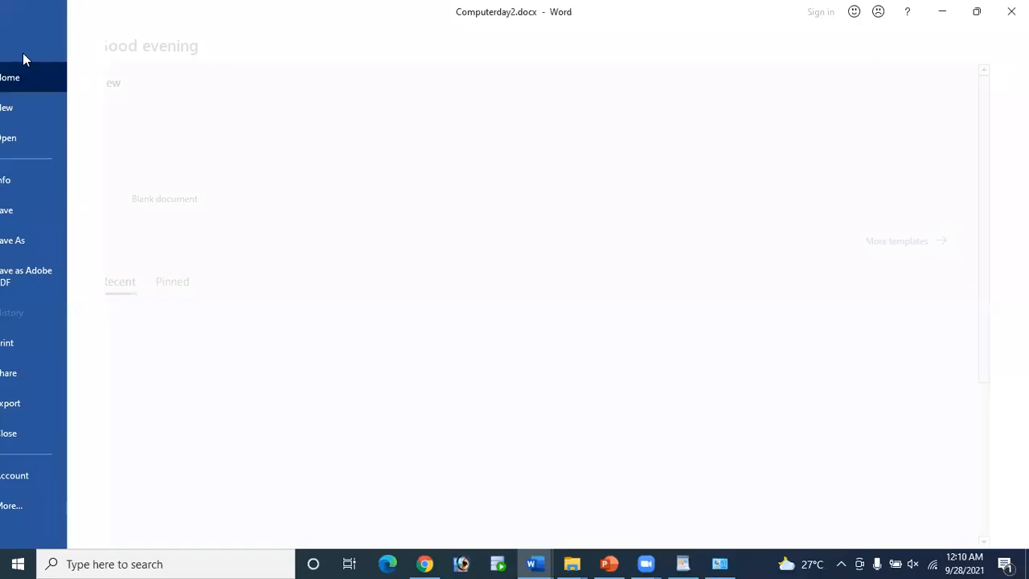
{"action": "left_click", "coordinate": [48, 116]}
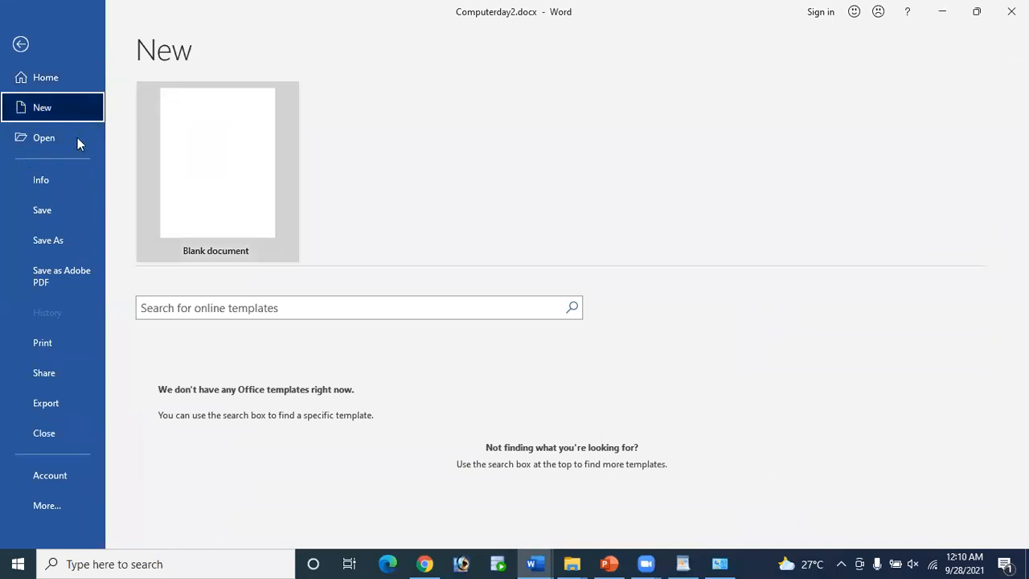
{"action": "left_click", "coordinate": [213, 183]}
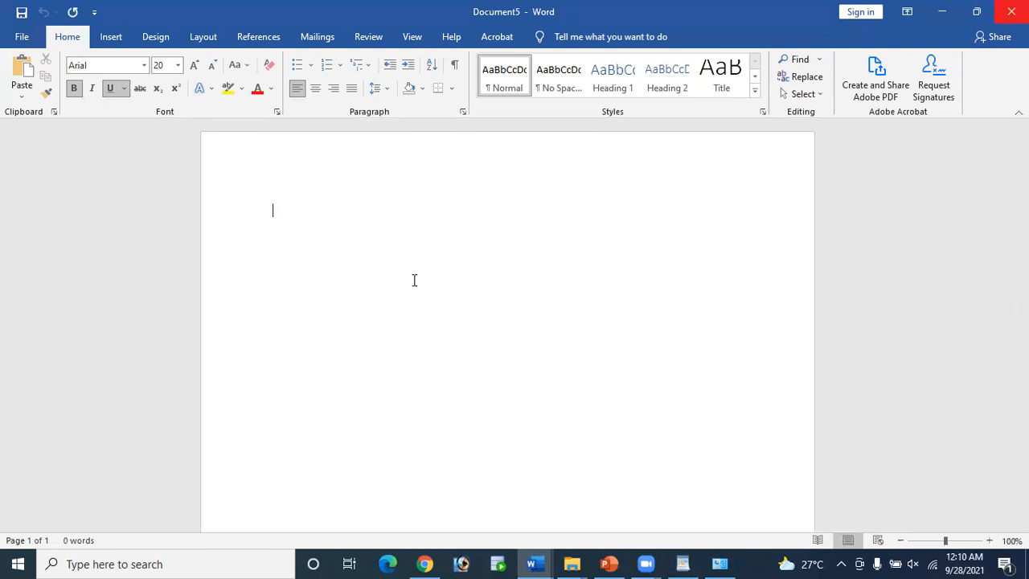
Step: Highlight the save heading, Save as, Save: and Ctrl+N lines in turn while reviewing the notes
{"action": "left_click_drag", "start_coordinate": [250, 280], "coordinate": [714, 293]}
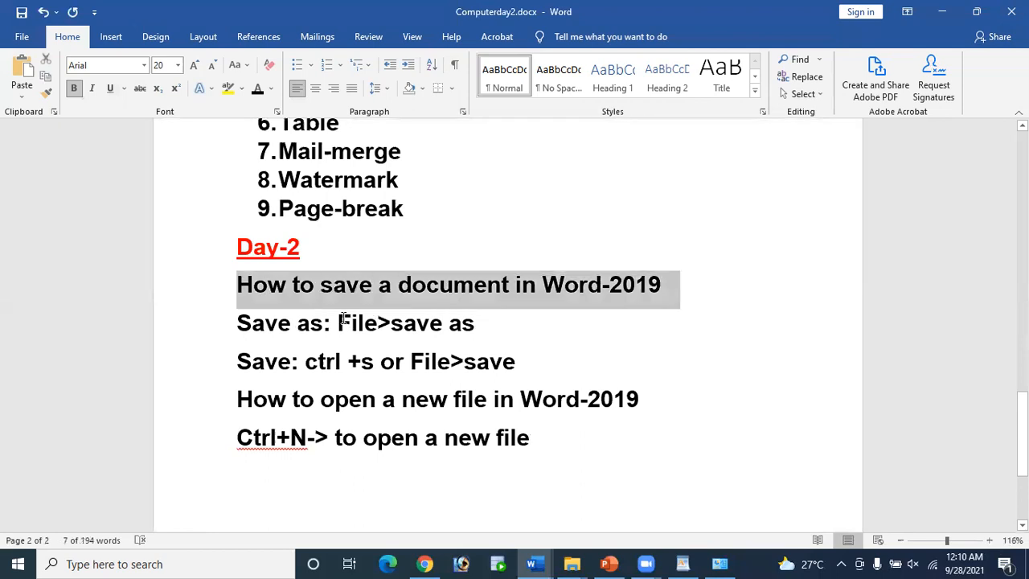
{"action": "left_click_drag", "start_coordinate": [487, 323], "coordinate": [234, 325]}
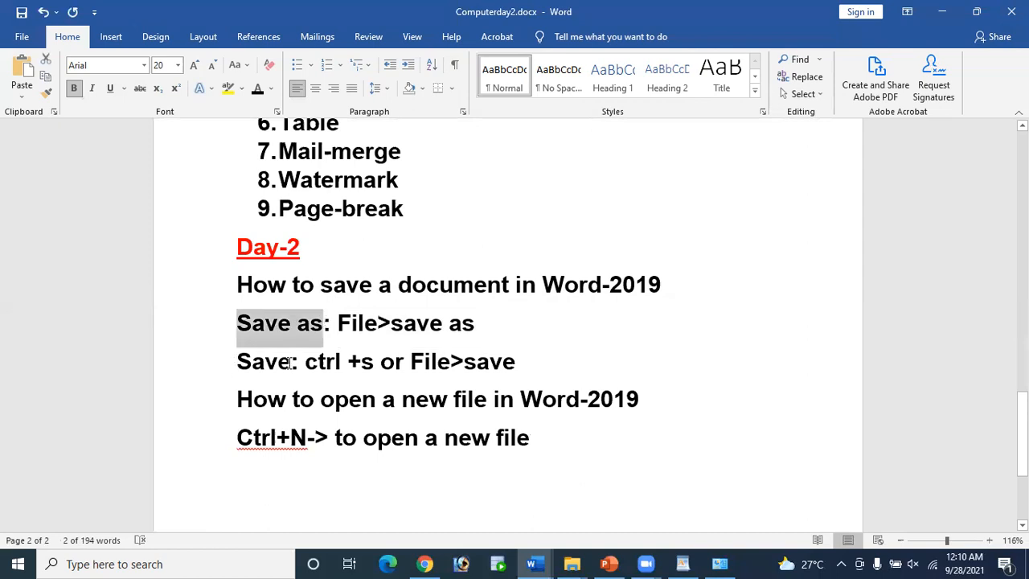
{"action": "left_click_drag", "start_coordinate": [298, 363], "coordinate": [237, 363]}
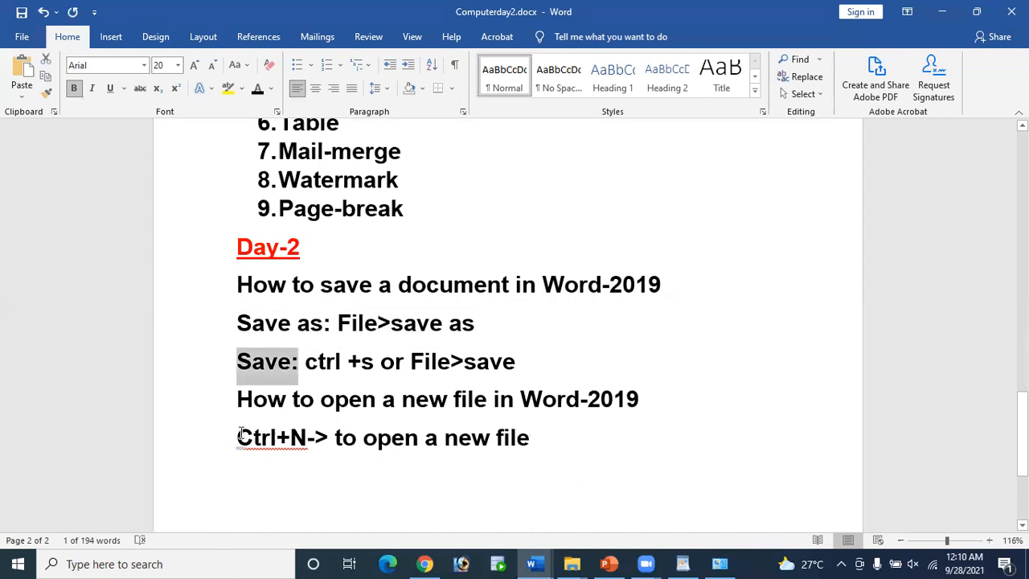
{"action": "left_click_drag", "start_coordinate": [238, 438], "coordinate": [331, 438]}
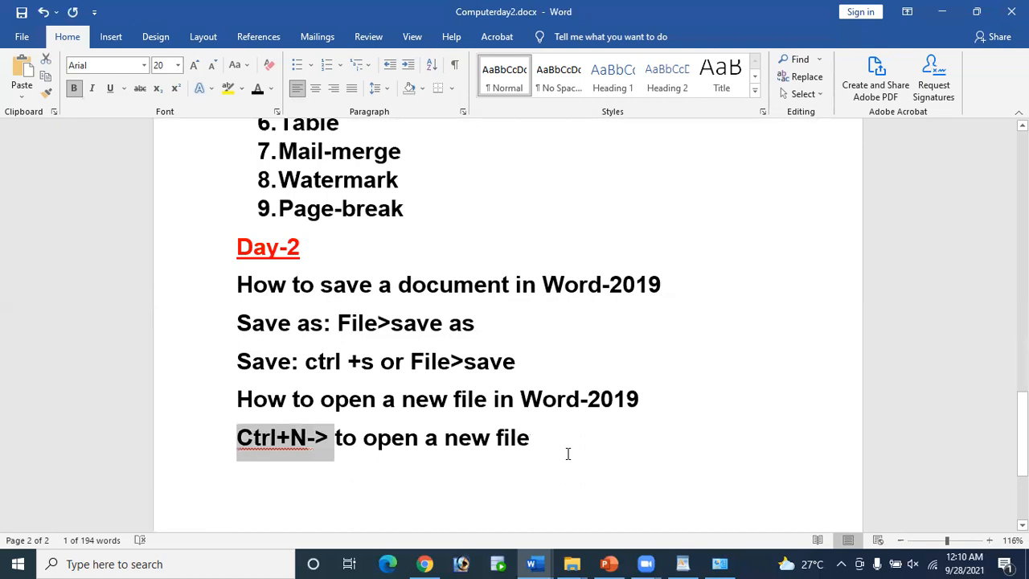
{"action": "left_click", "coordinate": [543, 444]}
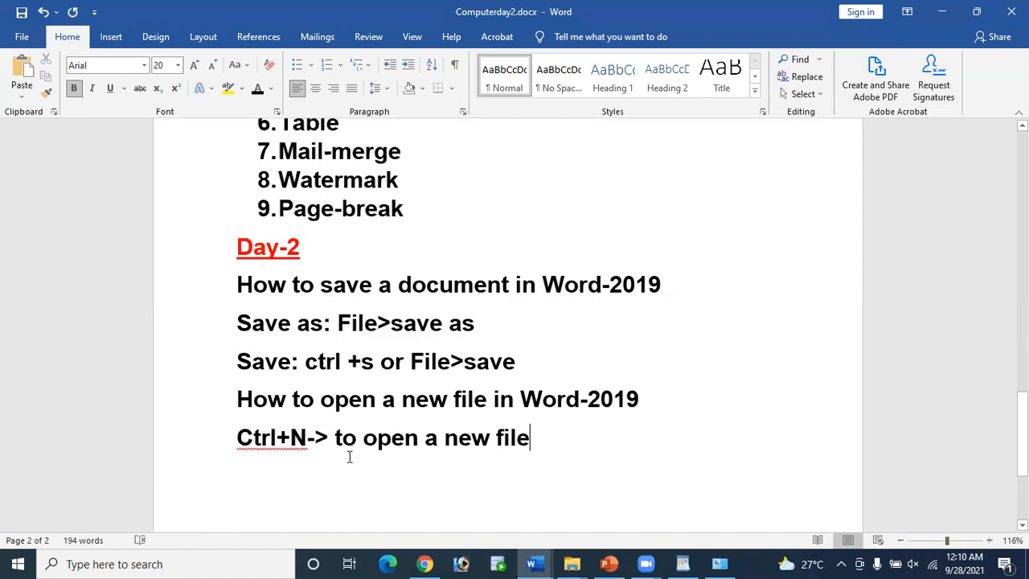
{"action": "left_click_drag", "start_coordinate": [283, 399], "coordinate": [375, 406]}
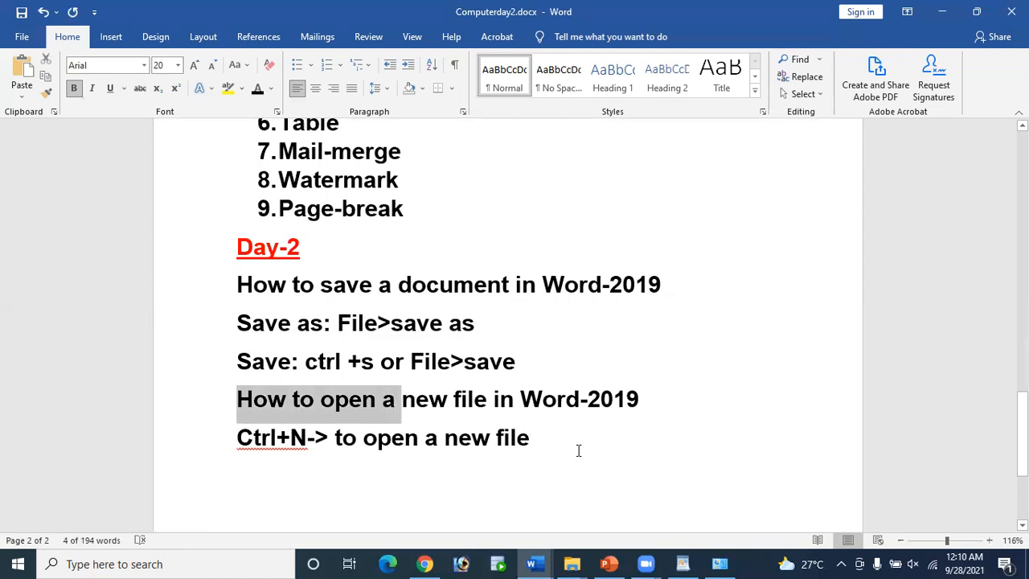
Step: Add the line 'How to open an existing file in word-2019' after the Ctrl+N line
{"action": "left_click", "coordinate": [532, 438]}
{"action": "key", "text": "Return"}
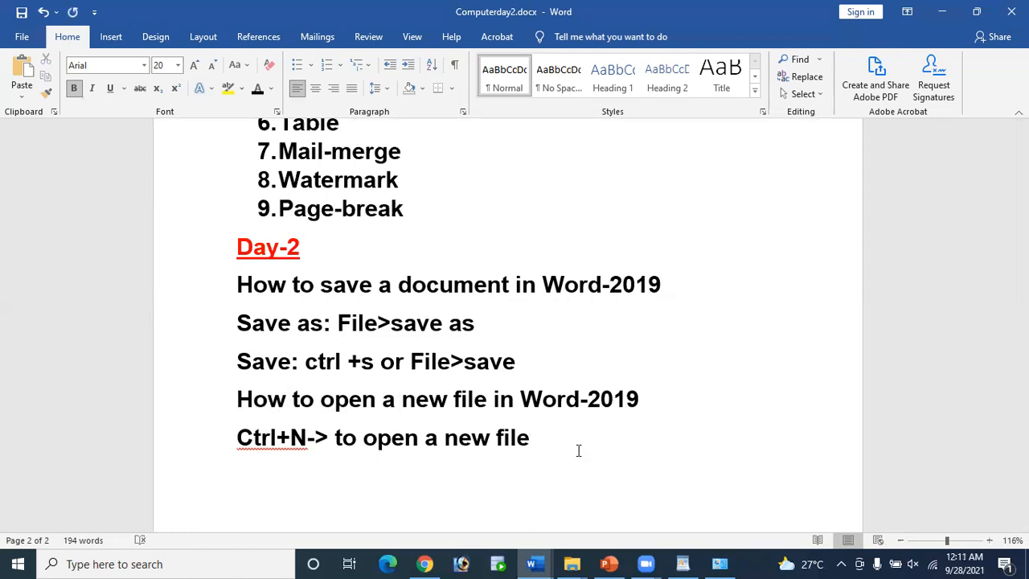
{"action": "key", "text": "ctrl+v"}
{"action": "type", "text": "n "}
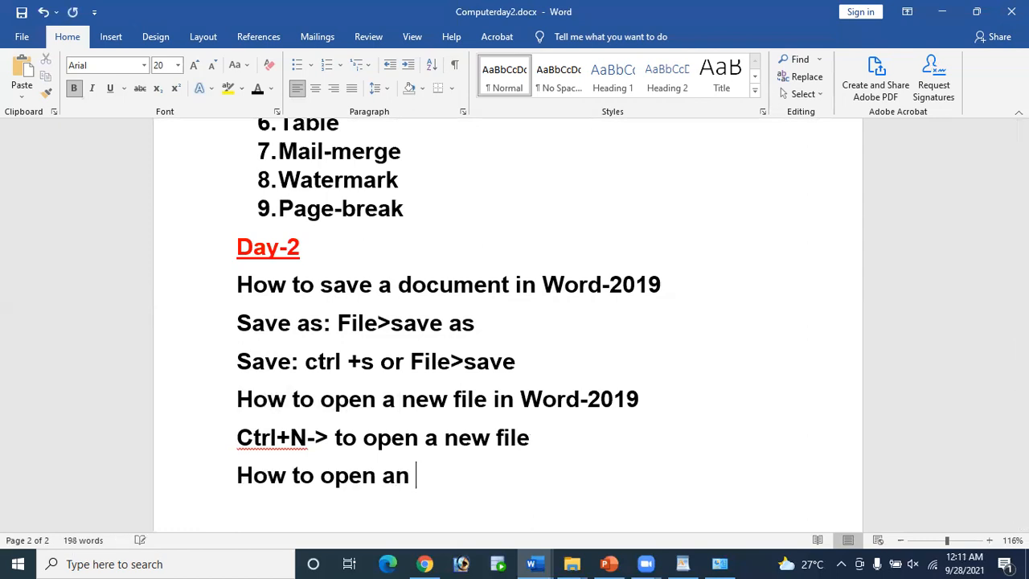
{"action": "type", "text": "exis"}
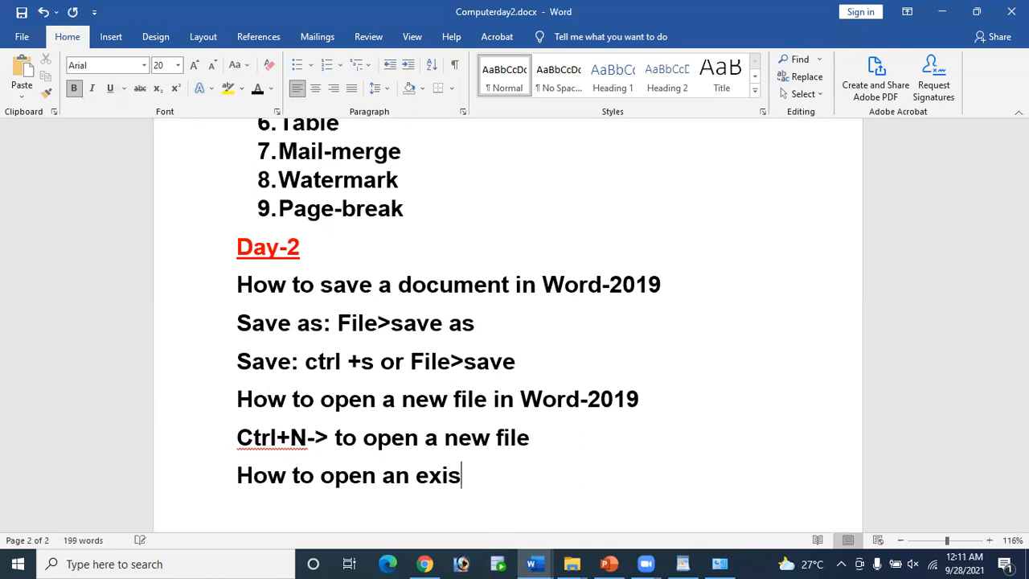
{"action": "type", "text": "ting "}
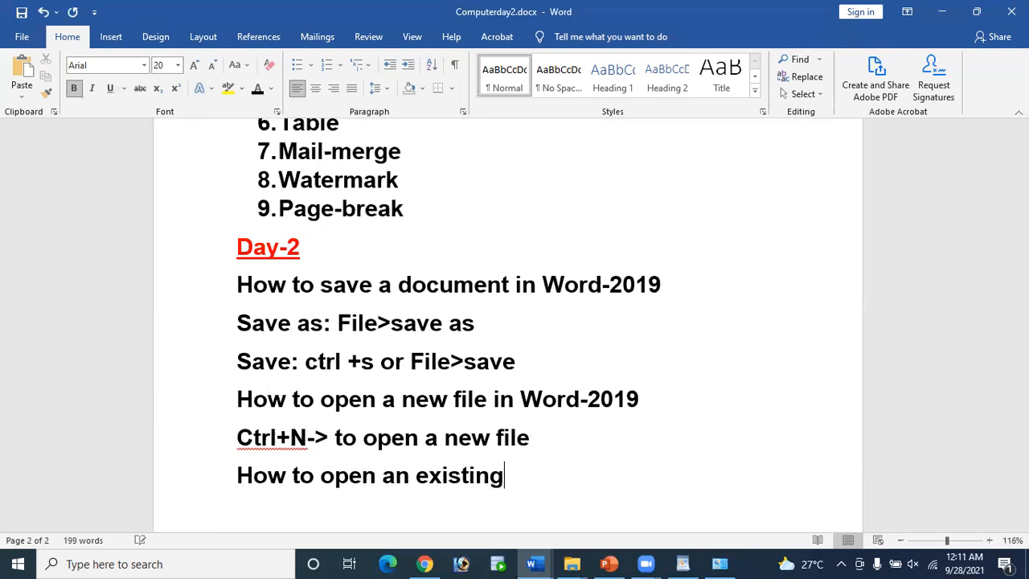
{"action": "type", "text": "file in "}
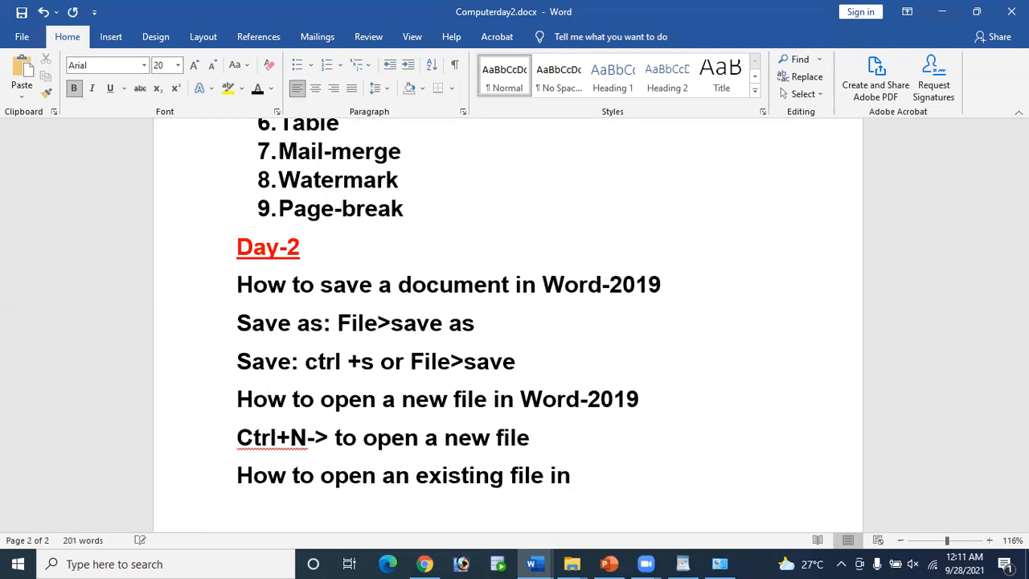
{"action": "type", "text": "word-2019"}
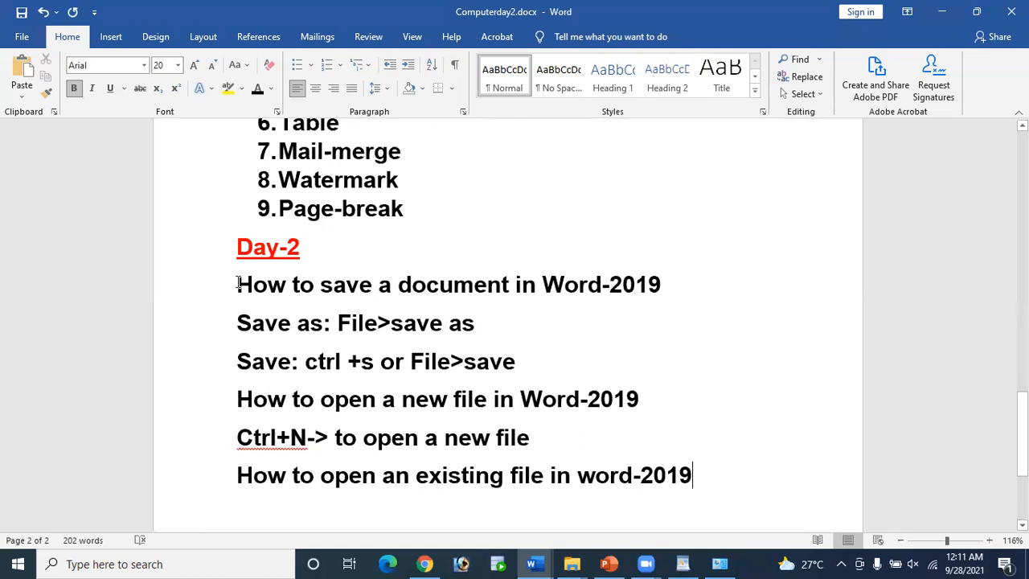
Step: Color the save, new-file and existing-file 'How to' heading lines red
{"action": "left_click_drag", "start_coordinate": [238, 281], "coordinate": [684, 305]}
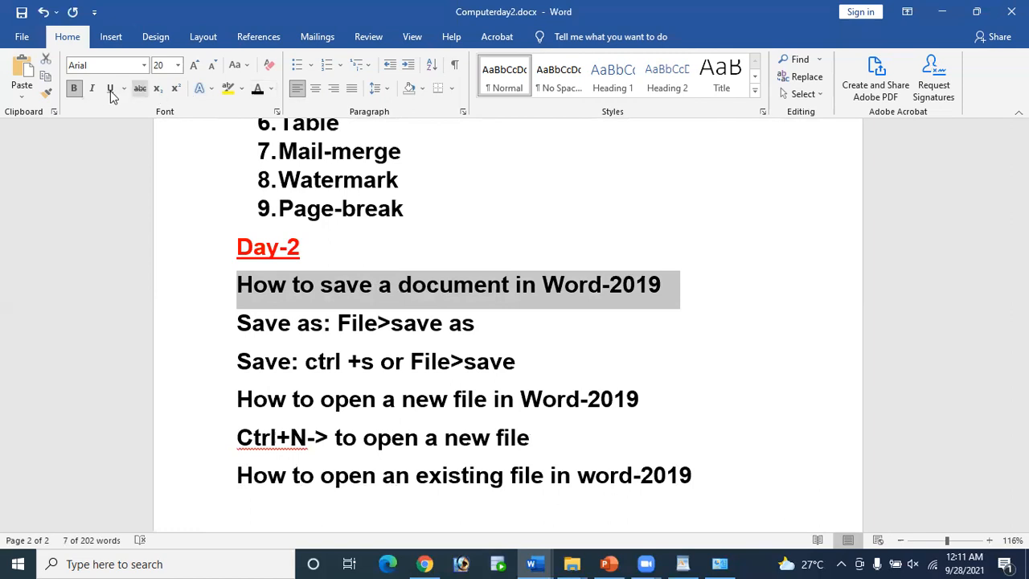
{"action": "left_click", "coordinate": [272, 89]}
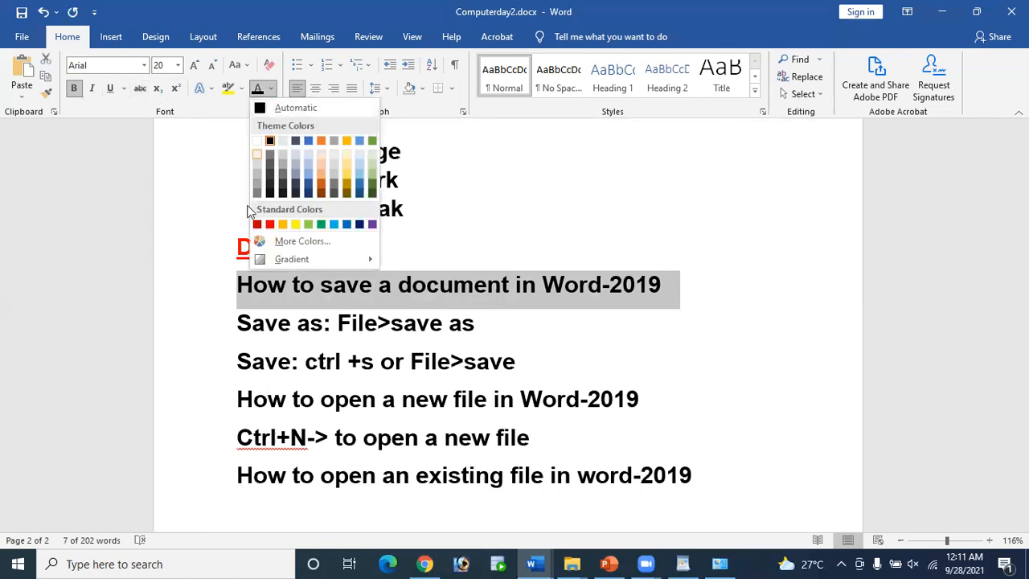
{"action": "left_click", "coordinate": [269, 225]}
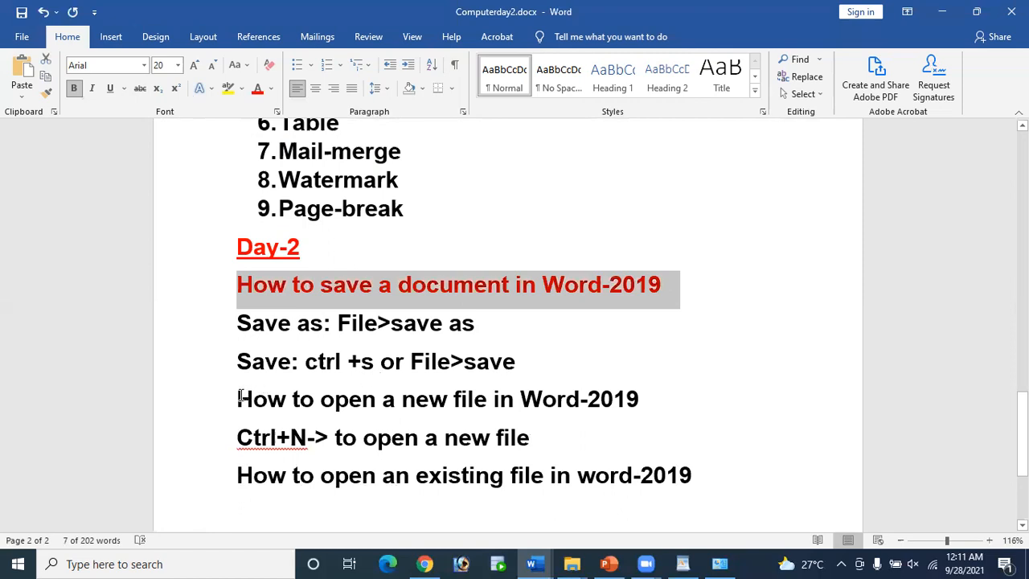
{"action": "left_click_drag", "start_coordinate": [237, 394], "coordinate": [659, 407]}
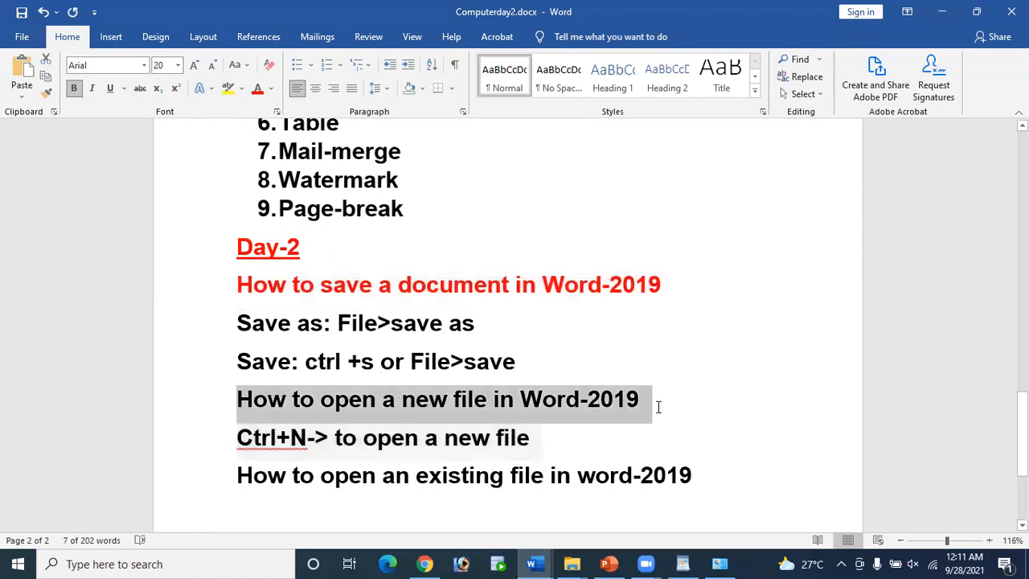
{"action": "left_click", "coordinate": [270, 88]}
{"action": "left_click", "coordinate": [269, 223]}
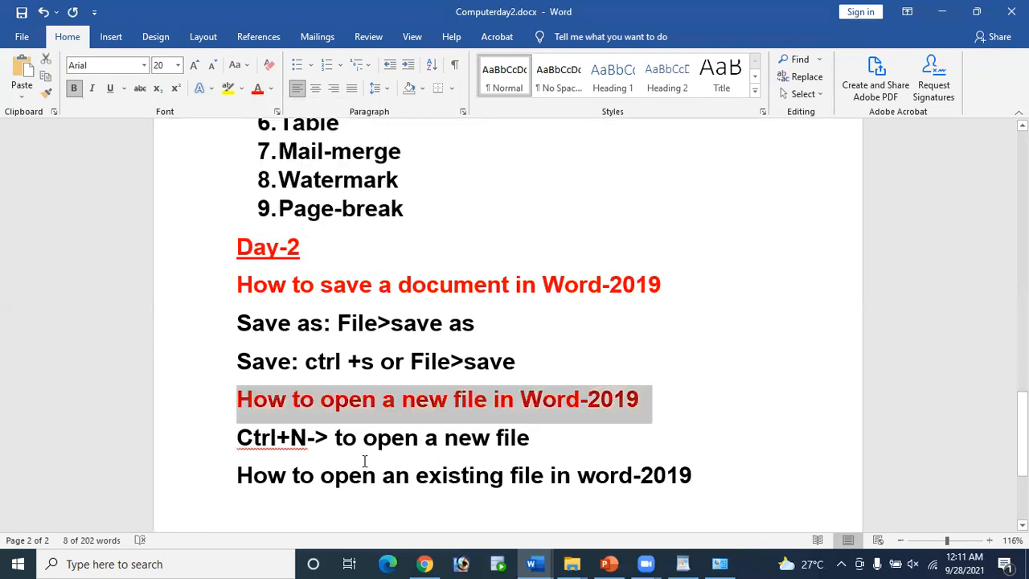
{"action": "left_click_drag", "start_coordinate": [239, 475], "coordinate": [723, 491]}
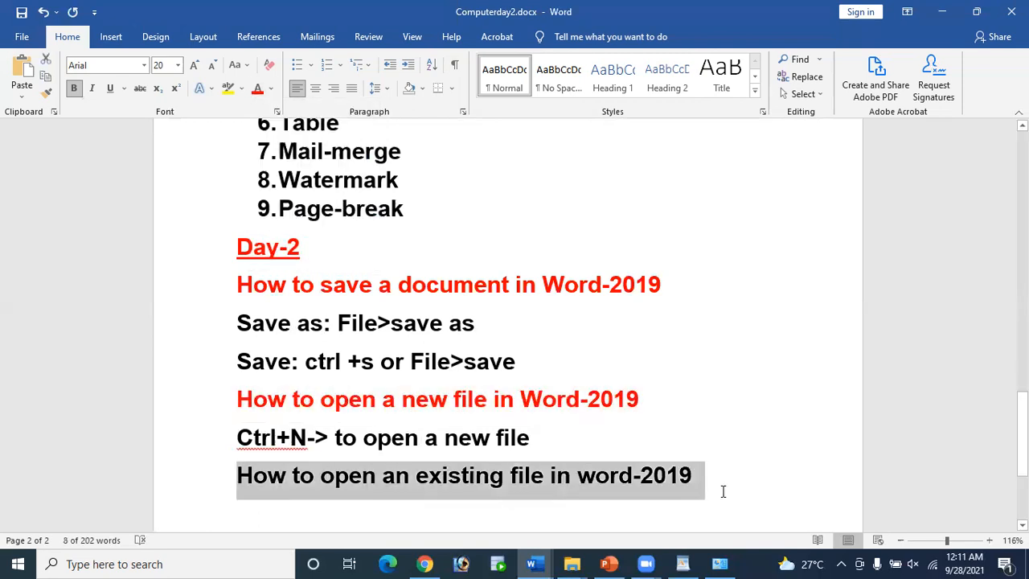
{"action": "left_click", "coordinate": [271, 88]}
{"action": "left_click", "coordinate": [269, 223]}
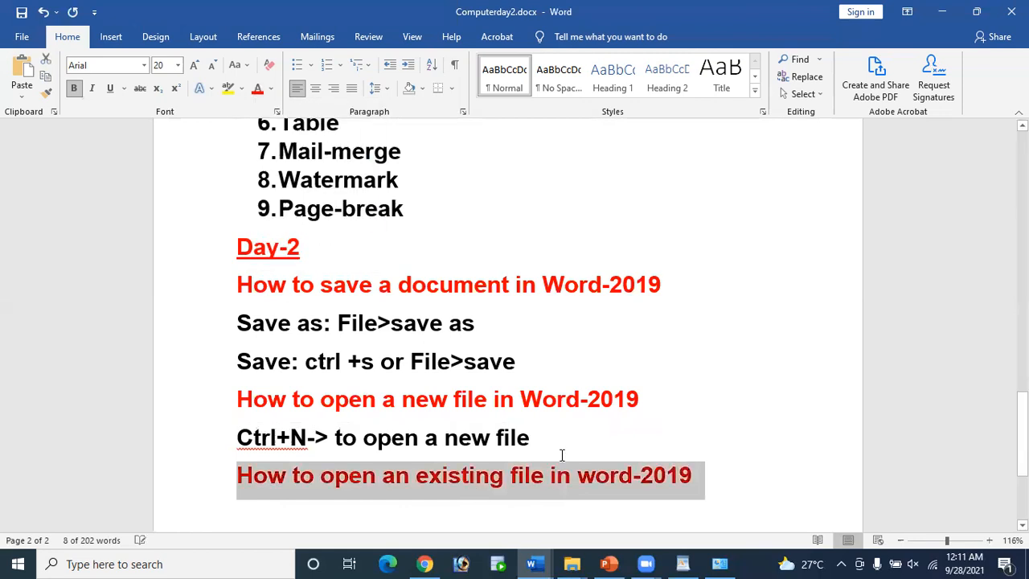
{"action": "left_click", "coordinate": [561, 448]}
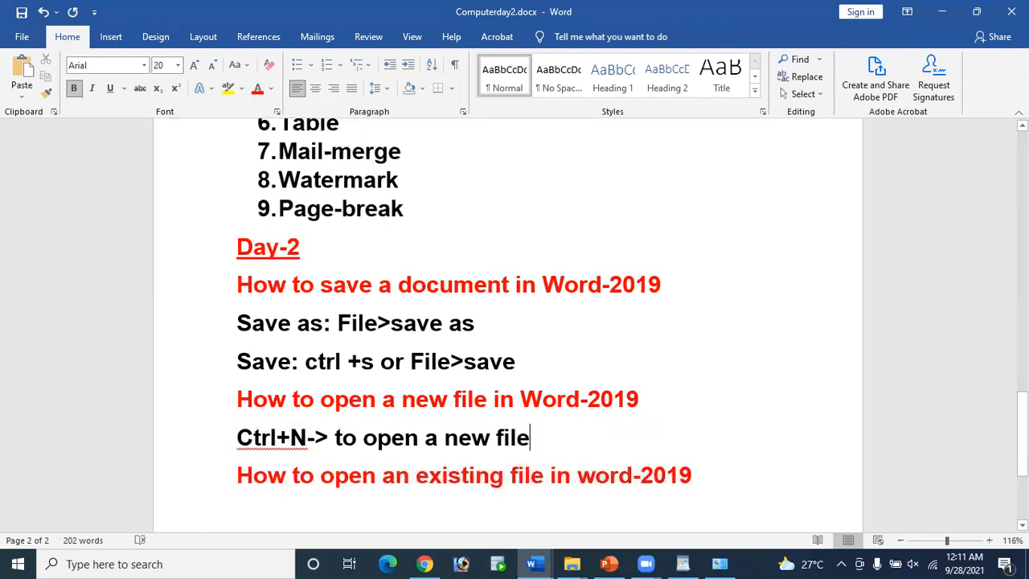
Step: Add 'Or' and 'File tab>New>Blank document' lines below the Ctrl+N line
{"action": "key", "text": "Return"}
{"action": "type", "text": "or"}
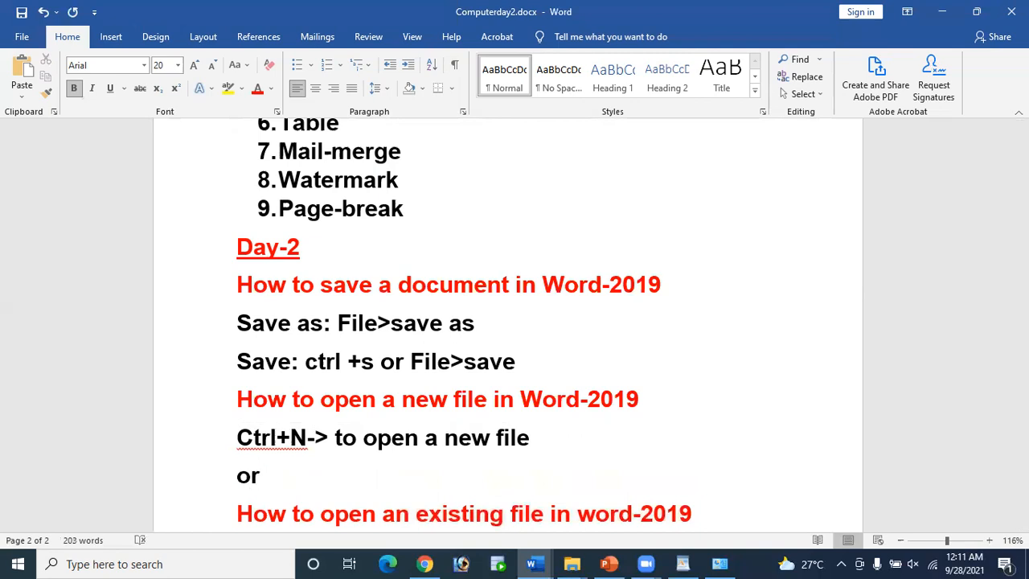
{"action": "key", "text": "Return"}
{"action": "scroll", "coordinate": [563, 442], "scroll_direction": "down", "scroll_amount": 2}
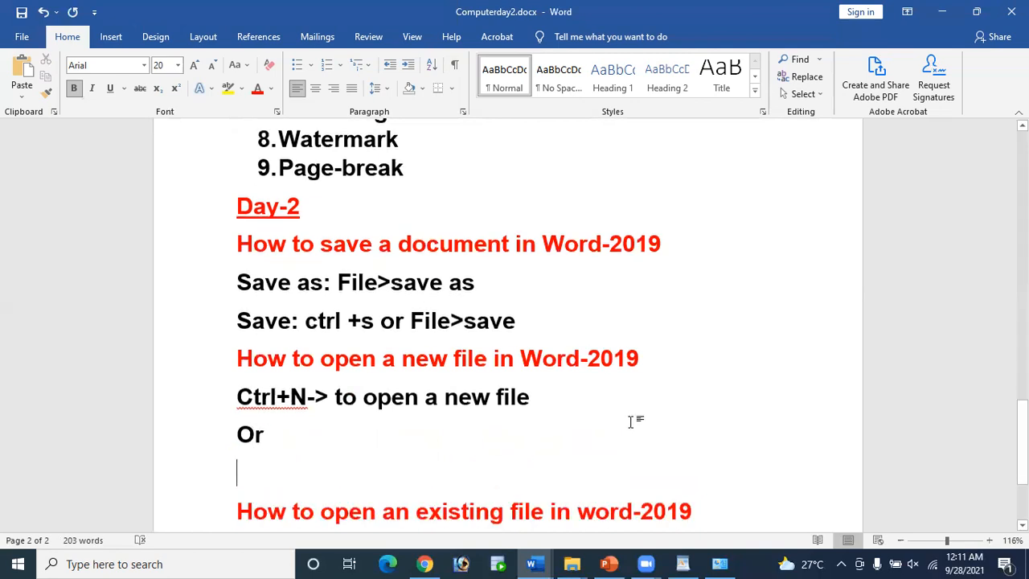
{"action": "type", "text": "File"}
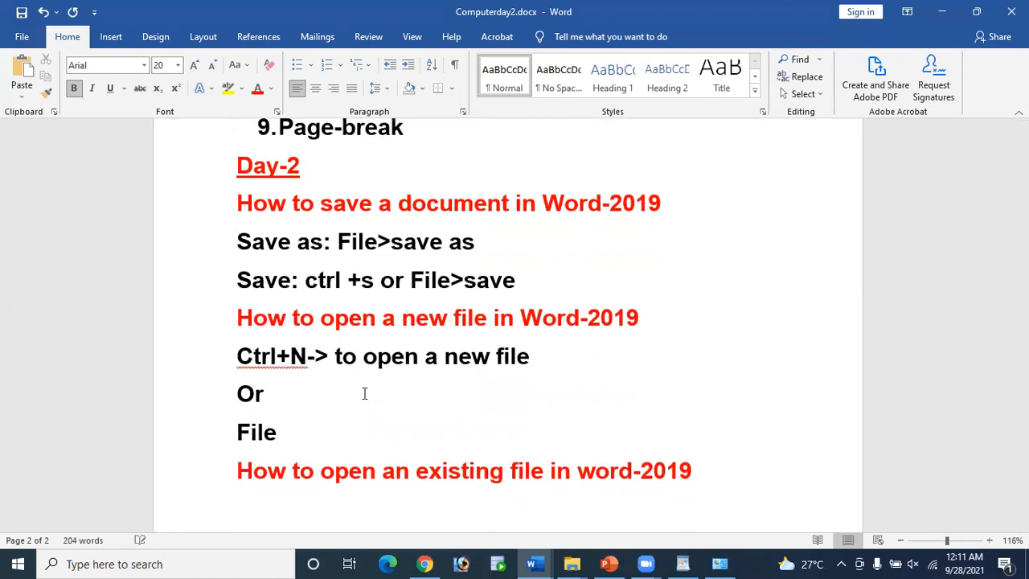
{"action": "type", "text": ">"}
{"action": "key", "text": "Left"}
{"action": "type", "text": "tab>"}
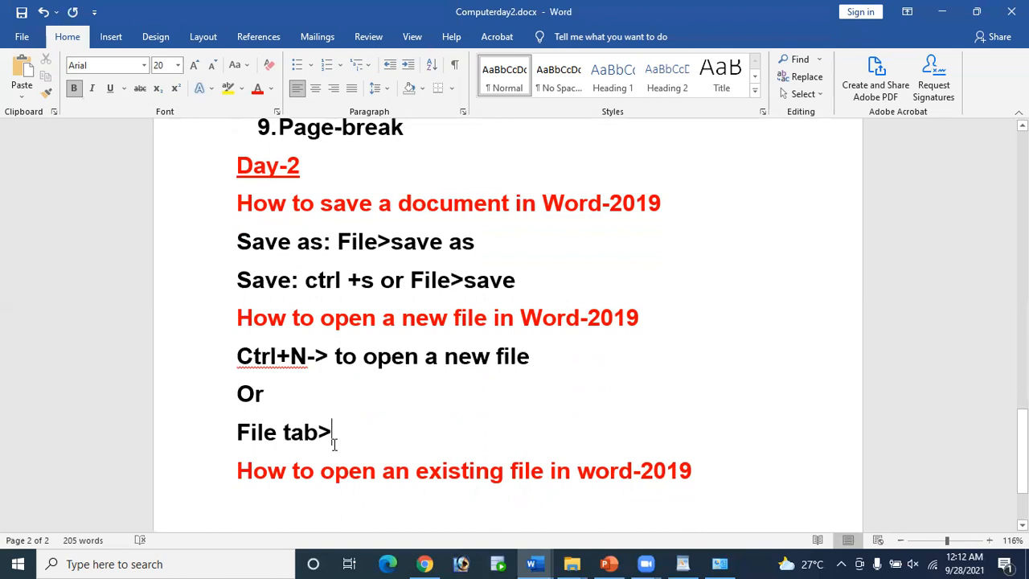
{"action": "type", "text": "New"}
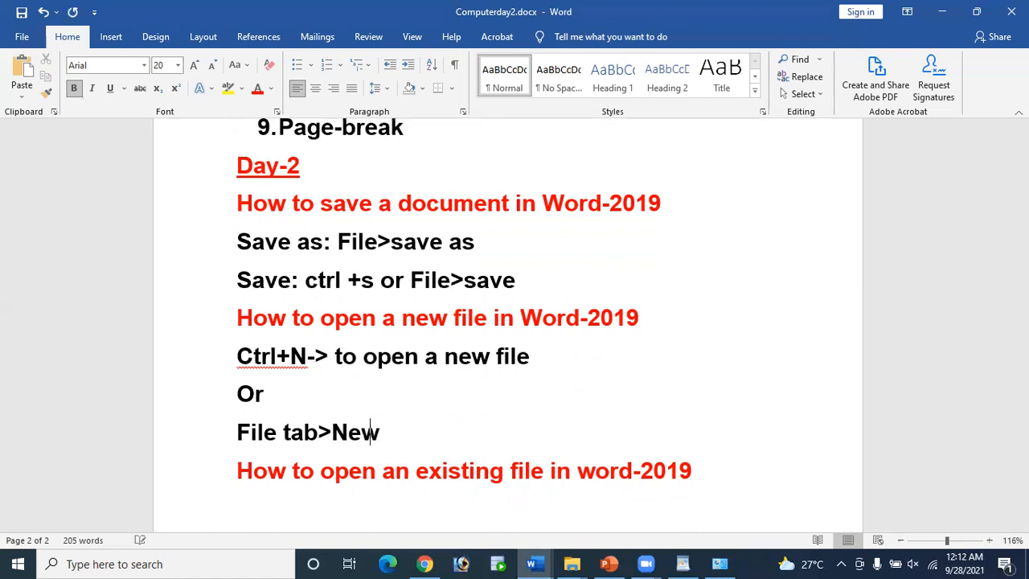
{"action": "type", "text": ">Bla"}
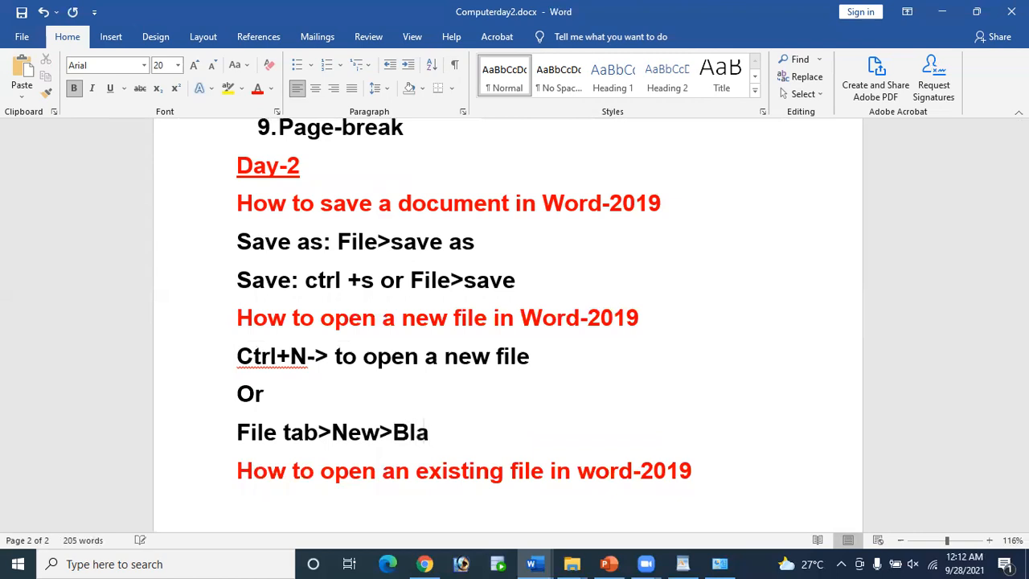
{"action": "type", "text": "nk d"}
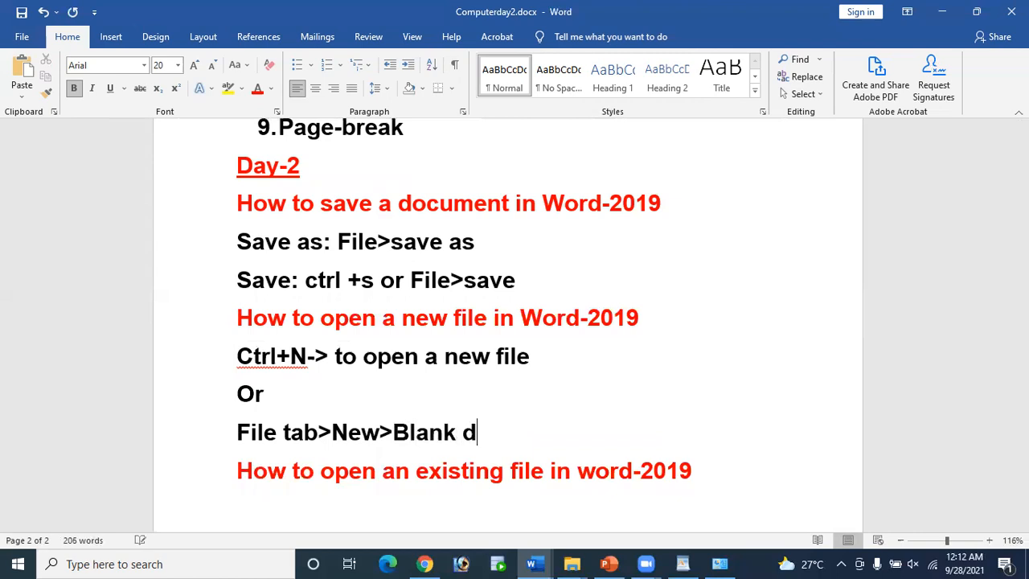
{"action": "type", "text": "ocume"}
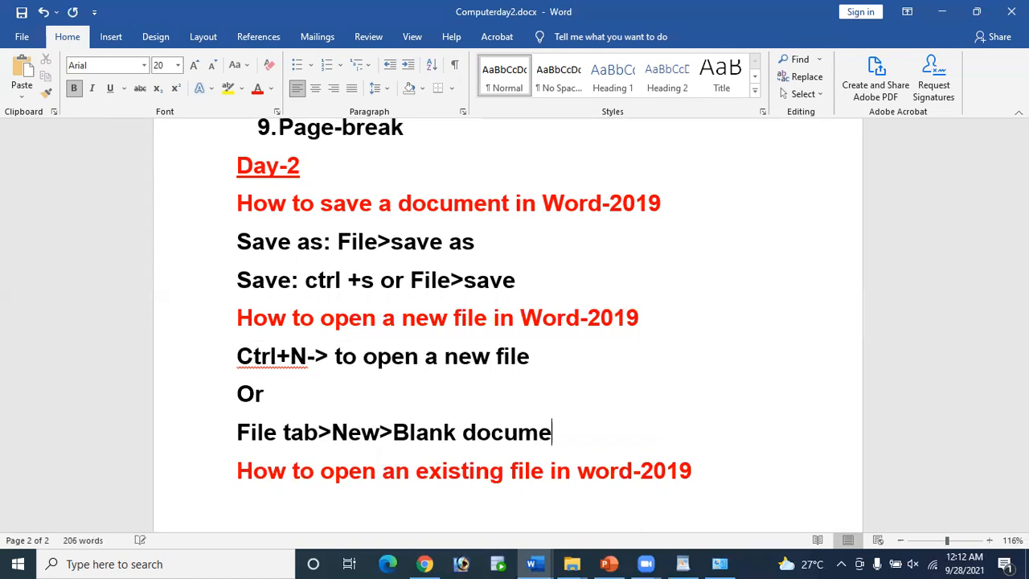
{"action": "type", "text": "nt"}
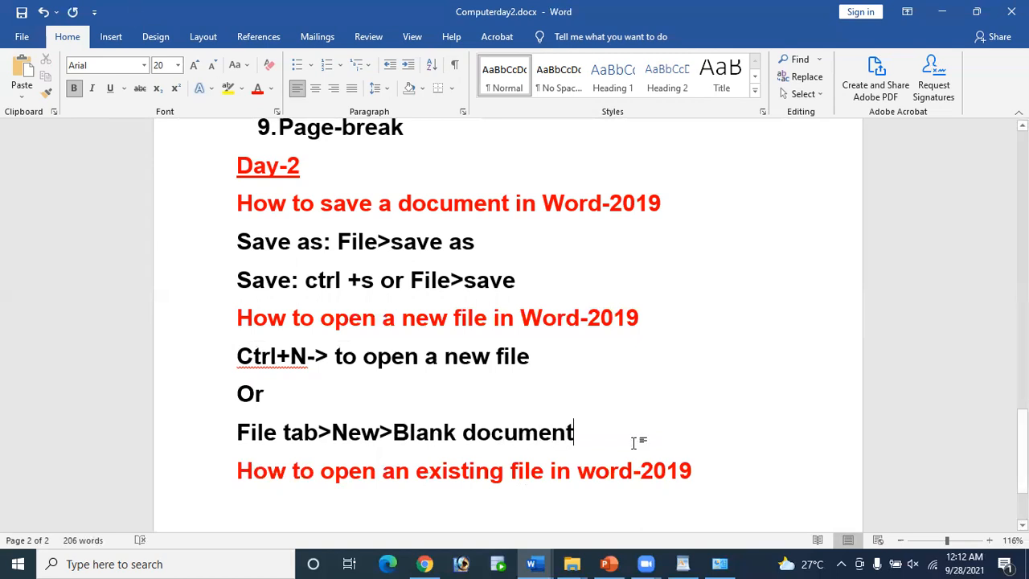
Step: Start a new line under the existing-file heading and bring up its font colour choices
{"action": "scroll", "coordinate": [417, 399], "scroll_direction": "down", "scroll_amount": 3}
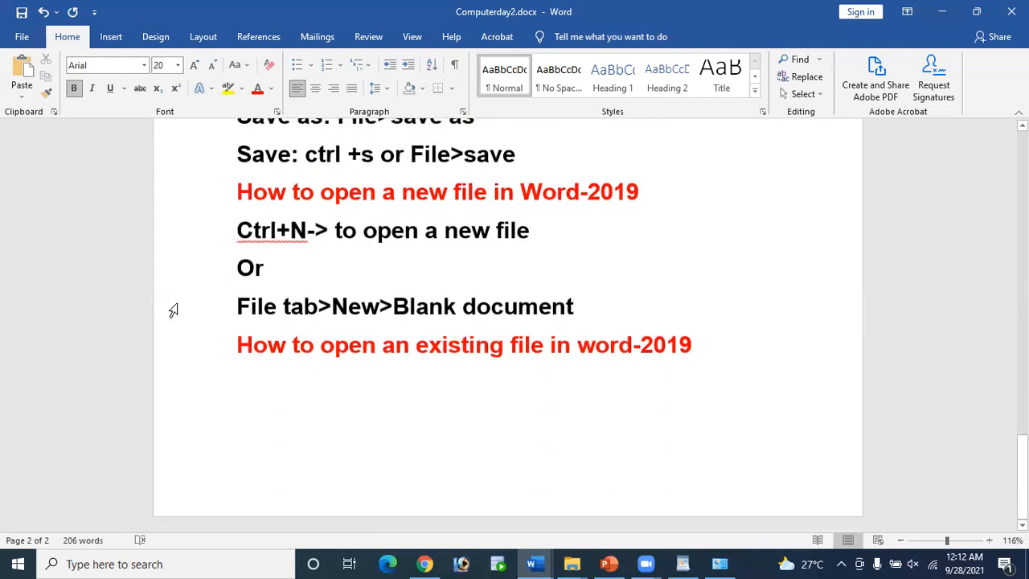
{"action": "left_click_drag", "start_coordinate": [239, 345], "coordinate": [717, 358]}
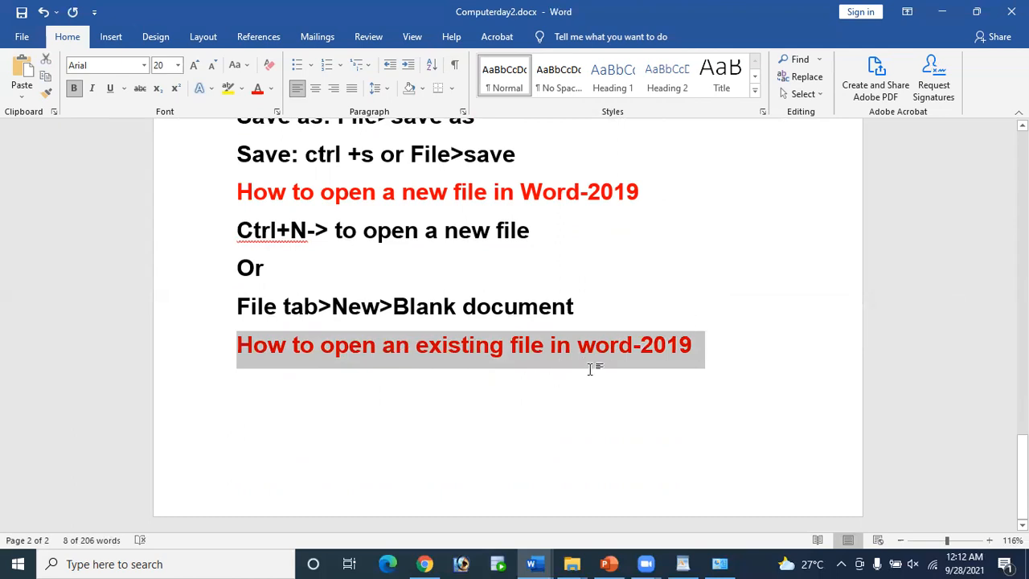
{"action": "left_click", "coordinate": [728, 347]}
{"action": "type", "text": "\\"}
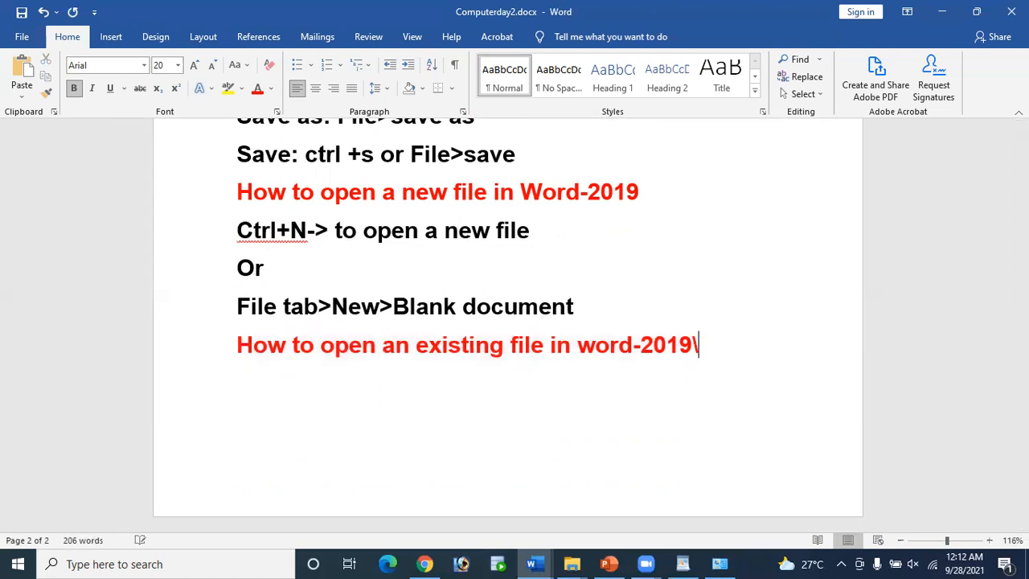
{"action": "key", "text": "BackSpace"}
{"action": "key", "text": "Return"}
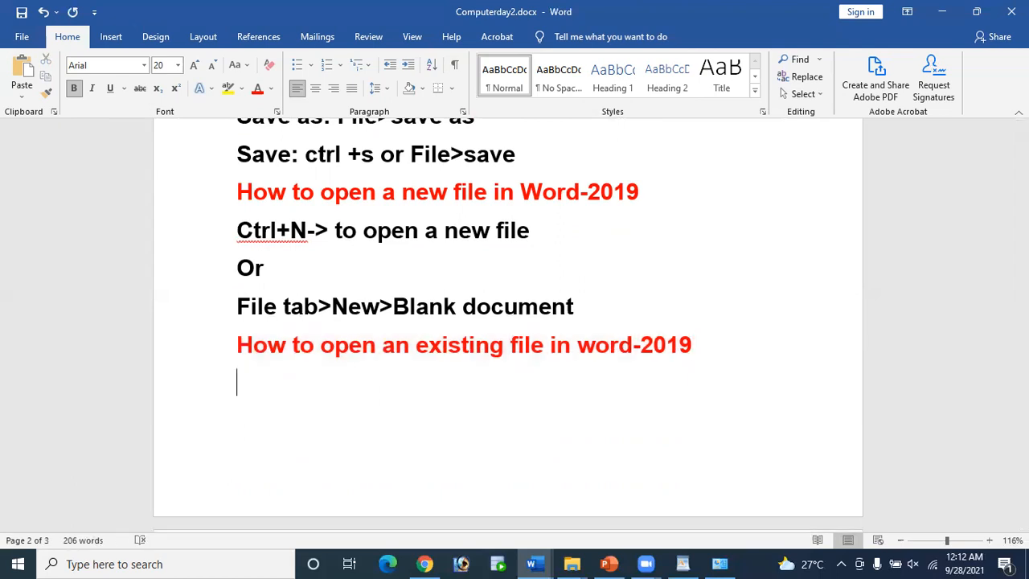
{"action": "type", "text": "Ctrl+"}
{"action": "key", "text": "BackSpace"}
{"action": "key", "text": "BackSpace"}
{"action": "key", "text": "BackSpace"}
{"action": "key", "text": "BackSpace"}
{"action": "key", "text": "BackSpace"}
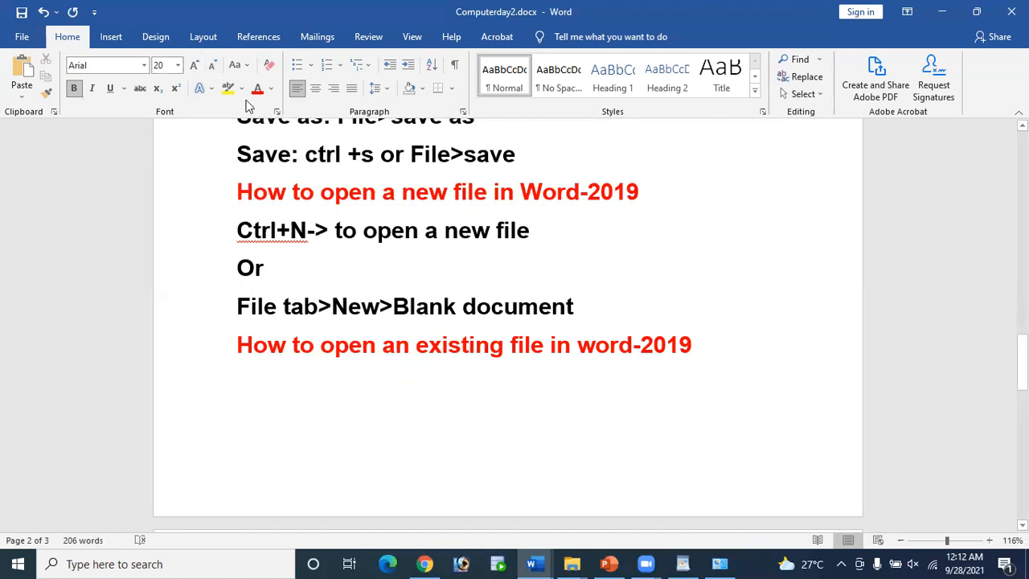
{"action": "left_click", "coordinate": [271, 89]}
Step: Type 'Ctrl+O > to open an existing file' in black, then try Ctrl+O
{"action": "left_click", "coordinate": [176, 160]}
{"action": "type", "text": "C"}
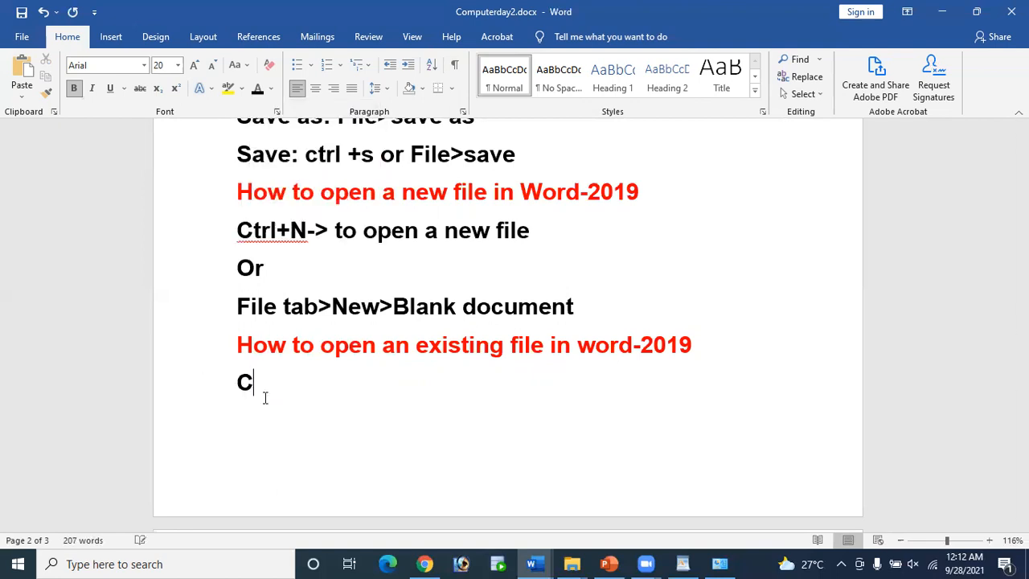
{"action": "type", "text": "trl+O > to ope"}
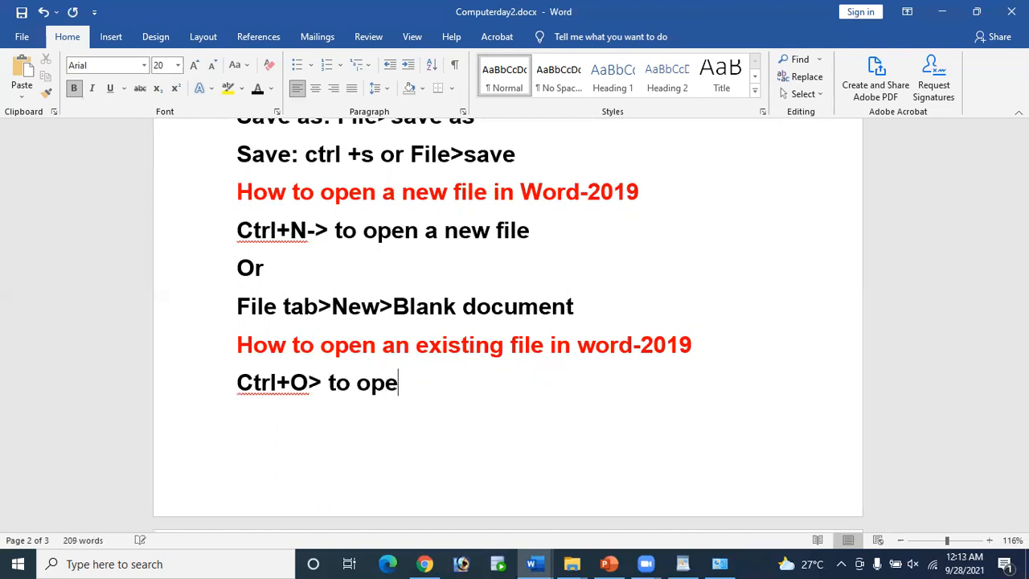
{"action": "type", "text": "n an ex"}
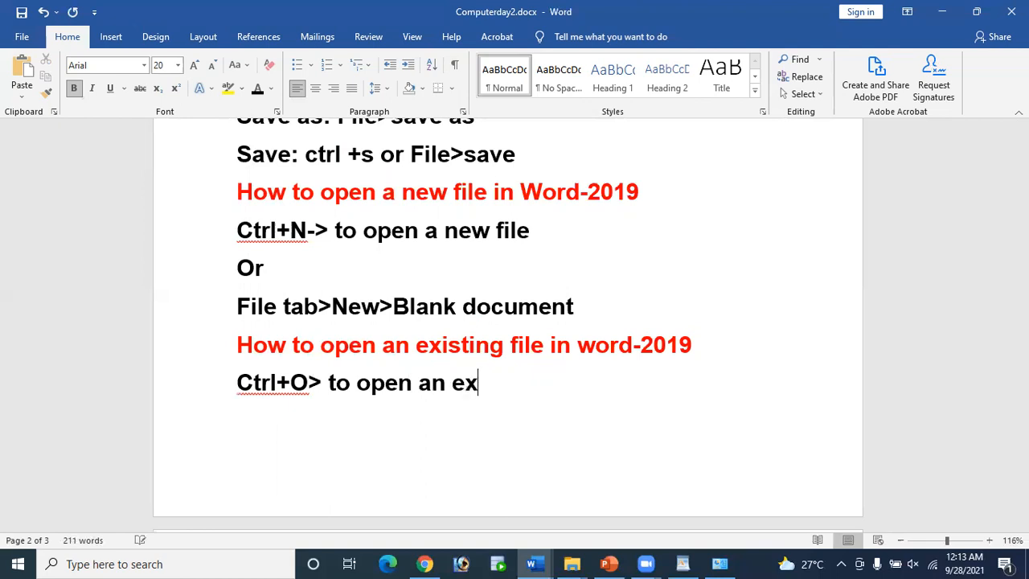
{"action": "type", "text": "istin"}
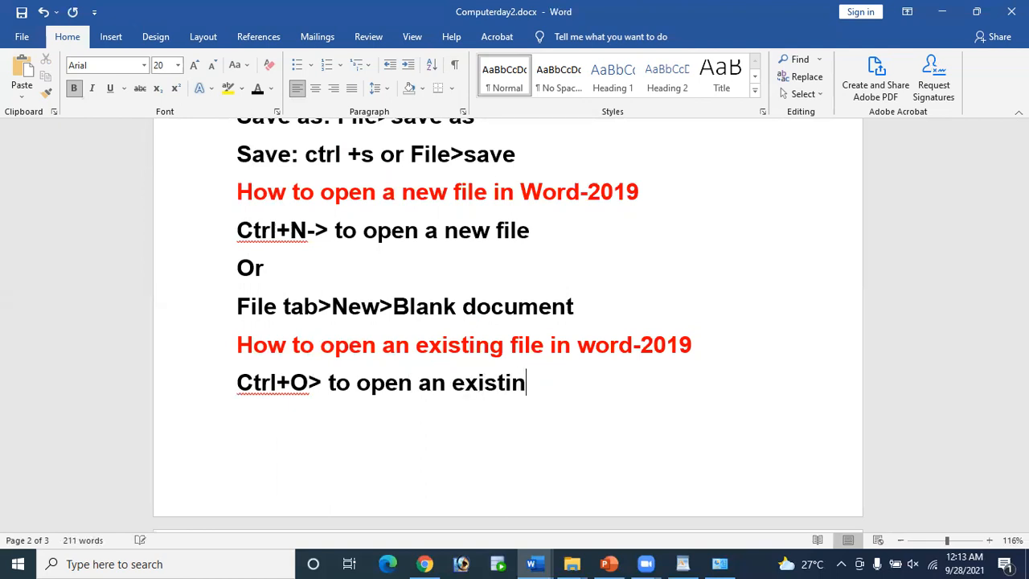
{"action": "type", "text": "g file"}
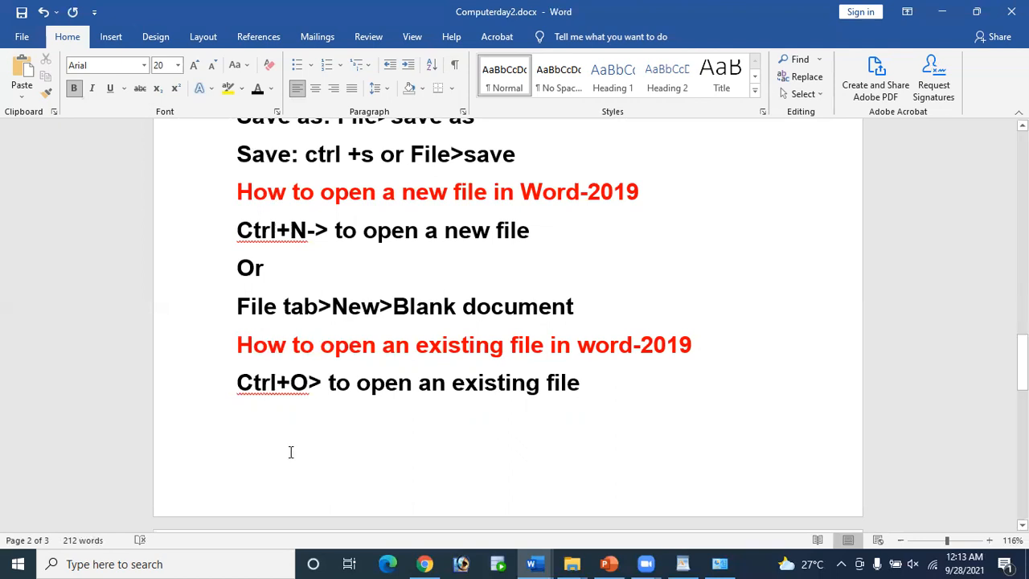
{"action": "key", "text": "ctrl+o"}
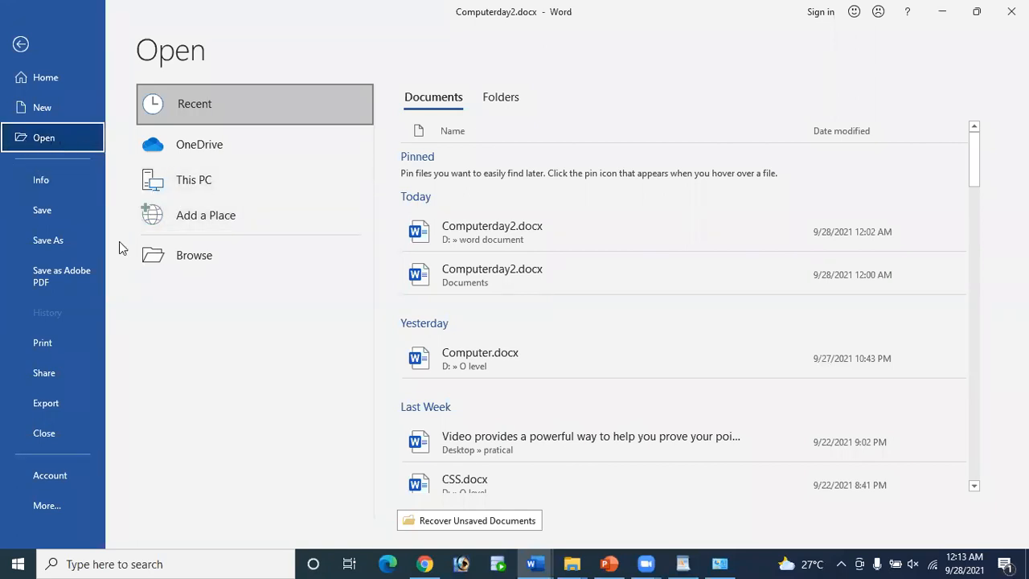
Step: Reopen Computerday2.docx from the D:\word document folder
{"action": "left_click", "coordinate": [224, 184]}
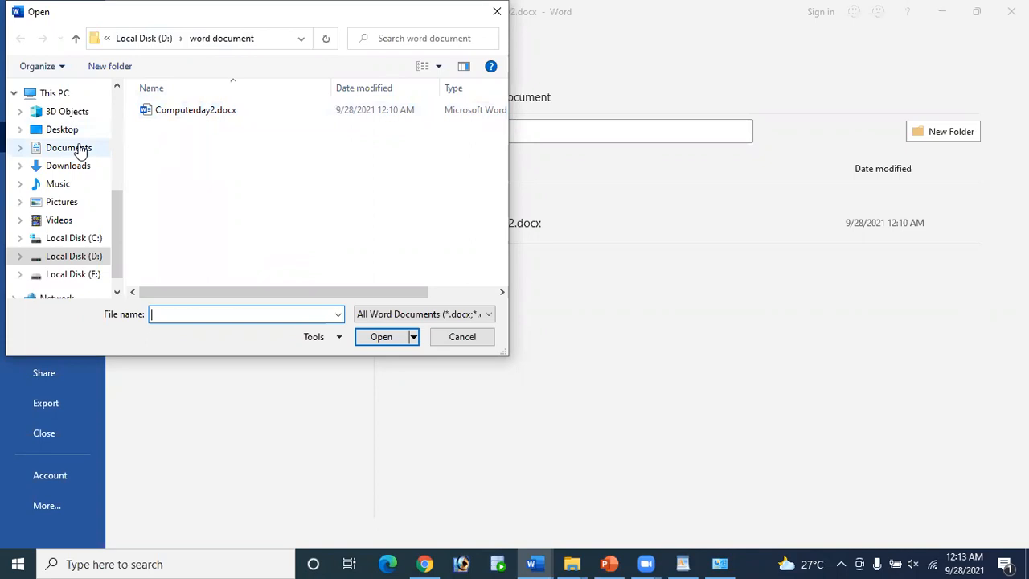
{"action": "left_click", "coordinate": [216, 116]}
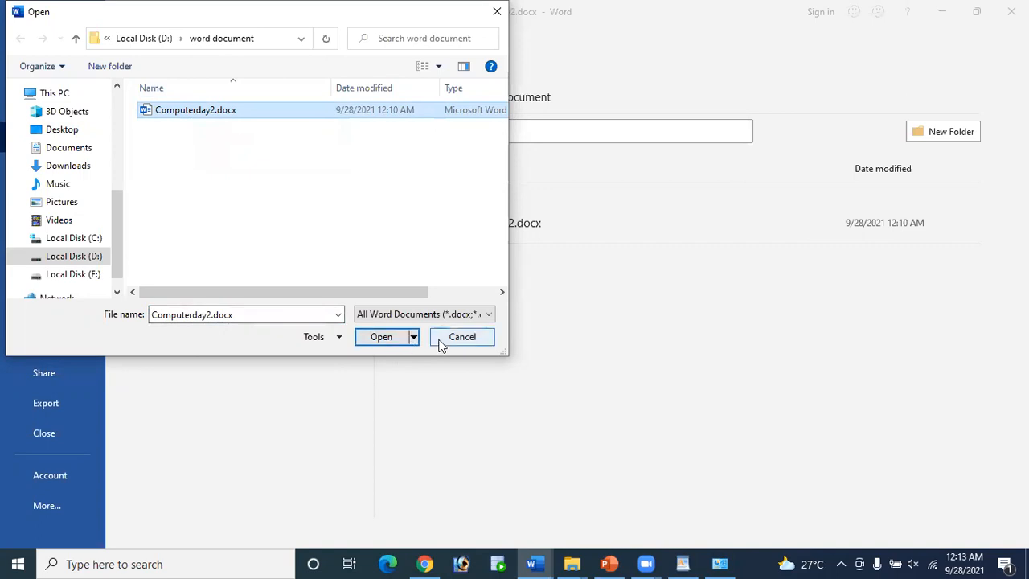
{"action": "left_click", "coordinate": [373, 341]}
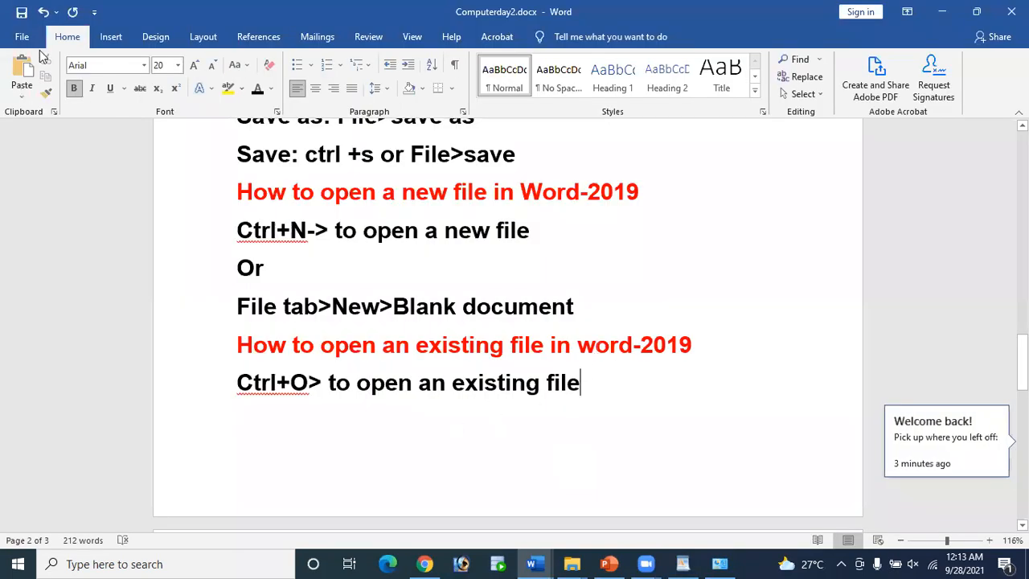
Step: Open the Documents-folder copy of Computerday2.docx via File > Open > Browse
{"action": "left_click", "coordinate": [22, 37]}
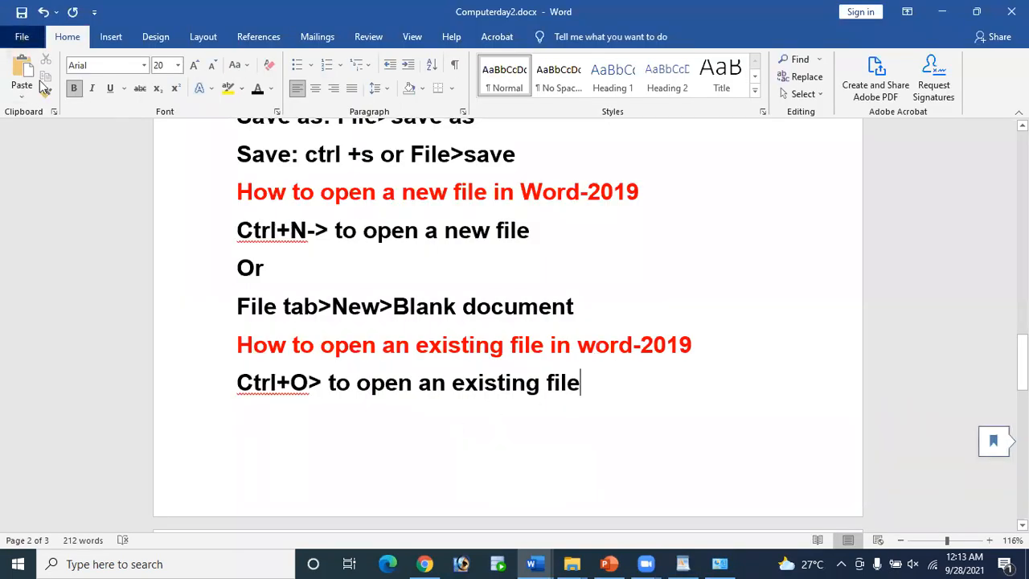
{"action": "left_click", "coordinate": [55, 138]}
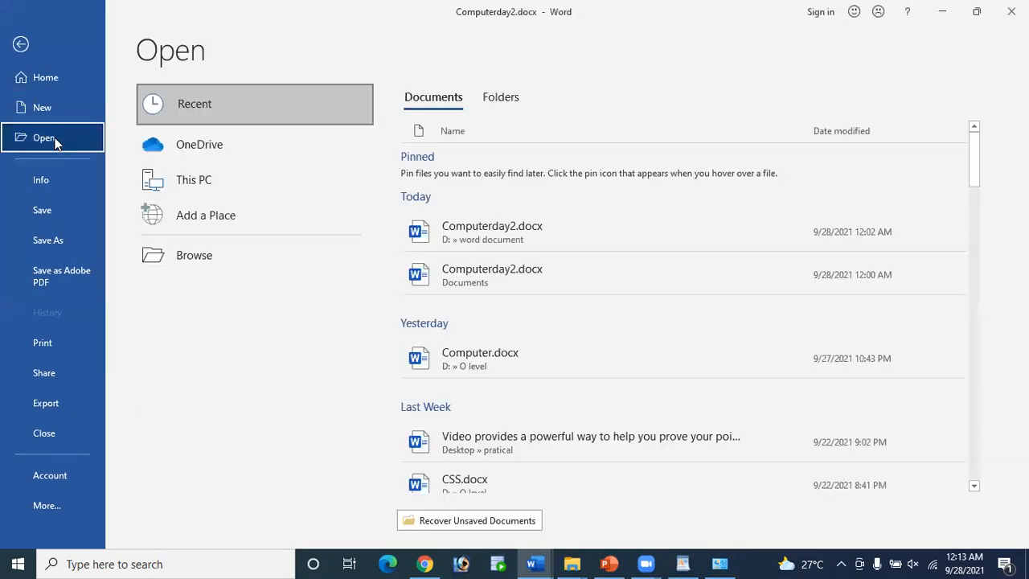
{"action": "left_click", "coordinate": [207, 181]}
{"action": "left_click", "coordinate": [208, 180]}
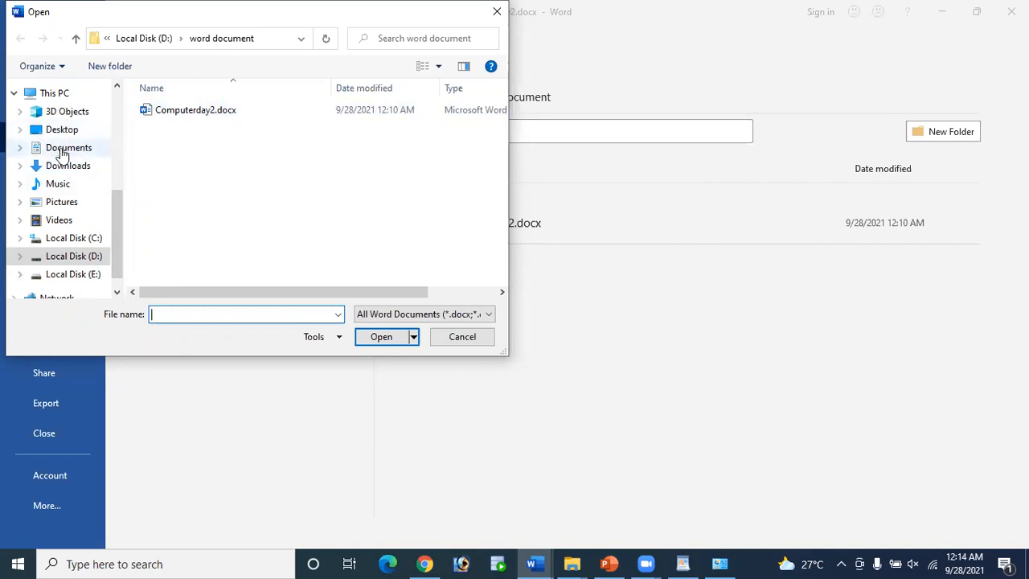
{"action": "left_click", "coordinate": [63, 153]}
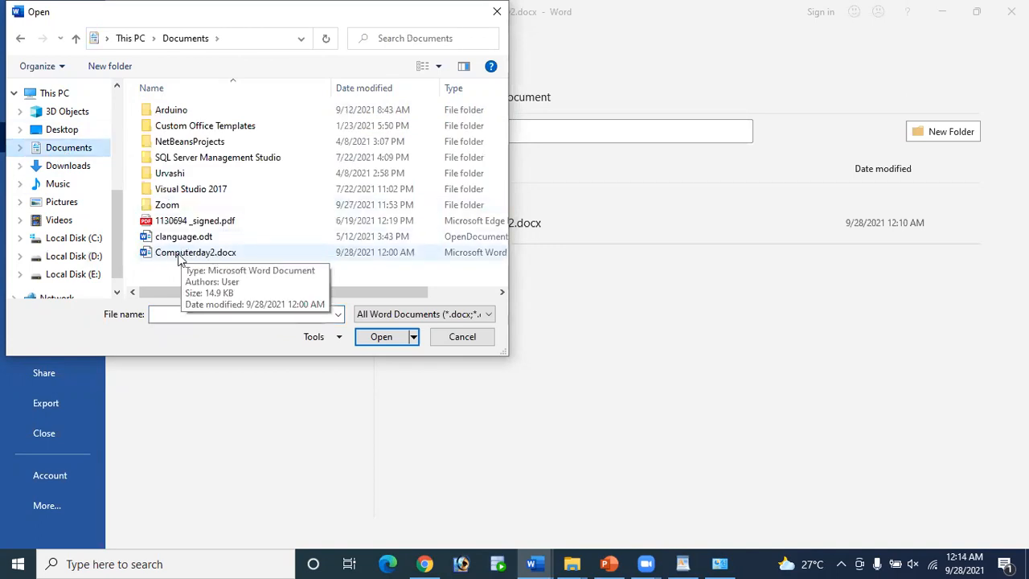
{"action": "left_click", "coordinate": [199, 254]}
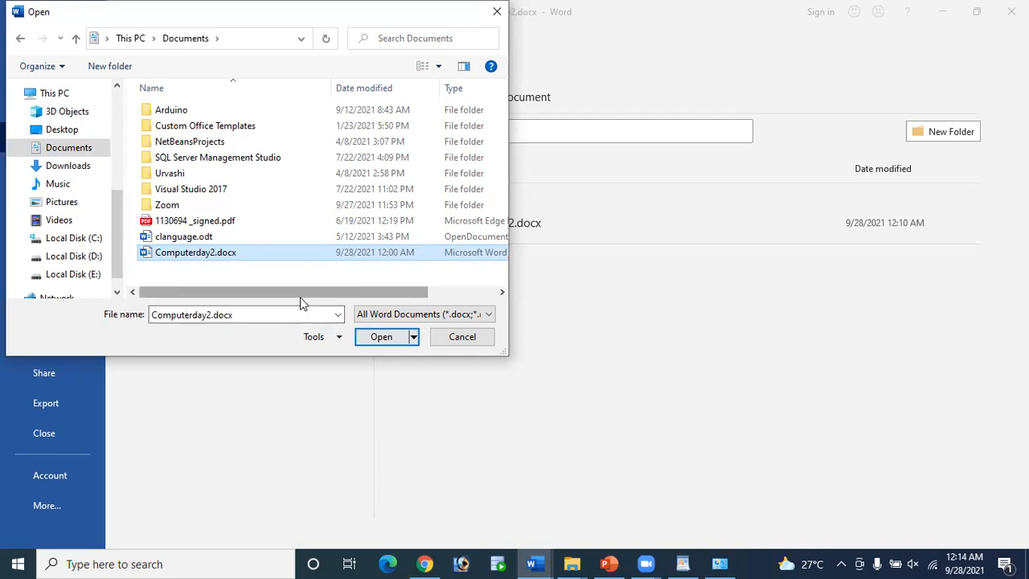
{"action": "left_click", "coordinate": [396, 337]}
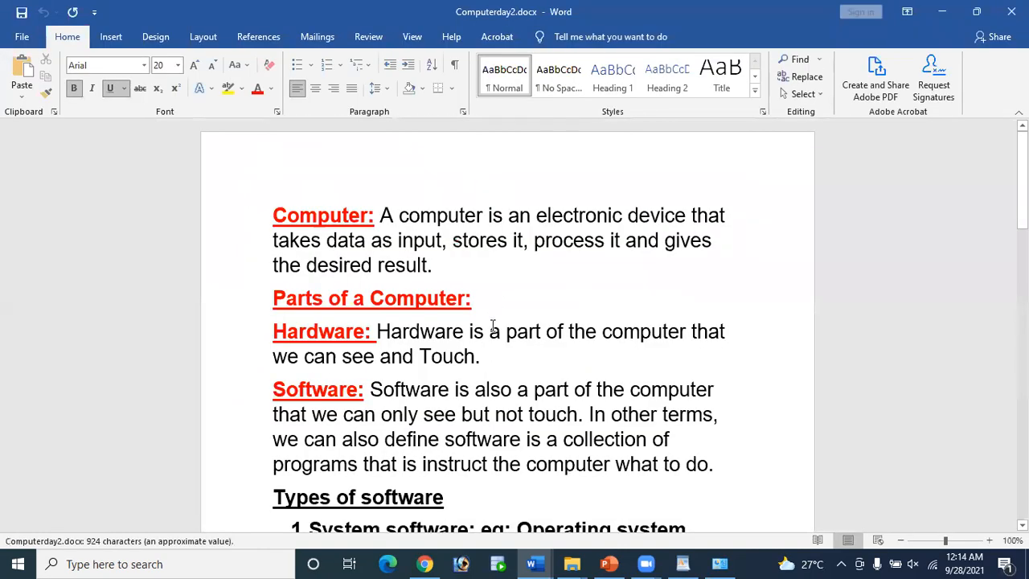
Step: Add an 'Or' line and a 'File>open>' line below the Ctrl+O step
{"action": "scroll", "coordinate": [493, 322], "scroll_direction": "down", "scroll_amount": 15}
{"action": "scroll", "coordinate": [490, 344], "scroll_direction": "down", "scroll_amount": 3}
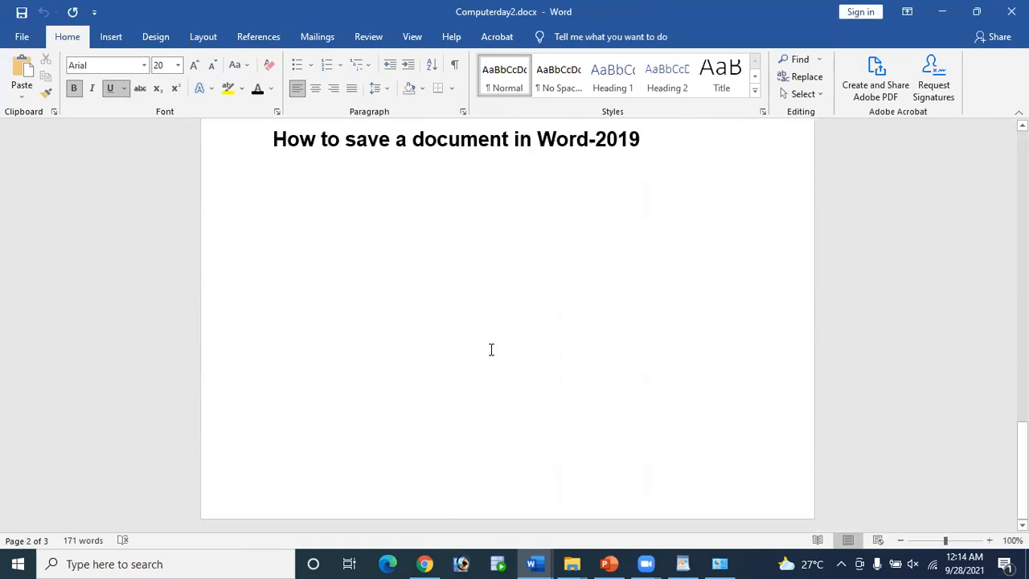
{"action": "scroll", "coordinate": [491, 349], "scroll_direction": "up", "scroll_amount": 5}
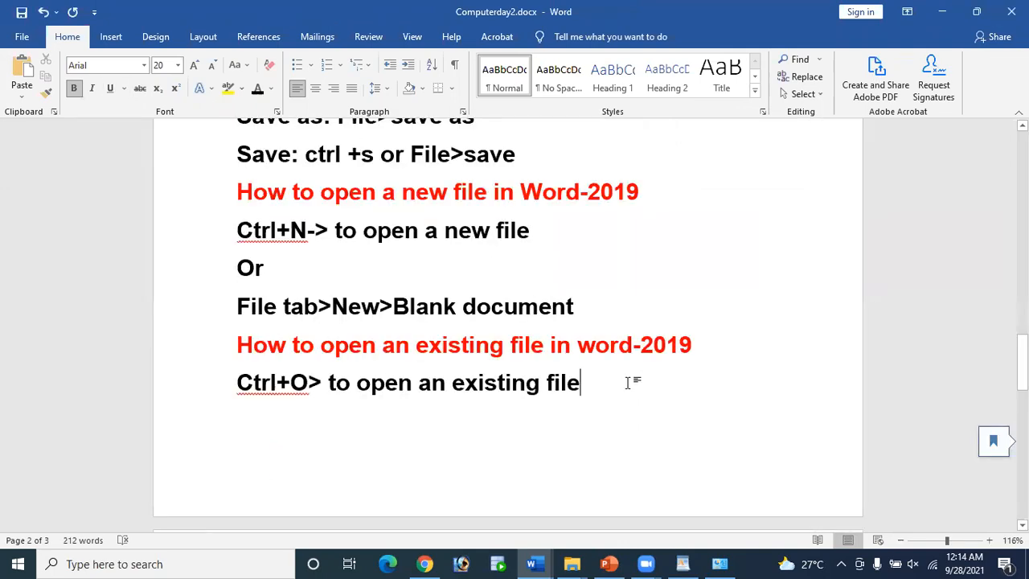
{"action": "scroll", "coordinate": [628, 382], "scroll_direction": "down", "scroll_amount": 2}
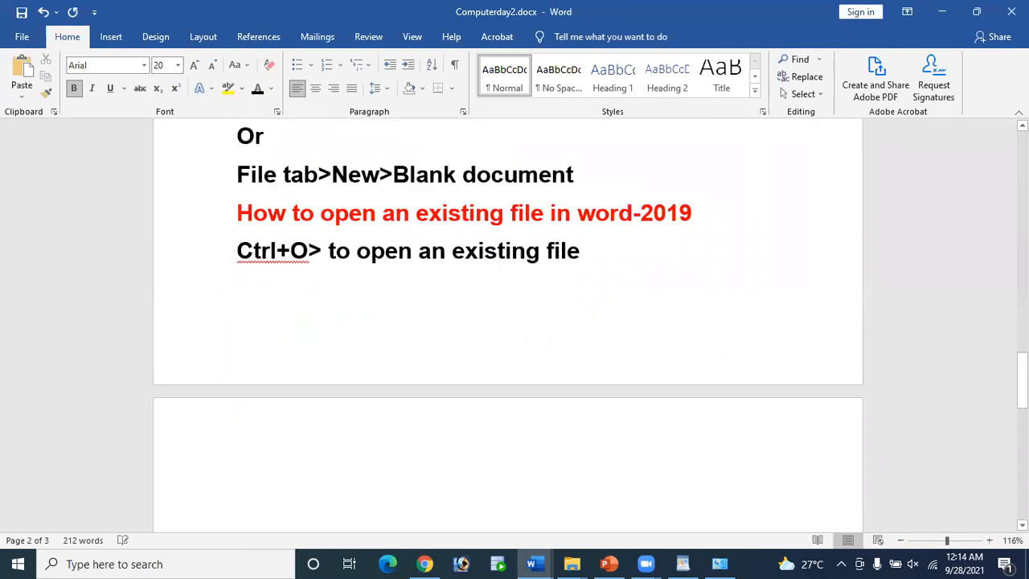
{"action": "type", "text": "O"}
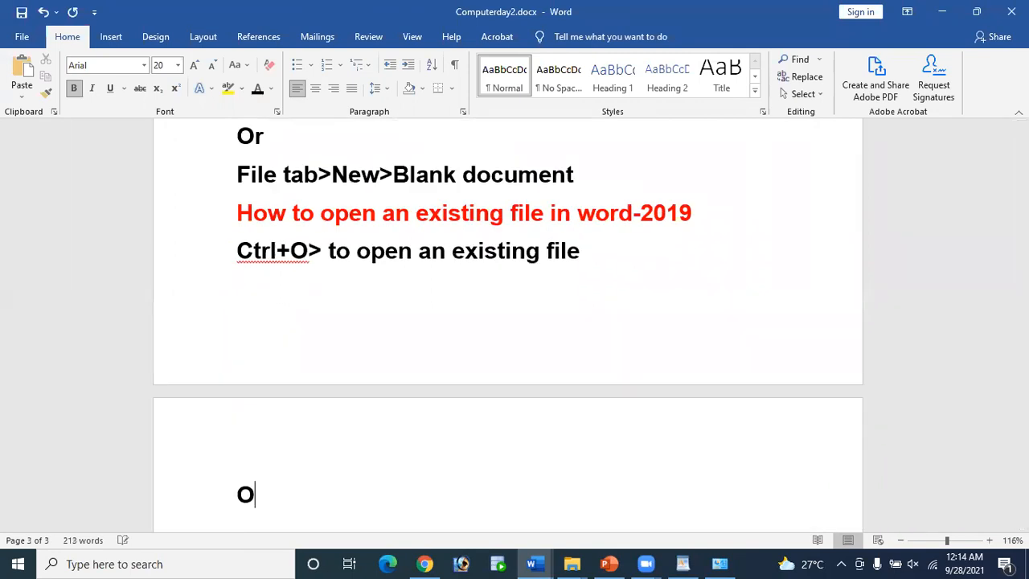
{"action": "type", "text": "r"}
{"action": "key", "text": "Return"}
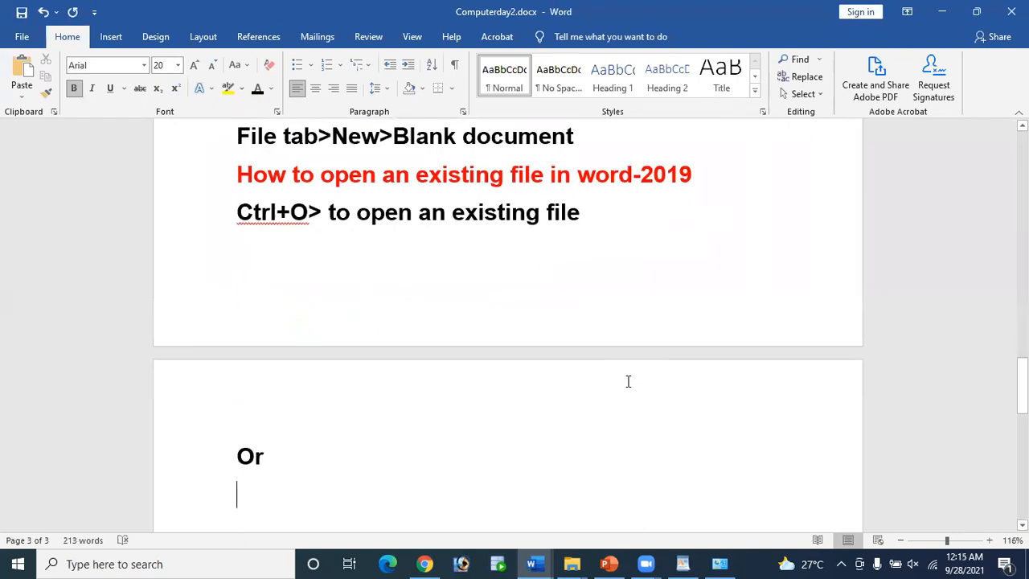
{"action": "type", "text": "File"}
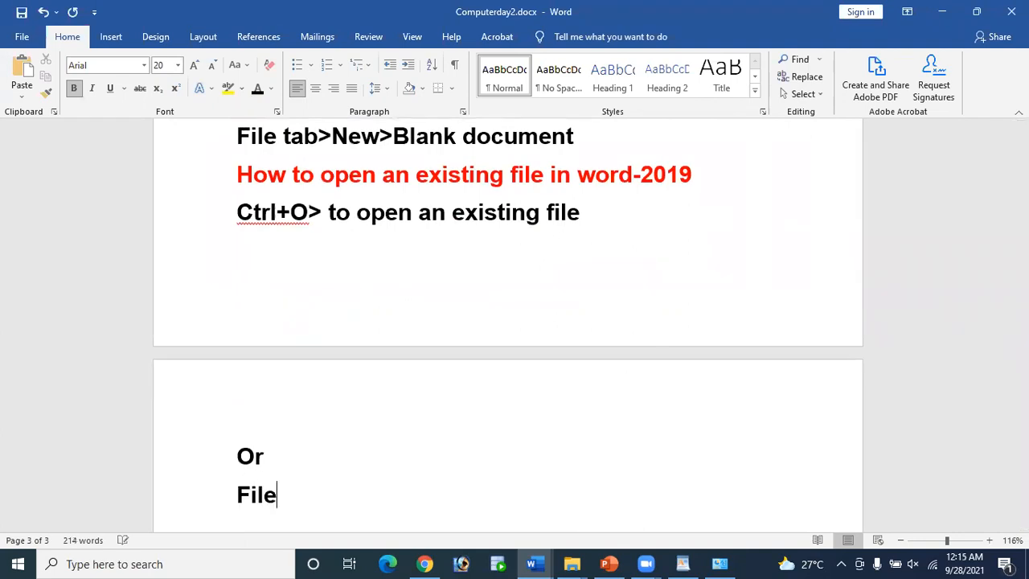
{"action": "type", "text": ">open"}
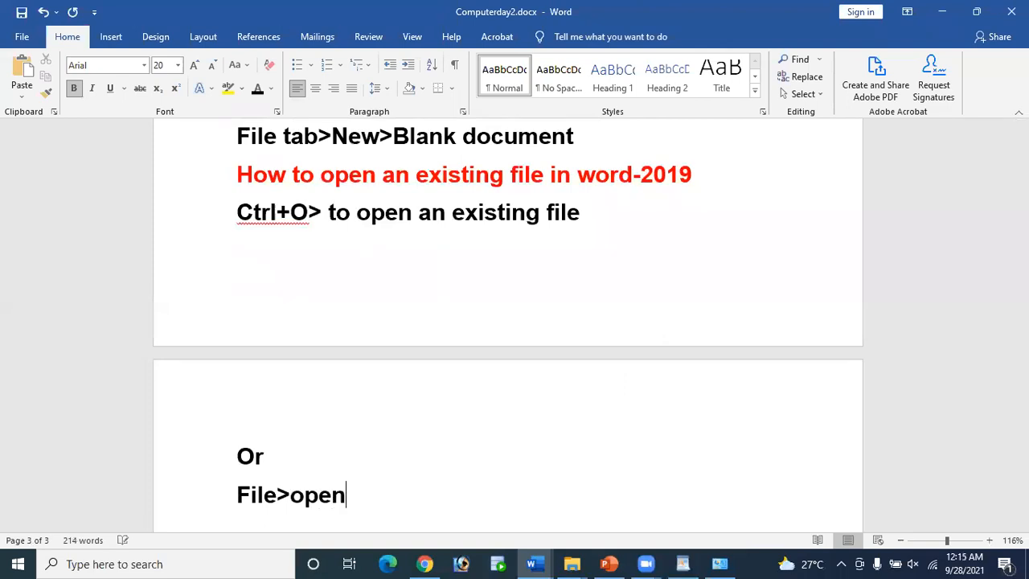
{"action": "type", "text": ">"}
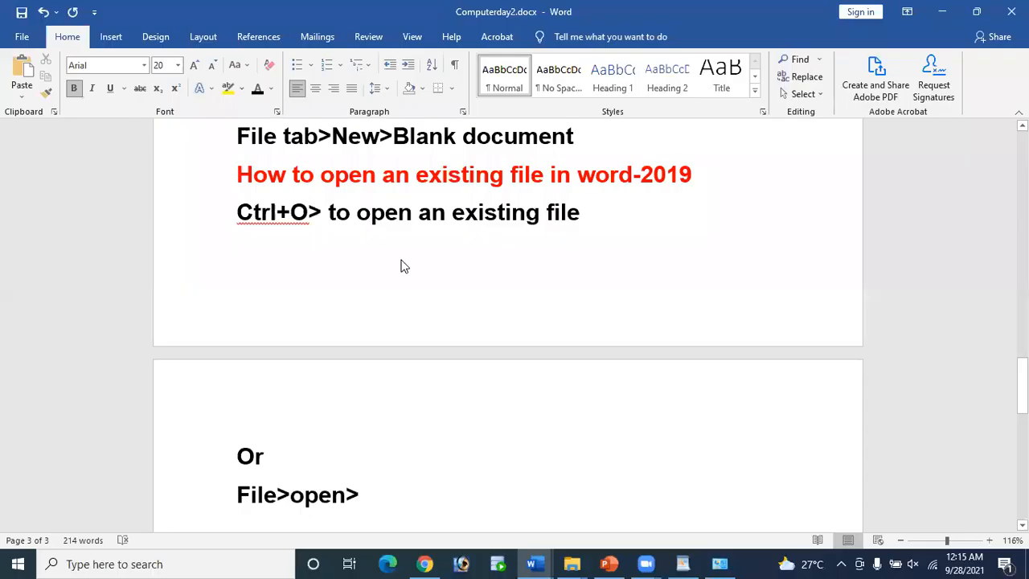
{"action": "scroll", "coordinate": [401, 267], "scroll_direction": "up", "scroll_amount": 10}
{"action": "scroll", "coordinate": [402, 268], "scroll_direction": "down", "scroll_amount": 4}
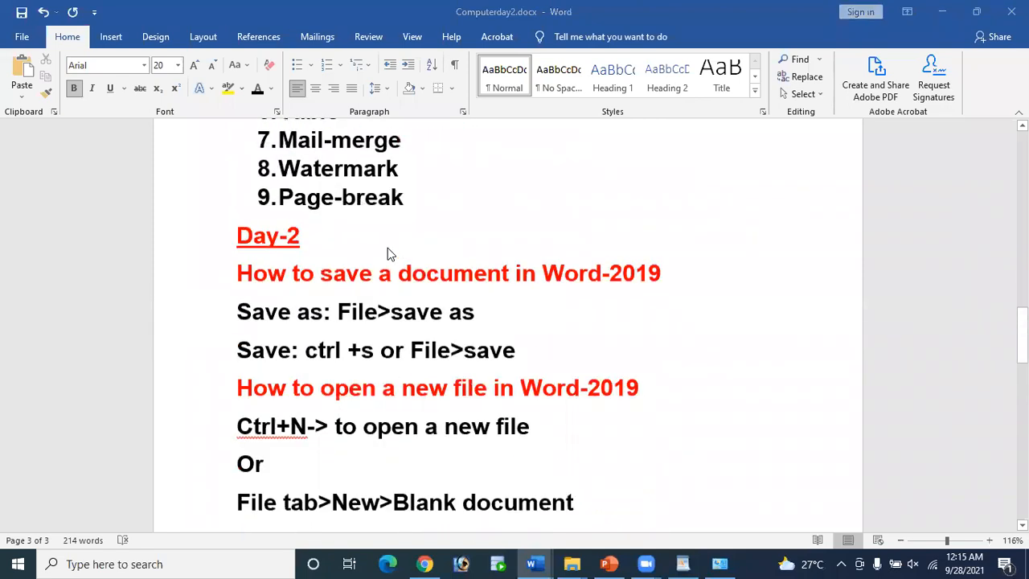
{"action": "scroll", "coordinate": [387, 247], "scroll_direction": "down", "scroll_amount": 5}
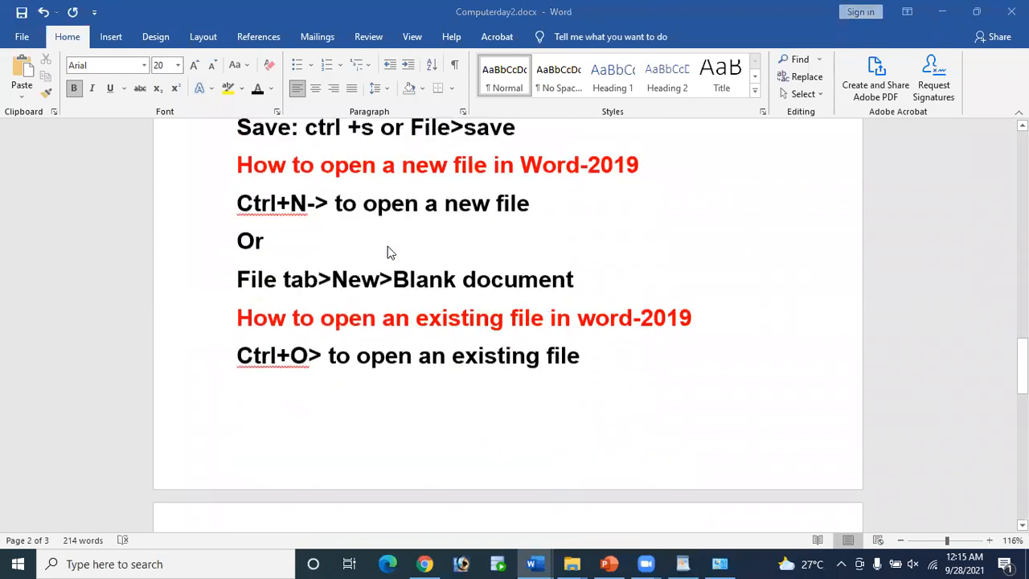
{"action": "scroll", "coordinate": [387, 250], "scroll_direction": "up", "scroll_amount": 6}
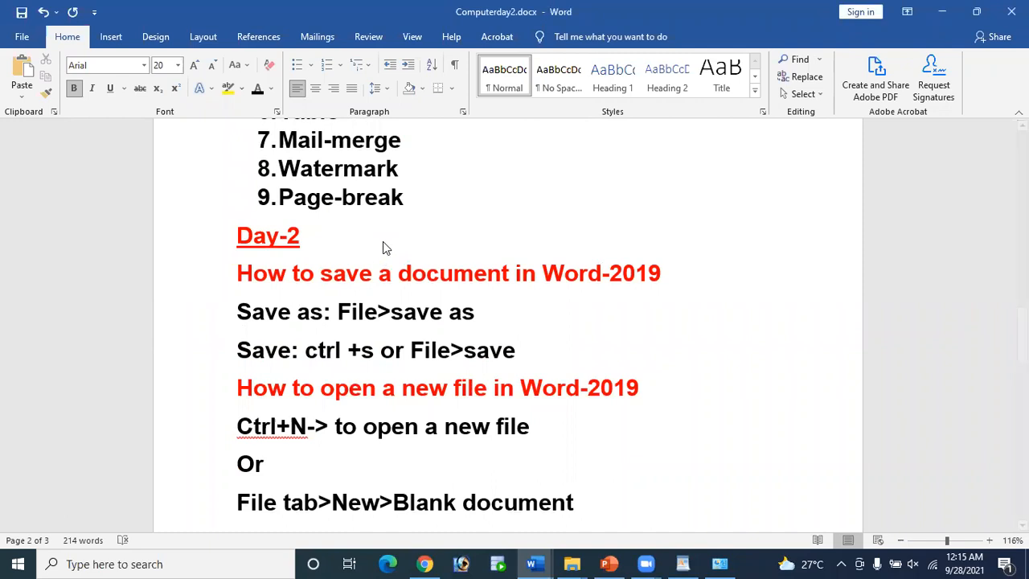
{"action": "left_click_drag", "start_coordinate": [238, 270], "coordinate": [643, 277]}
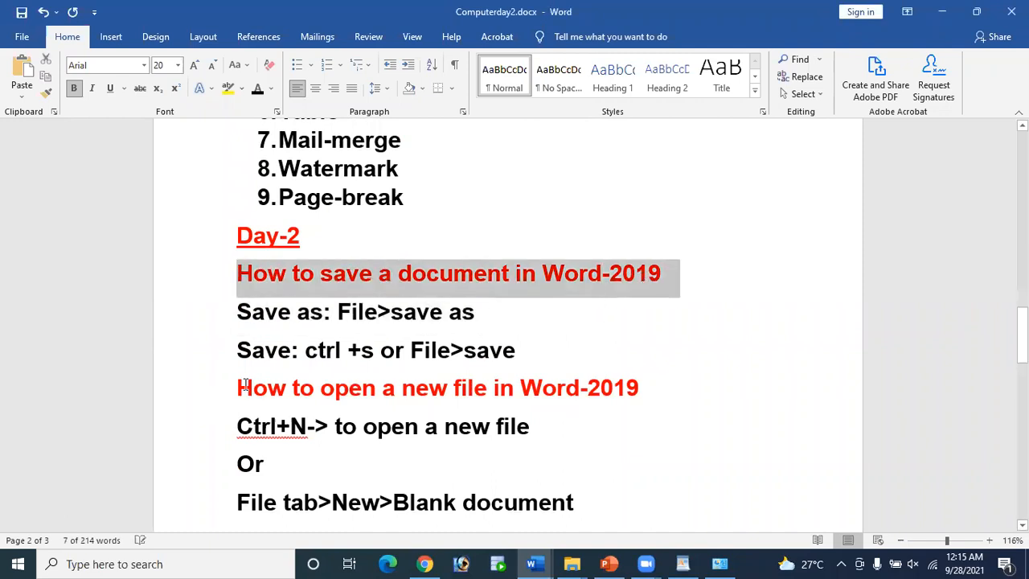
{"action": "left_click_drag", "start_coordinate": [238, 386], "coordinate": [657, 398]}
{"action": "scroll", "coordinate": [367, 360], "scroll_direction": "down", "scroll_amount": 5}
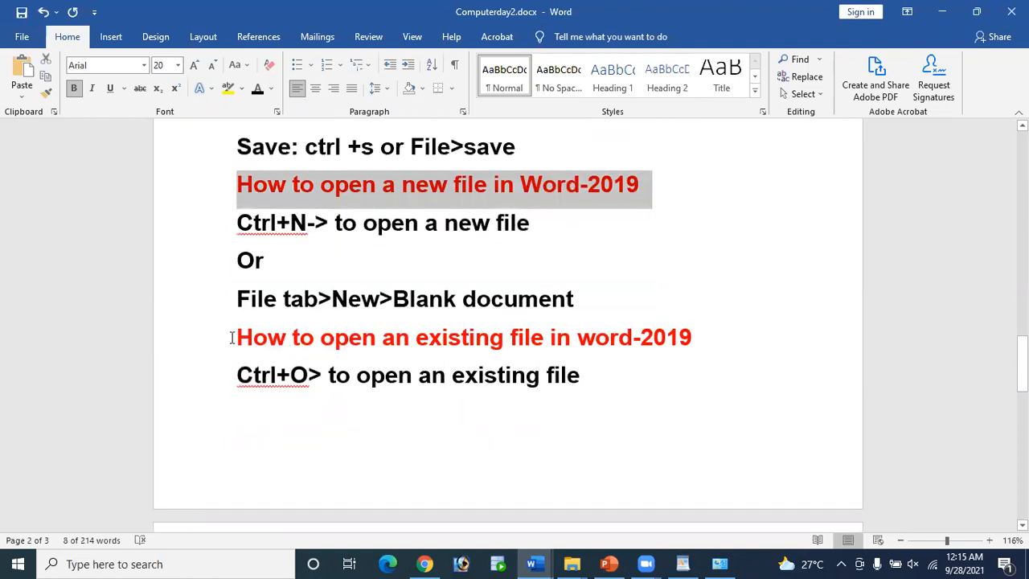
{"action": "left_click_drag", "start_coordinate": [238, 338], "coordinate": [711, 351]}
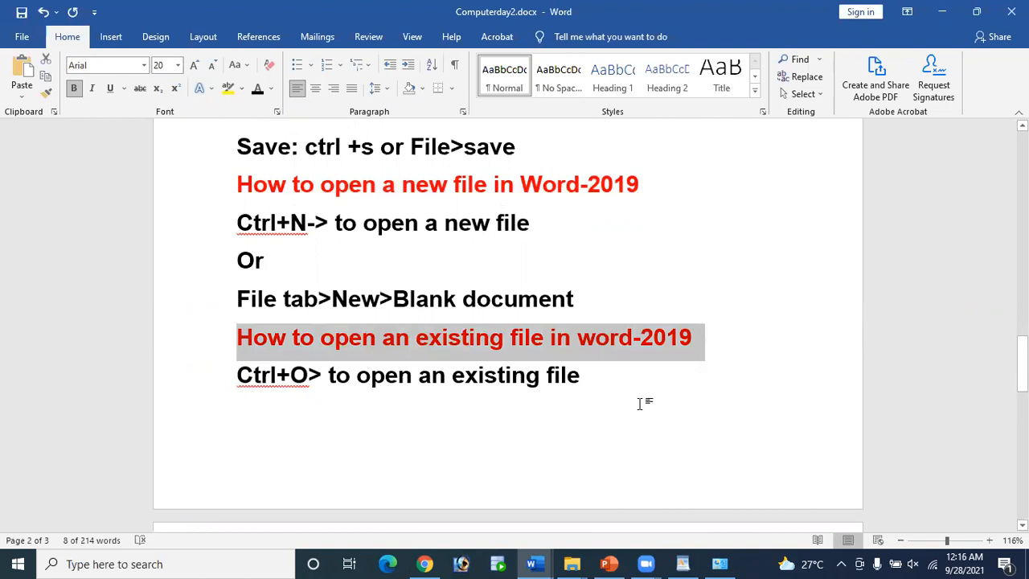
{"action": "left_click", "coordinate": [592, 391]}
Step: Add a 'Home Tab' line below 'File>open>' and select it
{"action": "scroll", "coordinate": [592, 391], "scroll_direction": "down", "scroll_amount": 8}
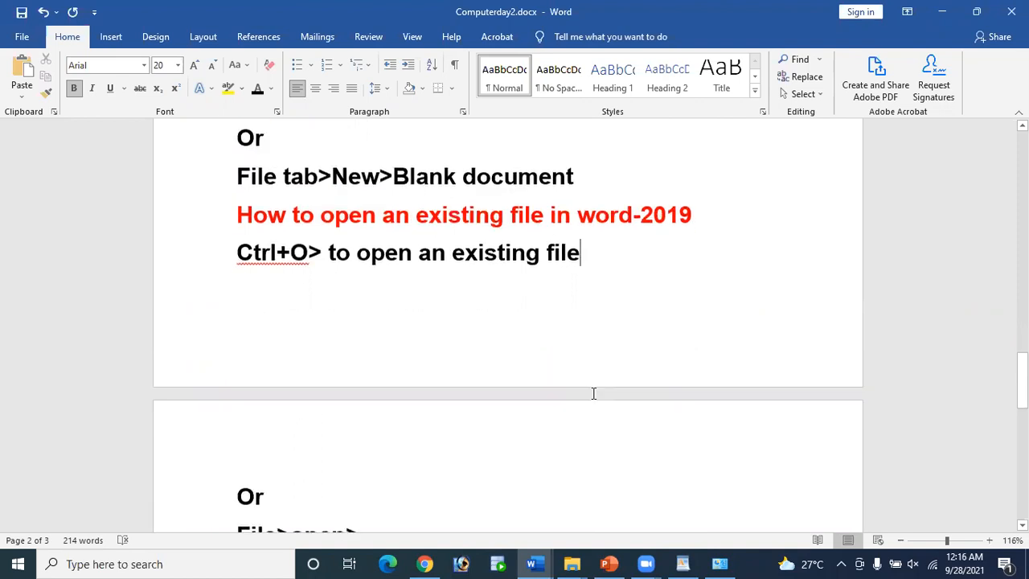
{"action": "left_click", "coordinate": [413, 339]}
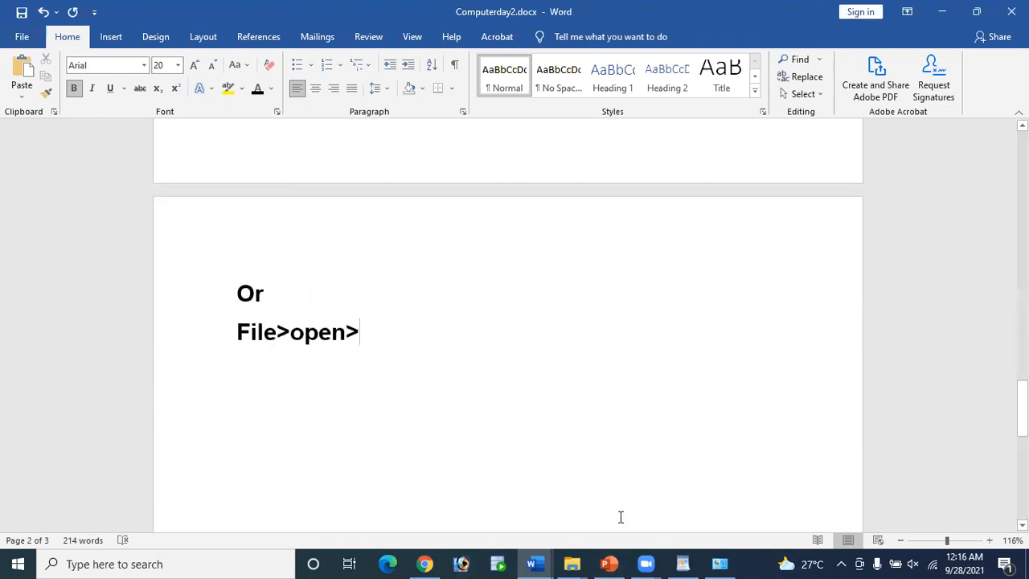
{"action": "key", "text": "Return"}
{"action": "type", "text": "Home"}
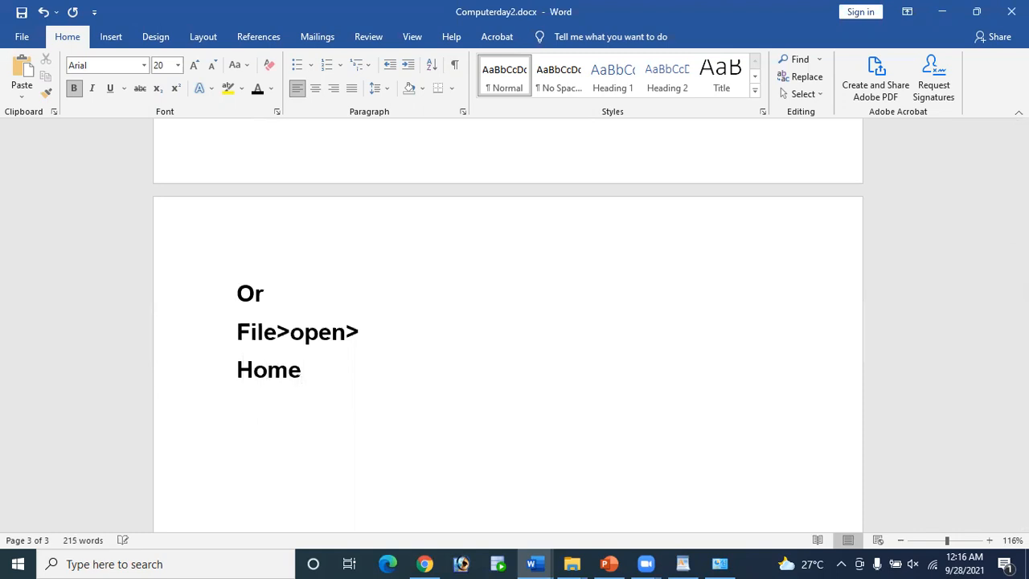
{"action": "type", "text": " Tab"}
{"action": "left_click", "coordinate": [237, 369]}
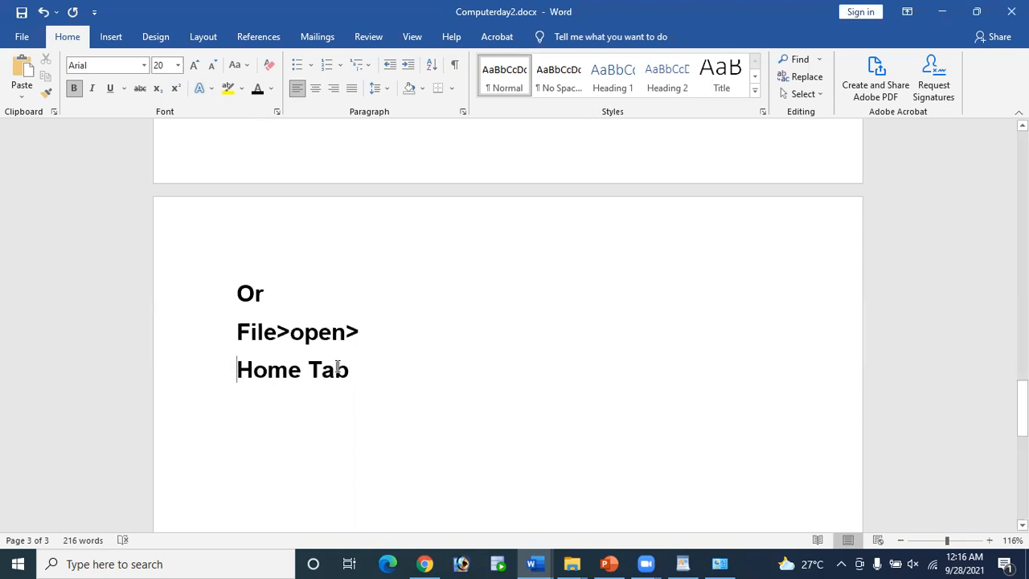
{"action": "left_click_drag", "start_coordinate": [237, 369], "coordinate": [367, 372]}
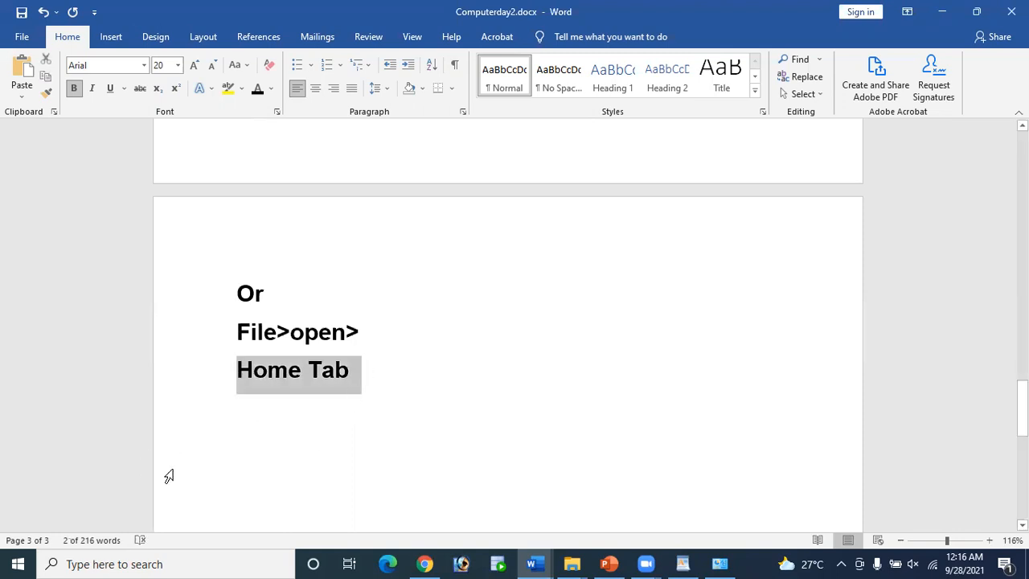
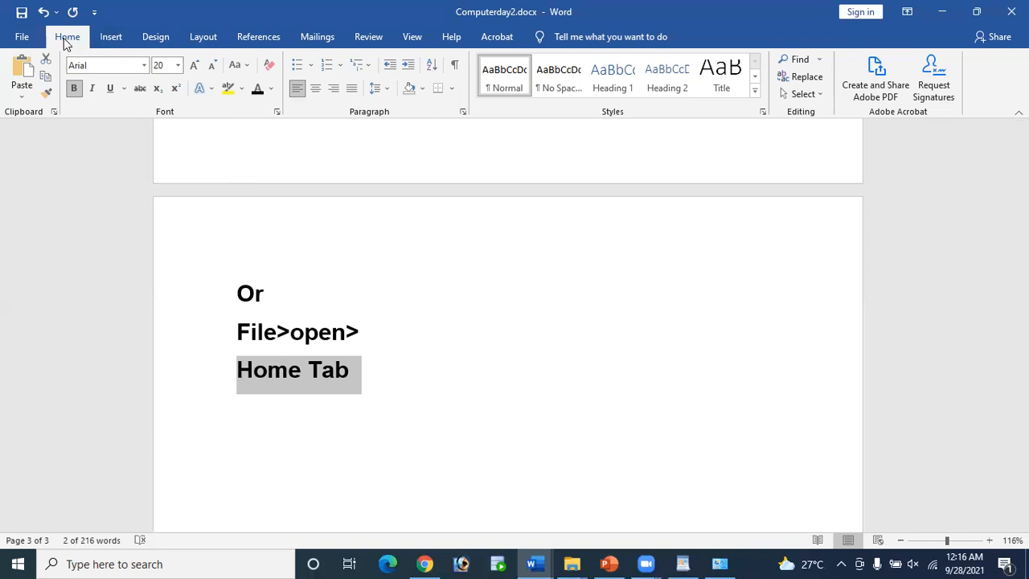
Step: Add a 'Clipboard group' line below Home Tab
{"action": "left_click", "coordinate": [20, 36]}
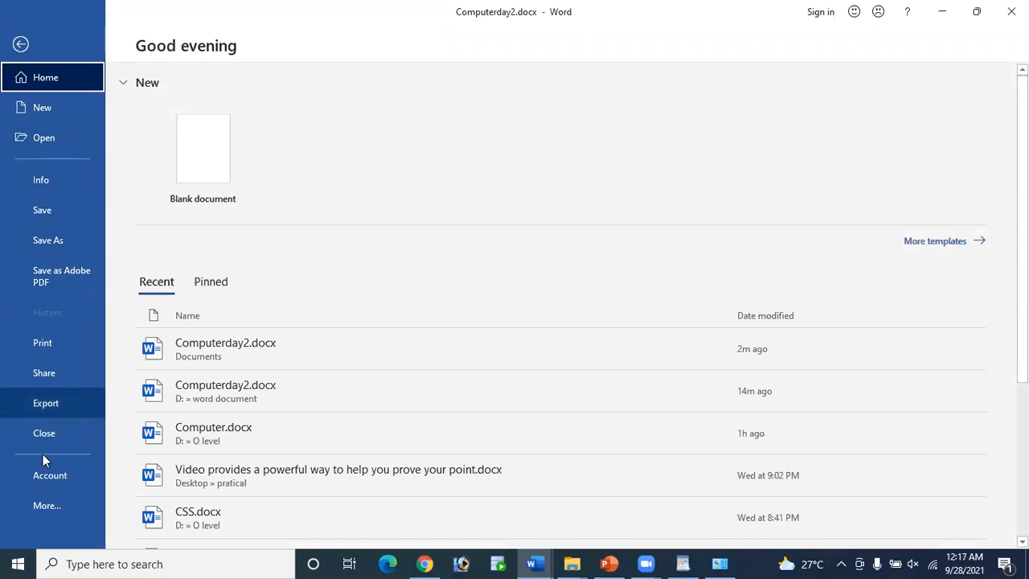
{"action": "left_click", "coordinate": [21, 44]}
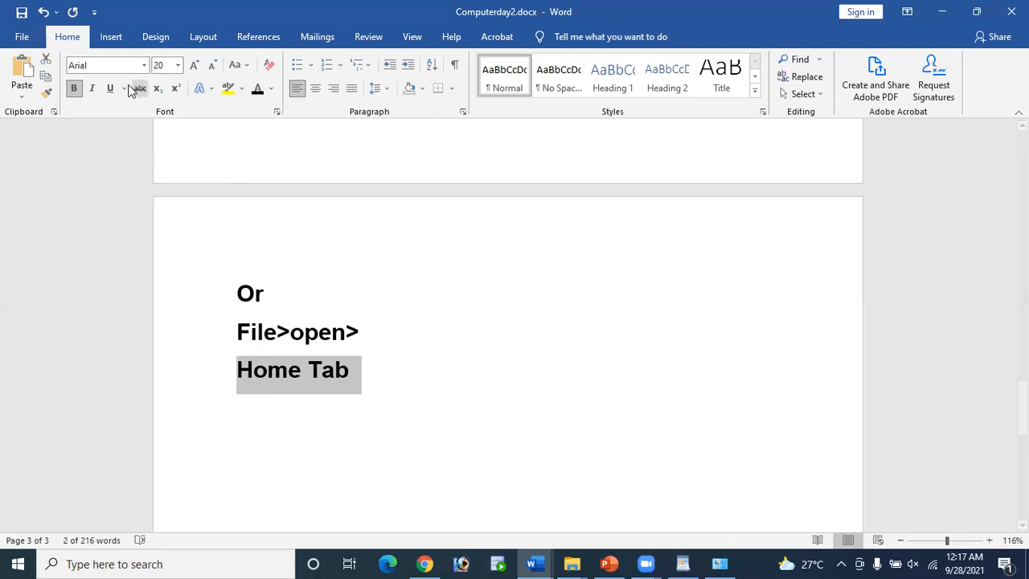
{"action": "left_click", "coordinate": [390, 376]}
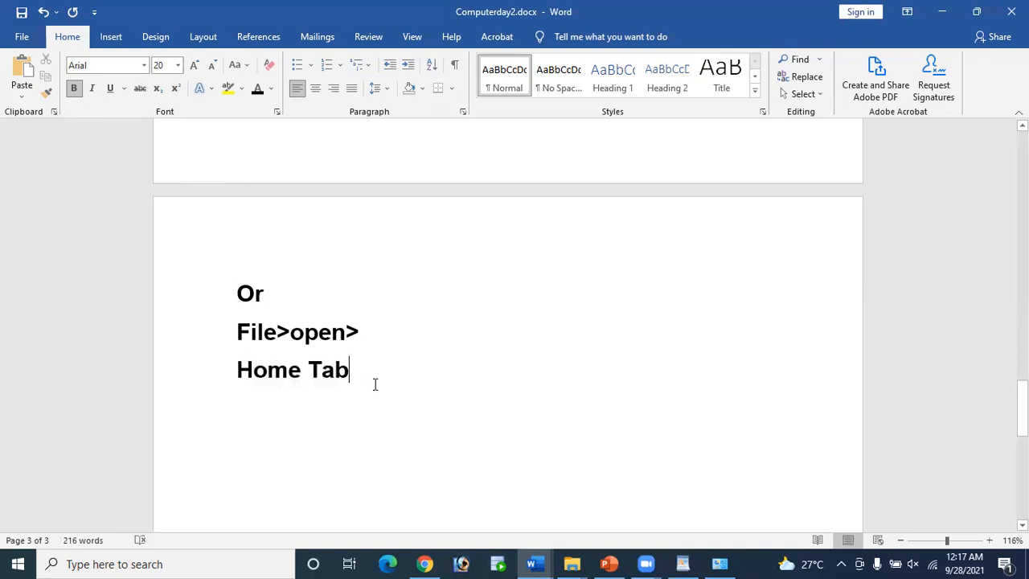
{"action": "key", "text": "Return"}
{"action": "type", "text": "Clip"}
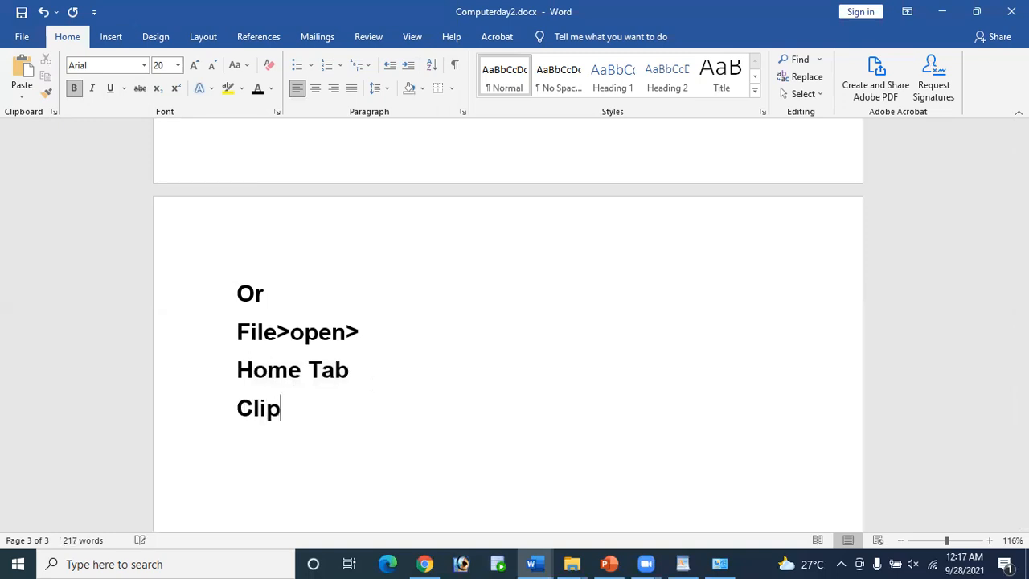
{"action": "type", "text": "board "}
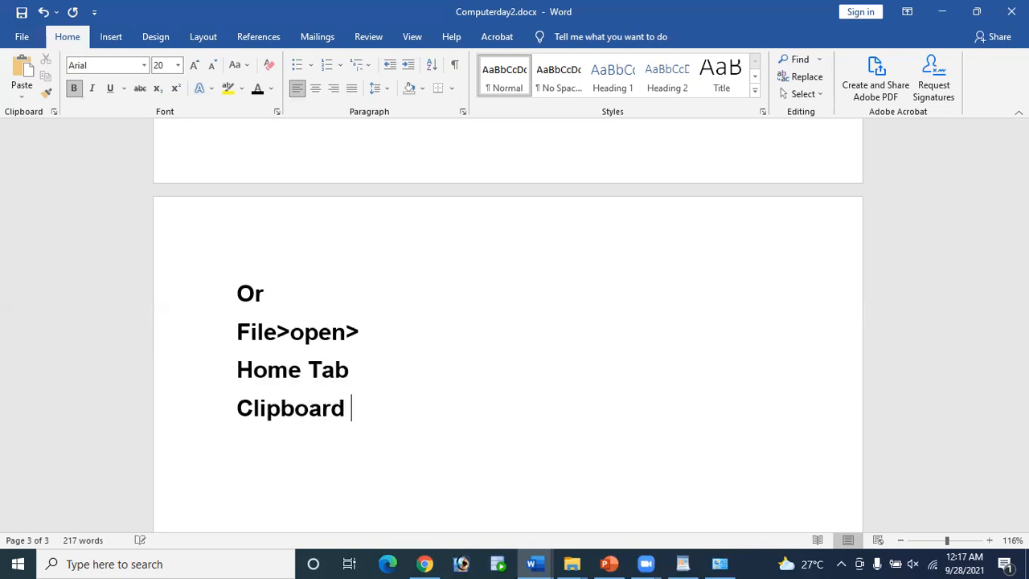
{"action": "type", "text": "group"}
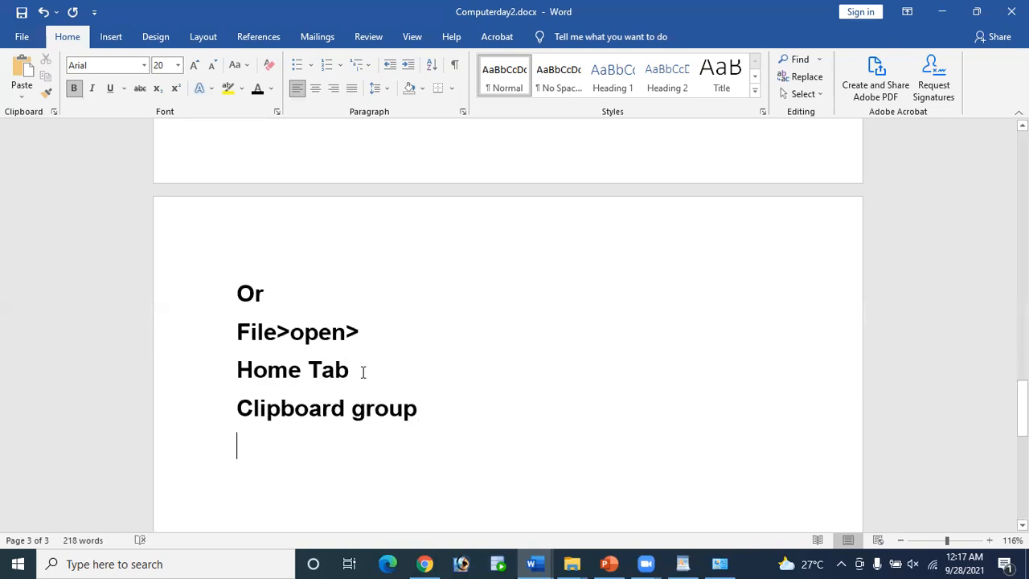
Step: Add 'Cut' and 'Copy' as separate lines below Clipboard group
{"action": "key", "text": "Return"}
{"action": "type", "text": "Cut"}
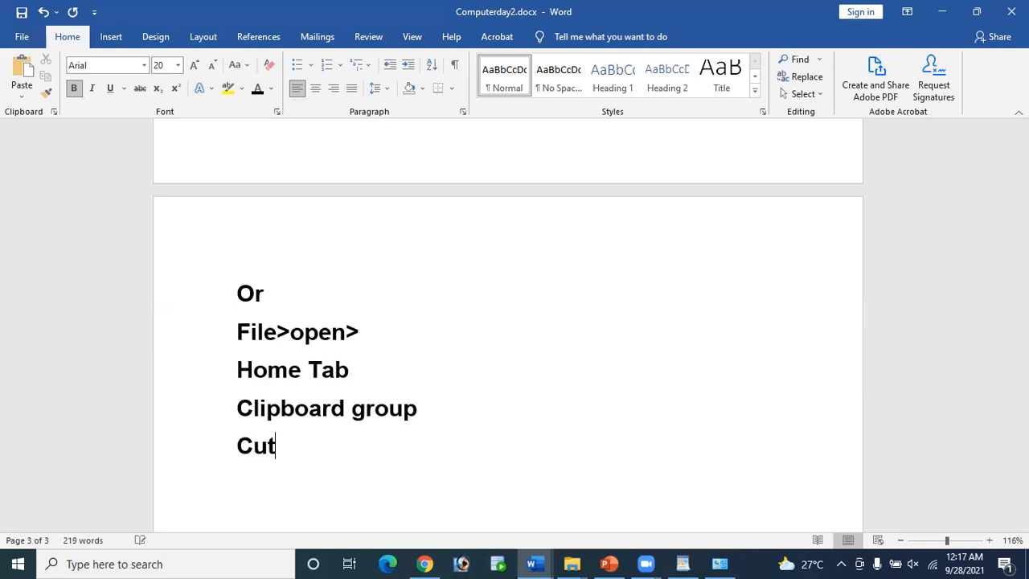
{"action": "type", "text": " Copy"}
{"action": "key", "text": "Return"}
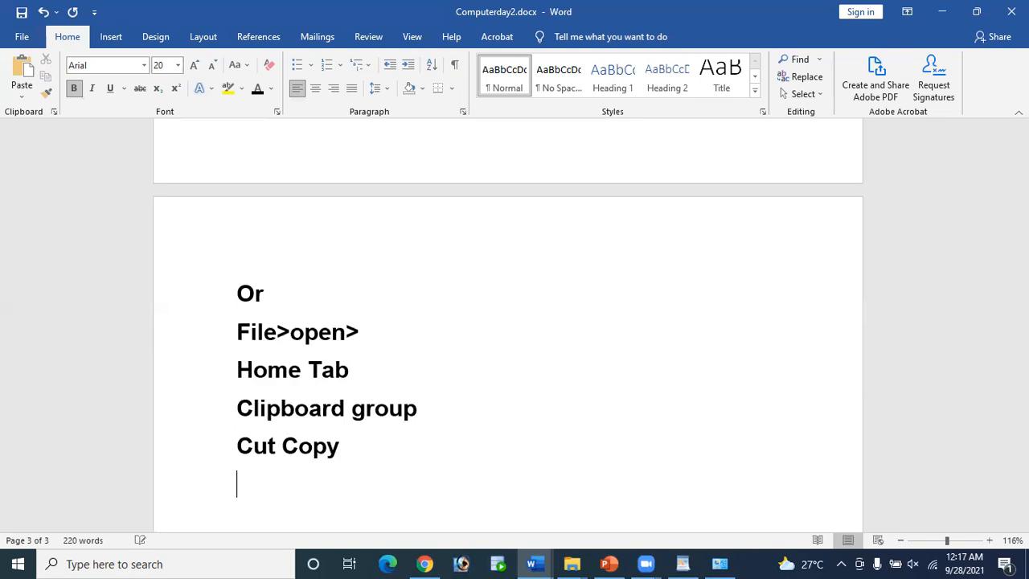
{"action": "key", "text": "Up"}
{"action": "key", "text": "Right"}
{"action": "key", "text": "Right"}
{"action": "key", "text": "Right"}
{"action": "key", "text": "Return"}
{"action": "key", "text": "Right"}
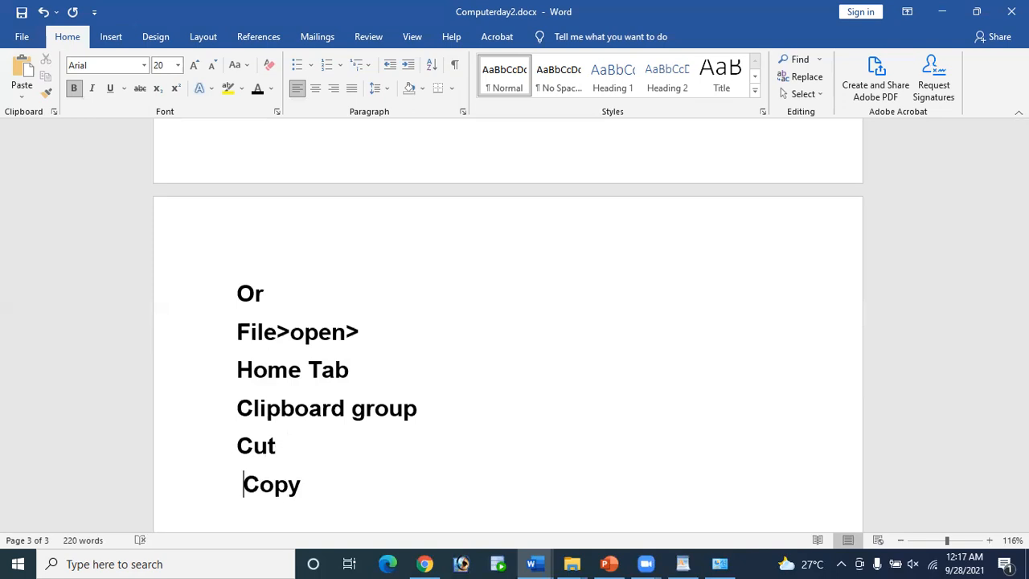
{"action": "key", "text": "BackSpace"}
{"action": "key", "text": "Right"}
{"action": "key", "text": "Right"}
{"action": "key", "text": "Right"}
{"action": "key", "text": "Right"}
{"action": "key", "text": "Down"}
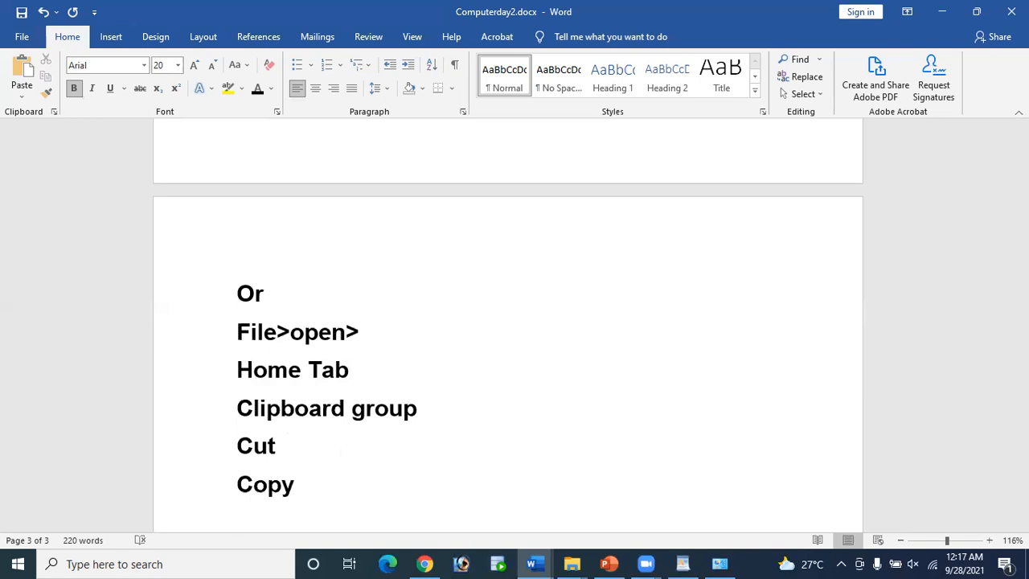
Step: Add 'Paste' and 'Format Painter' lines below Copy
{"action": "type", "text": "Paste"}
{"action": "key", "text": "Return"}
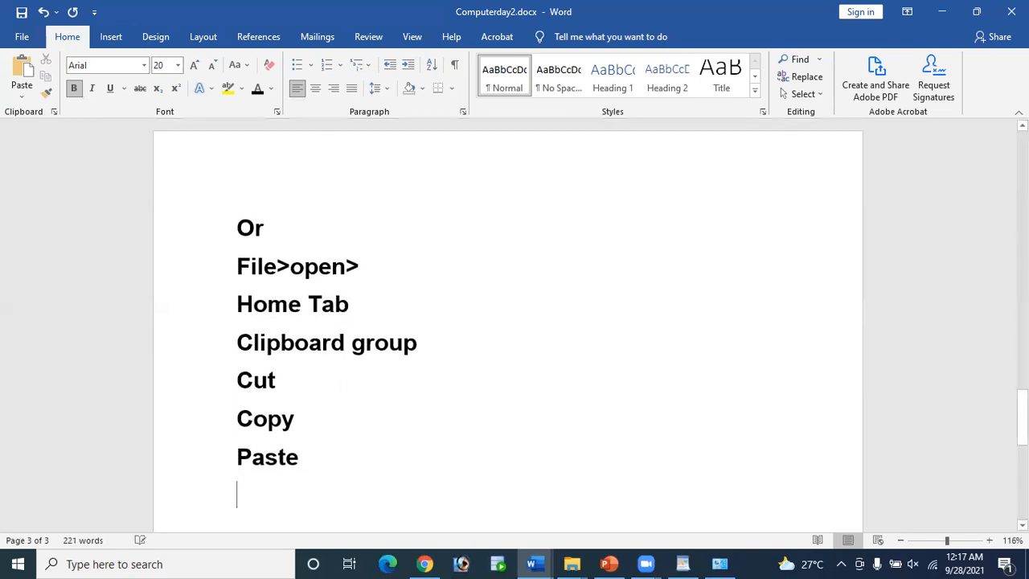
{"action": "type", "text": "F"}
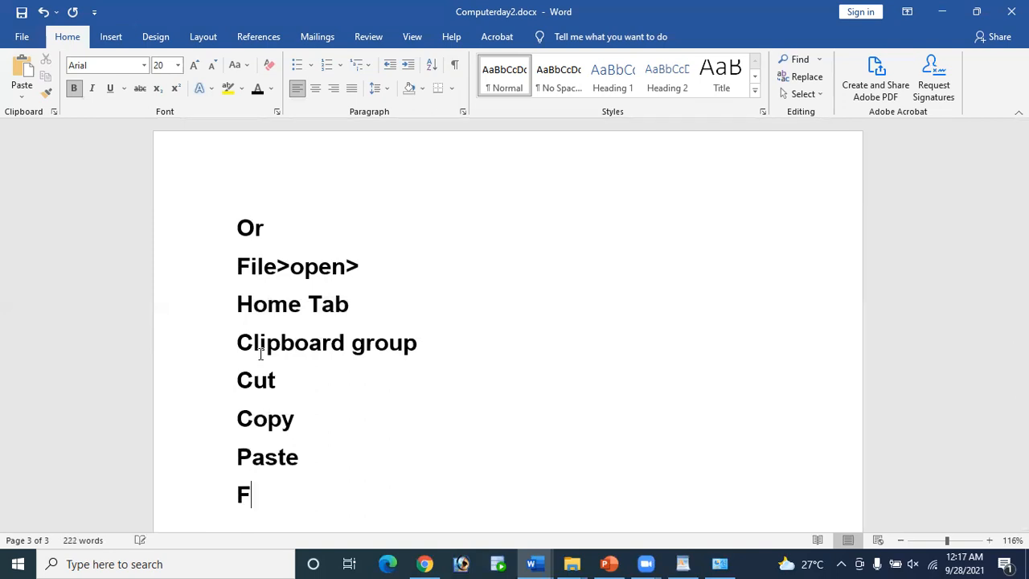
{"action": "type", "text": "ormat P"}
{"action": "type", "text": "inter"}
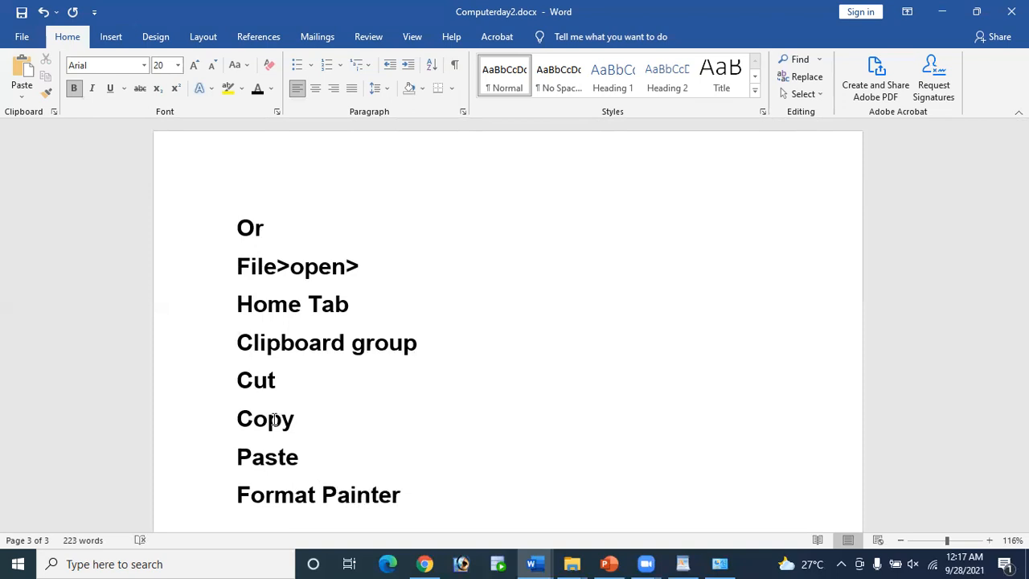
{"action": "scroll", "coordinate": [296, 427], "scroll_direction": "down", "scroll_amount": 3}
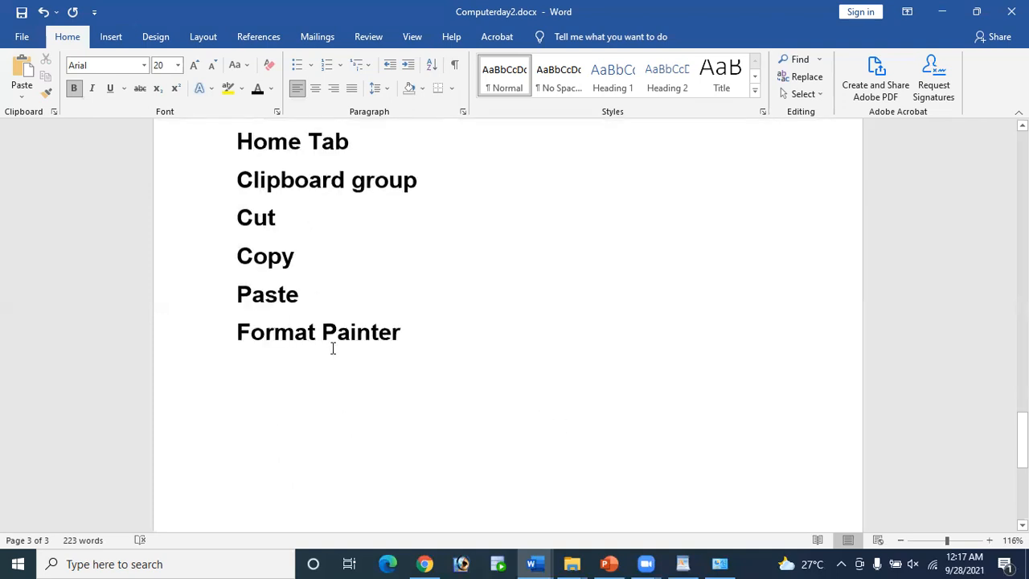
{"action": "scroll", "coordinate": [333, 347], "scroll_direction": "up", "scroll_amount": 2}
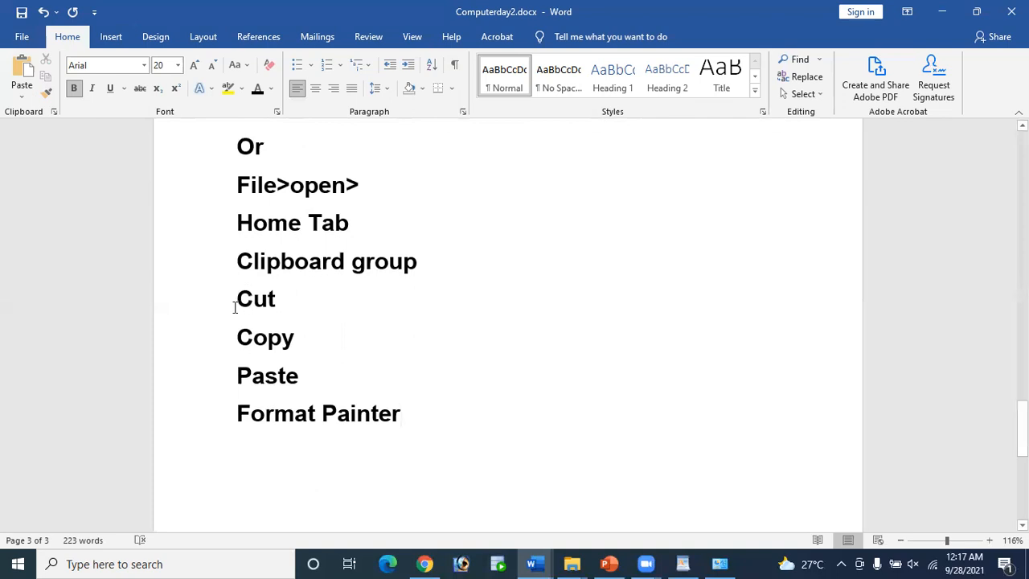
Step: Turn the lines from Home Tab to Format Painter into a multilevel numbered list
{"action": "mouse_move", "coordinate": [235, 300]}
{"action": "left_mouse_down"}
{"action": "mouse_move", "coordinate": [368, 416]}
{"action": "mouse_move", "coordinate": [409, 426]}
{"action": "left_mouse_up"}
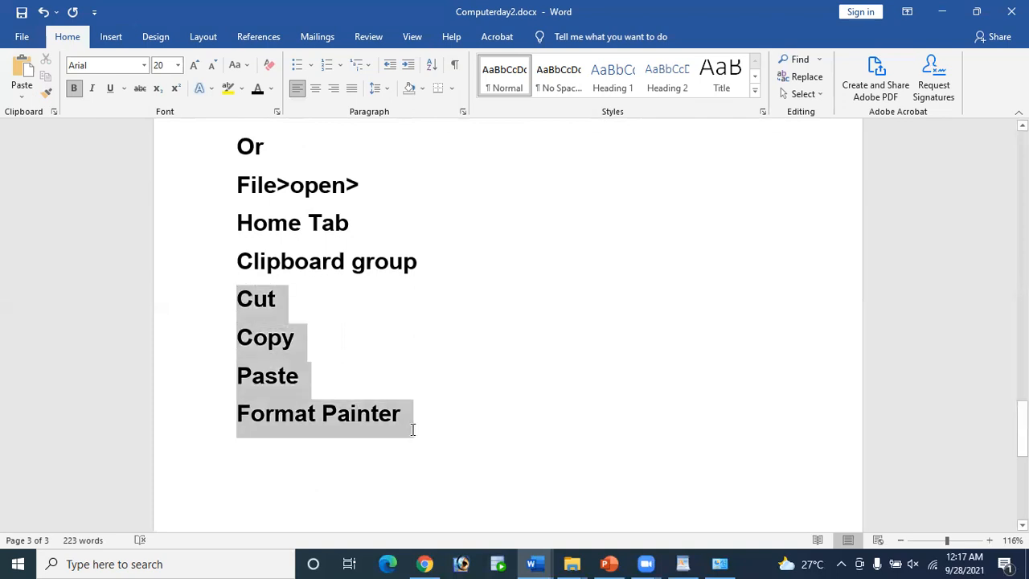
{"action": "left_click_drag", "start_coordinate": [241, 262], "coordinate": [438, 275]}
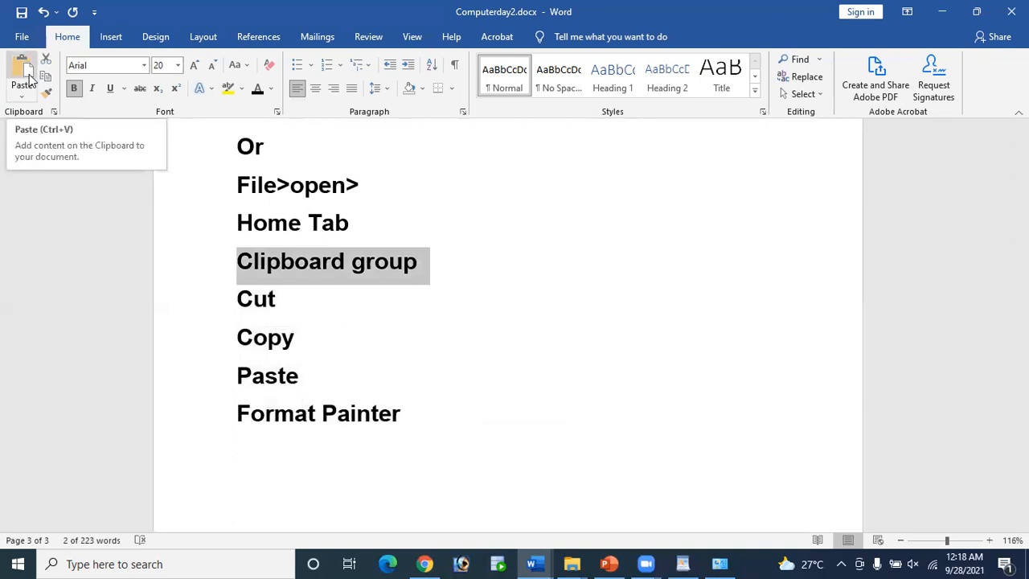
{"action": "left_click", "coordinate": [239, 259]}
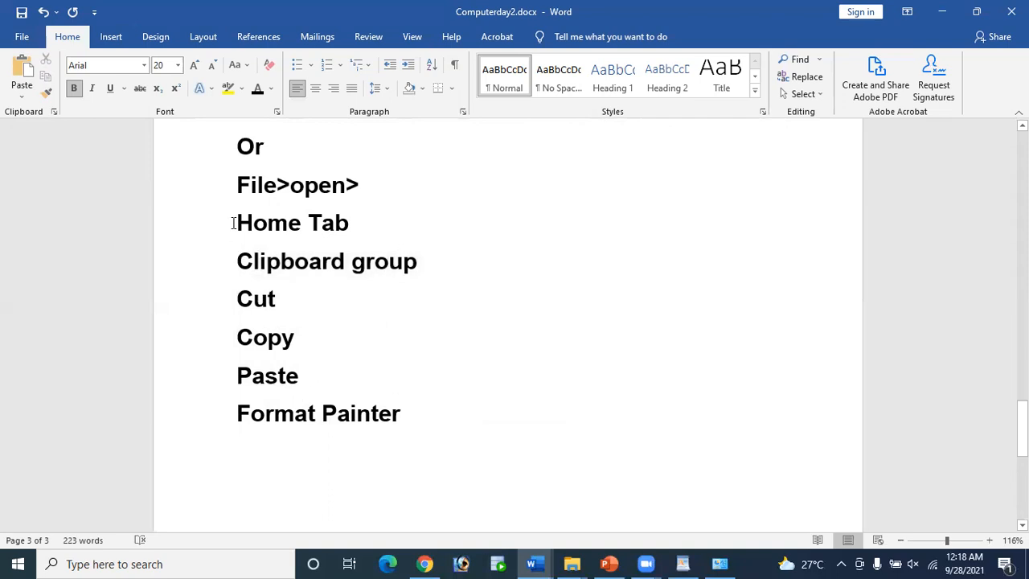
{"action": "mouse_move", "coordinate": [233, 223]}
{"action": "left_mouse_down"}
{"action": "mouse_move", "coordinate": [313, 383]}
{"action": "mouse_move", "coordinate": [400, 415]}
{"action": "left_mouse_up"}
{"action": "left_click", "coordinate": [370, 65]}
{"action": "left_click", "coordinate": [379, 172]}
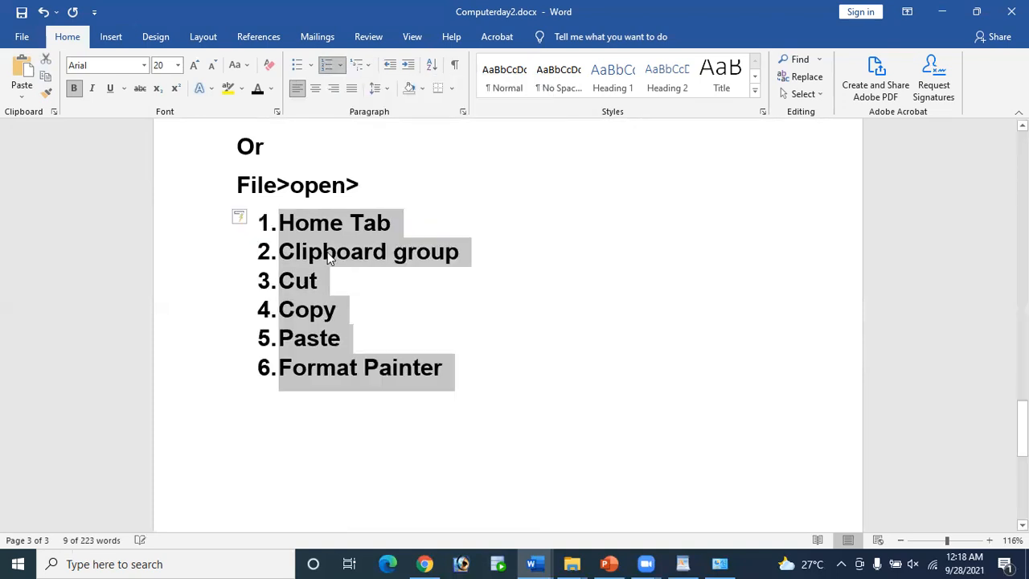
Step: Demote Clipboard group to 'a.' and Cut, Copy, Paste, Format Painter to i–iv, then shift the list right
{"action": "left_click", "coordinate": [280, 252]}
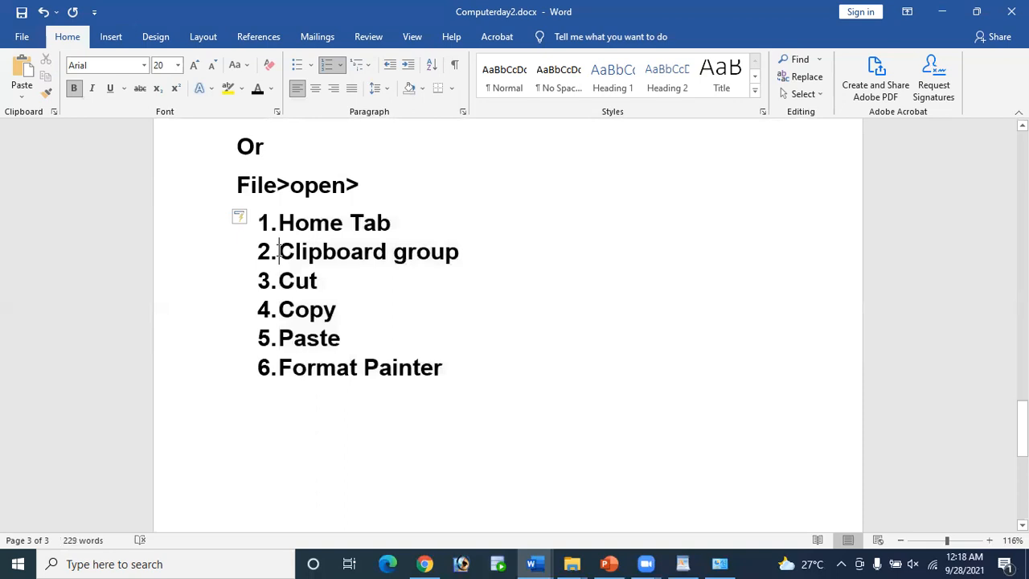
{"action": "key", "text": "Tab"}
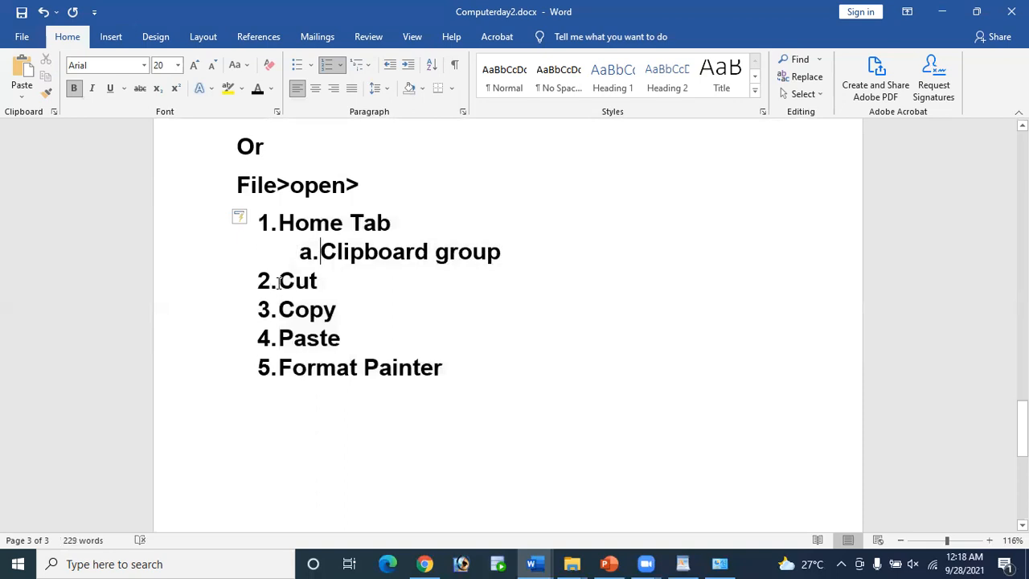
{"action": "left_click", "coordinate": [281, 281]}
{"action": "key", "text": "Tab"}
{"action": "key", "text": "Tab"}
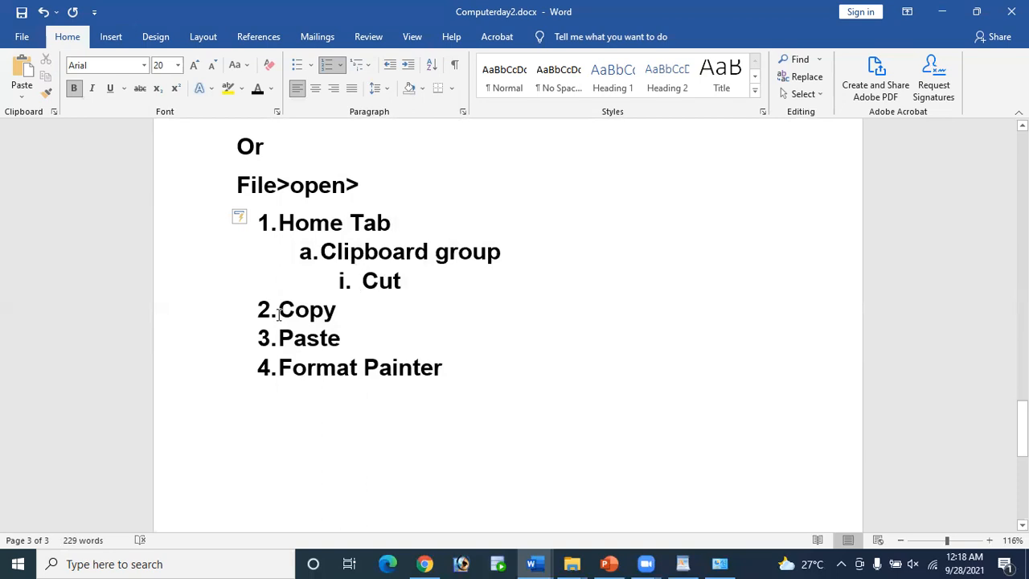
{"action": "left_click", "coordinate": [278, 315]}
{"action": "key", "text": "Tab"}
{"action": "key", "text": "Tab"}
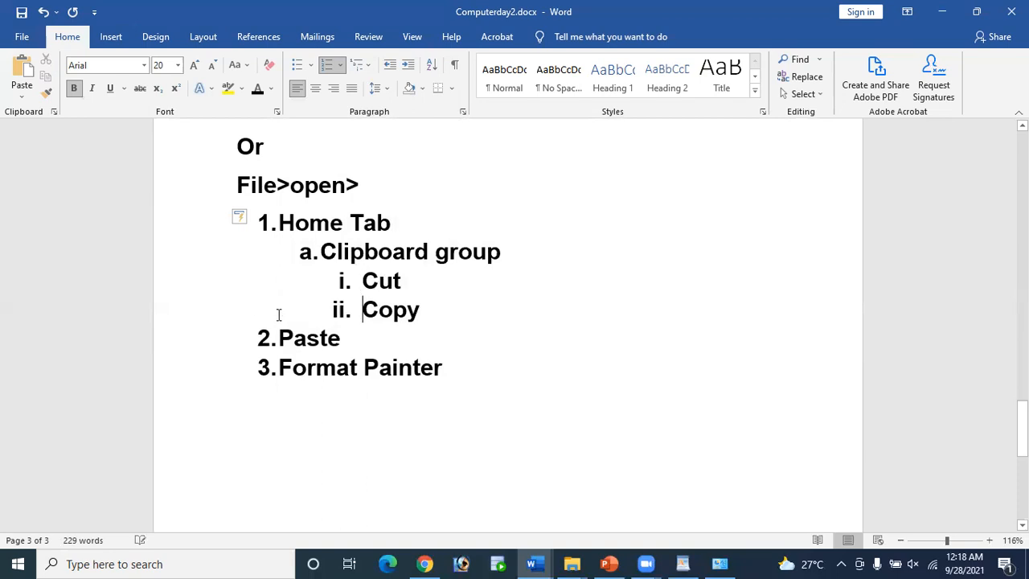
{"action": "left_click", "coordinate": [280, 338]}
{"action": "key", "text": "Tab"}
{"action": "key", "text": "Tab"}
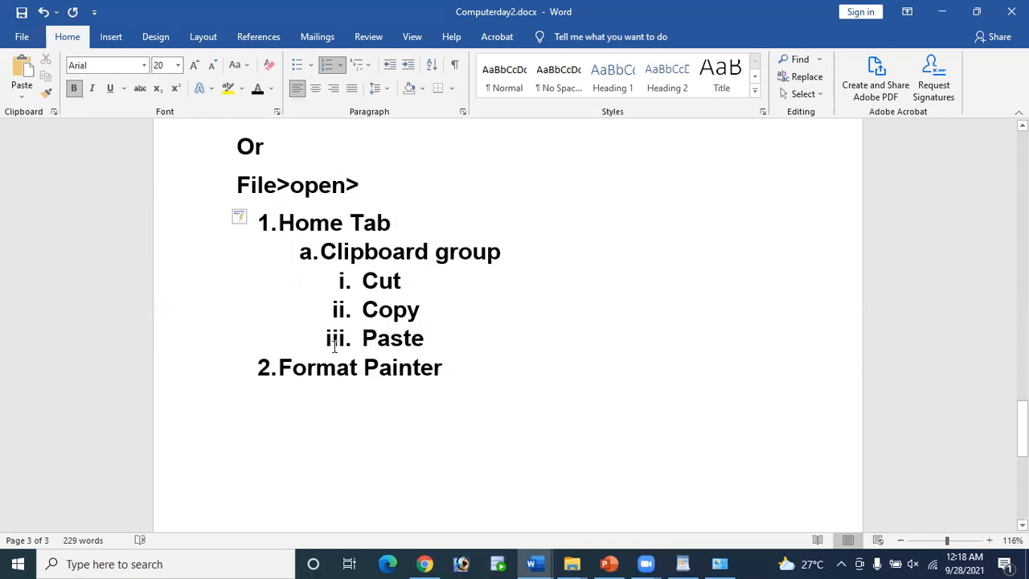
{"action": "left_click", "coordinate": [278, 366]}
{"action": "left_click", "coordinate": [280, 367]}
{"action": "key", "text": "Tab"}
{"action": "key", "text": "Tab"}
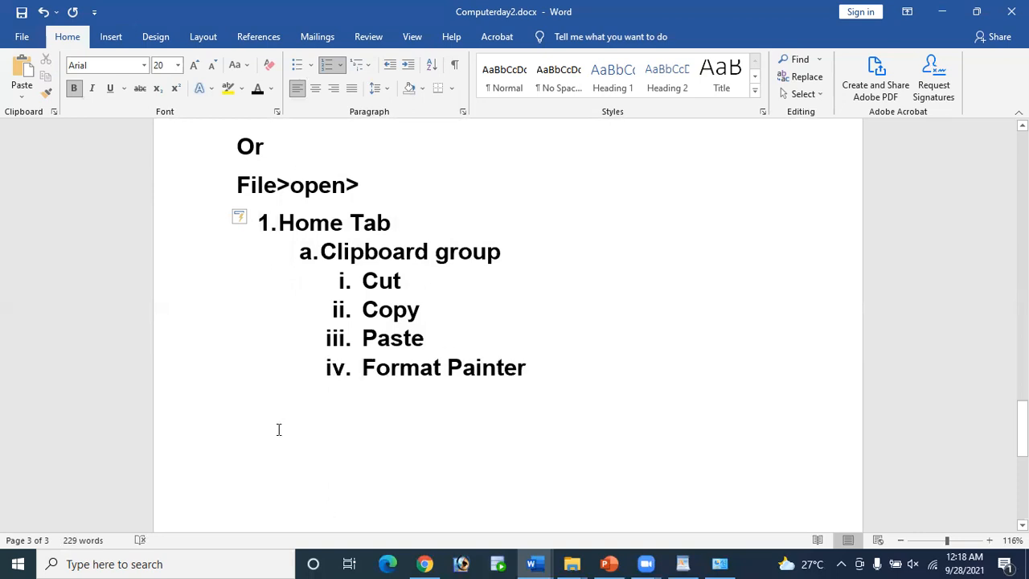
{"action": "left_click", "coordinate": [268, 223]}
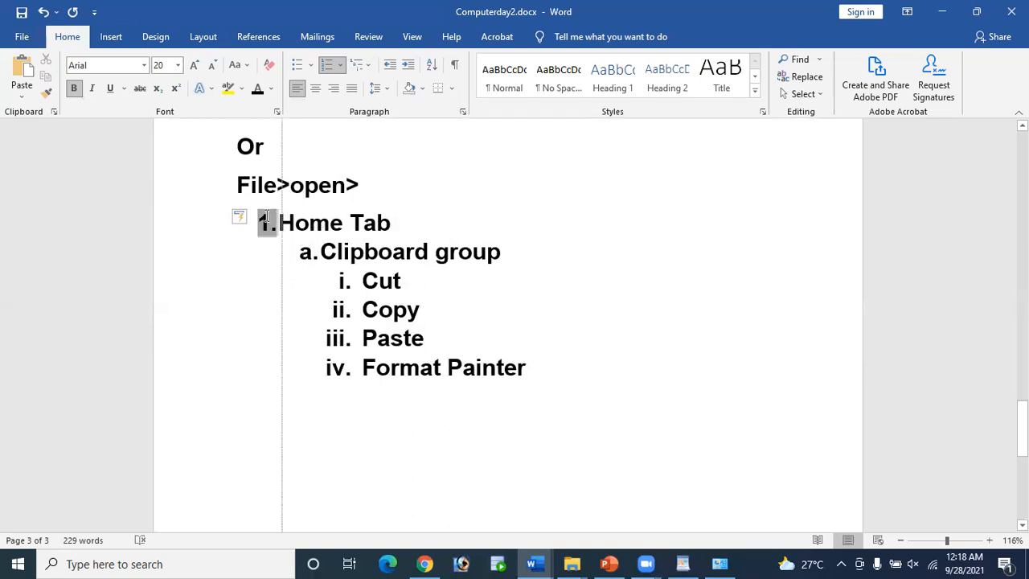
{"action": "left_click_drag", "start_coordinate": [286, 225], "coordinate": [295, 225]}
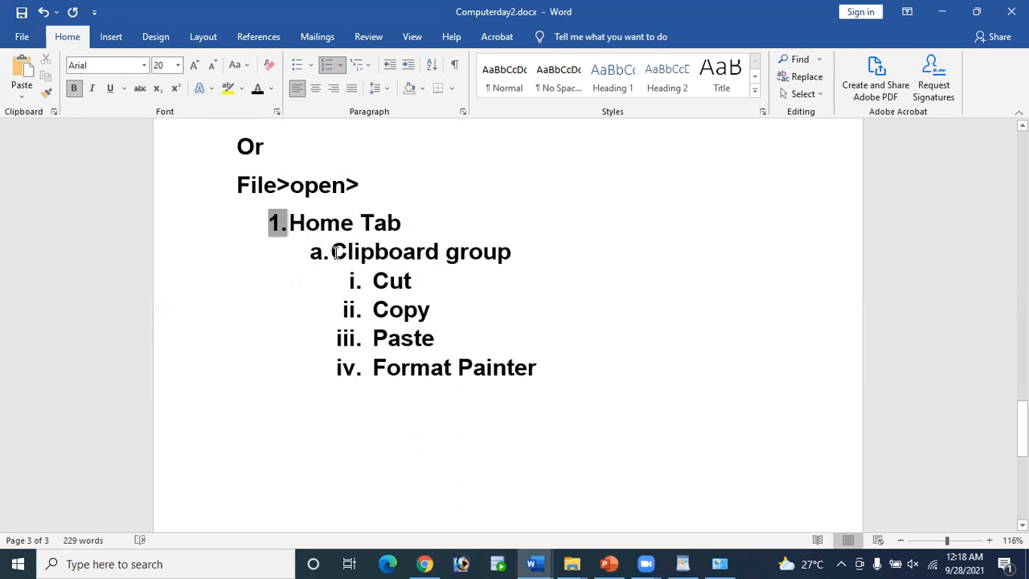
{"action": "triple_click", "coordinate": [509, 252]}
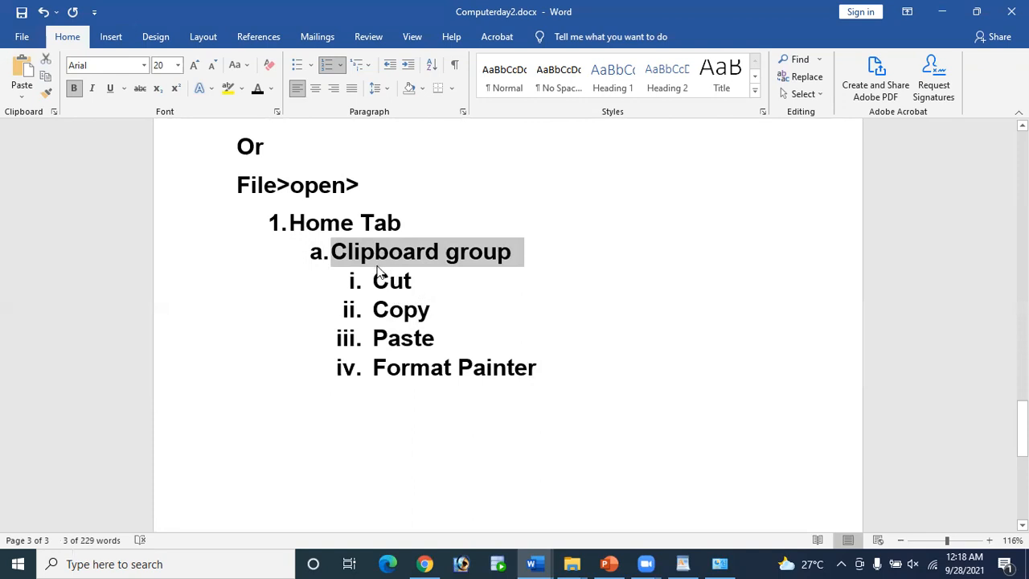
{"action": "left_click", "coordinate": [438, 254]}
{"action": "key", "text": "shift+Left"}
{"action": "key", "text": "shift+Left"}
{"action": "key", "text": "shift+Left"}
{"action": "key", "text": "shift+Left"}
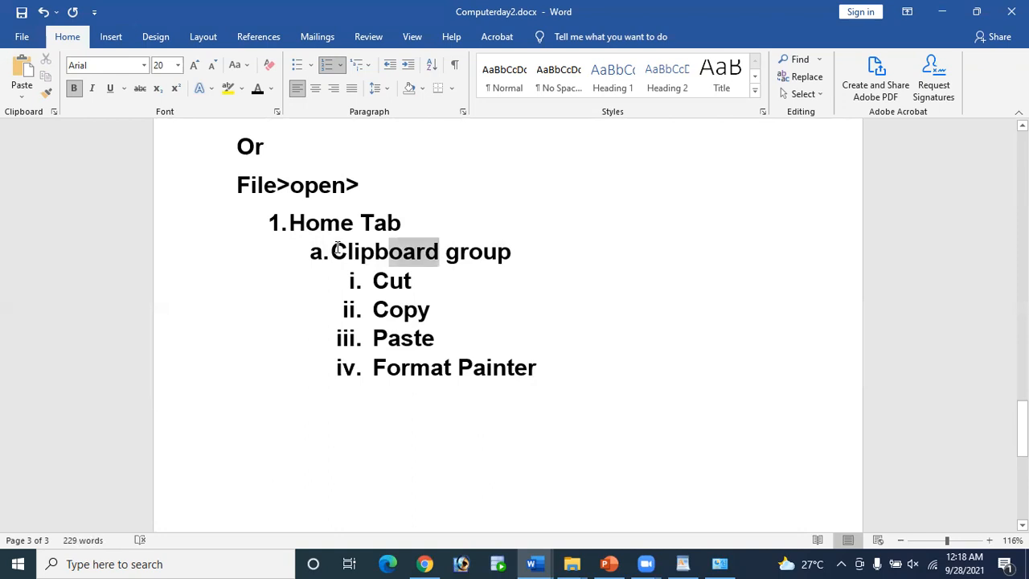
{"action": "left_click", "coordinate": [334, 252], "text": "shift"}
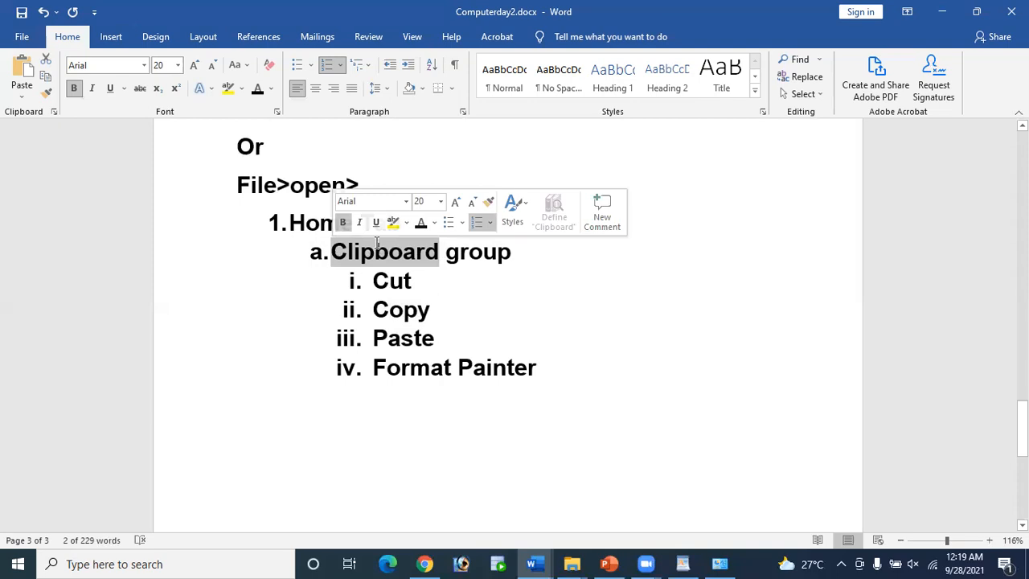
{"action": "left_click", "coordinate": [444, 252]}
{"action": "left_click_drag", "start_coordinate": [332, 254], "coordinate": [447, 265]}
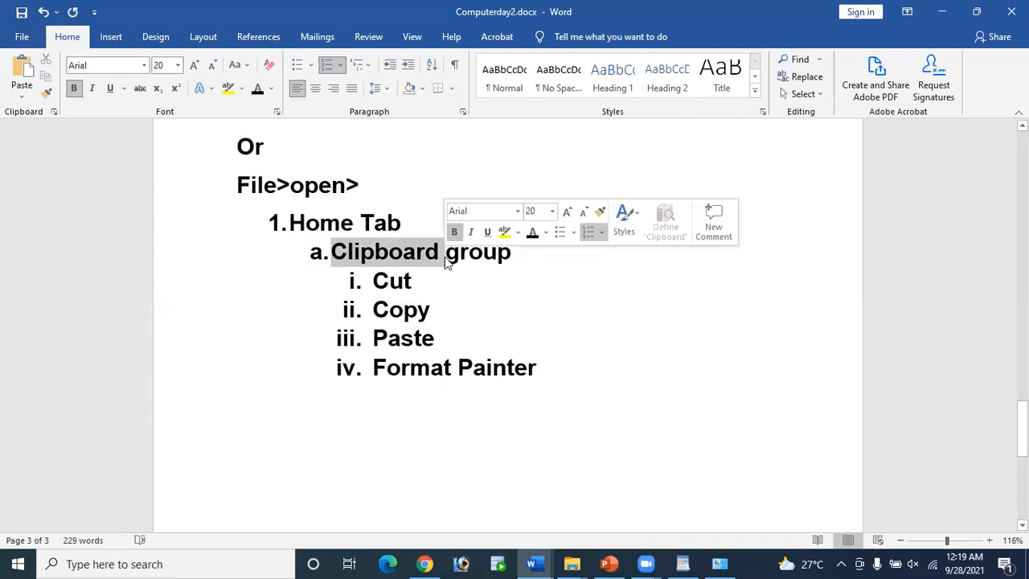
{"action": "left_click", "coordinate": [465, 316]}
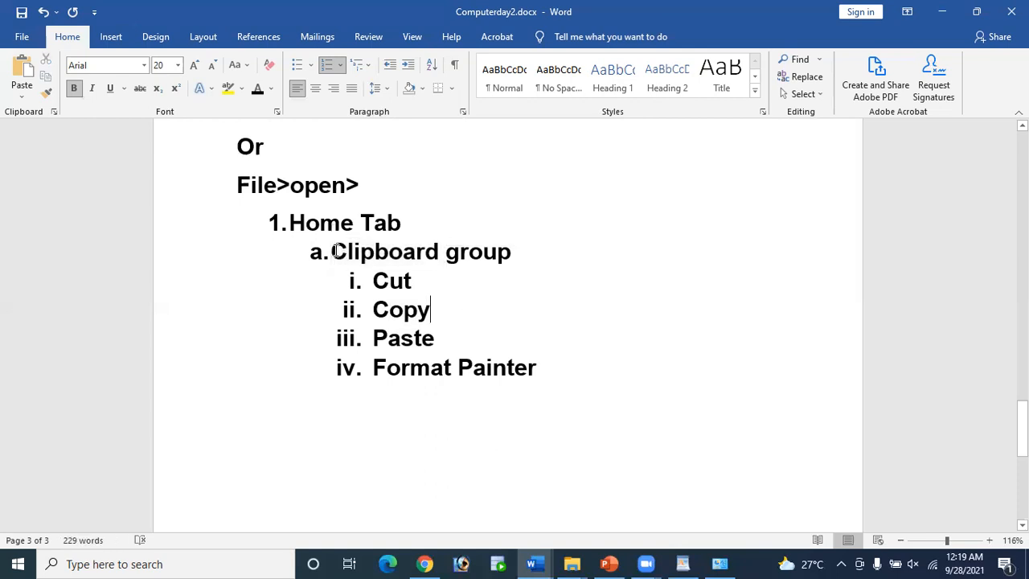
{"action": "double_click", "coordinate": [424, 264]}
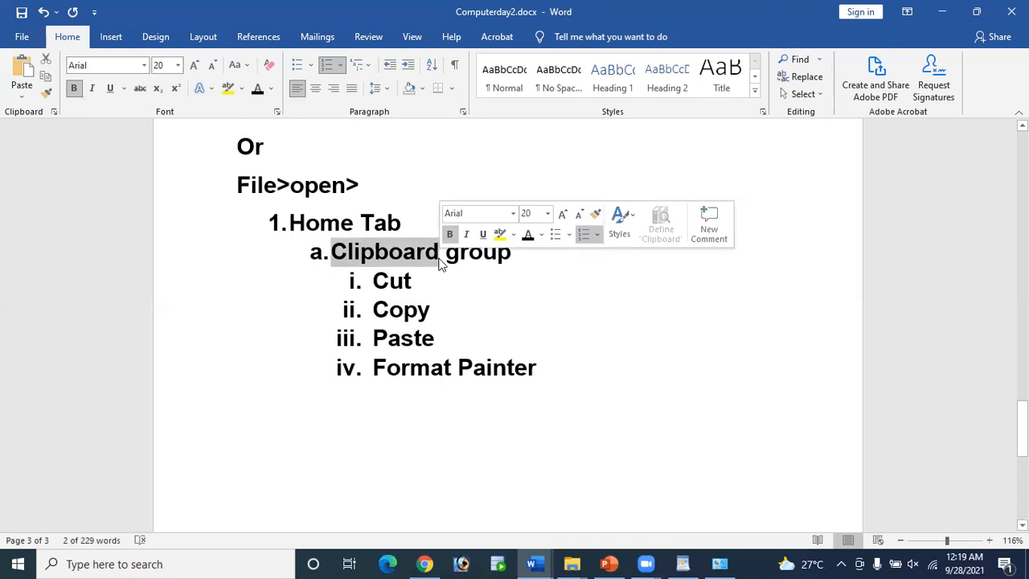
{"action": "left_click", "coordinate": [446, 303]}
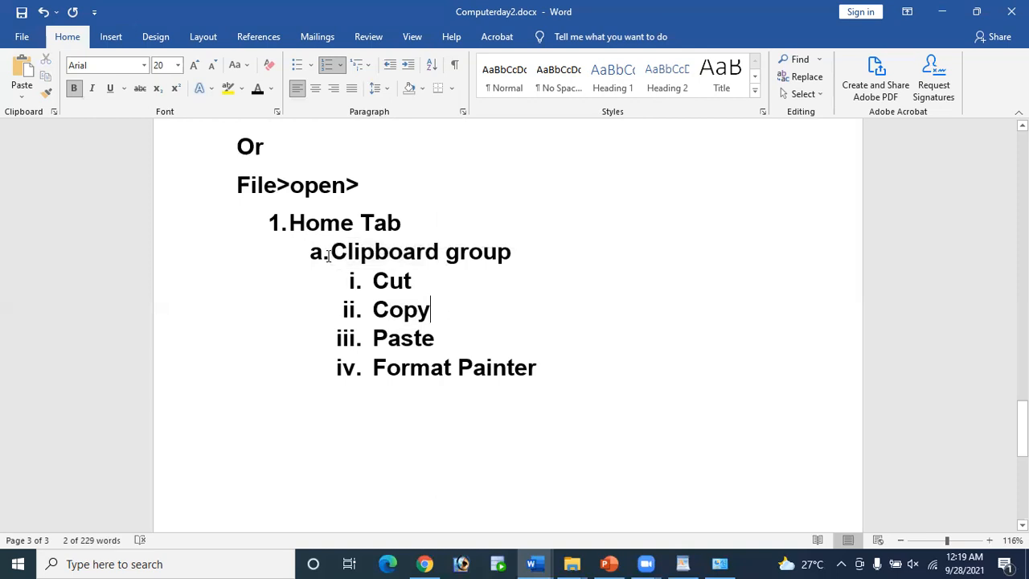
{"action": "double_click", "coordinate": [434, 259]}
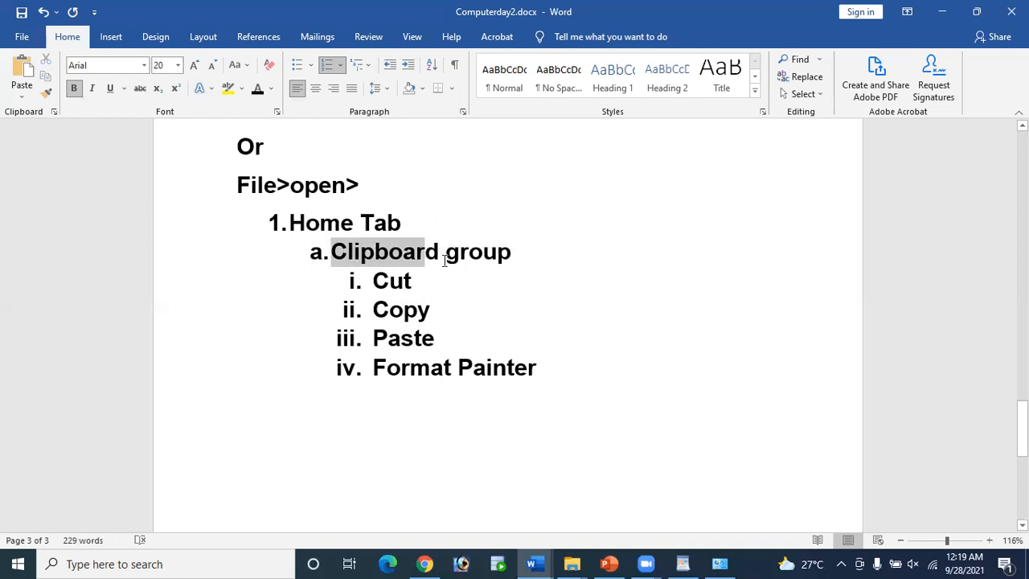
{"action": "left_click", "coordinate": [469, 279]}
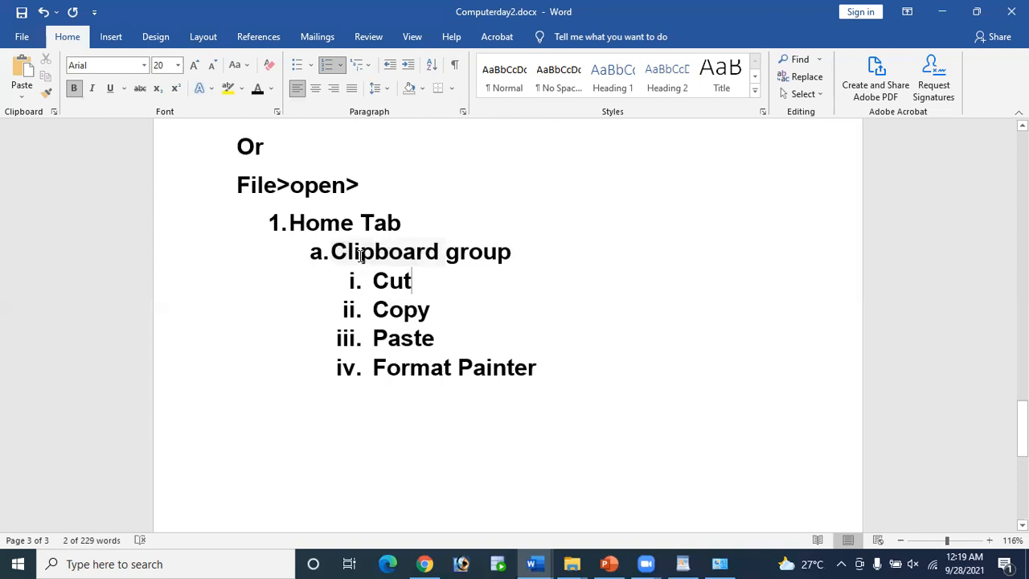
{"action": "triple_click", "coordinate": [519, 276]}
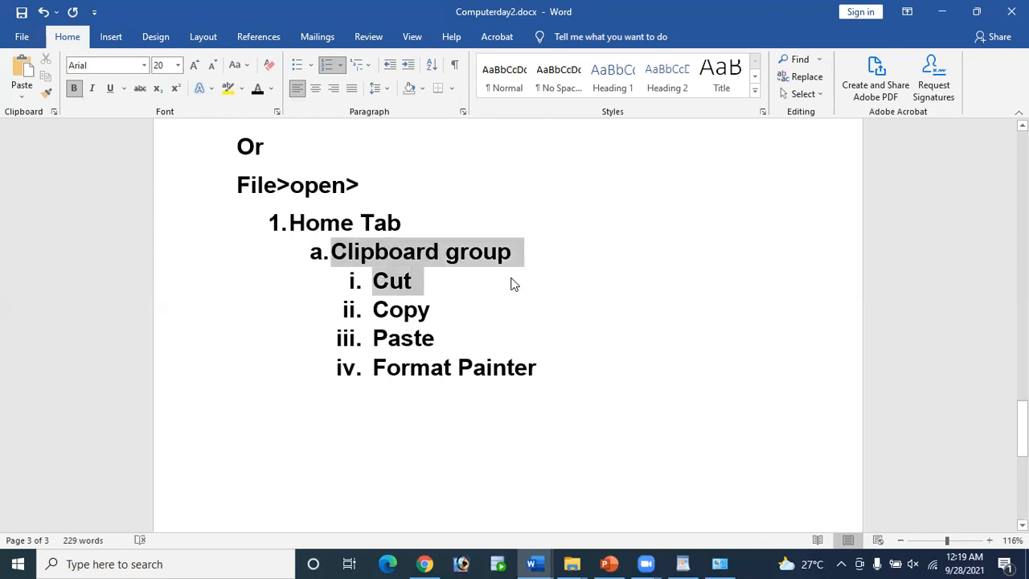
{"action": "left_click", "coordinate": [393, 274]}
{"action": "left_click_drag", "start_coordinate": [376, 277], "coordinate": [420, 278]}
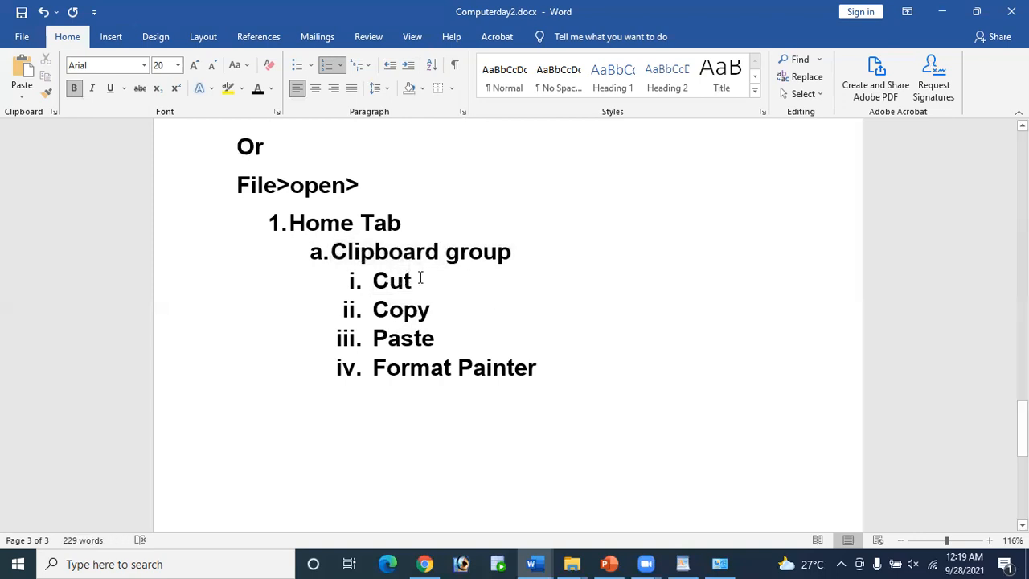
{"action": "left_click_drag", "start_coordinate": [381, 308], "coordinate": [447, 309]}
{"action": "mouse_move", "coordinate": [381, 336]}
{"action": "left_mouse_down"}
{"action": "mouse_move", "coordinate": [416, 336]}
{"action": "mouse_move", "coordinate": [547, 384]}
{"action": "left_mouse_up"}
Step: Review the list by selecting the 'Cut' item, then create blank Document6 with Ctrl+N
{"action": "left_click", "coordinate": [280, 420]}
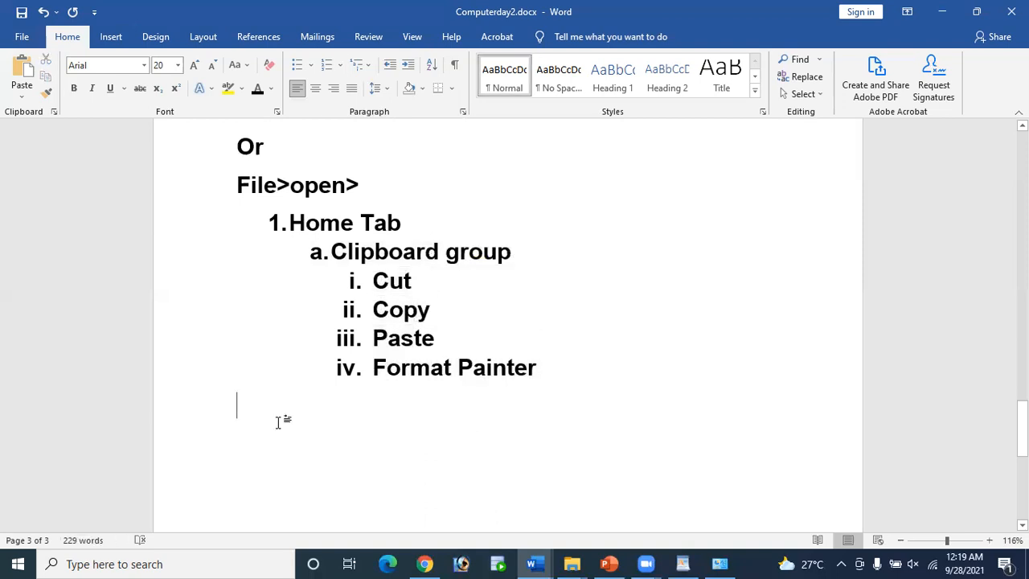
{"action": "scroll", "coordinate": [535, 517], "scroll_direction": "down", "scroll_amount": 2}
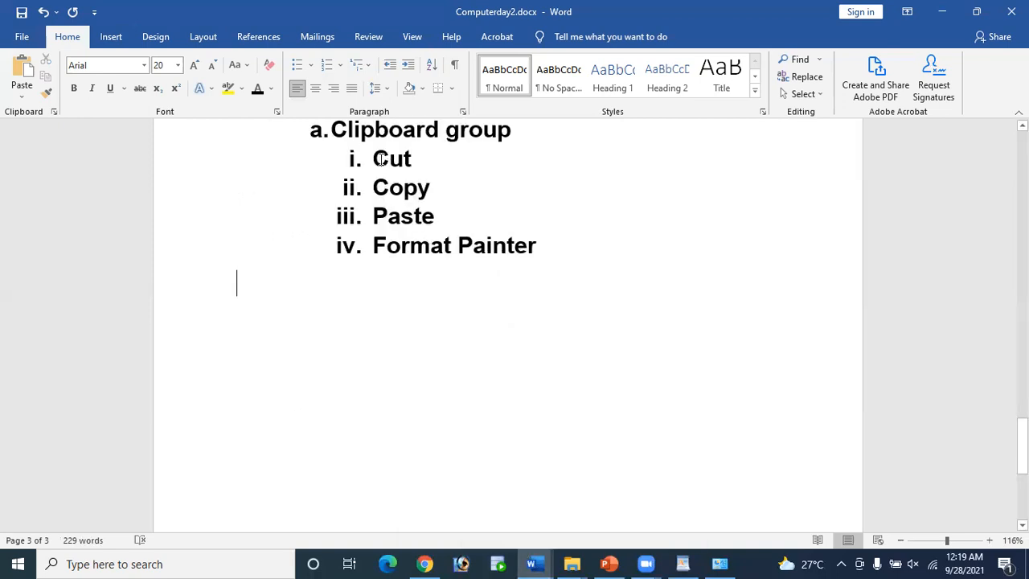
{"action": "double_click", "coordinate": [441, 166]}
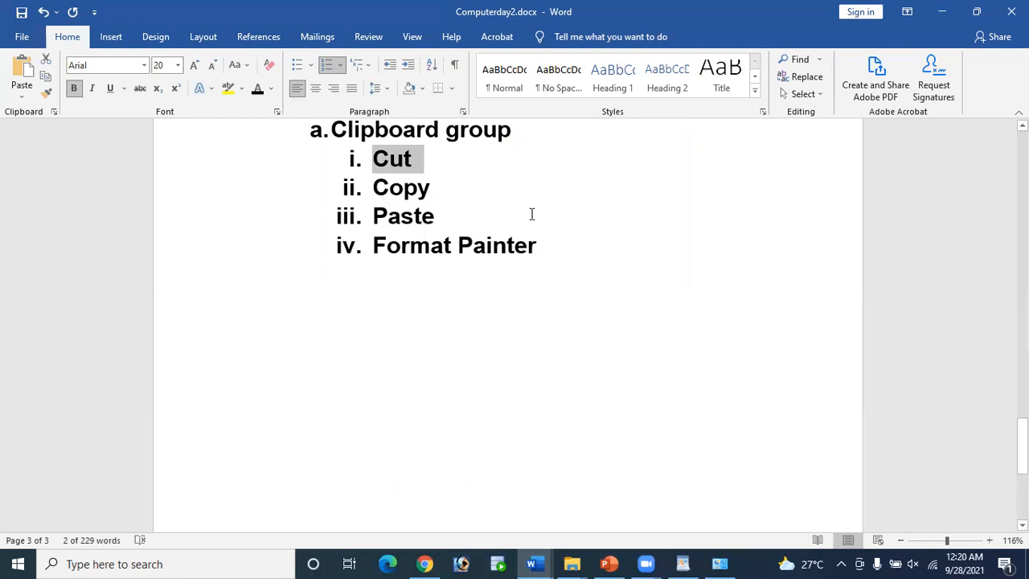
{"action": "left_click", "coordinate": [540, 245]}
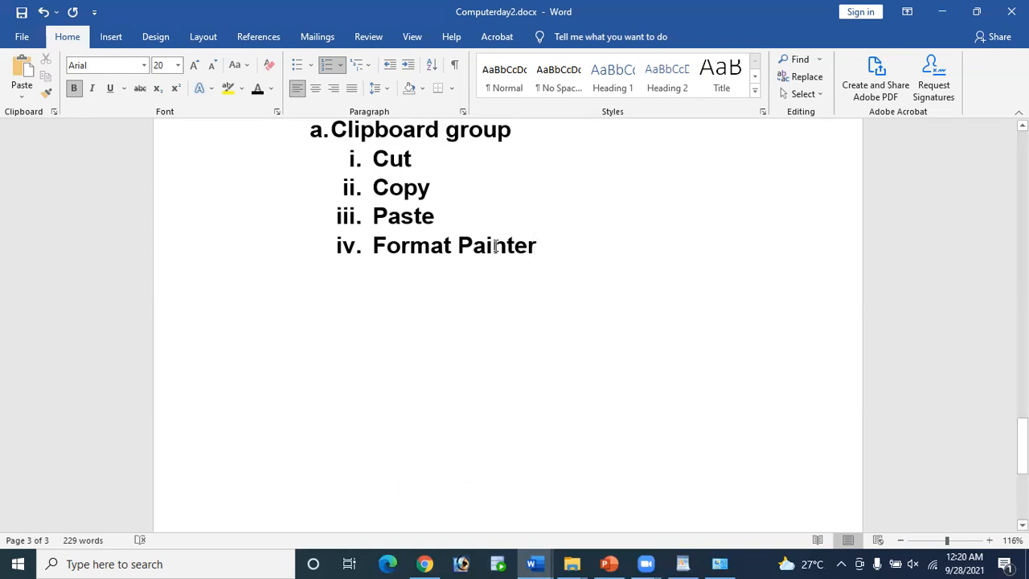
{"action": "scroll", "coordinate": [487, 241], "scroll_direction": "up", "scroll_amount": 6}
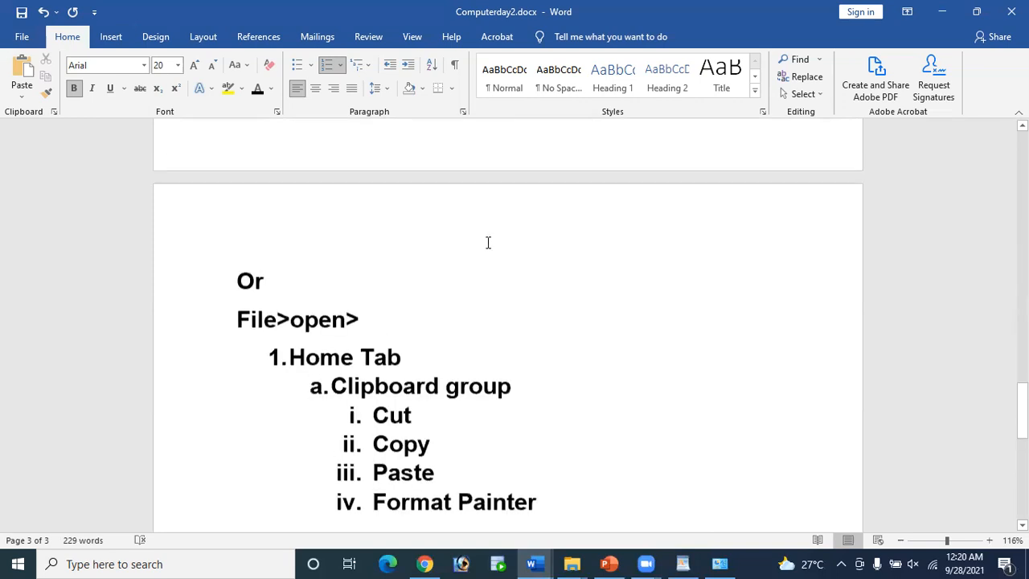
{"action": "scroll", "coordinate": [488, 243], "scroll_direction": "down", "scroll_amount": 5}
{"action": "scroll", "coordinate": [488, 243], "scroll_direction": "down", "scroll_amount": 1}
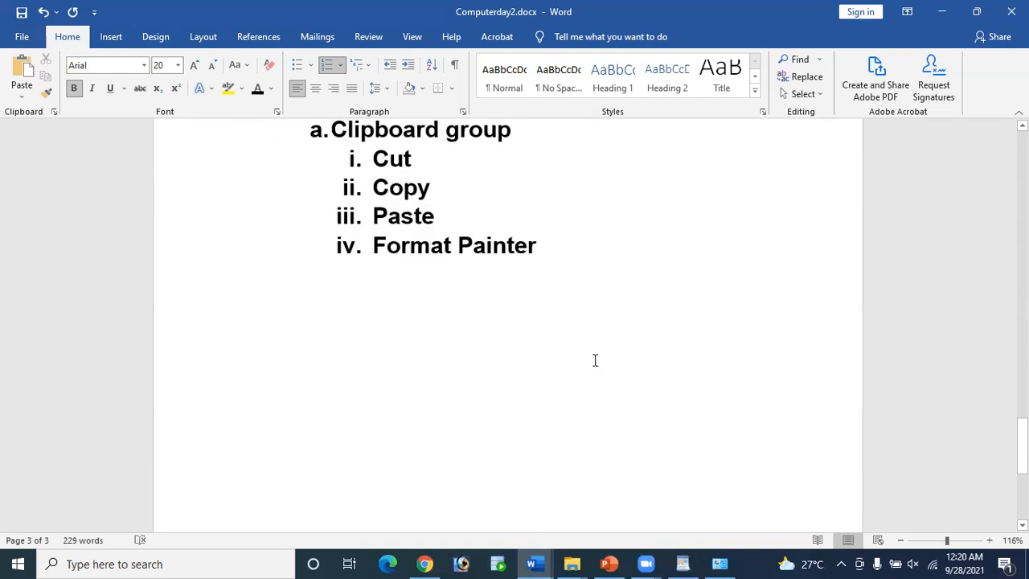
{"action": "key", "text": "ctrl+n"}
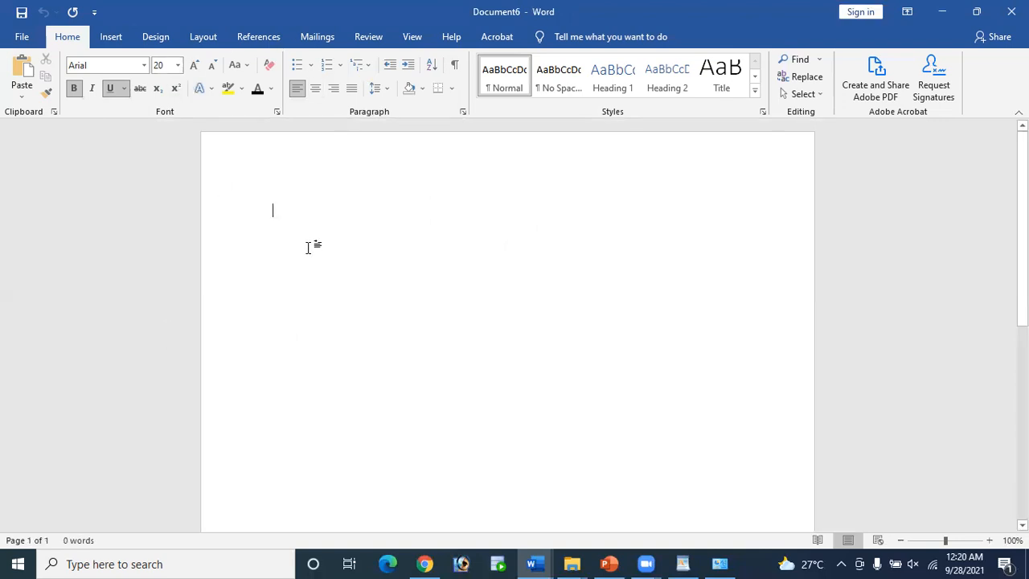
Step: Set the font to Arial at size 20
{"action": "left_click", "coordinate": [144, 65]}
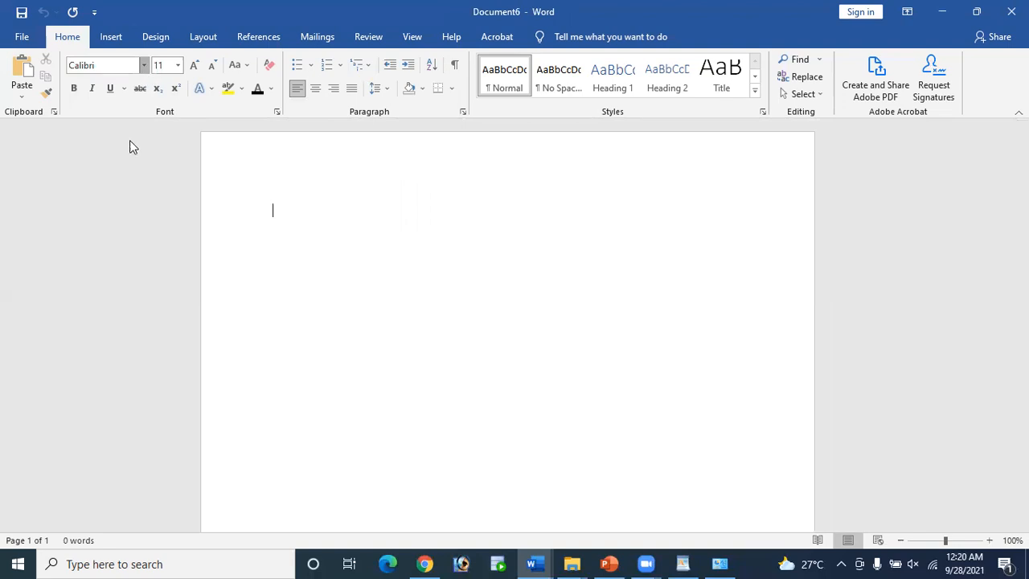
{"action": "left_click", "coordinate": [103, 155]}
{"action": "left_click", "coordinate": [178, 65]}
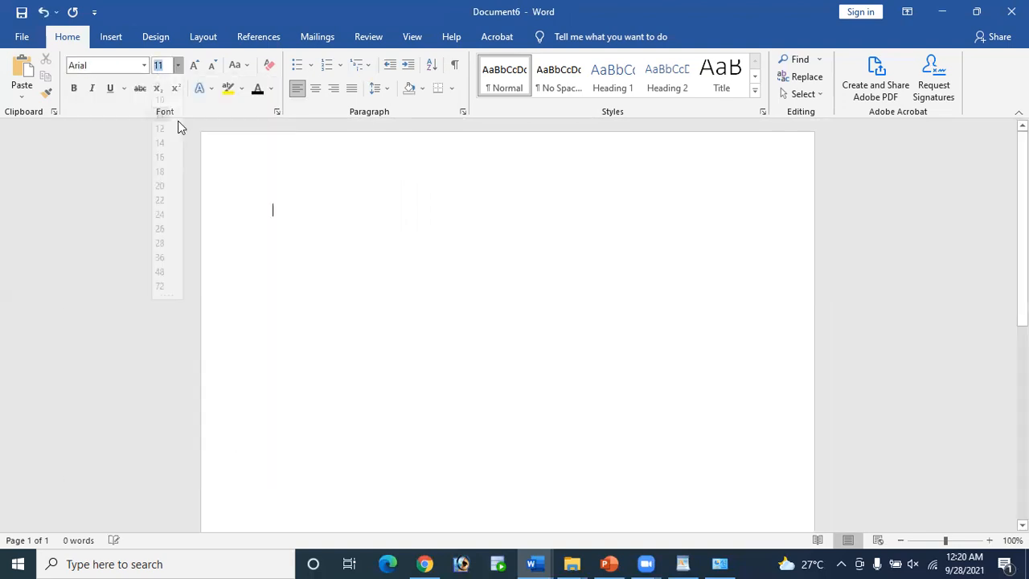
{"action": "left_click", "coordinate": [161, 198]}
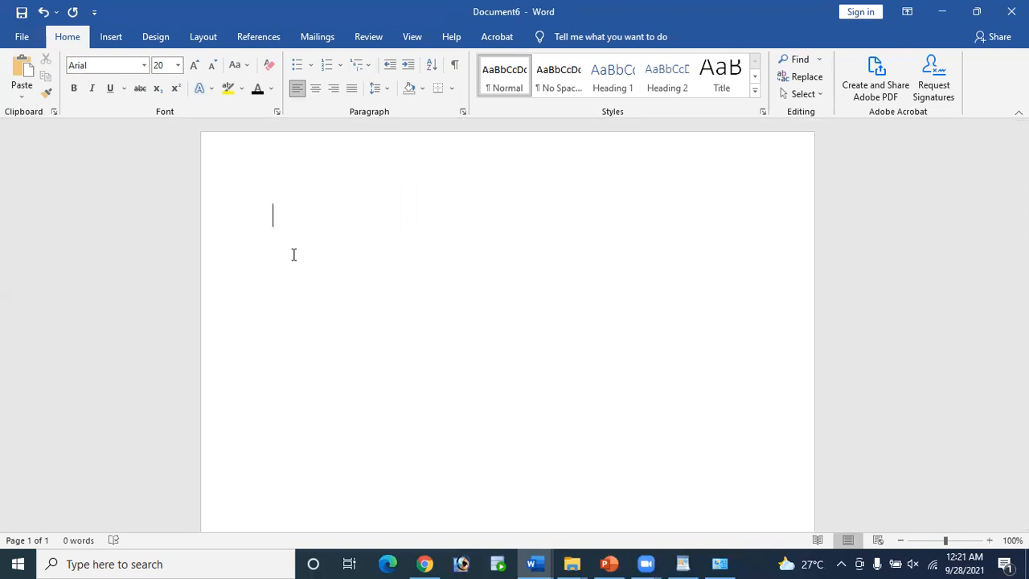
Step: Type the heading 'Auto text function:', make it bold and underlined, and start a new line
{"action": "type", "text": "A"}
{"action": "type", "text": "uto "}
{"action": "type", "text": "tex"}
{"action": "type", "text": "fun"}
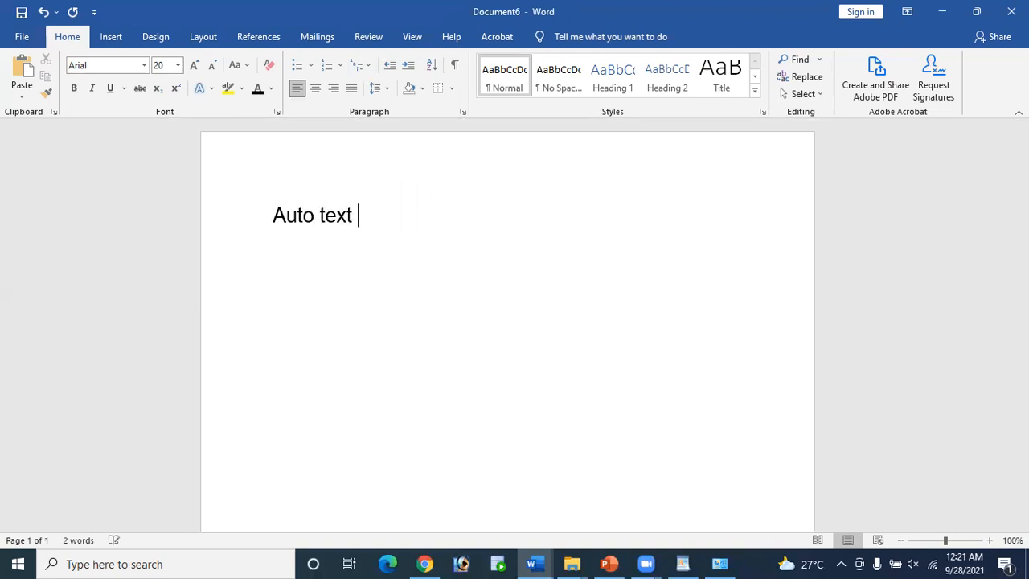
{"action": "type", "text": "ction"}
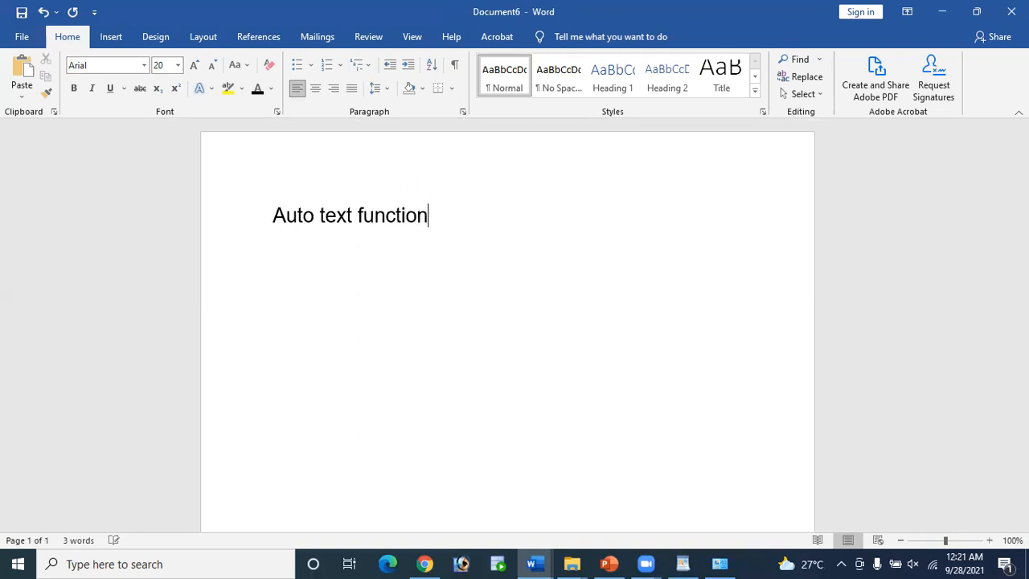
{"action": "type", "text": ":"}
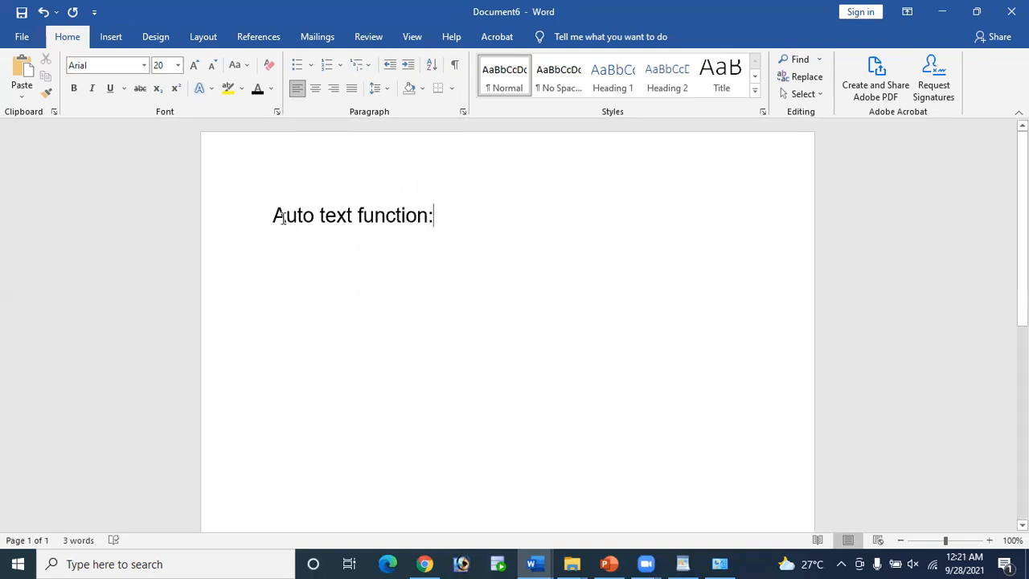
{"action": "left_click_drag", "start_coordinate": [273, 214], "coordinate": [495, 214]}
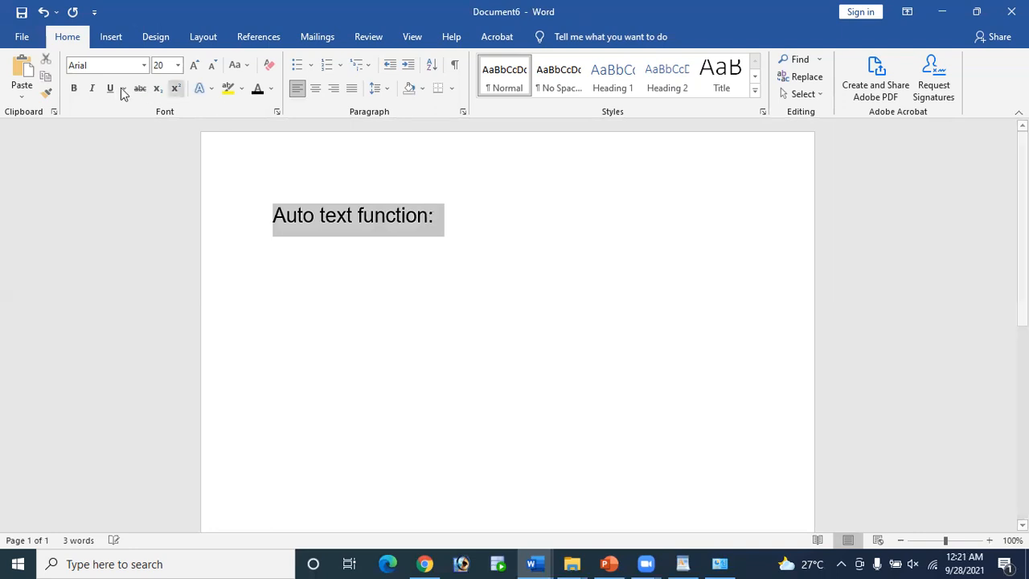
{"action": "left_click", "coordinate": [73, 88]}
{"action": "left_click", "coordinate": [112, 88]}
{"action": "left_click", "coordinate": [462, 222]}
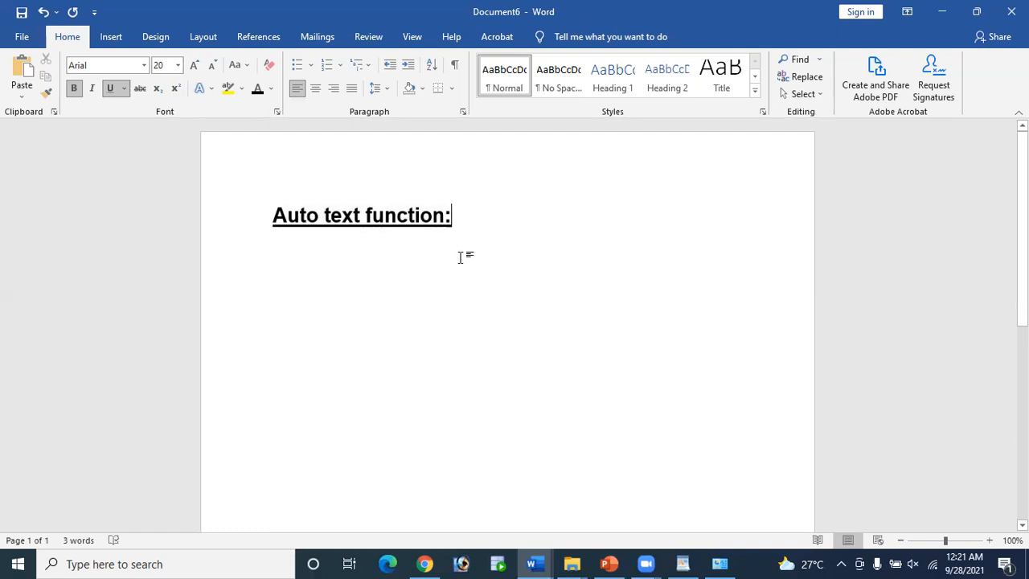
{"action": "key", "text": "Return"}
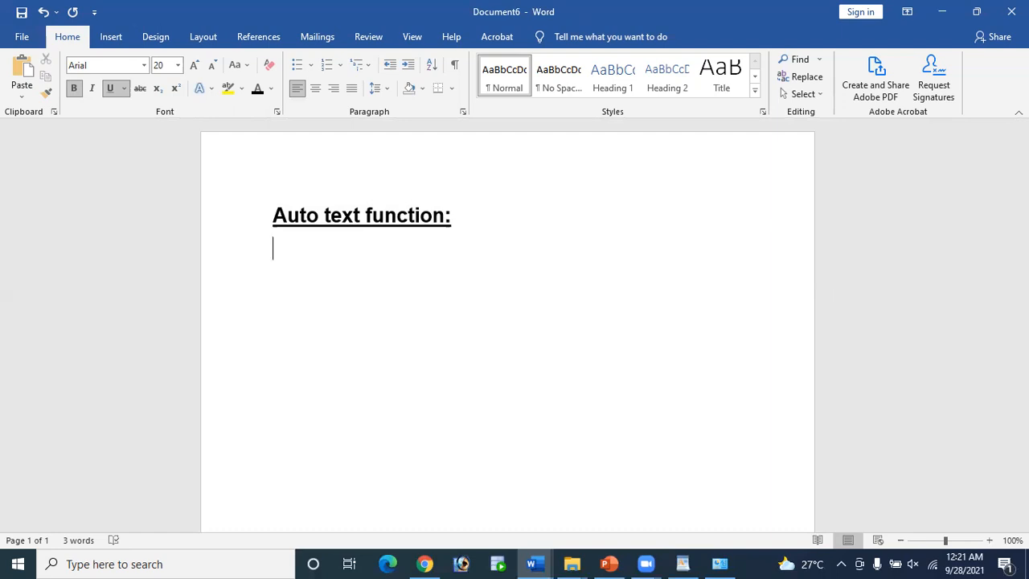
Step: Turn off bold and underline, then enter =rand() to generate sample paragraphs
{"action": "type", "text": "="}
{"action": "key", "text": "BackSpace"}
{"action": "key", "text": "ctrl+u"}
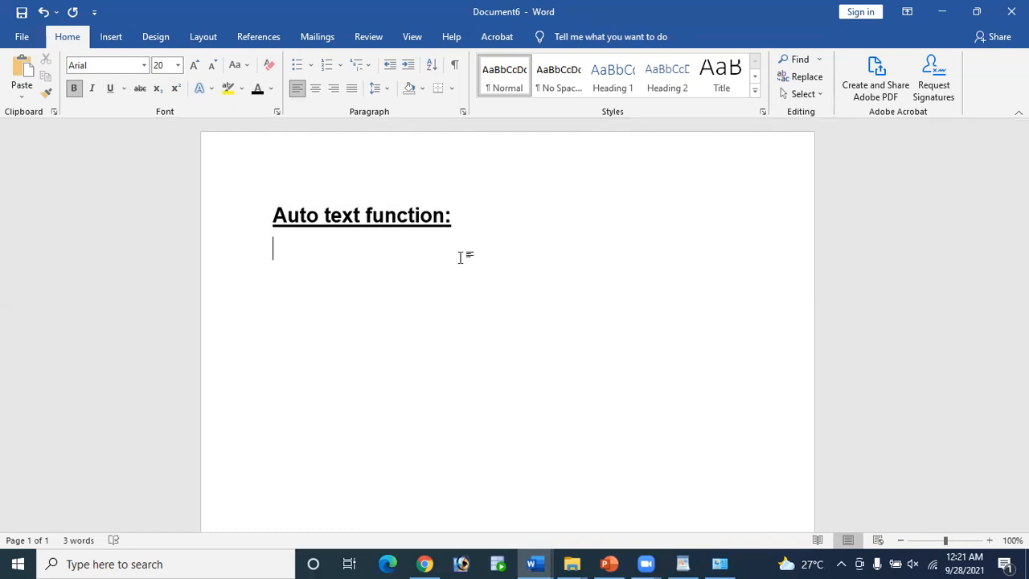
{"action": "key", "text": "ctrl+b"}
{"action": "type", "text": "=ra"}
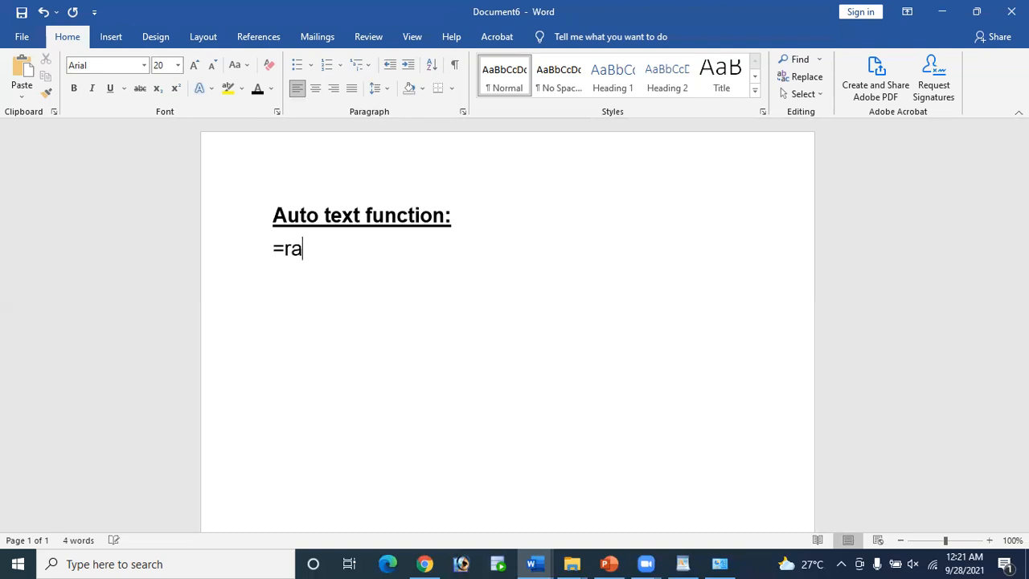
{"action": "type", "text": "nd"}
{"action": "key", "text": "BackSpace"}
{"action": "key", "text": "BackSpace"}
{"action": "key", "text": "BackSpace"}
{"action": "key", "text": "BackSpace"}
{"action": "key", "text": "BackSpace"}
{"action": "type", "text": "=rand("}
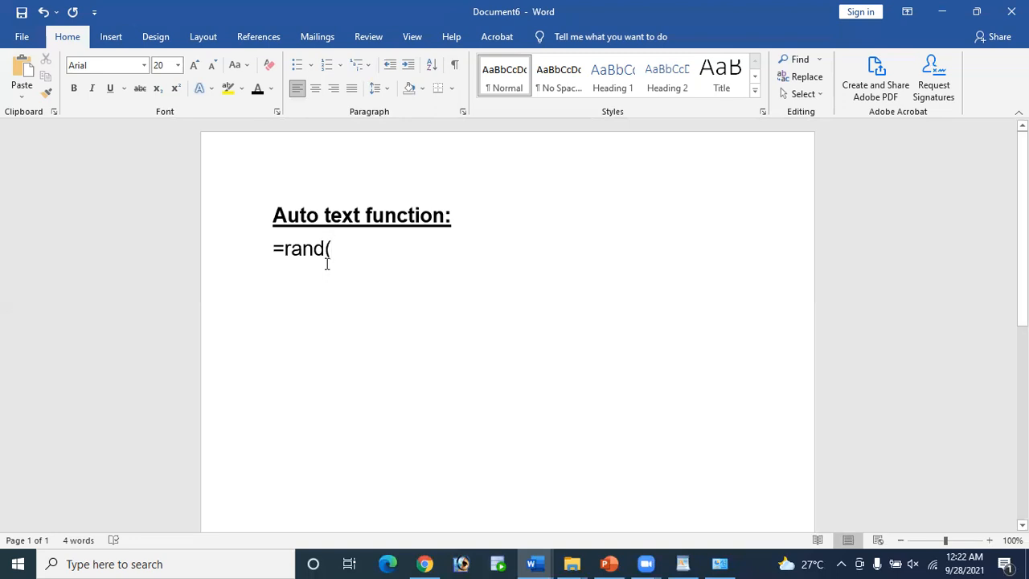
{"action": "type", "text": ")"}
{"action": "key", "text": "Return"}
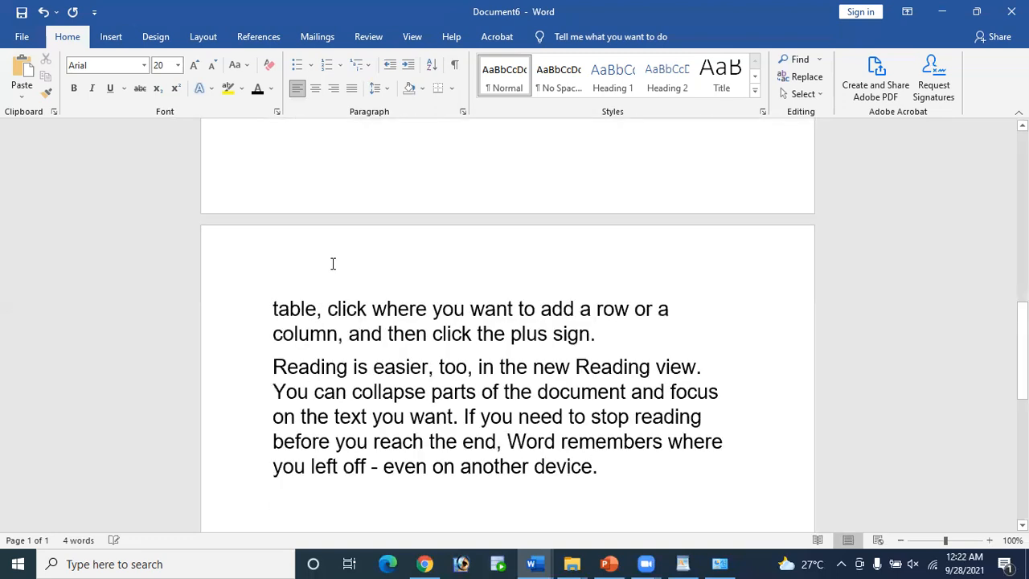
{"action": "scroll", "coordinate": [333, 265], "scroll_direction": "up", "scroll_amount": 15}
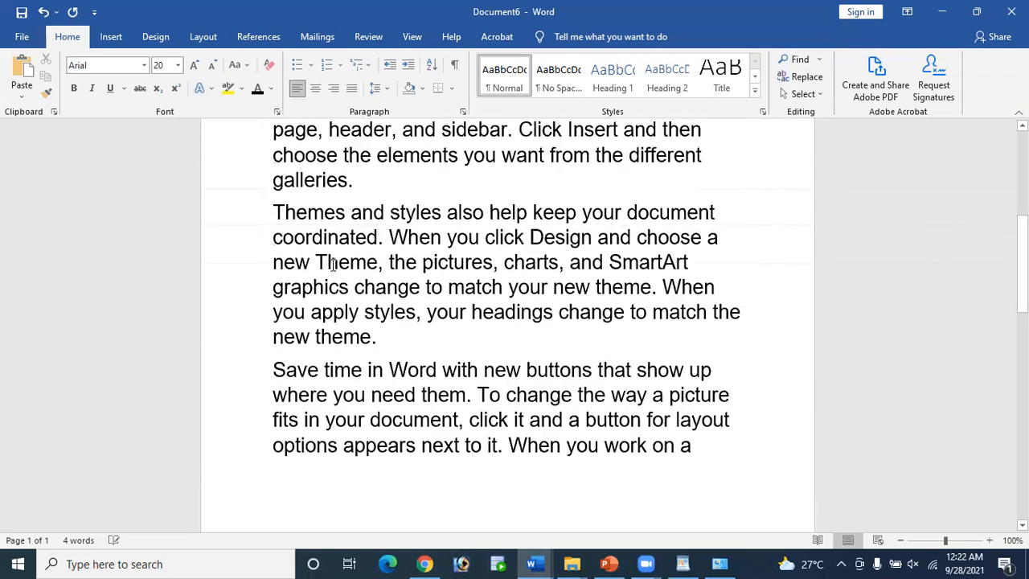
{"action": "scroll", "coordinate": [332, 265], "scroll_direction": "up", "scroll_amount": 4}
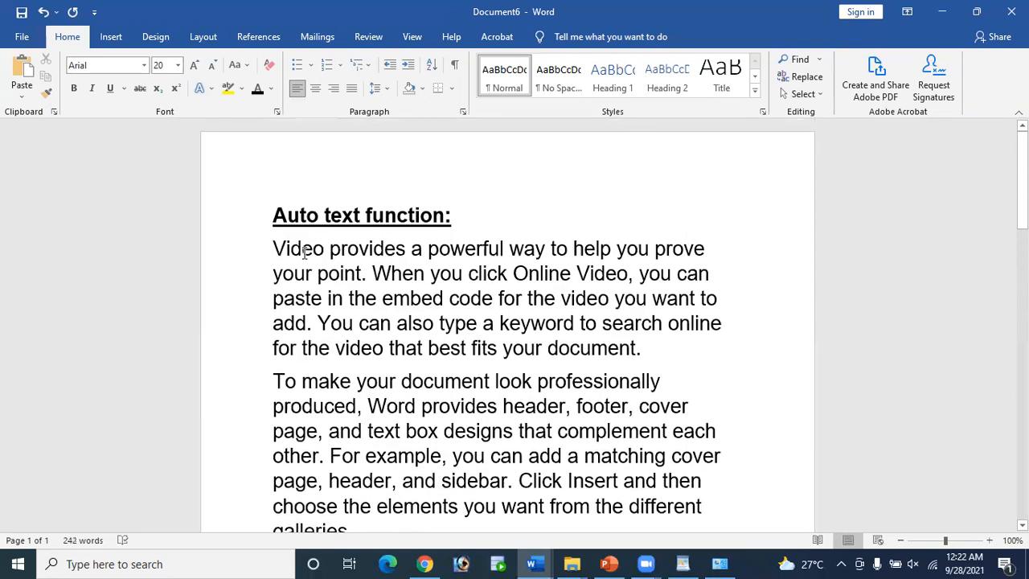
{"action": "scroll", "coordinate": [305, 251], "scroll_direction": "down", "scroll_amount": 1}
{"action": "left_click_drag", "start_coordinate": [274, 207], "coordinate": [372, 487]}
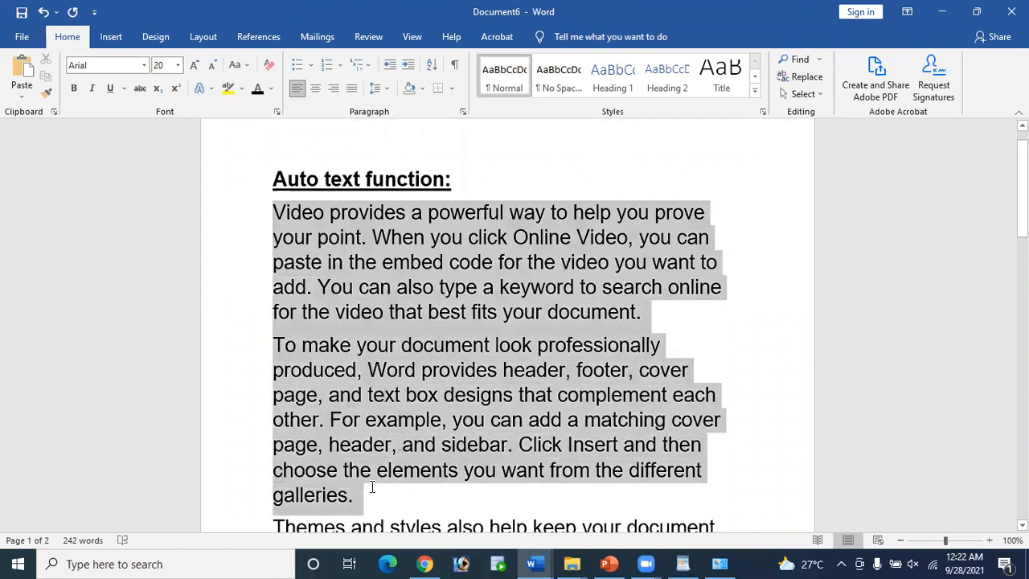
{"action": "scroll", "coordinate": [281, 321], "scroll_direction": "down", "scroll_amount": 3}
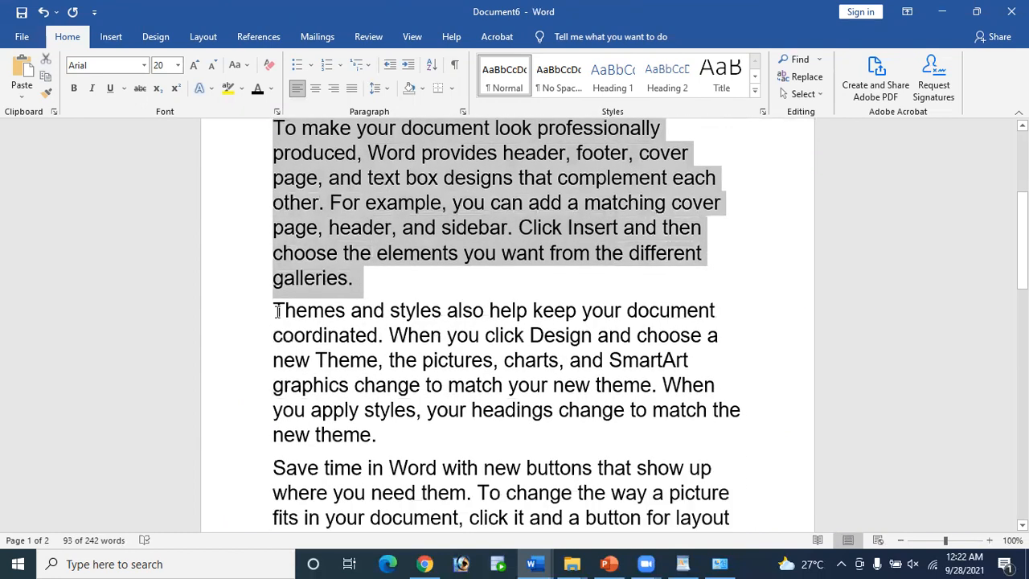
{"action": "left_click", "coordinate": [276, 311]}
{"action": "left_click", "coordinate": [377, 438], "text": "shift"}
{"action": "scroll", "coordinate": [310, 371], "scroll_direction": "down", "scroll_amount": 2}
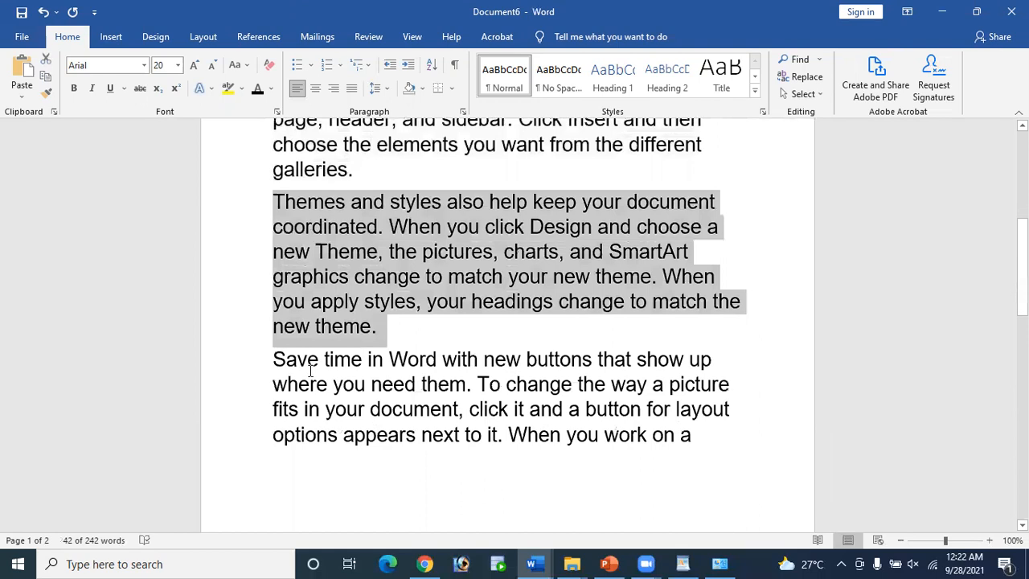
{"action": "left_click_drag", "start_coordinate": [275, 359], "coordinate": [646, 469]}
{"action": "scroll", "coordinate": [638, 494], "scroll_direction": "down", "scroll_amount": 2}
{"action": "scroll", "coordinate": [638, 491], "scroll_direction": "down", "scroll_amount": 2}
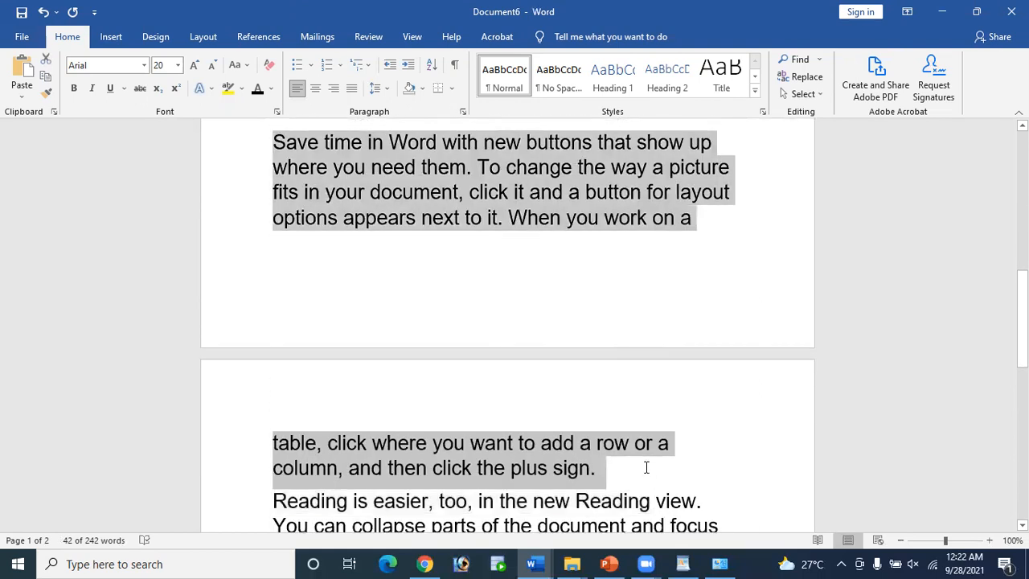
{"action": "scroll", "coordinate": [645, 467], "scroll_direction": "down", "scroll_amount": 3}
{"action": "left_click_drag", "start_coordinate": [273, 320], "coordinate": [611, 432]}
{"action": "scroll", "coordinate": [611, 432], "scroll_direction": "down", "scroll_amount": 3}
{"action": "scroll", "coordinate": [612, 438], "scroll_direction": "up", "scroll_amount": 11}
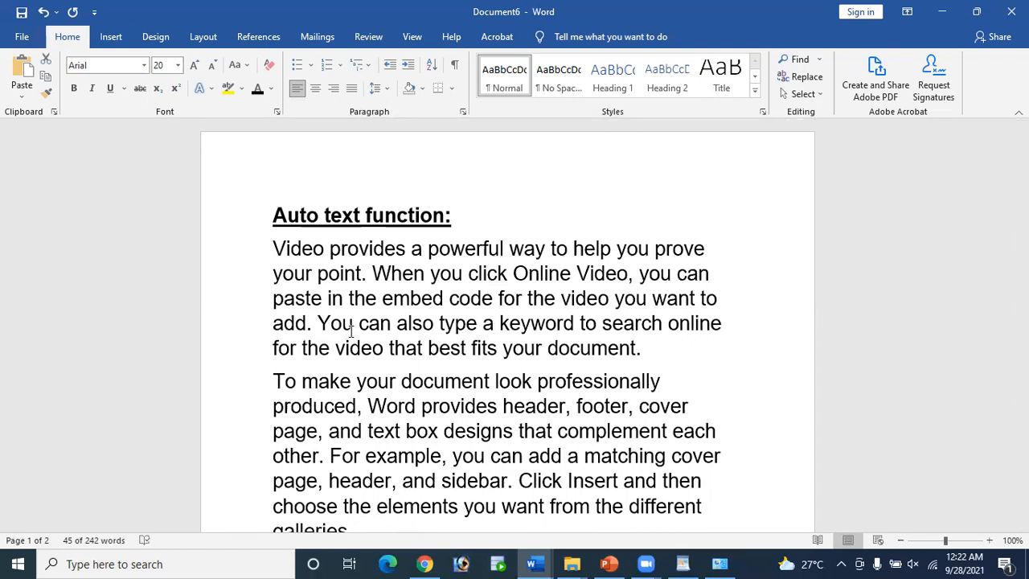
{"action": "scroll", "coordinate": [350, 329], "scroll_direction": "down", "scroll_amount": 5}
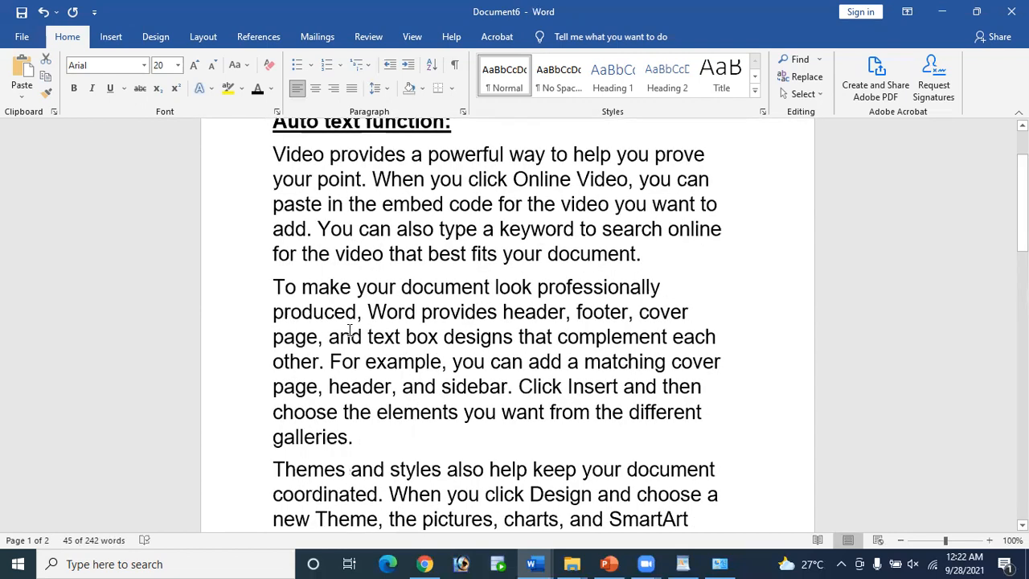
{"action": "scroll", "coordinate": [342, 328], "scroll_direction": "down", "scroll_amount": 1}
{"action": "scroll", "coordinate": [344, 233], "scroll_direction": "up", "scroll_amount": 1}
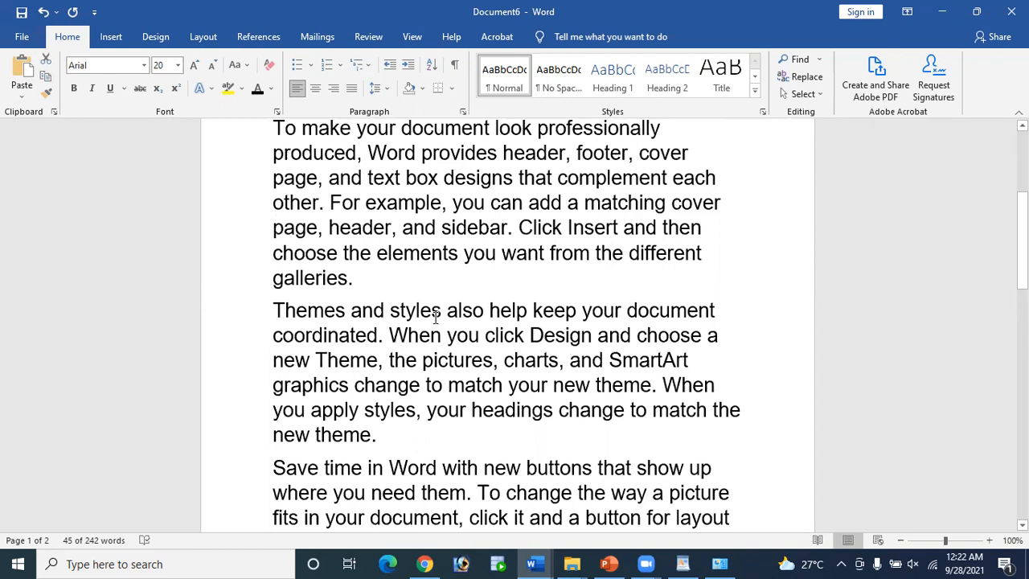
{"action": "scroll", "coordinate": [436, 316], "scroll_direction": "up", "scroll_amount": 2}
{"action": "scroll", "coordinate": [499, 438], "scroll_direction": "up", "scroll_amount": 3}
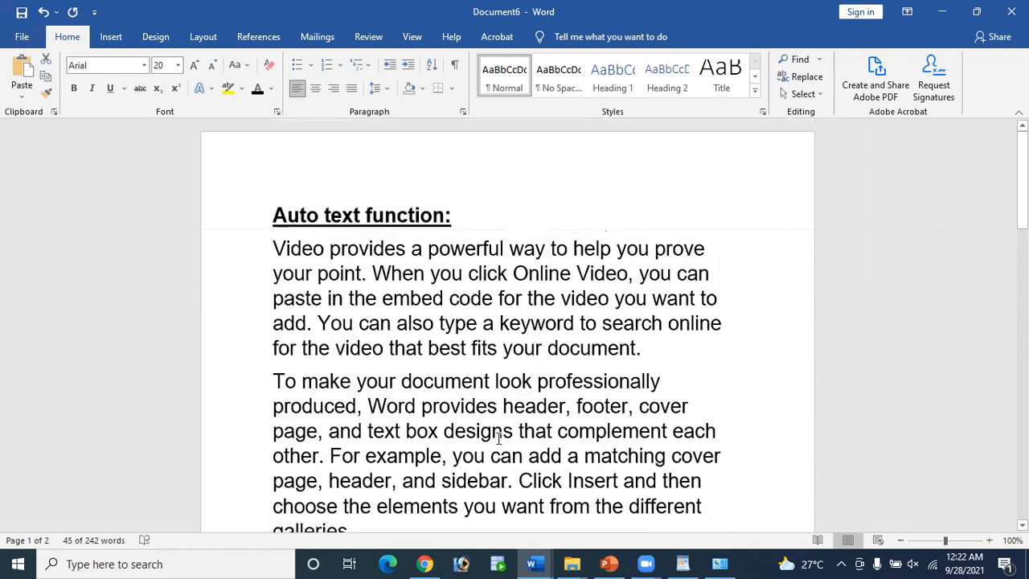
{"action": "key", "text": "ctrl+z"}
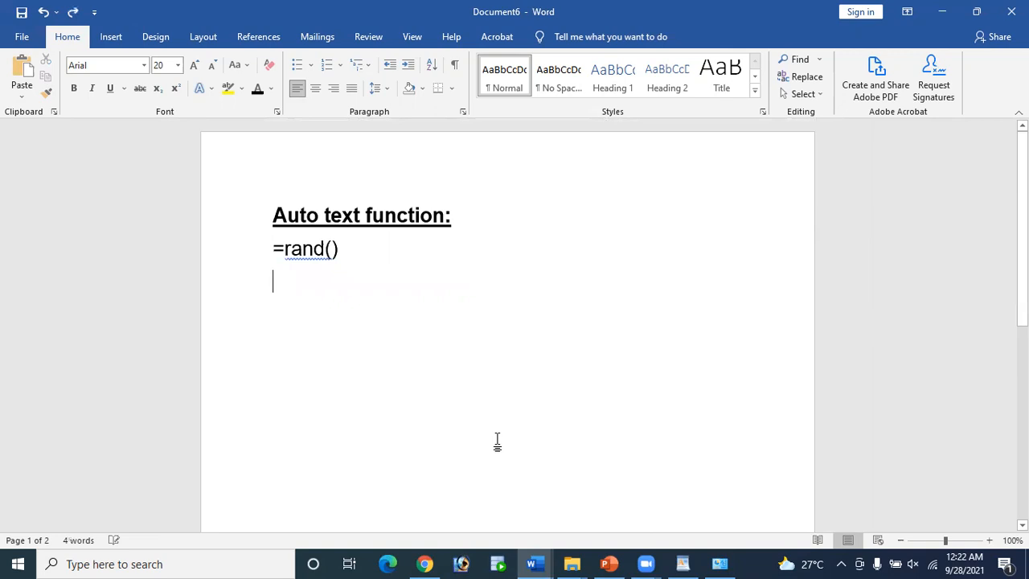
{"action": "triple_click", "coordinate": [345, 259]}
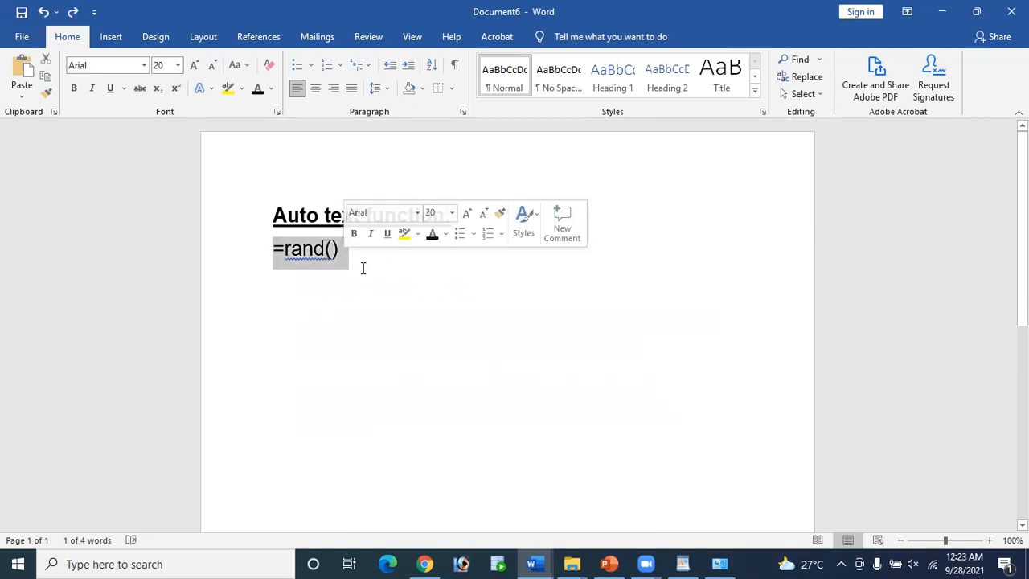
{"action": "left_click", "coordinate": [363, 267]}
{"action": "key", "text": "Return"}
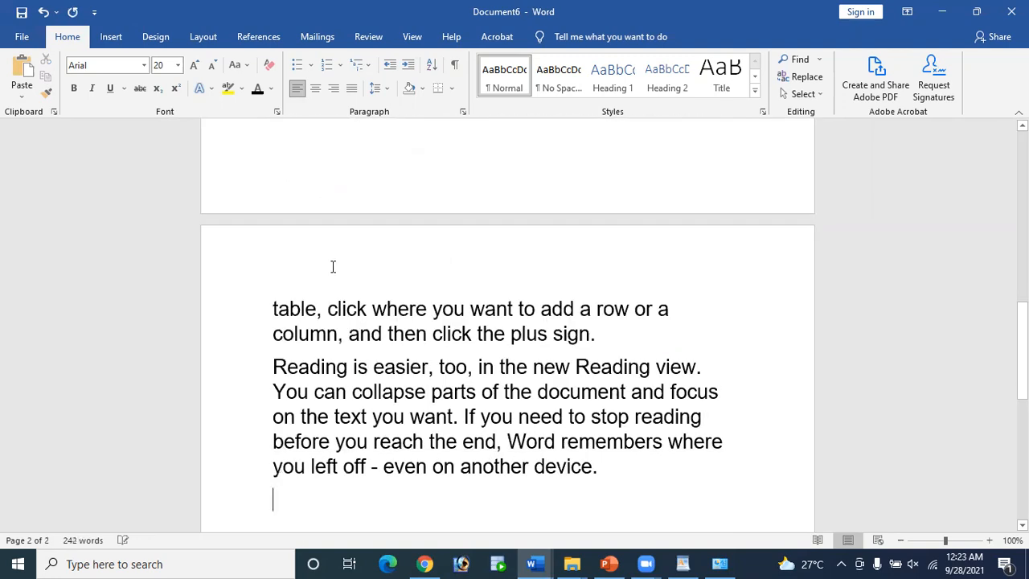
{"action": "scroll", "coordinate": [333, 266], "scroll_direction": "up", "scroll_amount": 15}
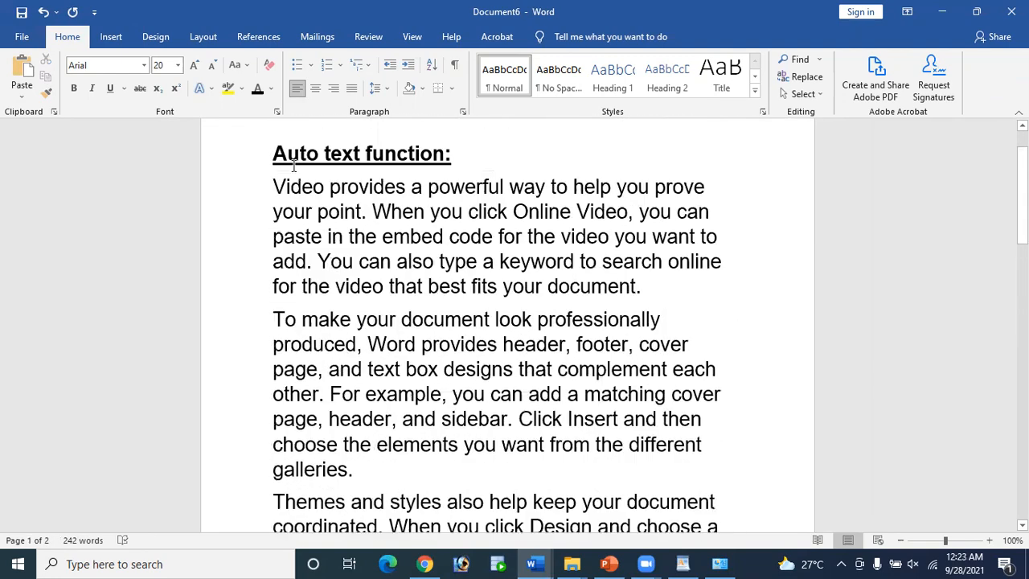
{"action": "left_click_drag", "start_coordinate": [275, 182], "coordinate": [636, 293]}
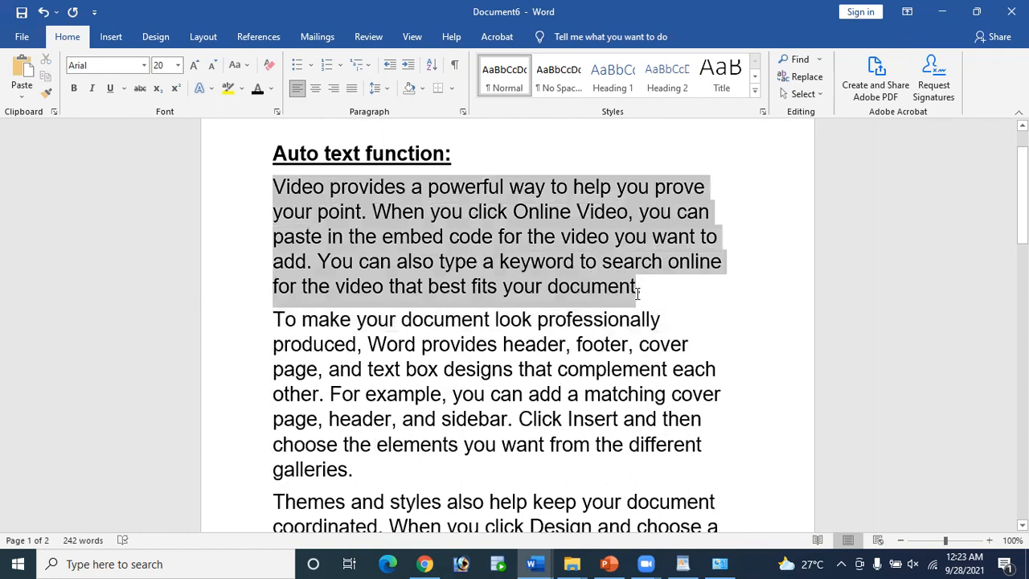
{"action": "scroll", "coordinate": [289, 225], "scroll_direction": "down", "scroll_amount": 1}
{"action": "left_click_drag", "start_coordinate": [274, 241], "coordinate": [383, 394]}
{"action": "scroll", "coordinate": [383, 395], "scroll_direction": "down", "scroll_amount": 2}
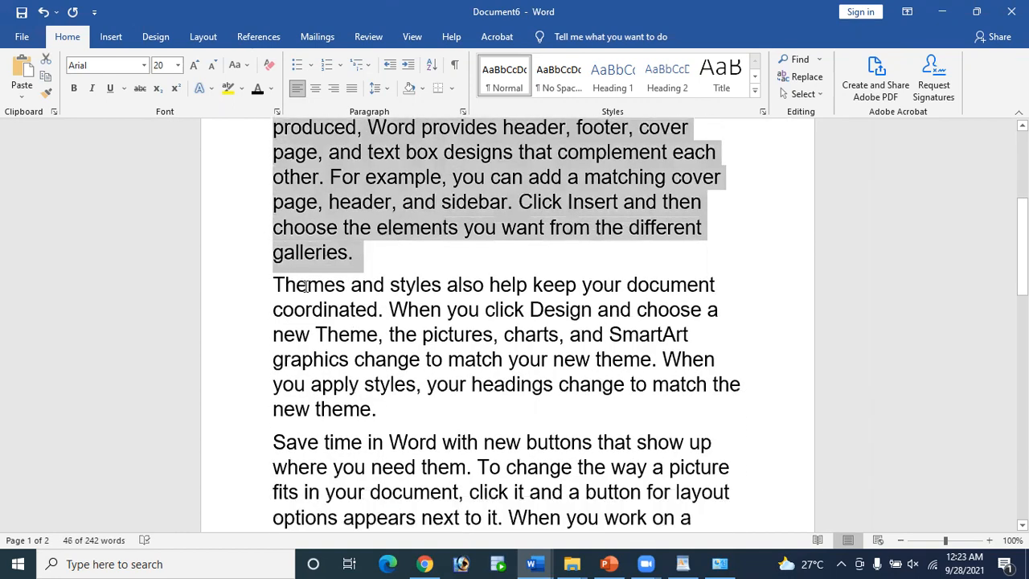
{"action": "left_click_drag", "start_coordinate": [275, 286], "coordinate": [376, 413]}
{"action": "scroll", "coordinate": [375, 410], "scroll_direction": "down", "scroll_amount": 1}
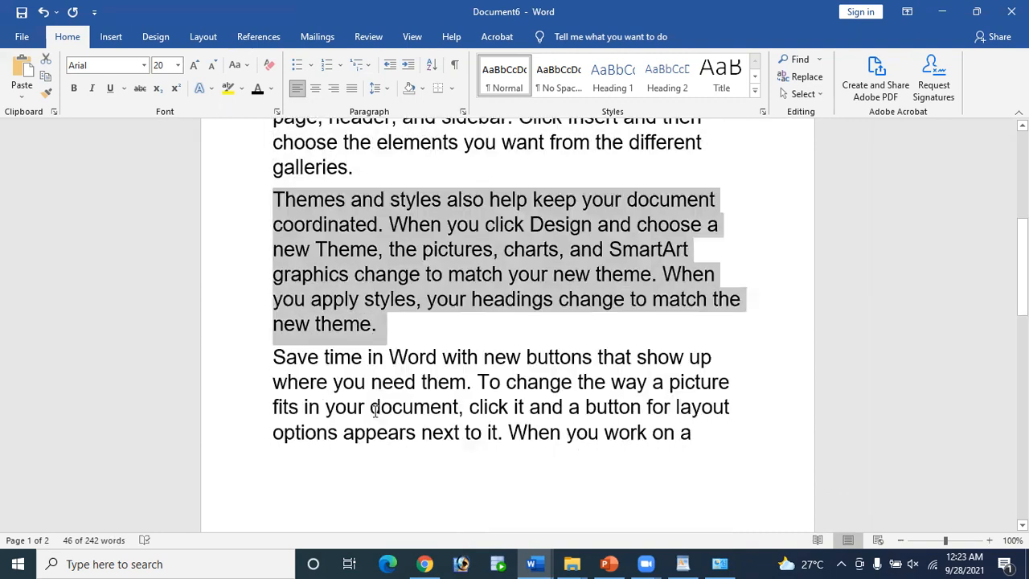
{"action": "scroll", "coordinate": [374, 409], "scroll_direction": "down", "scroll_amount": 1}
{"action": "left_click_drag", "start_coordinate": [275, 296], "coordinate": [382, 373]}
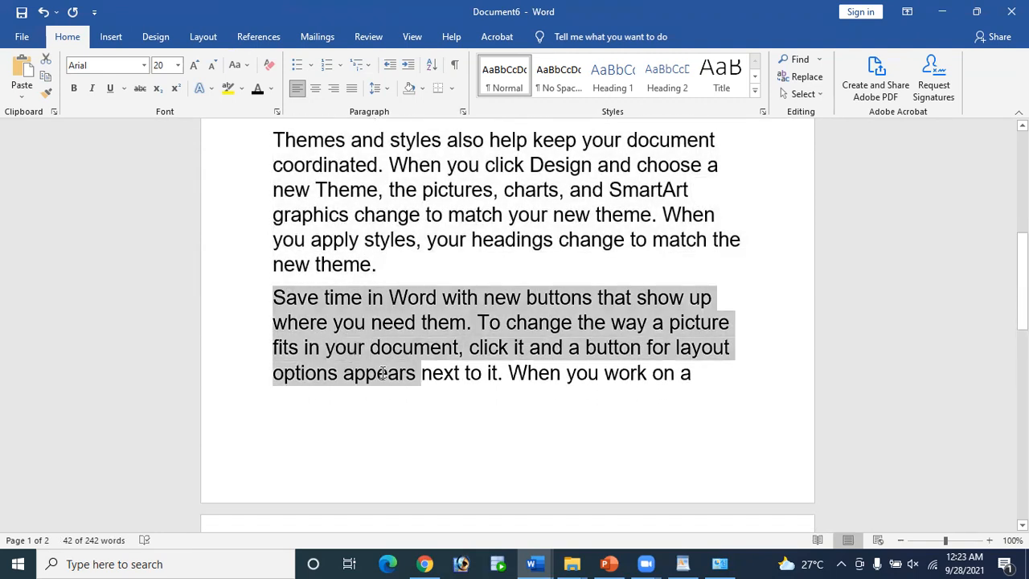
{"action": "left_click_drag", "start_coordinate": [383, 373], "coordinate": [706, 443]}
{"action": "scroll", "coordinate": [706, 443], "scroll_direction": "down", "scroll_amount": 3}
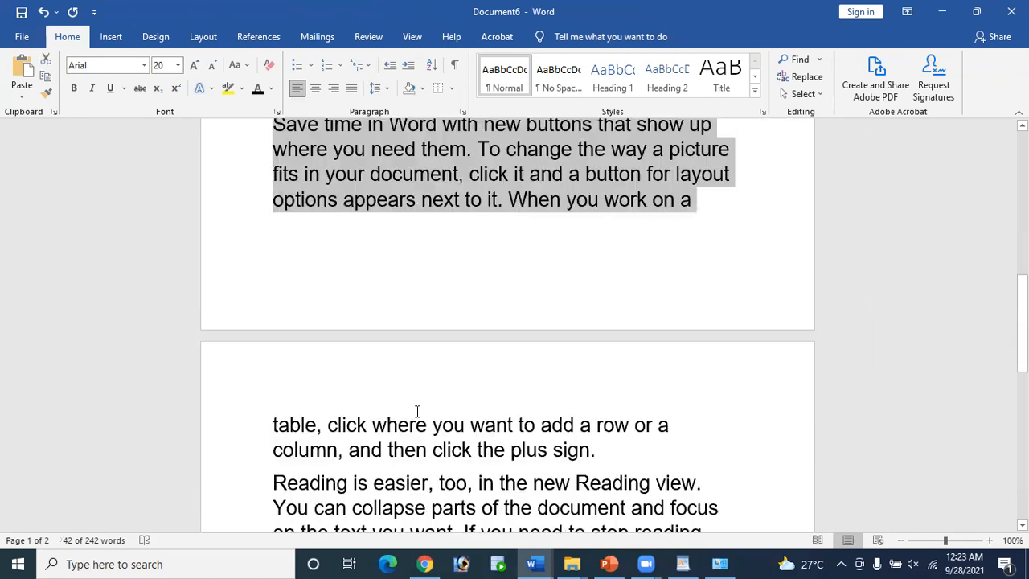
{"action": "left_click_drag", "start_coordinate": [276, 402], "coordinate": [660, 366]}
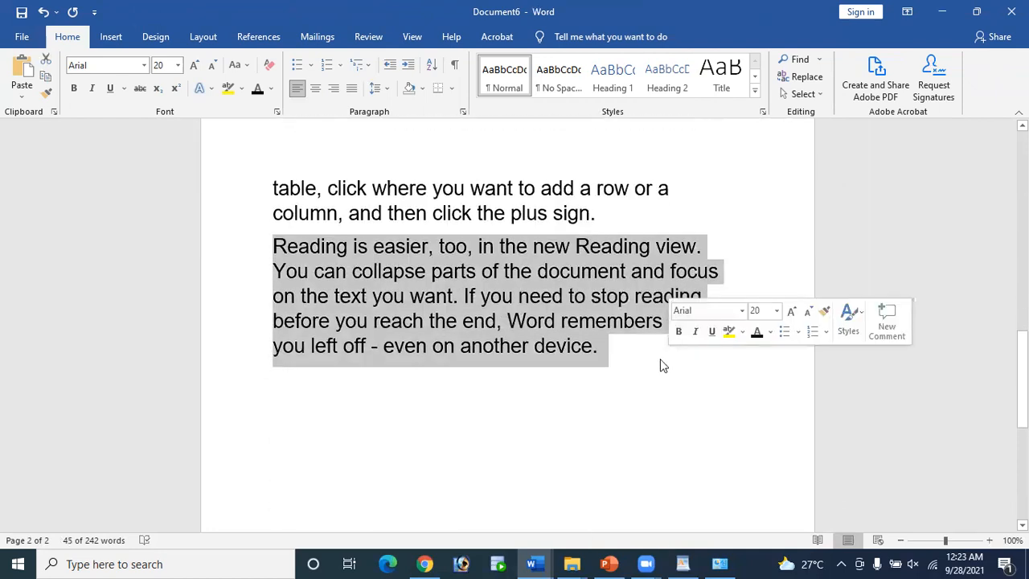
{"action": "scroll", "coordinate": [503, 351], "scroll_direction": "up", "scroll_amount": 6}
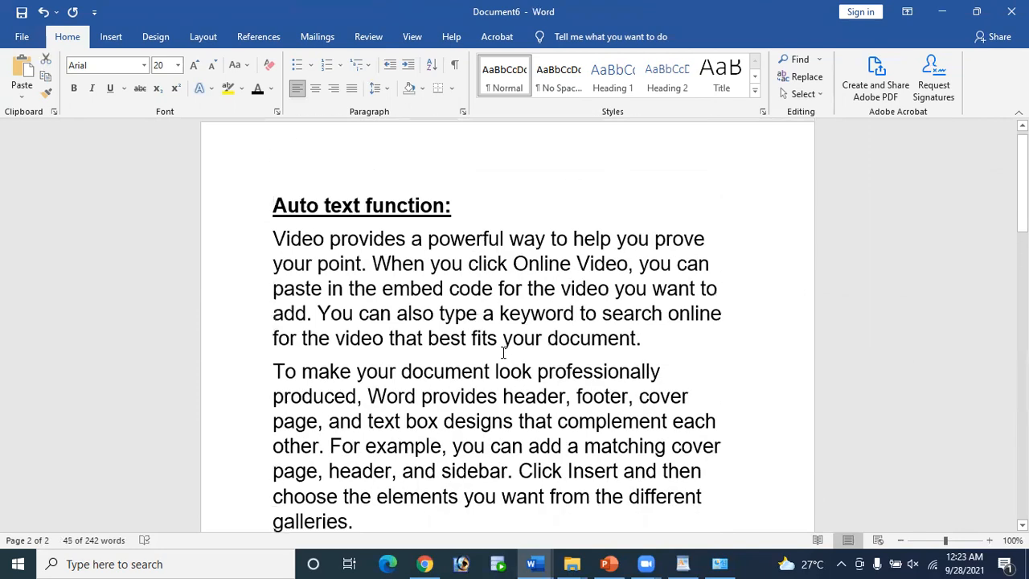
Step: Undo the sample text and regenerate just one paragraph with =rand(1)
{"action": "key", "text": "ctrl+z"}
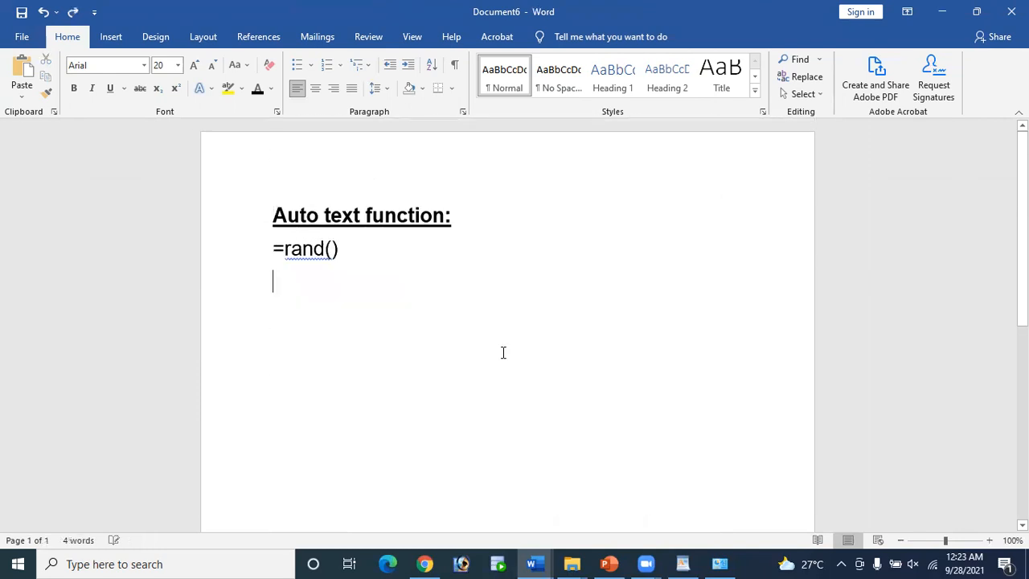
{"action": "key", "text": "Up"}
{"action": "key", "text": "Right"}
{"action": "key", "text": "Right"}
{"action": "key", "text": "Right"}
{"action": "key", "text": "Right"}
{"action": "key", "text": "Right"}
{"action": "key", "text": "Right"}
{"action": "type", "text": "1"}
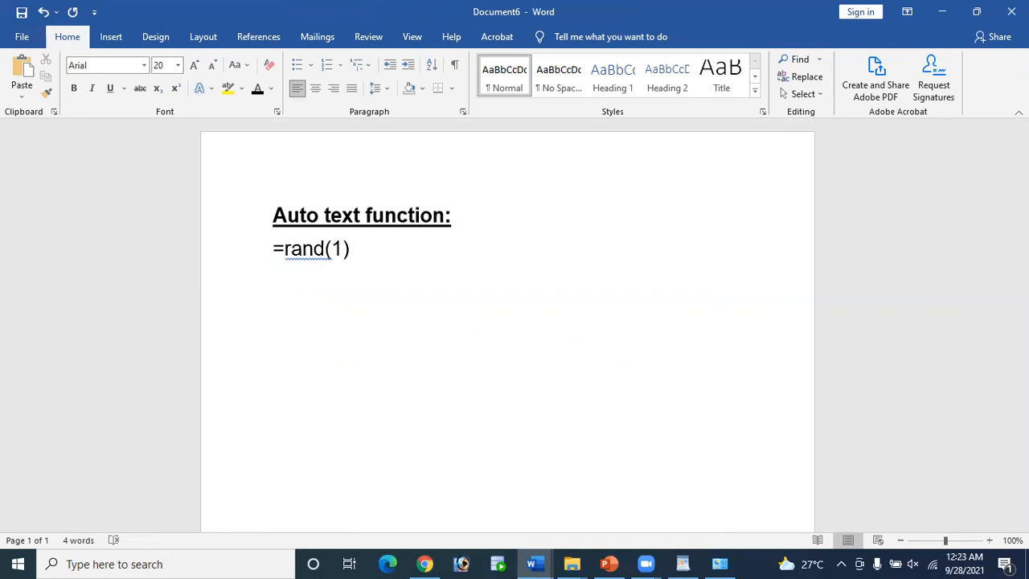
{"action": "key", "text": "Return"}
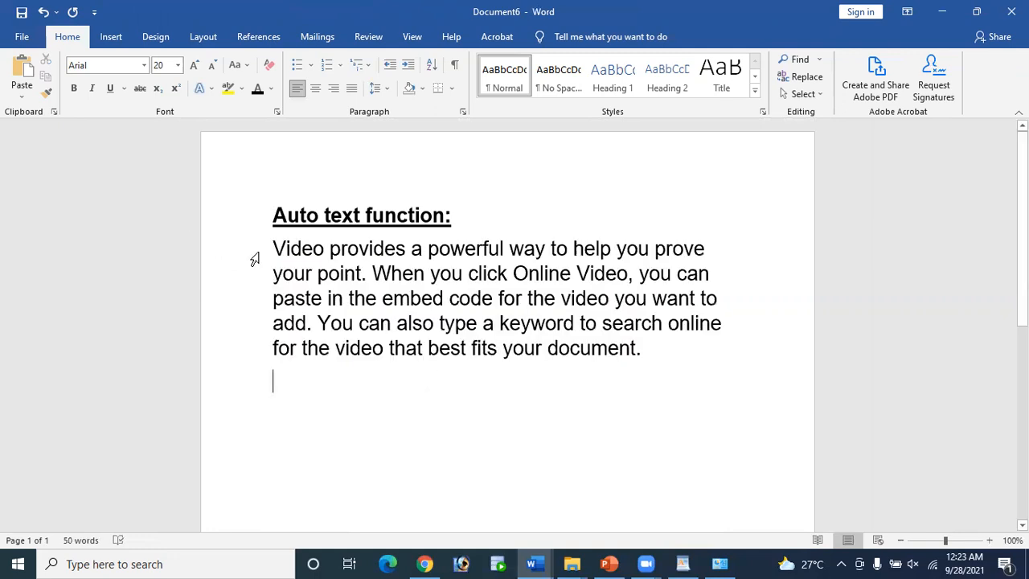
Step: Replace it with two sample paragraphs using =rand(2)
{"action": "left_click_drag", "start_coordinate": [274, 241], "coordinate": [657, 394]}
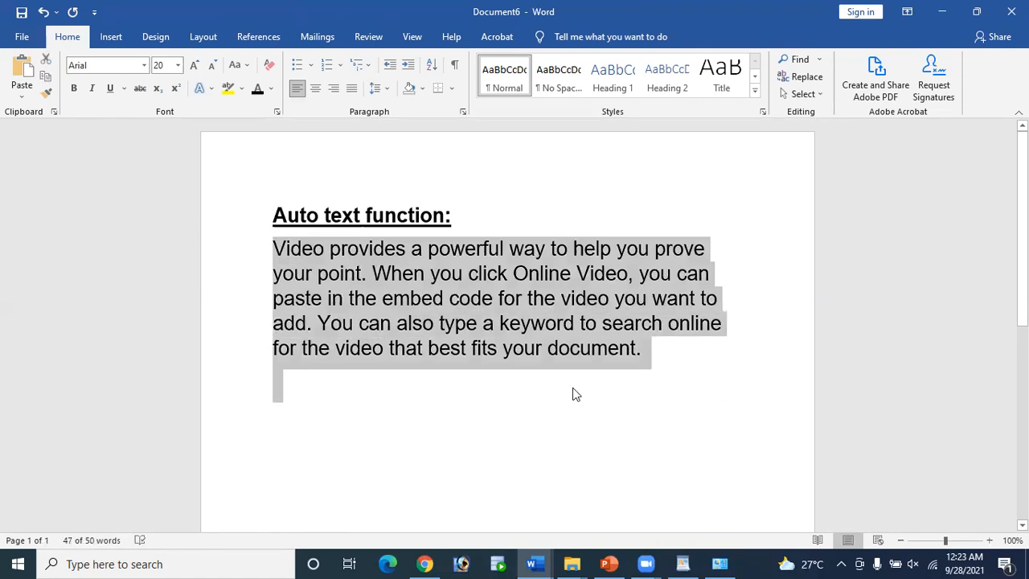
{"action": "key", "text": "ctrl+z"}
{"action": "key", "text": "Up"}
{"action": "key", "text": "Right"}
{"action": "key", "text": "Right"}
{"action": "key", "text": "Right"}
{"action": "key", "text": "Right"}
{"action": "key", "text": "Right"}
{"action": "key", "text": "Right"}
{"action": "key", "text": "Right"}
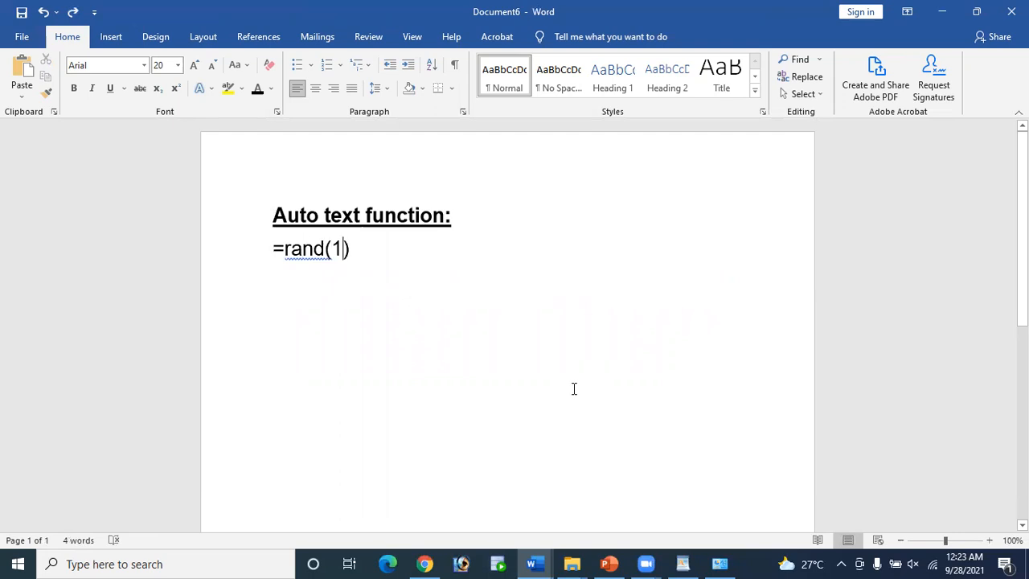
{"action": "key", "text": "BackSpace"}
{"action": "type", "text": "2"}
{"action": "key", "text": "Down"}
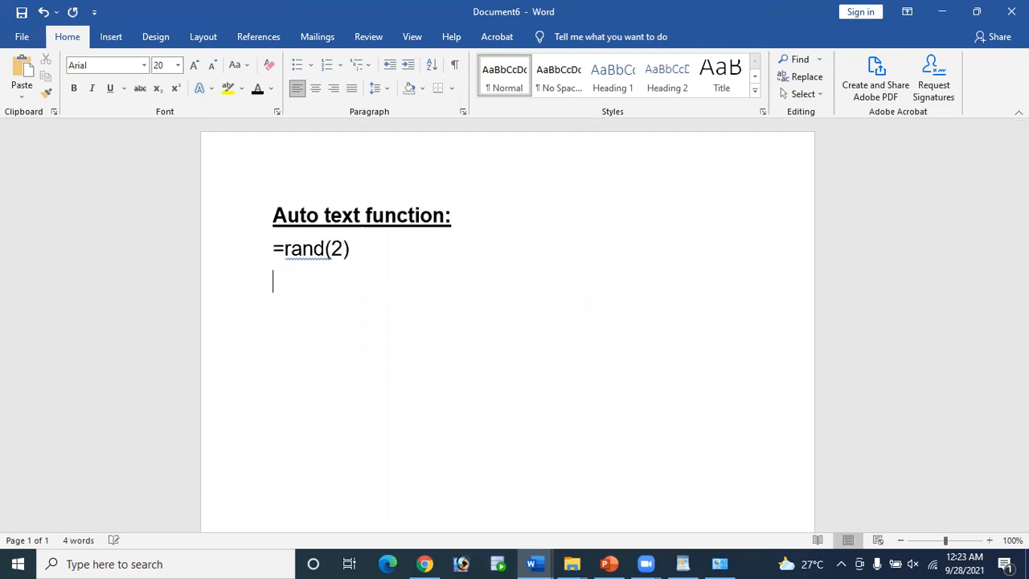
{"action": "key", "text": "Up"}
{"action": "key", "text": "Right"}
{"action": "key", "text": "Right"}
{"action": "key", "text": "Return"}
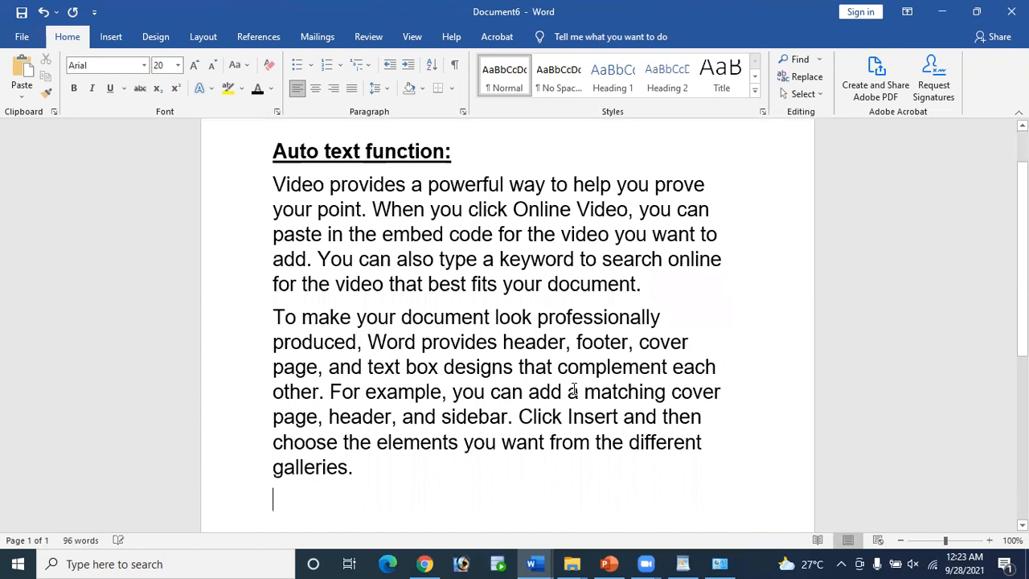
Step: Add an empty line after 'galleries.' and show previews of the open Word windows
{"action": "scroll", "coordinate": [304, 522], "scroll_direction": "up", "scroll_amount": 2}
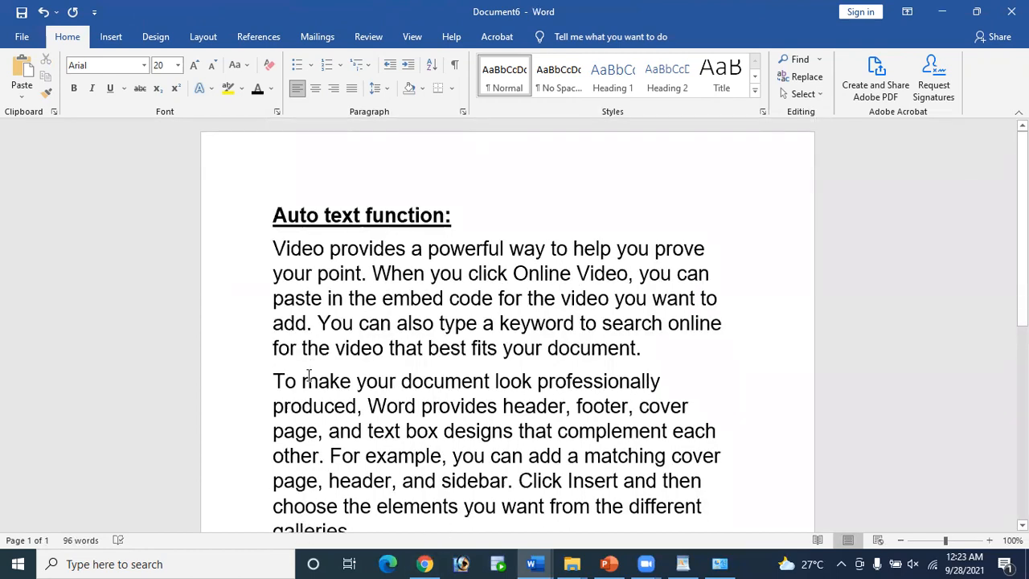
{"action": "scroll", "coordinate": [257, 374], "scroll_direction": "down", "scroll_amount": 3}
{"action": "scroll", "coordinate": [257, 375], "scroll_direction": "up", "scroll_amount": 3}
{"action": "left_click", "coordinate": [281, 241]}
{"action": "left_click", "coordinate": [483, 323]}
{"action": "scroll", "coordinate": [365, 340], "scroll_direction": "down", "scroll_amount": 5}
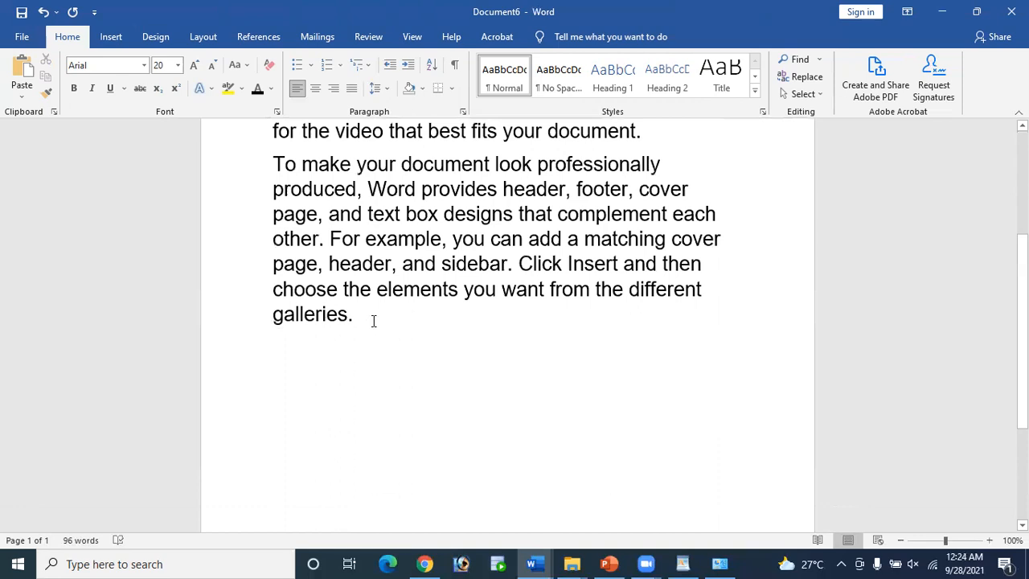
{"action": "key", "text": "Return"}
{"action": "left_click", "coordinate": [540, 563]}
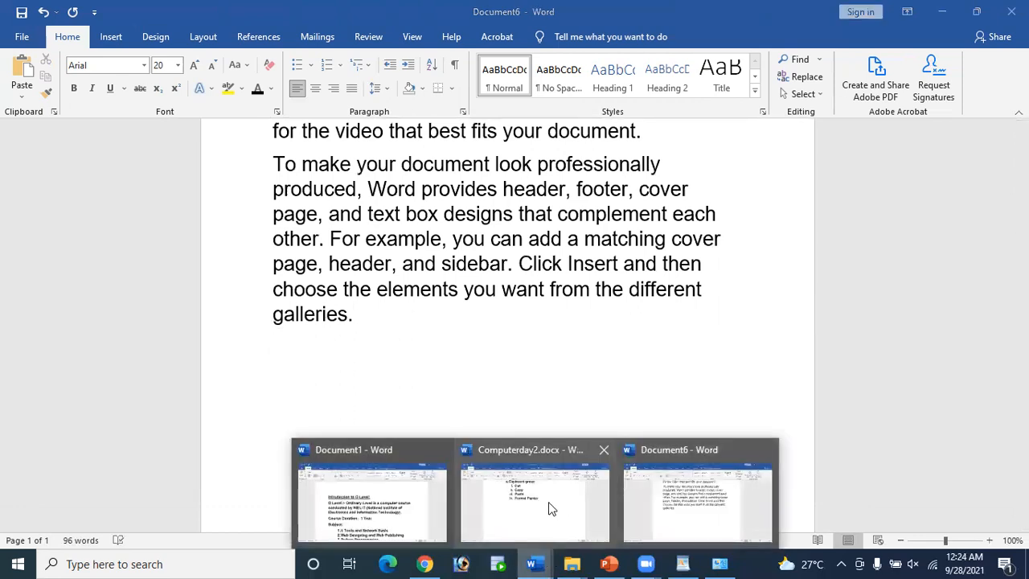
Step: Switch to Computerday2.docx and place the caret at the end of 'File>open>'
{"action": "left_click", "coordinate": [452, 461]}
{"action": "scroll", "coordinate": [579, 402], "scroll_direction": "up", "scroll_amount": 3}
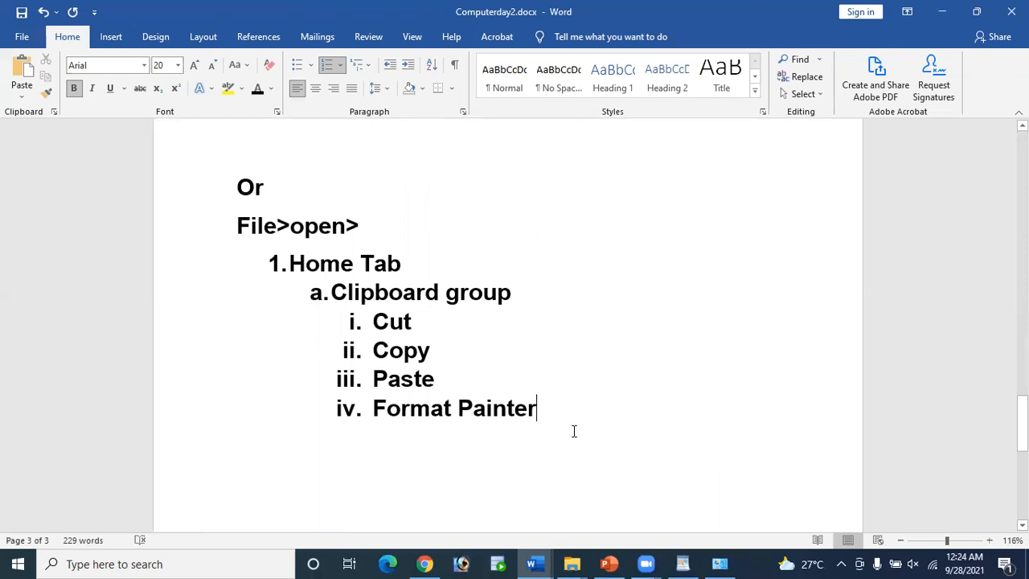
{"action": "key", "text": "Return"}
{"action": "key", "text": "BackSpace"}
{"action": "key", "text": "BackSpace"}
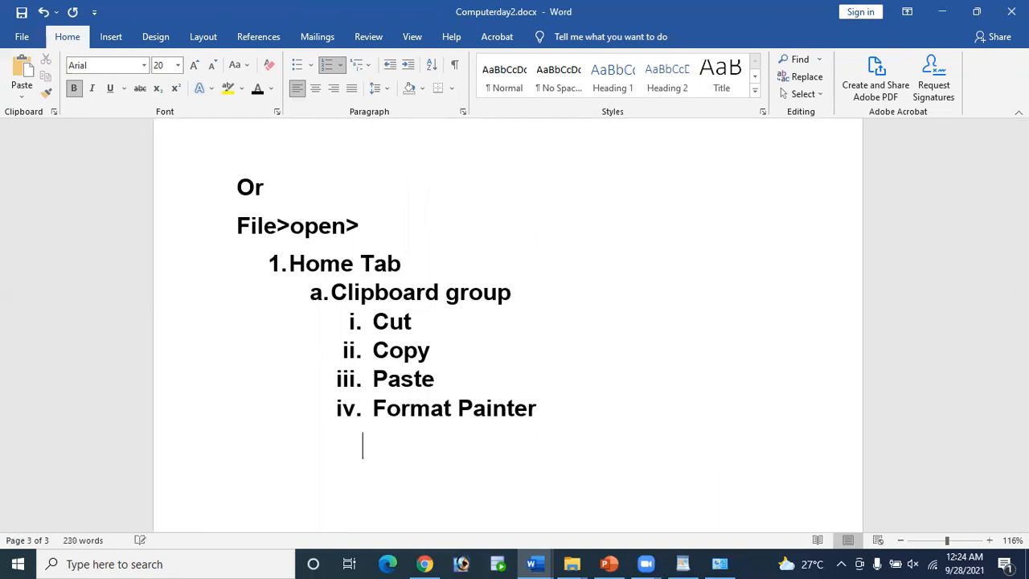
{"action": "key", "text": "Up"}
{"action": "key", "text": "Up"}
{"action": "key", "text": "Up"}
{"action": "key", "text": "Up"}
{"action": "key", "text": "Up"}
Step: Add the line 'How to move in your word document:' below File>open>
{"action": "key", "text": "Return"}
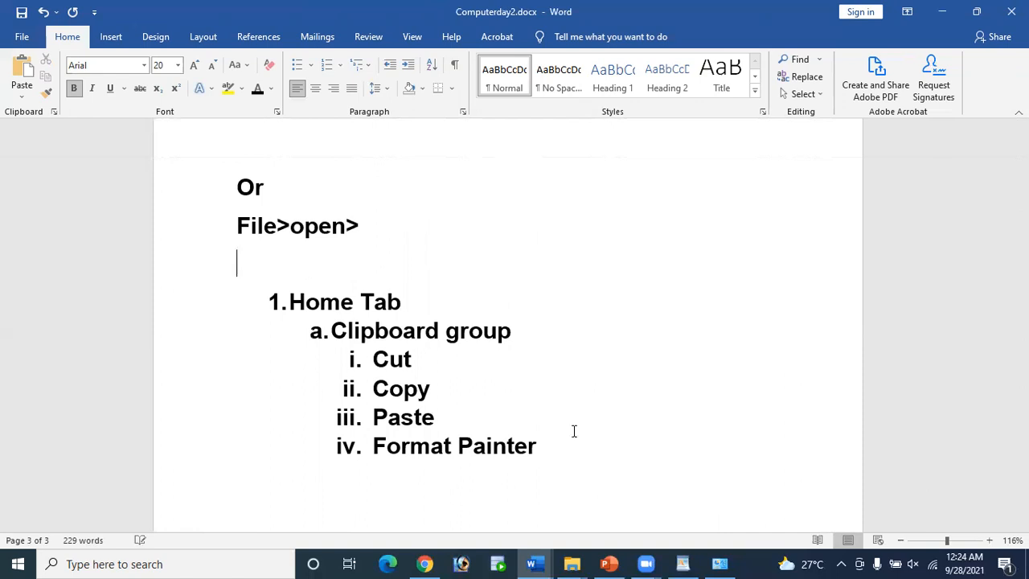
{"action": "type", "text": "How "}
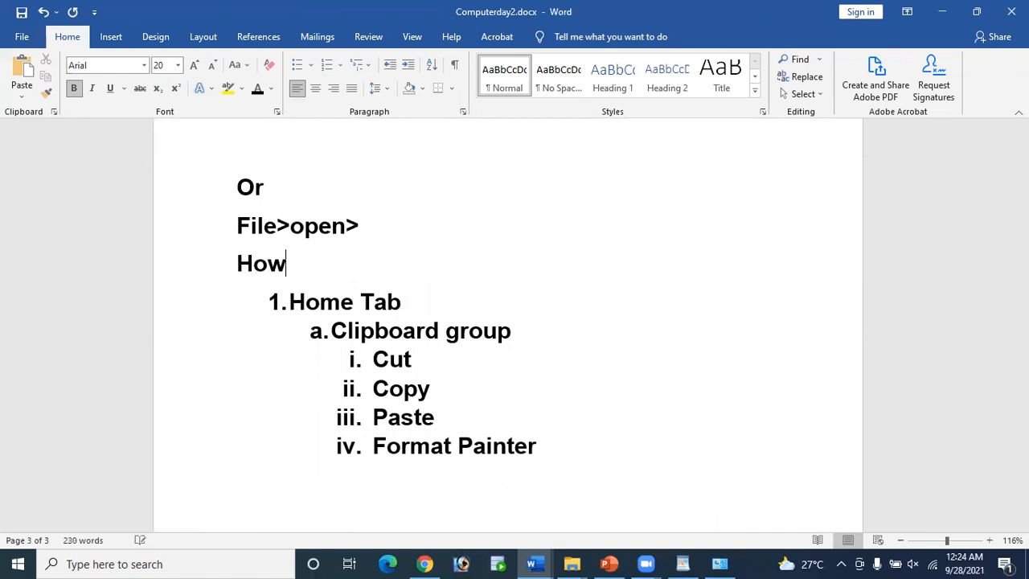
{"action": "type", "text": "to move i"}
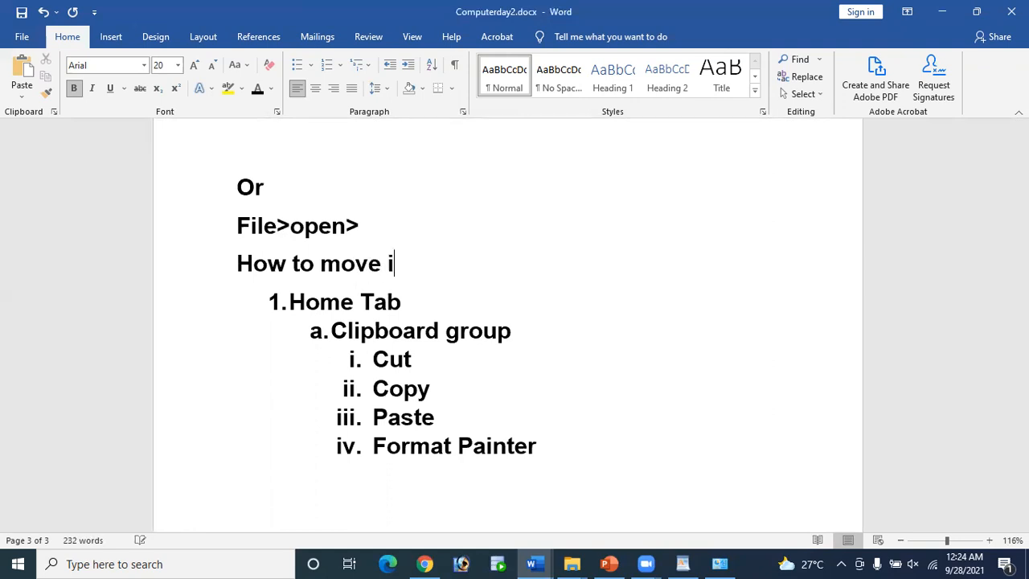
{"action": "type", "text": "n you"}
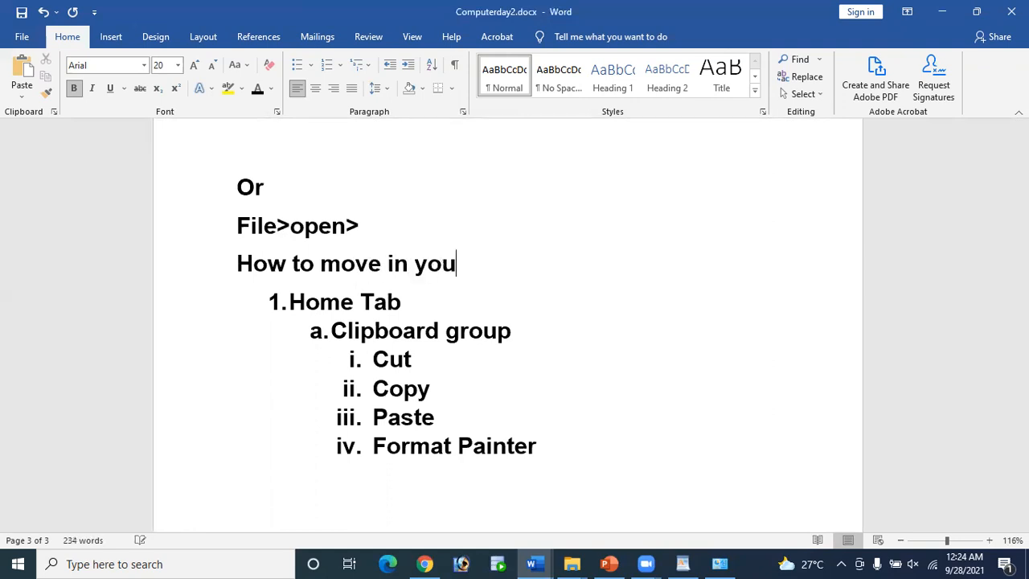
{"action": "type", "text": "r word do"}
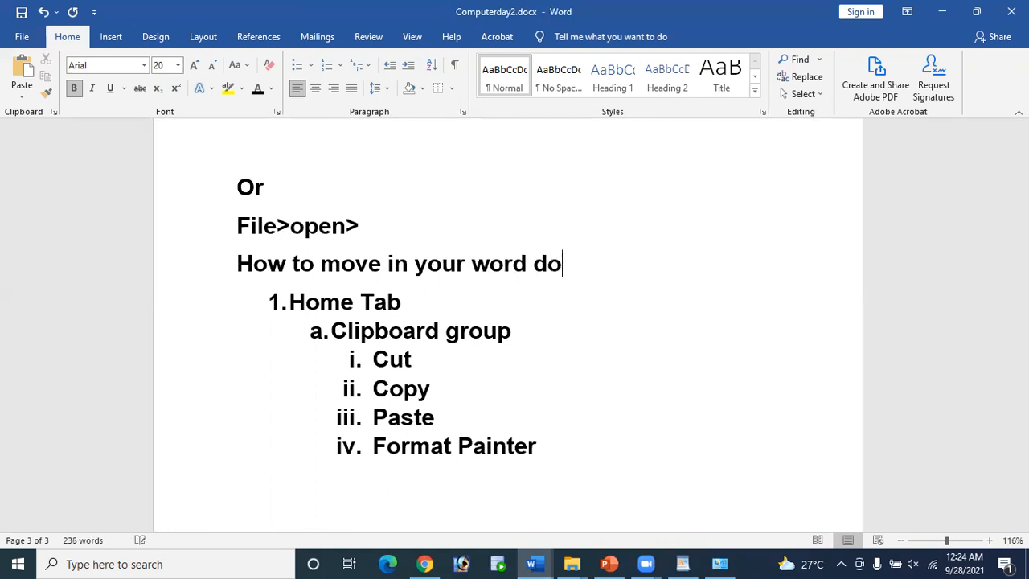
{"action": "type", "text": "cument:"}
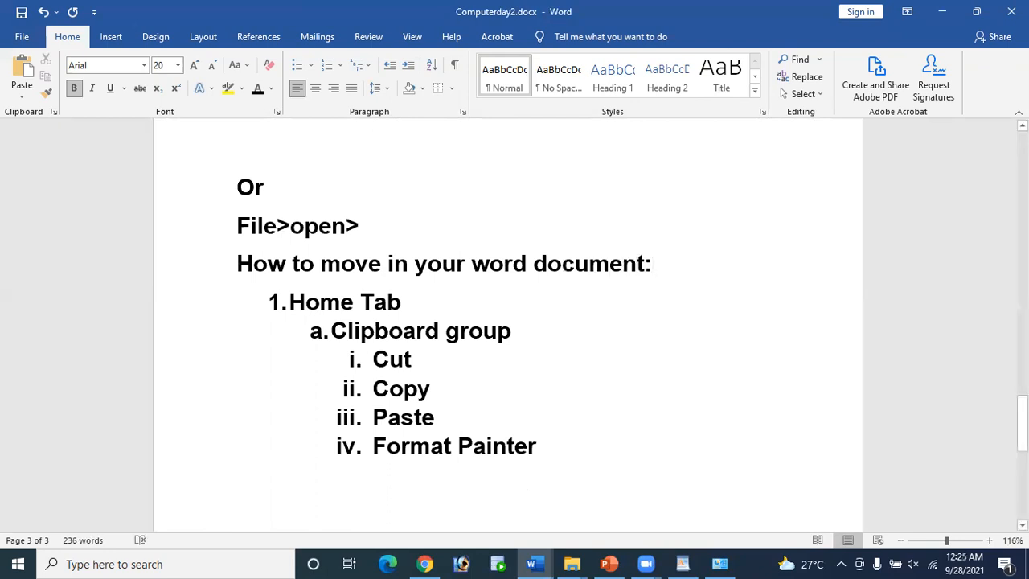
{"action": "key", "text": "Return"}
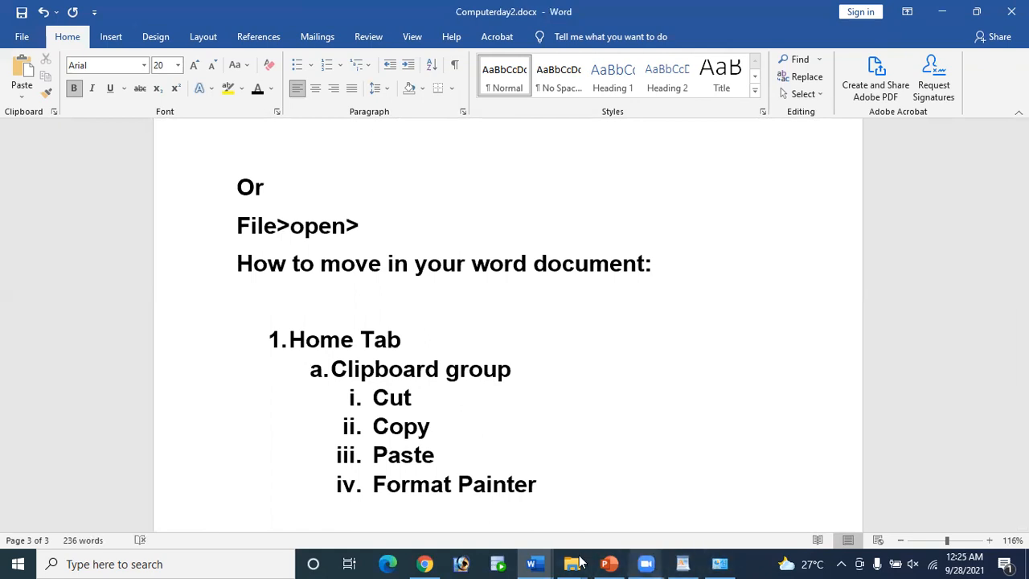
Step: Bring Document6 forward, zoom to 220%, and place the caret inside 'provides'
{"action": "mouse_move", "coordinate": [531, 564]}
{"action": "left_click", "coordinate": [634, 522]}
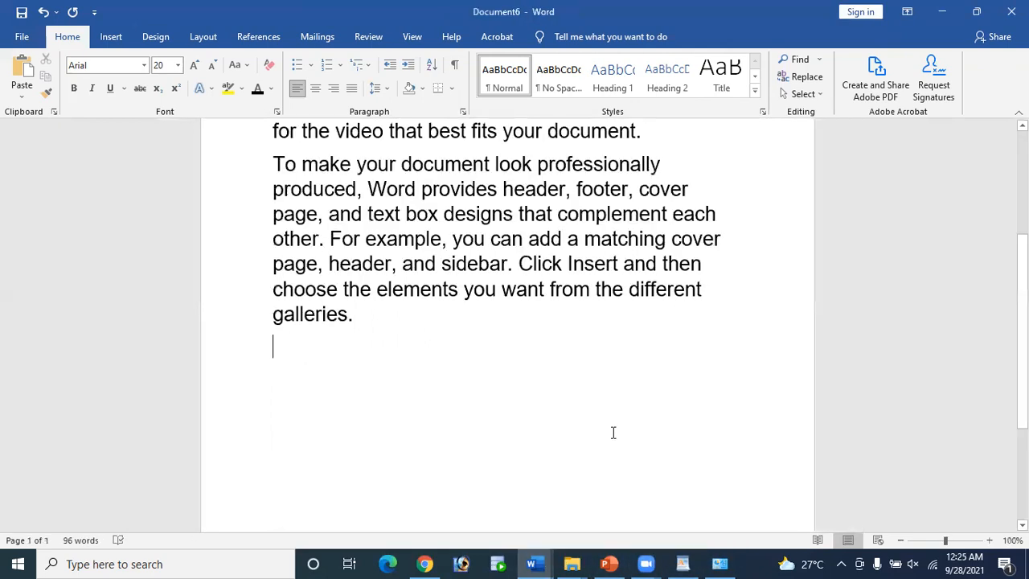
{"action": "left_click", "coordinate": [956, 540]}
{"action": "scroll", "coordinate": [786, 478], "scroll_direction": "up", "scroll_amount": 8}
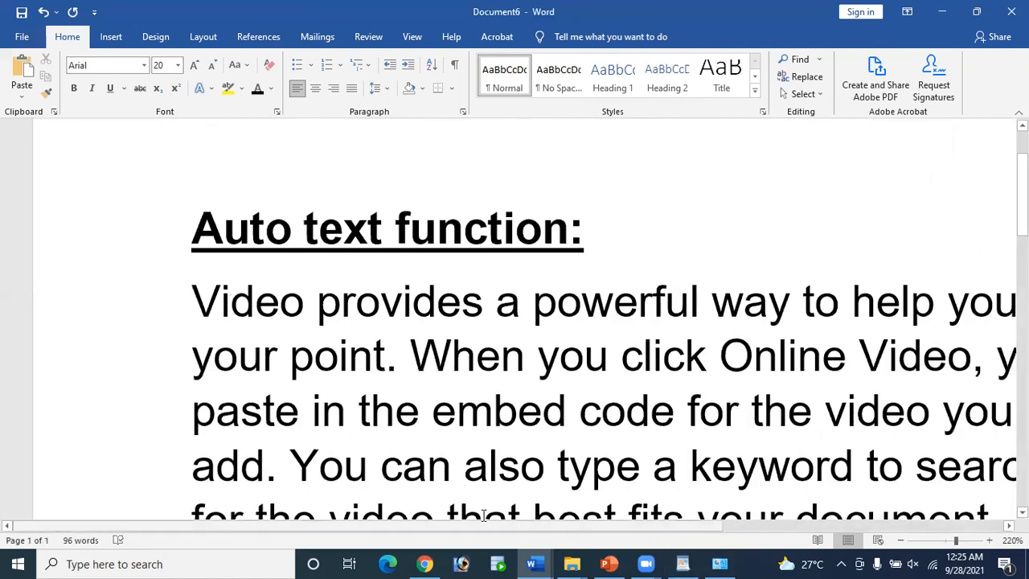
{"action": "left_click_drag", "start_coordinate": [213, 520], "coordinate": [327, 523]}
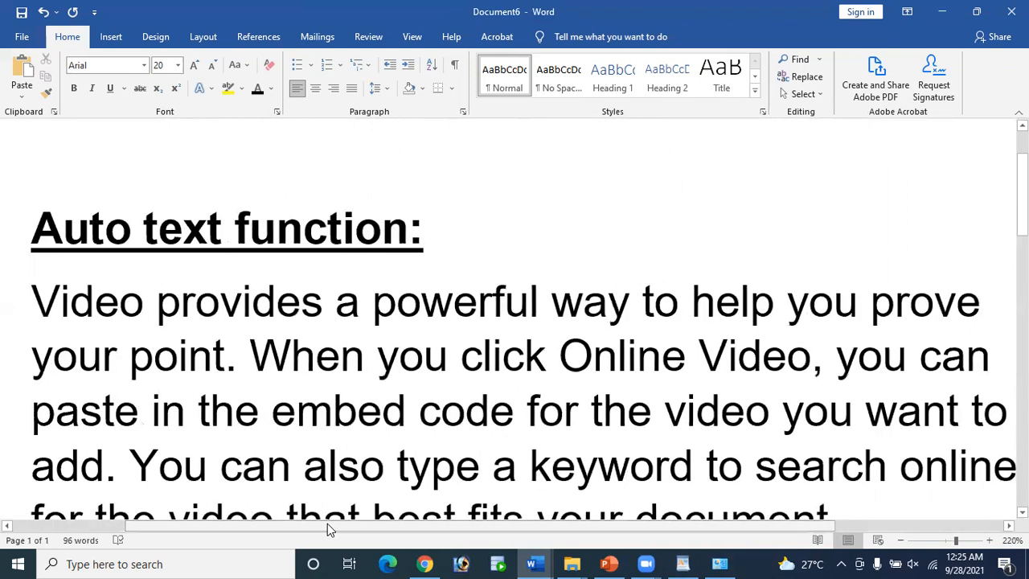
{"action": "left_click", "coordinate": [229, 309]}
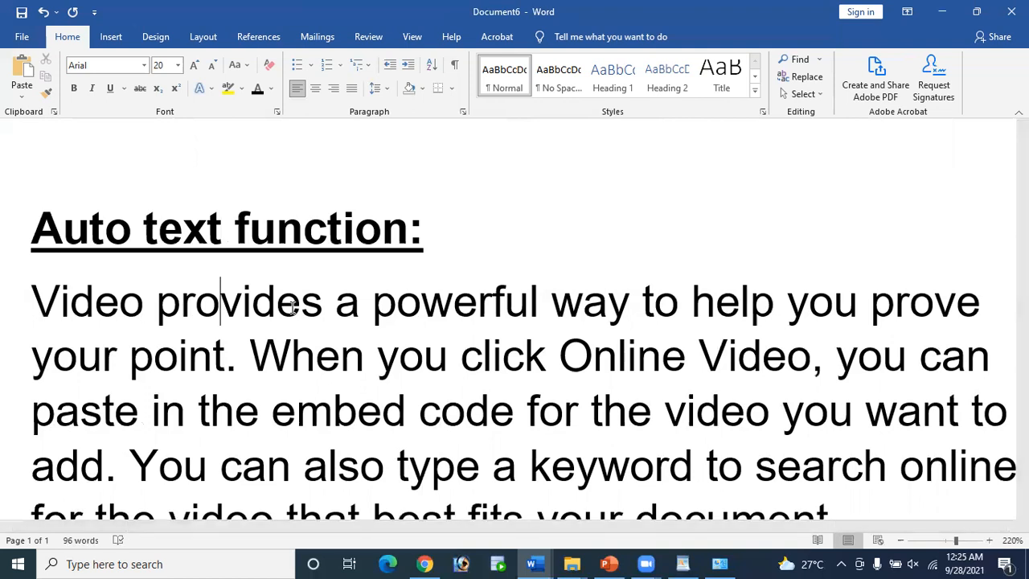
{"action": "key", "text": "Right"}
{"action": "key", "text": "Right"}
{"action": "key", "text": "Right"}
{"action": "key", "text": "Right"}
{"action": "key", "text": "Right"}
{"action": "key", "text": "Right"}
{"action": "key", "text": "Right"}
{"action": "key", "text": "Right"}
{"action": "key", "text": "Right"}
{"action": "key", "text": "Right"}
{"action": "key", "text": "Right"}
{"action": "key", "text": "Right"}
{"action": "key", "text": "Right"}
{"action": "key", "text": "Right"}
{"action": "key", "text": "Right"}
{"action": "key", "text": "Right"}
{"action": "key", "text": "Right"}
{"action": "key", "text": "Right"}
{"action": "key", "text": "Right"}
{"action": "key", "text": "Right"}
{"action": "key", "text": "Right"}
{"action": "key", "text": "Right"}
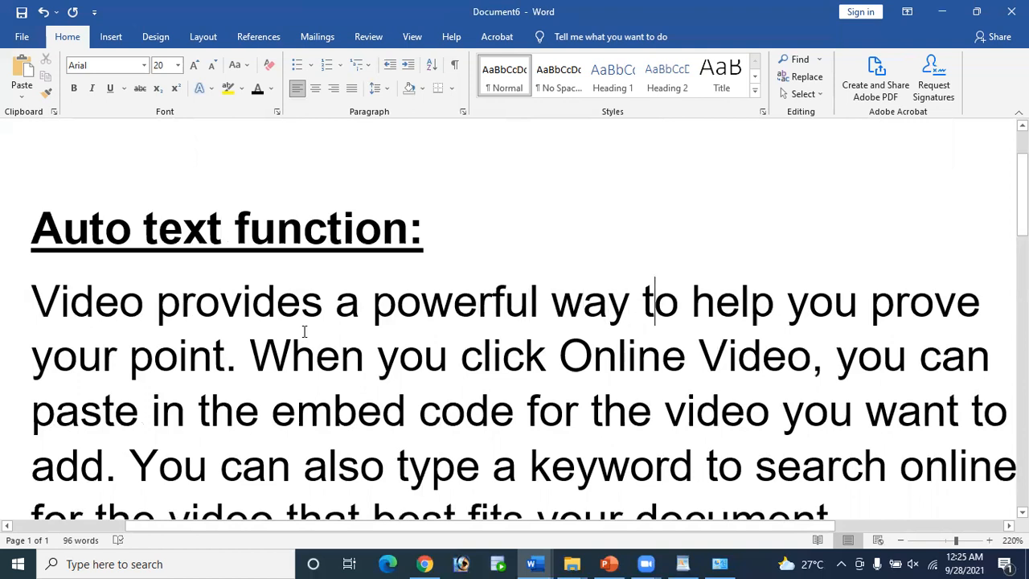
{"action": "key", "text": "Right"}
{"action": "key", "text": "Right"}
{"action": "key", "text": "Right"}
{"action": "key", "text": "Right"}
{"action": "key", "text": "Right"}
{"action": "key", "text": "Right"}
{"action": "key", "text": "Right"}
{"action": "key", "text": "Right"}
{"action": "key", "text": "Right"}
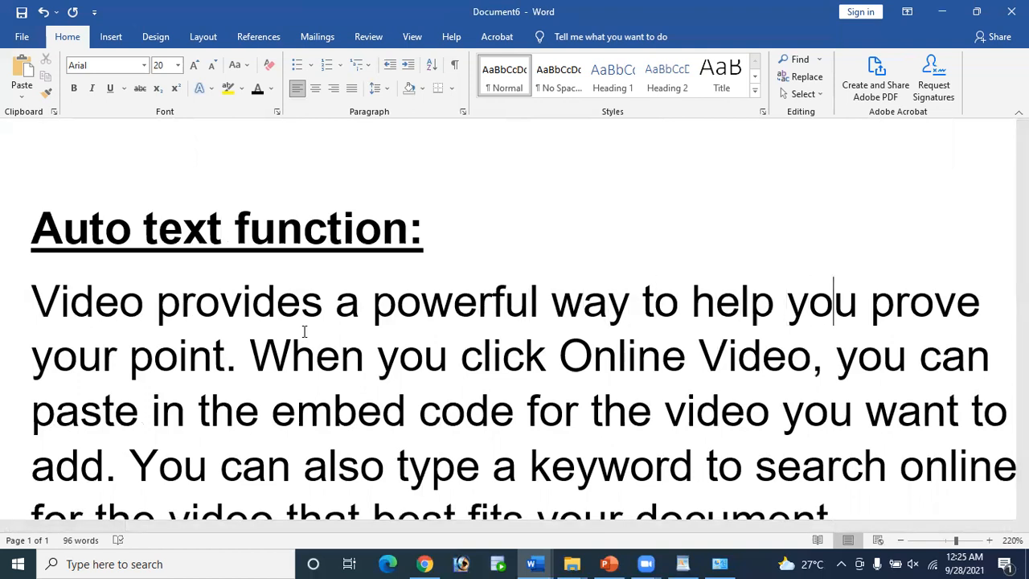
{"action": "key", "text": "Left"}
{"action": "key", "text": "Left"}
{"action": "key", "text": "Left"}
{"action": "key", "text": "Left"}
{"action": "key", "text": "Left"}
{"action": "key", "text": "Left"}
{"action": "key", "text": "Left"}
{"action": "key", "text": "Left"}
{"action": "key", "text": "Left"}
{"action": "key", "text": "Left"}
{"action": "key", "text": "Left"}
{"action": "key", "text": "Left"}
{"action": "key", "text": "Left"}
{"action": "key", "text": "Left"}
{"action": "key", "text": "Left"}
{"action": "key", "text": "Left"}
{"action": "key", "text": "Left"}
{"action": "key", "text": "Left"}
{"action": "key", "text": "Left"}
{"action": "key", "text": "Left"}
{"action": "key", "text": "Left"}
{"action": "key", "text": "Left"}
{"action": "key", "text": "Left"}
{"action": "key", "text": "Left"}
{"action": "key", "text": "Left"}
{"action": "key", "text": "Left"}
{"action": "key", "text": "Left"}
{"action": "key", "text": "Left"}
{"action": "key", "text": "Left"}
{"action": "key", "text": "Left"}
{"action": "key", "text": "Left"}
{"action": "key", "text": "Left"}
{"action": "key", "text": "Left"}
{"action": "key", "text": "Left"}
{"action": "key", "text": "Left"}
{"action": "key", "text": "Left"}
{"action": "key", "text": "Left"}
{"action": "key", "text": "Left"}
{"action": "key", "text": "Left"}
{"action": "key", "text": "Left"}
{"action": "key", "text": "ctrl+Right"}
{"action": "key", "text": "ctrl+Right"}
{"action": "key", "text": "ctrl+Right"}
{"action": "key", "text": "ctrl+Right"}
{"action": "key", "text": "ctrl+Right"}
{"action": "key", "text": "ctrl+Right"}
{"action": "key", "text": "ctrl+Right"}
{"action": "key", "text": "ctrl+Right"}
{"action": "key", "text": "ctrl+Left"}
{"action": "key", "text": "ctrl+Left"}
{"action": "key", "text": "ctrl+Left"}
{"action": "key", "text": "ctrl+Left"}
{"action": "key", "text": "ctrl+Left"}
{"action": "key", "text": "ctrl+Left"}
{"action": "key", "text": "ctrl+Left"}
{"action": "key", "text": "ctrl+Left"}
{"action": "key", "text": "ctrl+Left"}
{"action": "key", "text": "ctrl+Right"}
{"action": "key", "text": "ctrl+Right"}
{"action": "key", "text": "ctrl+Right"}
{"action": "key", "text": "ctrl+Right"}
{"action": "key", "text": "ctrl+Right"}
{"action": "key", "text": "Home"}
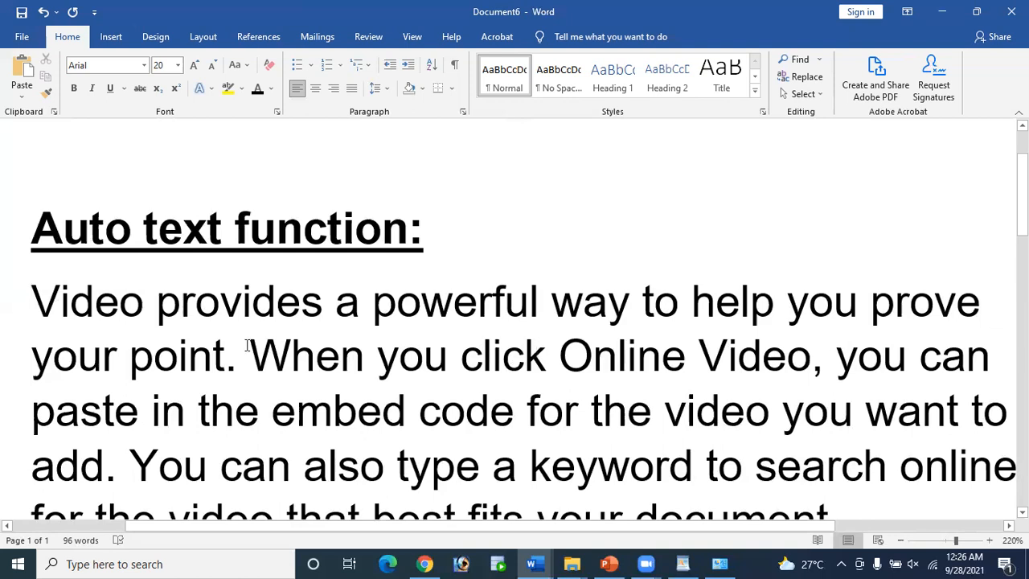
Step: Zoom Document6 out to 148%
{"action": "left_click", "coordinate": [34, 291]}
{"action": "scroll", "coordinate": [580, 421], "scroll_direction": "down", "scroll_amount": 3}
{"action": "scroll", "coordinate": [579, 421], "scroll_direction": "up", "scroll_amount": 2}
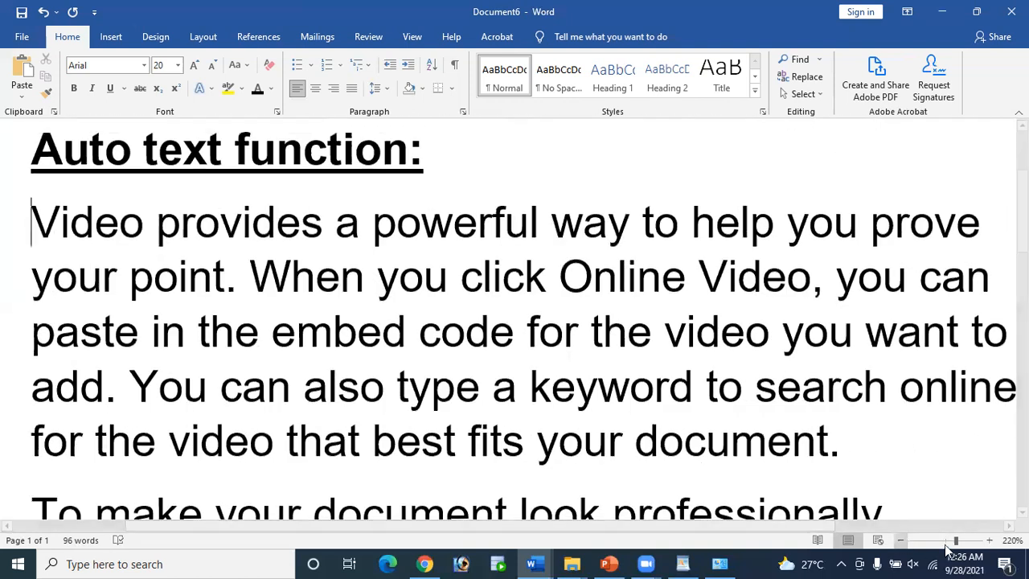
{"action": "left_click_drag", "start_coordinate": [954, 541], "coordinate": [949, 541]}
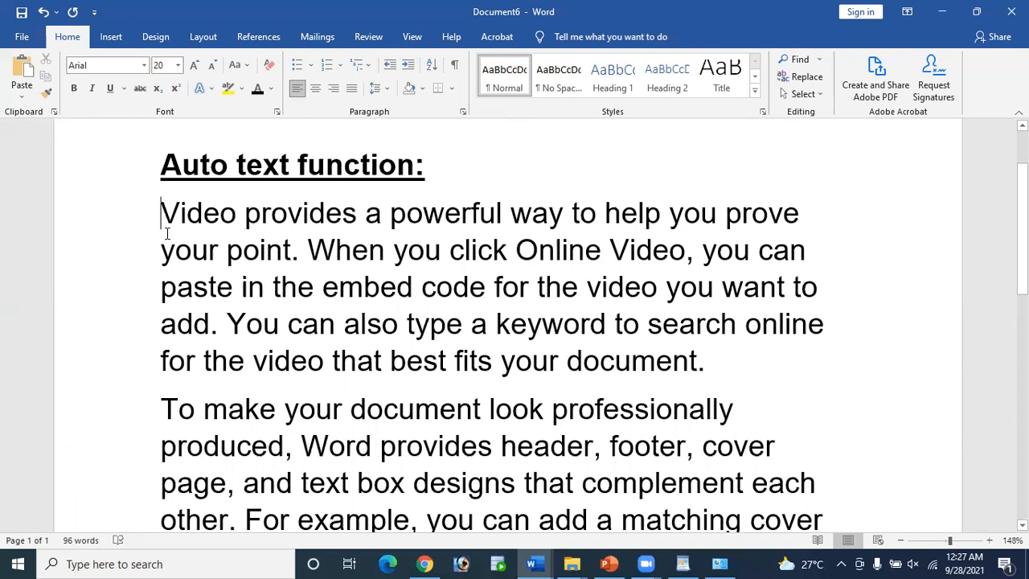
Step: Demonstrate Up/Down, Ctrl+Up/Down, Ctrl+End and Ctrl+Home cursor navigation through the text
{"action": "key", "text": "Down"}
{"action": "key", "text": "Down"}
{"action": "key", "text": "Down"}
{"action": "key", "text": "Down"}
{"action": "key", "text": "Down"}
{"action": "key", "text": "Up"}
{"action": "key", "text": "Up"}
{"action": "key", "text": "Up"}
{"action": "key", "text": "Up"}
{"action": "key", "text": "Up"}
{"action": "key", "text": "Up"}
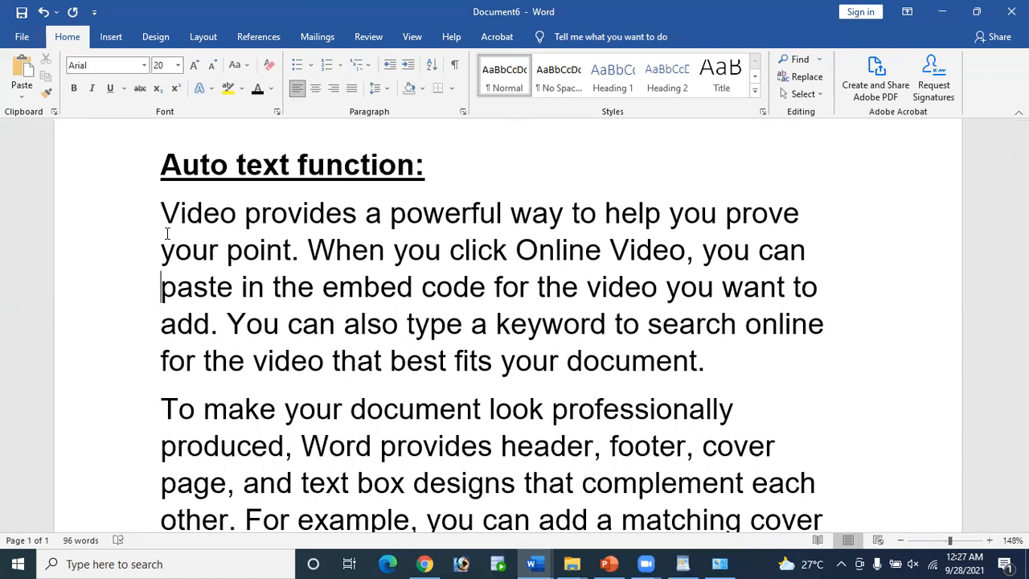
{"action": "key", "text": "Down"}
{"action": "key", "text": "Down"}
{"action": "key", "text": "Down"}
{"action": "key", "text": "Down"}
{"action": "key", "text": "Down"}
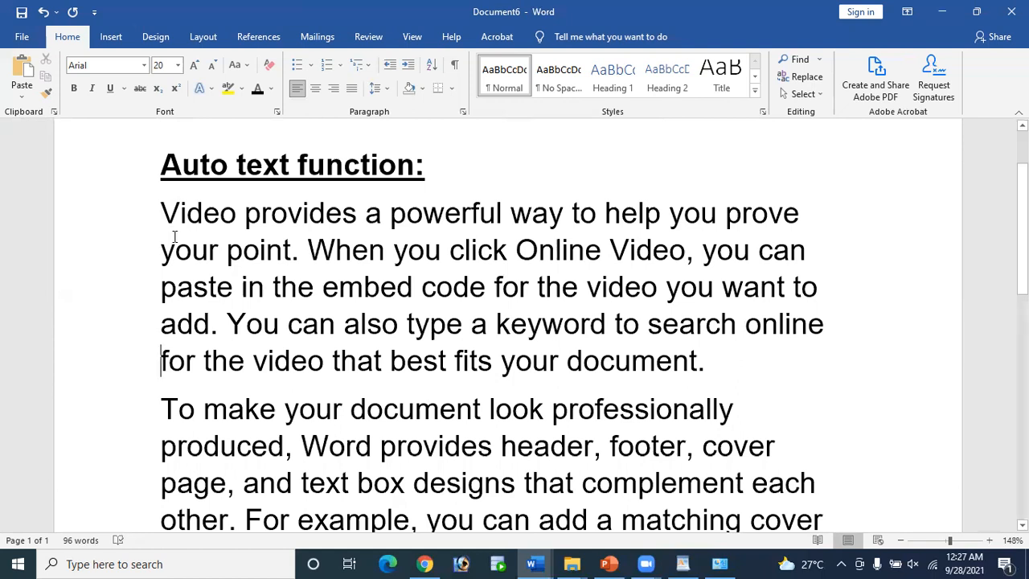
{"action": "key", "text": "Up"}
{"action": "key", "text": "Up"}
{"action": "key", "text": "Up"}
{"action": "key", "text": "Up"}
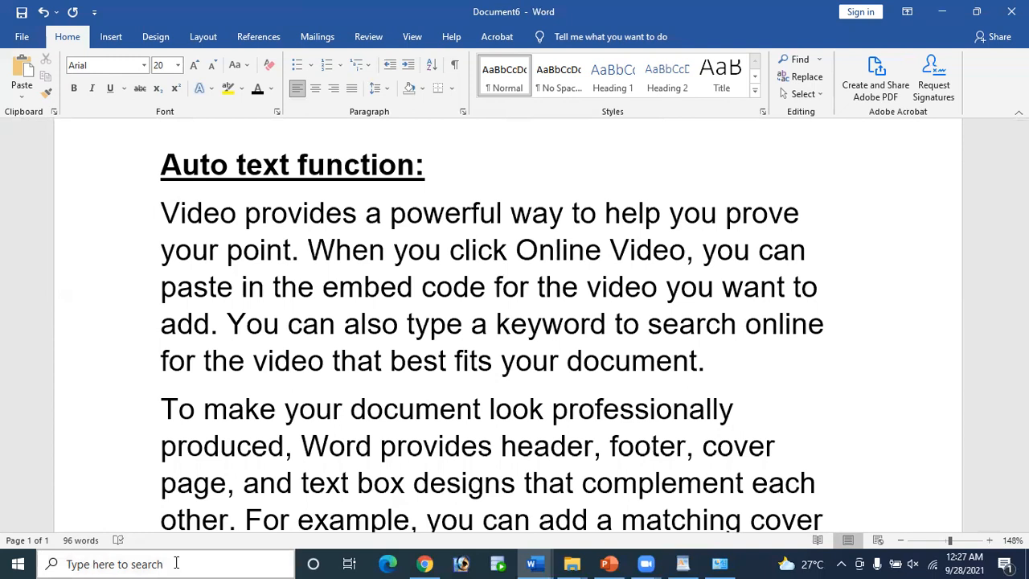
{"action": "key", "text": "ctrl+Down"}
{"action": "key", "text": "ctrl+End"}
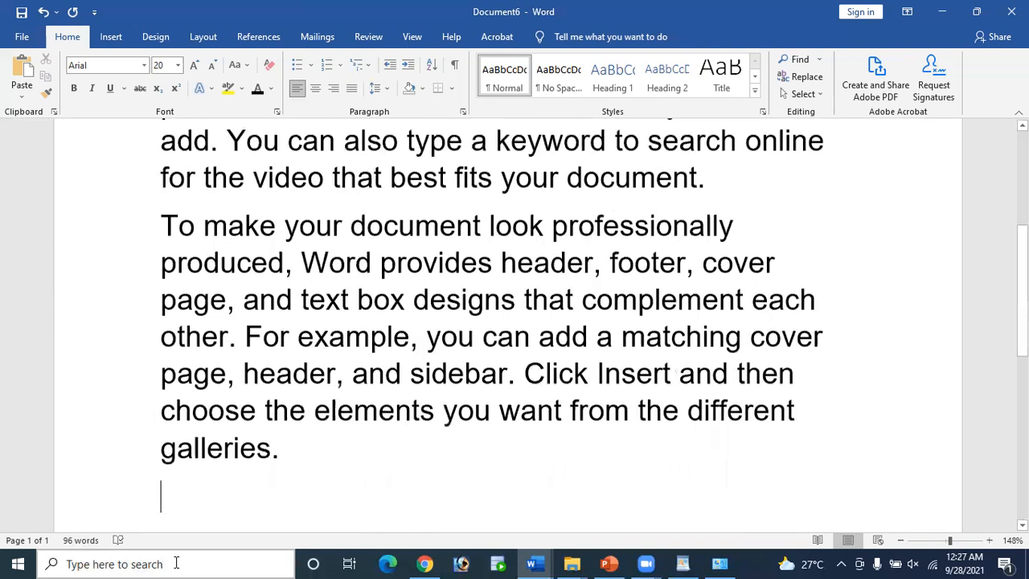
{"action": "key", "text": "ctrl+Up"}
{"action": "key", "text": "ctrl+Up"}
{"action": "key", "text": "ctrl+Up"}
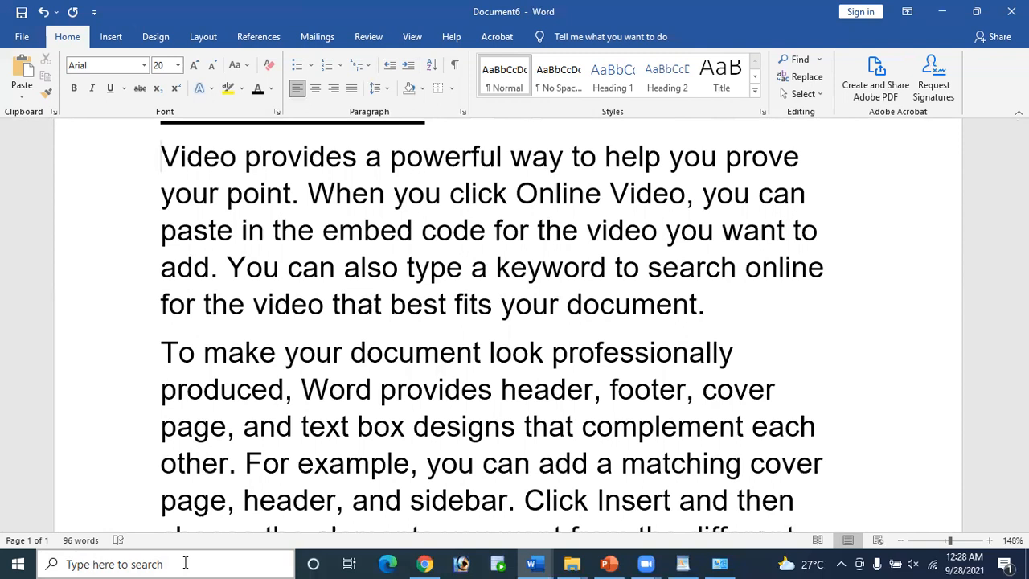
{"action": "key", "text": "ctrl+End"}
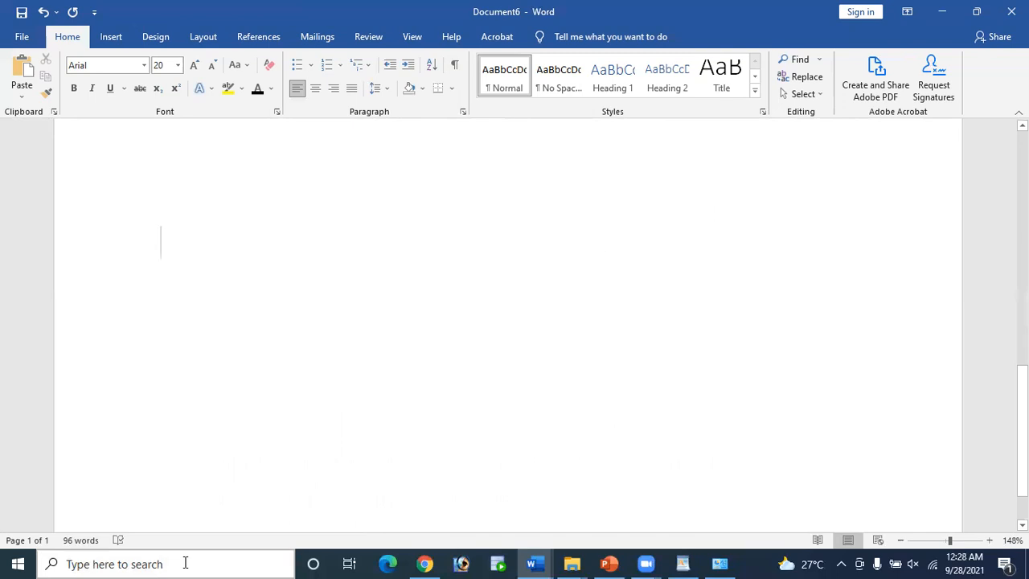
{"action": "key", "text": "ctrl+Home"}
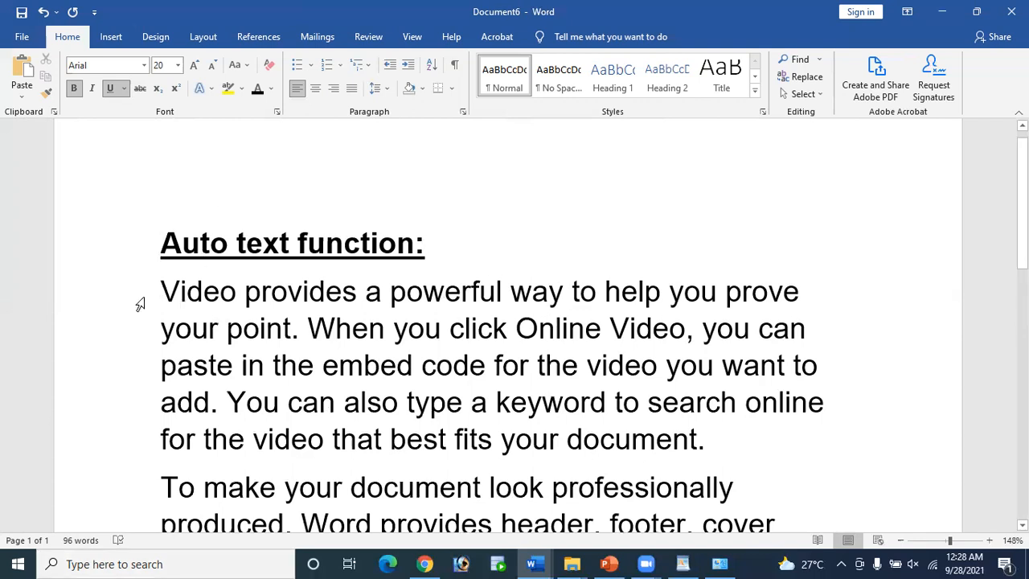
{"action": "left_click", "coordinate": [164, 293]}
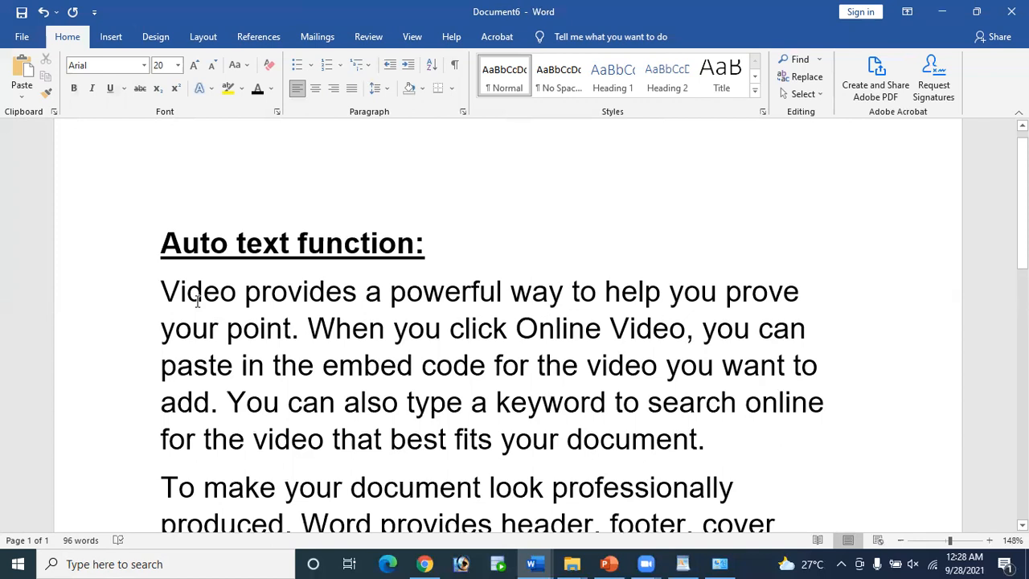
{"action": "left_click", "coordinate": [286, 293]}
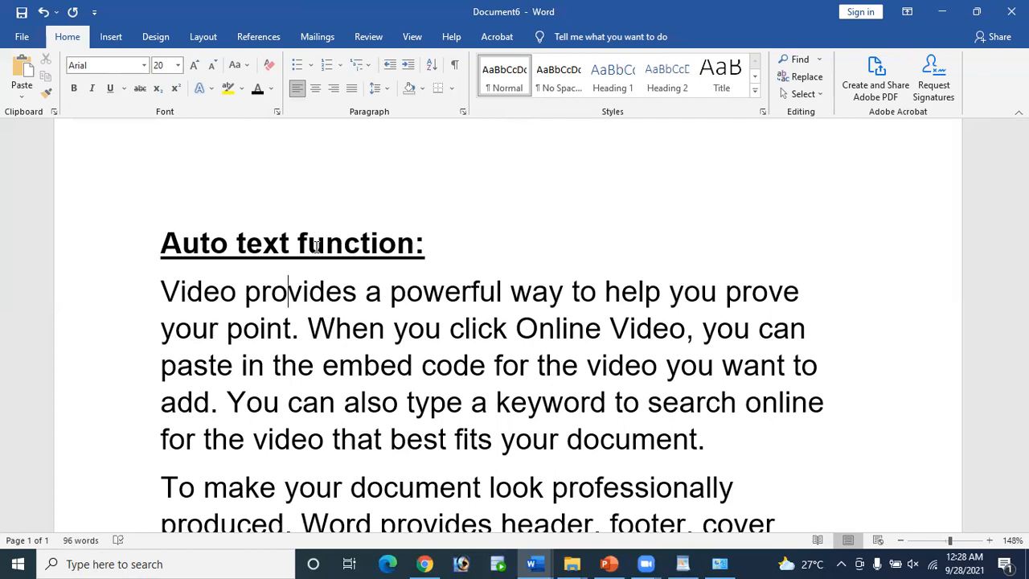
{"action": "key", "text": "shift+Right"}
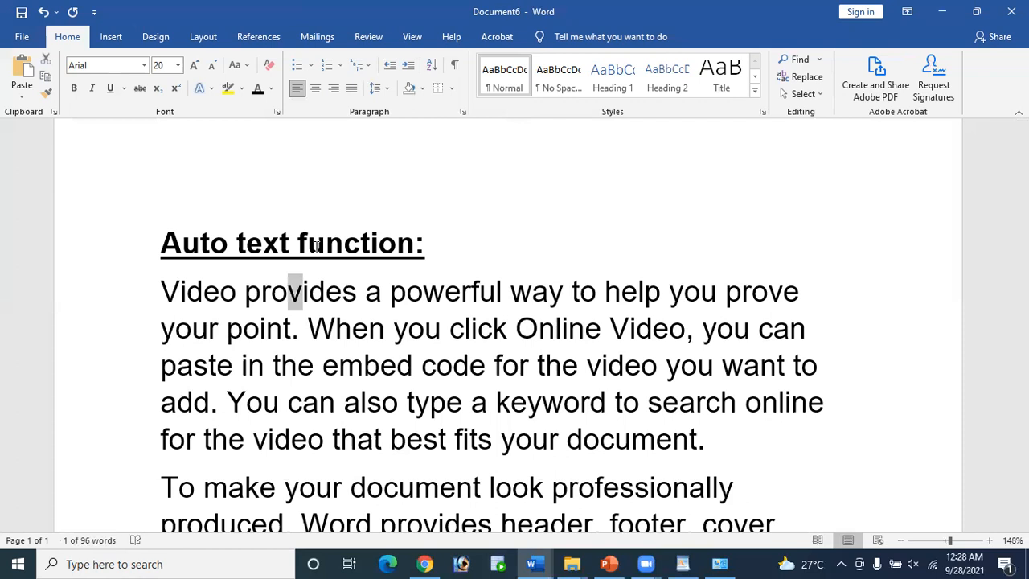
{"action": "key", "text": "shift+Right"}
{"action": "key", "text": "shift+Right"}
{"action": "key", "text": "shift+Right"}
{"action": "key", "text": "shift+Right"}
{"action": "key", "text": "shift+Right"}
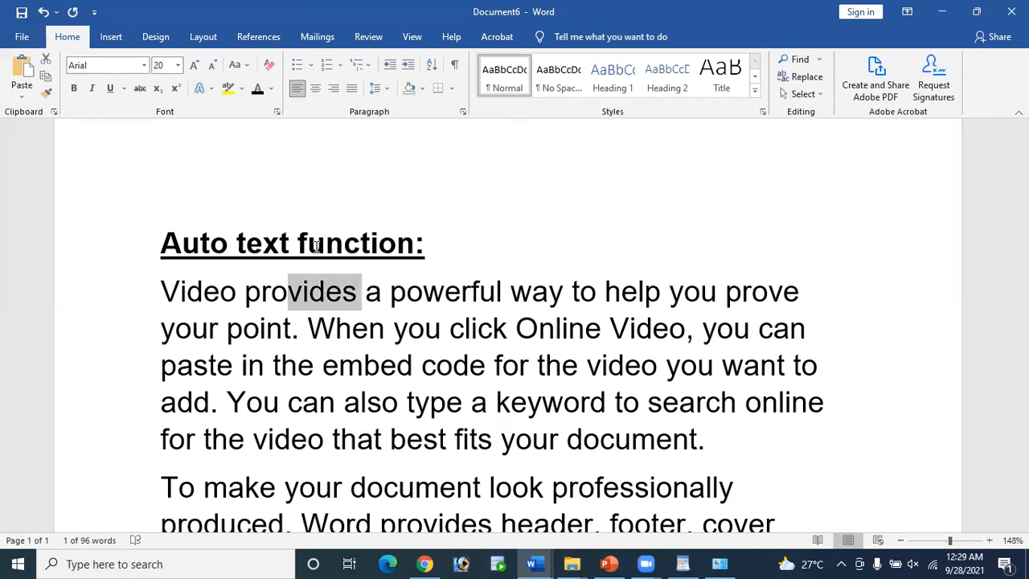
{"action": "key", "text": "shift+Right"}
{"action": "key", "text": "shift+Right"}
{"action": "key", "text": "shift+Right"}
{"action": "key", "text": "shift+Right"}
{"action": "key", "text": "shift+Right"}
{"action": "key", "text": "shift+Right"}
{"action": "key", "text": "shift+Right"}
{"action": "key", "text": "shift+Right"}
{"action": "key", "text": "shift+Right"}
{"action": "key", "text": "shift+Right"}
{"action": "key", "text": "shift+Right"}
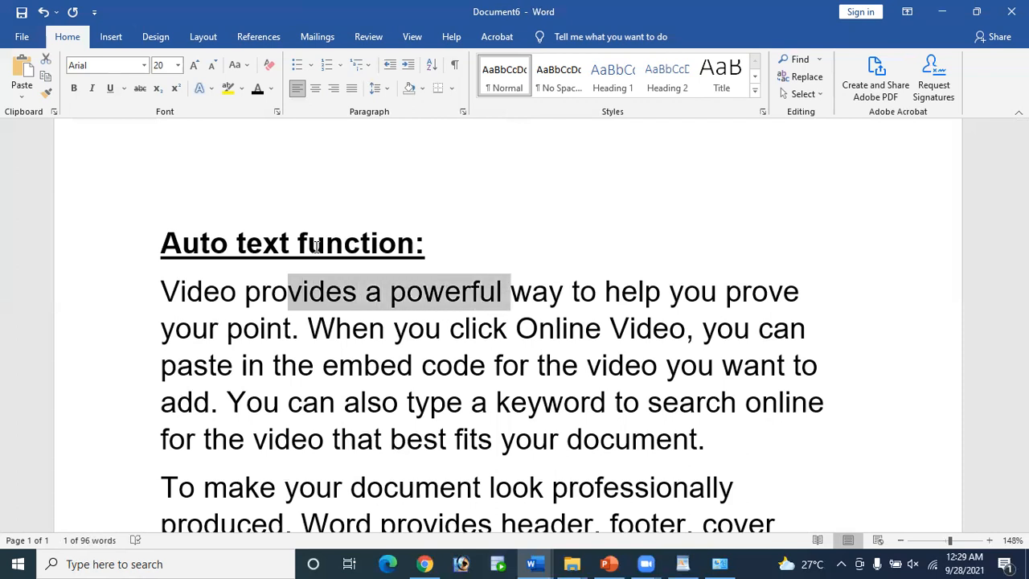
{"action": "key", "text": "shift+Right"}
{"action": "key", "text": "shift+Right"}
{"action": "key", "text": "shift+Right"}
{"action": "key", "text": "shift+Right"}
{"action": "key", "text": "shift+Right"}
{"action": "key", "text": "shift+Right"}
{"action": "key", "text": "shift+Right"}
{"action": "key", "text": "shift+Right"}
{"action": "key", "text": "shift+Right"}
{"action": "key", "text": "shift+Right"}
{"action": "key", "text": "shift+Right"}
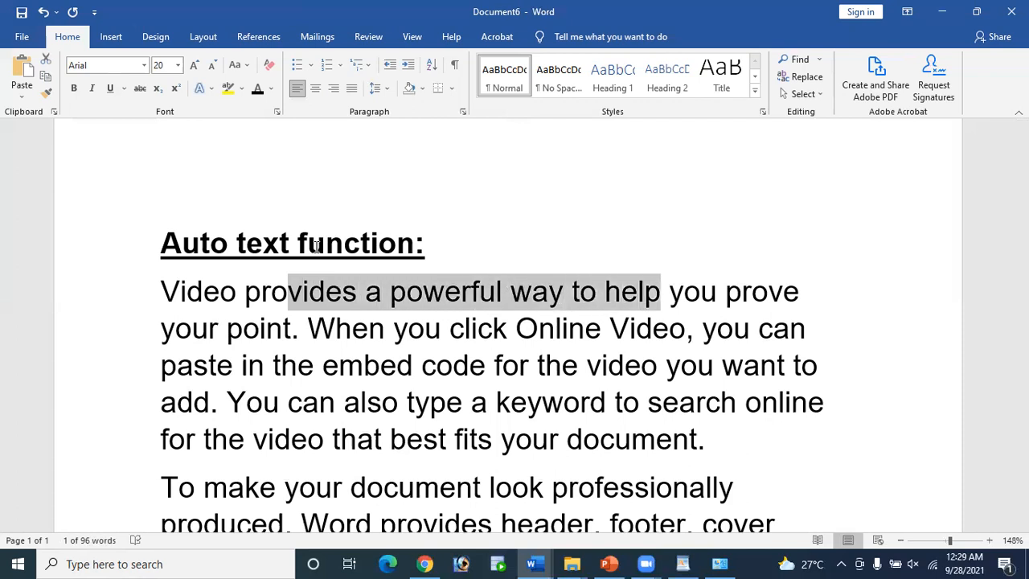
{"action": "key", "text": "shift+Right"}
{"action": "key", "text": "shift+Right"}
{"action": "key", "text": "shift+Right"}
{"action": "key", "text": "shift+Right"}
{"action": "key", "text": "shift+Right"}
{"action": "key", "text": "shift+Right"}
{"action": "key", "text": "shift+Right"}
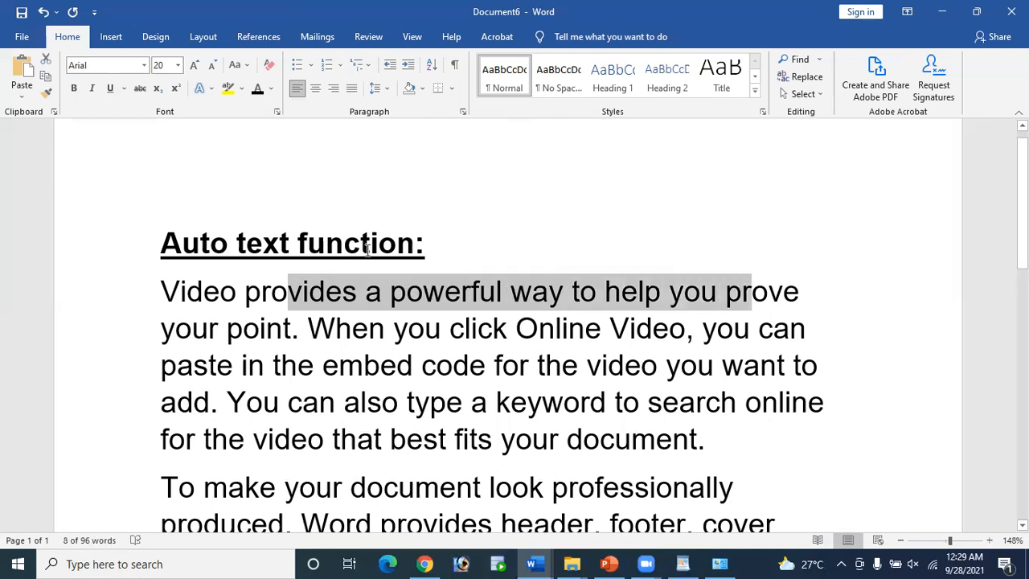
{"action": "left_click", "coordinate": [502, 327]}
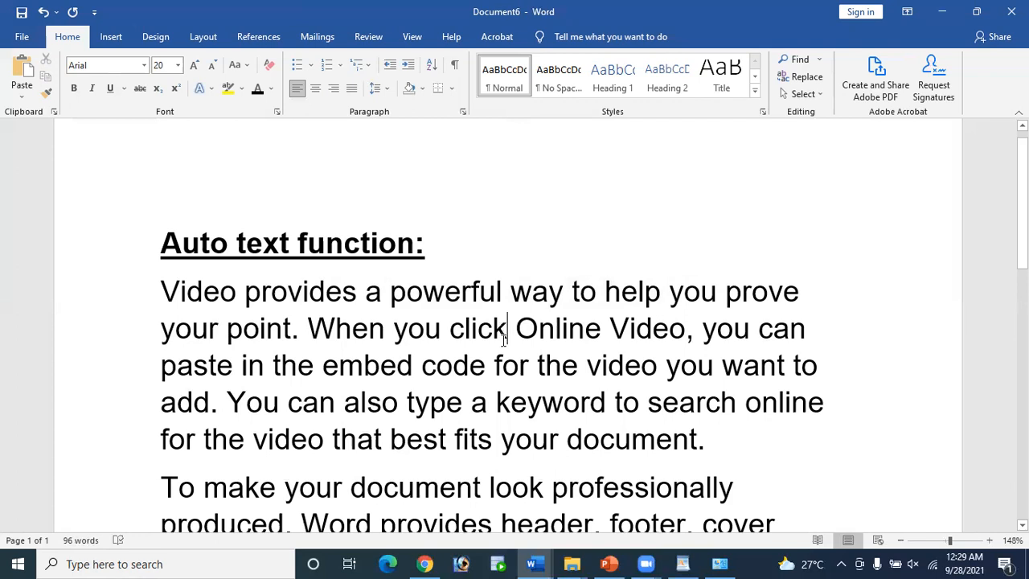
{"action": "key", "text": "shift+Left"}
{"action": "key", "text": "shift+Left"}
{"action": "key", "text": "shift+Left"}
{"action": "key", "text": "shift+Left"}
{"action": "key", "text": "shift+Left"}
{"action": "key", "text": "shift+Left"}
{"action": "key", "text": "shift+Left"}
{"action": "key", "text": "shift+Left"}
{"action": "key", "text": "shift+Left"}
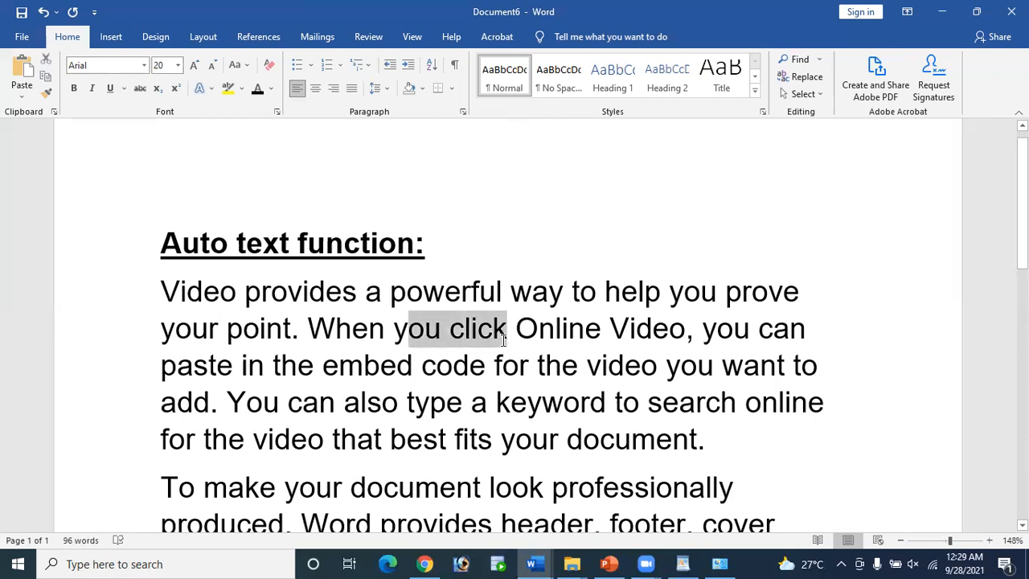
{"action": "key", "text": "shift+Left"}
{"action": "key", "text": "shift+Left"}
{"action": "key", "text": "shift+Left"}
{"action": "key", "text": "shift+Left"}
{"action": "key", "text": "shift+Left"}
{"action": "key", "text": "shift+Left"}
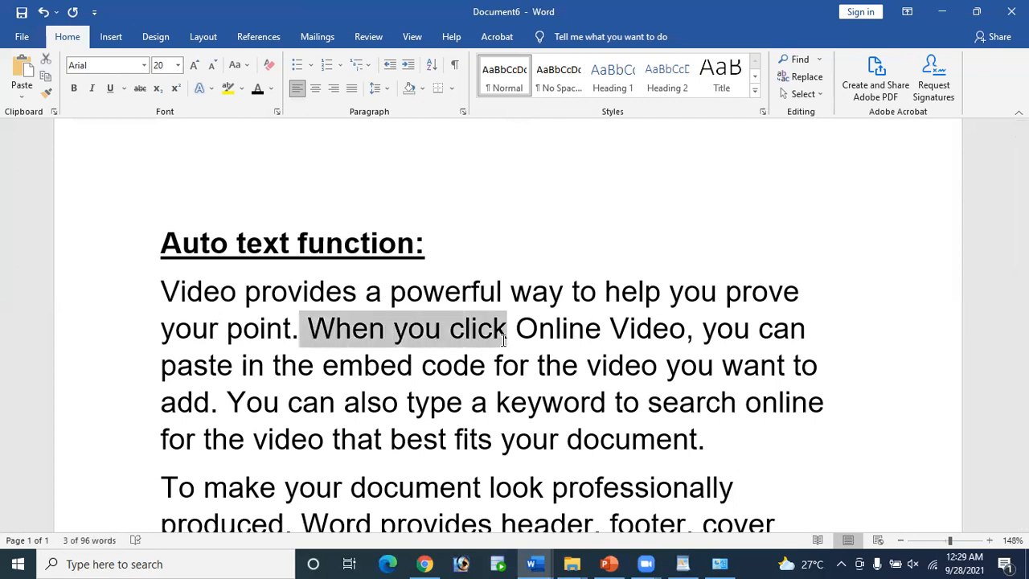
{"action": "key", "text": "shift+Left"}
{"action": "key", "text": "shift+Left"}
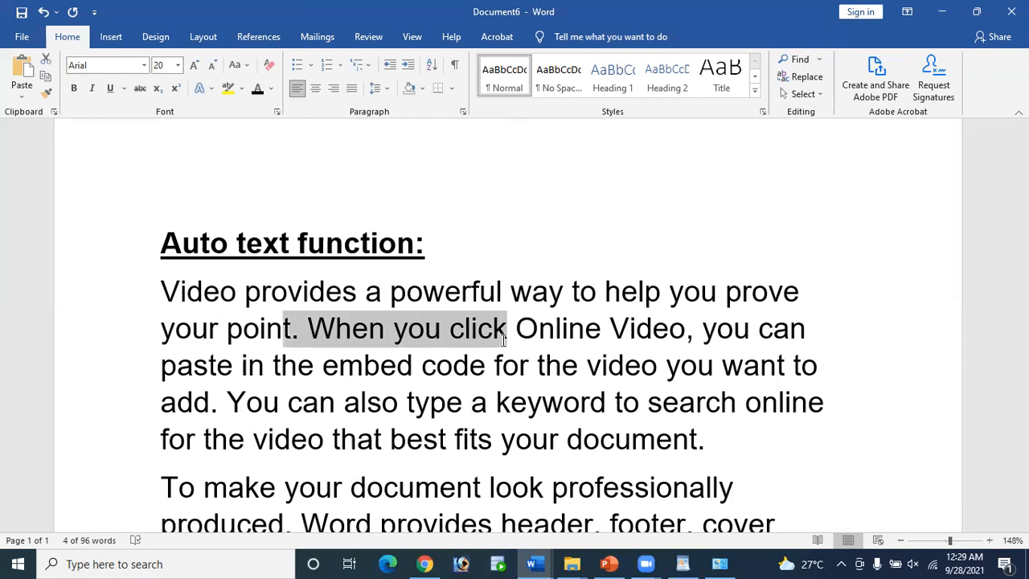
{"action": "key", "text": "shift+Left"}
{"action": "key", "text": "shift+Left"}
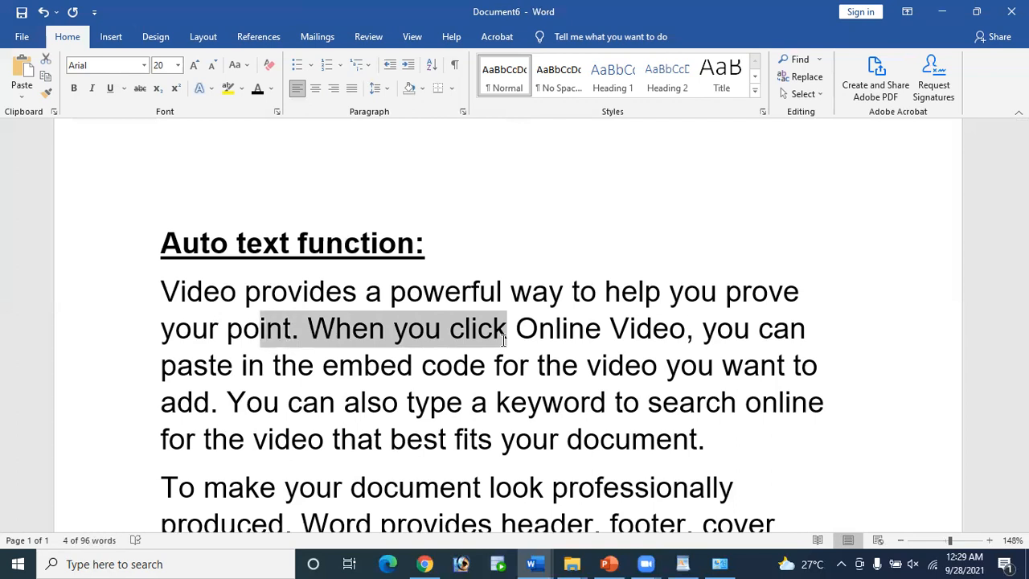
{"action": "key", "text": "shift+Left"}
{"action": "key", "text": "shift+Left"}
{"action": "key", "text": "shift+Left"}
{"action": "key", "text": "shift+Left"}
{"action": "key", "text": "shift+Left"}
{"action": "key", "text": "shift+Left"}
{"action": "key", "text": "shift+Left"}
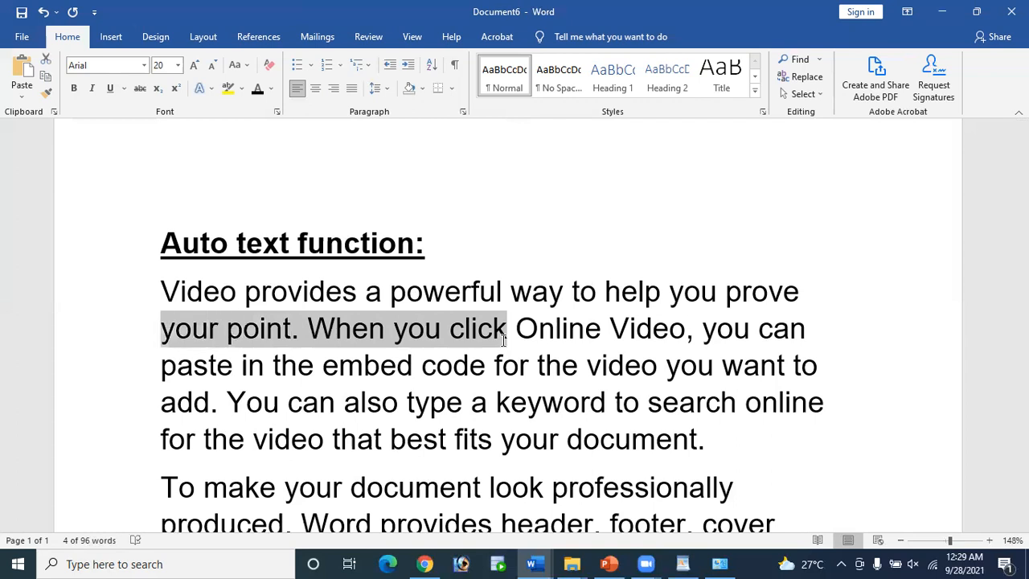
{"action": "key", "text": "shift+Left"}
{"action": "left_click", "coordinate": [510, 342]}
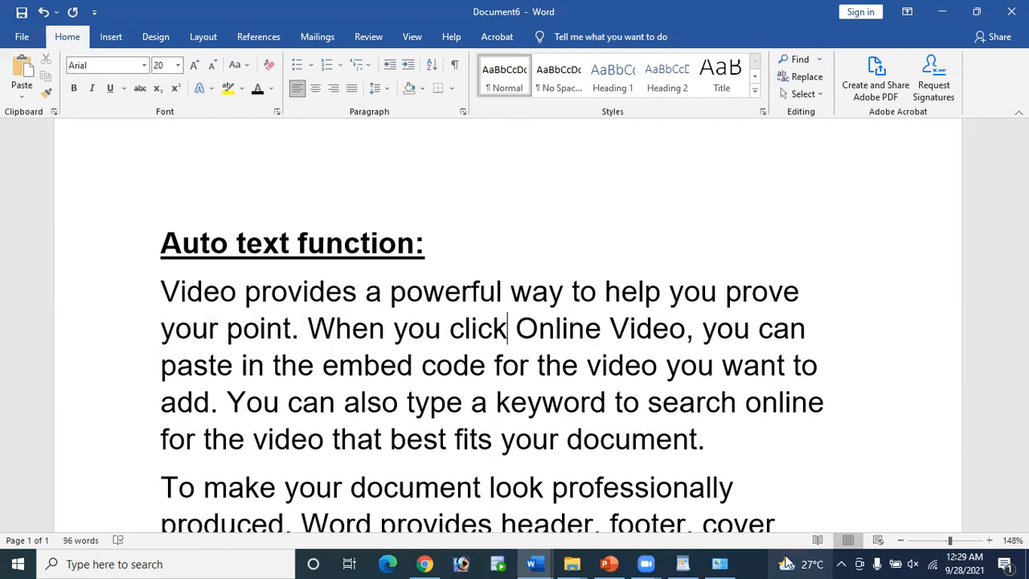
{"action": "mouse_move", "coordinate": [787, 563]}
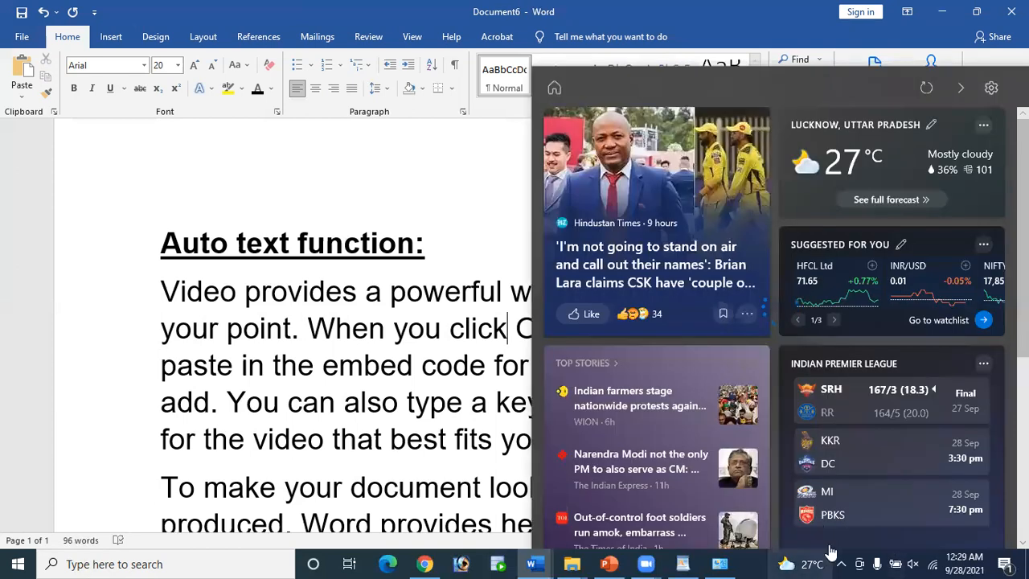
{"action": "left_click", "coordinate": [486, 345]}
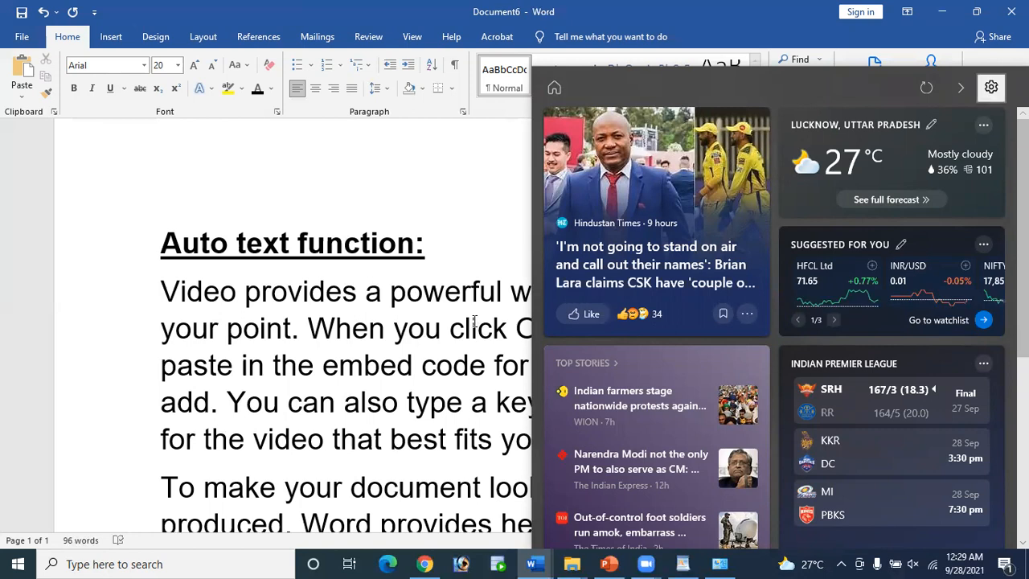
{"action": "left_click", "coordinate": [474, 322]}
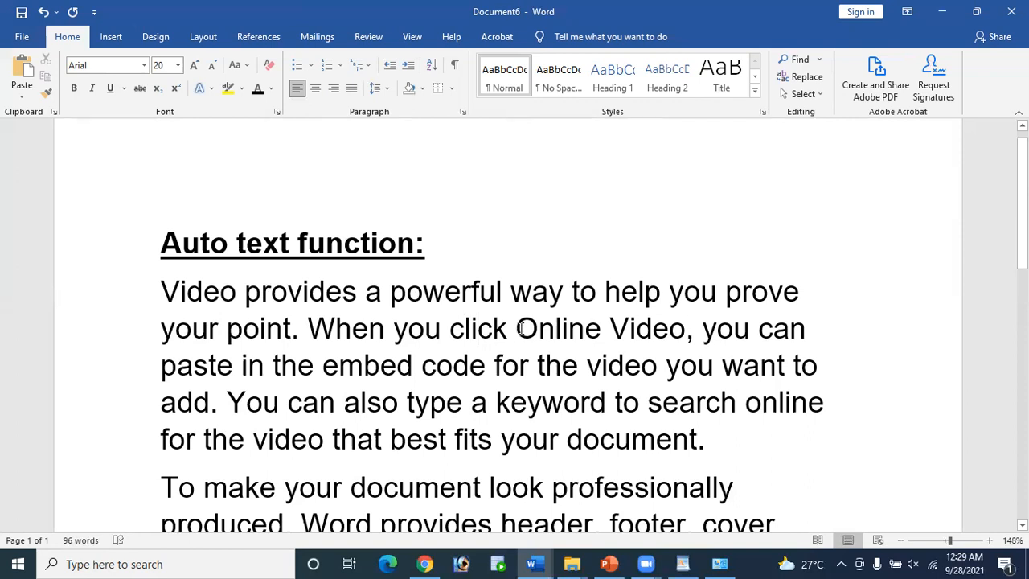
{"action": "double_click", "coordinate": [475, 328]}
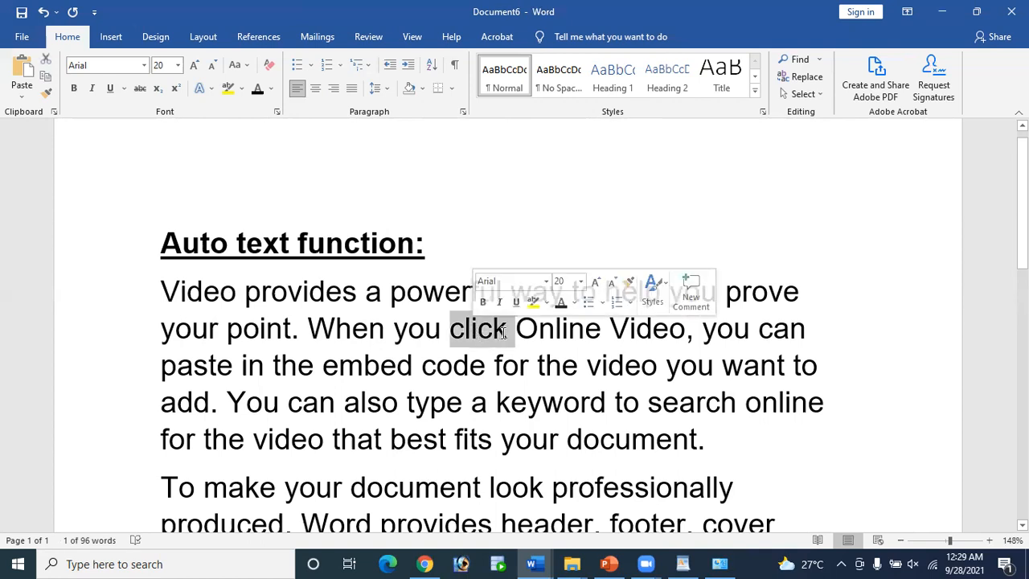
{"action": "left_click", "coordinate": [504, 333]}
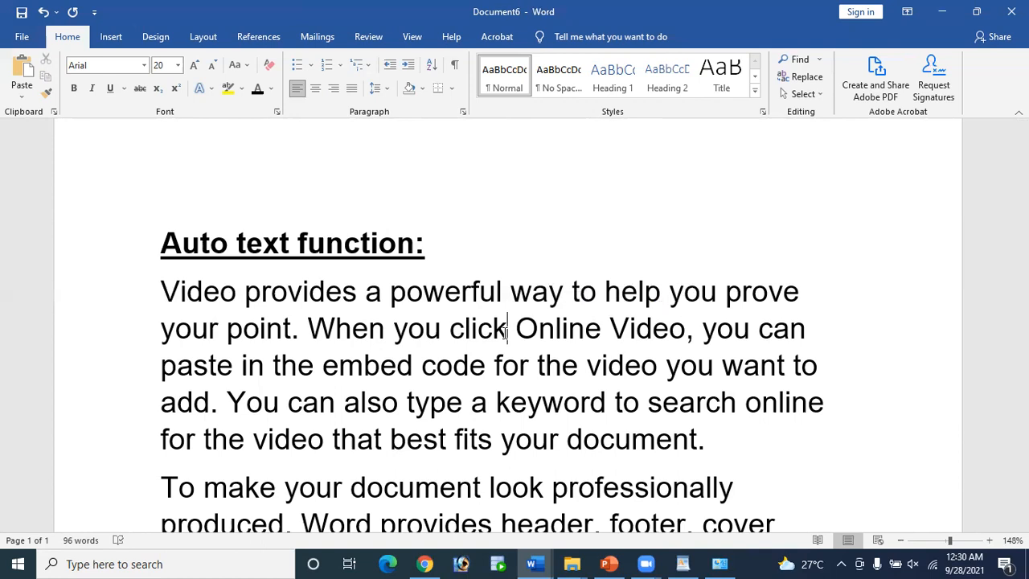
{"action": "key", "text": "shift+Right"}
{"action": "key", "text": "shift+Right"}
{"action": "key", "text": "shift+Right"}
{"action": "key", "text": "shift+Right"}
{"action": "key", "text": "shift+Right"}
{"action": "key", "text": "shift+Right"}
{"action": "key", "text": "shift+Right"}
{"action": "key", "text": "shift+Right"}
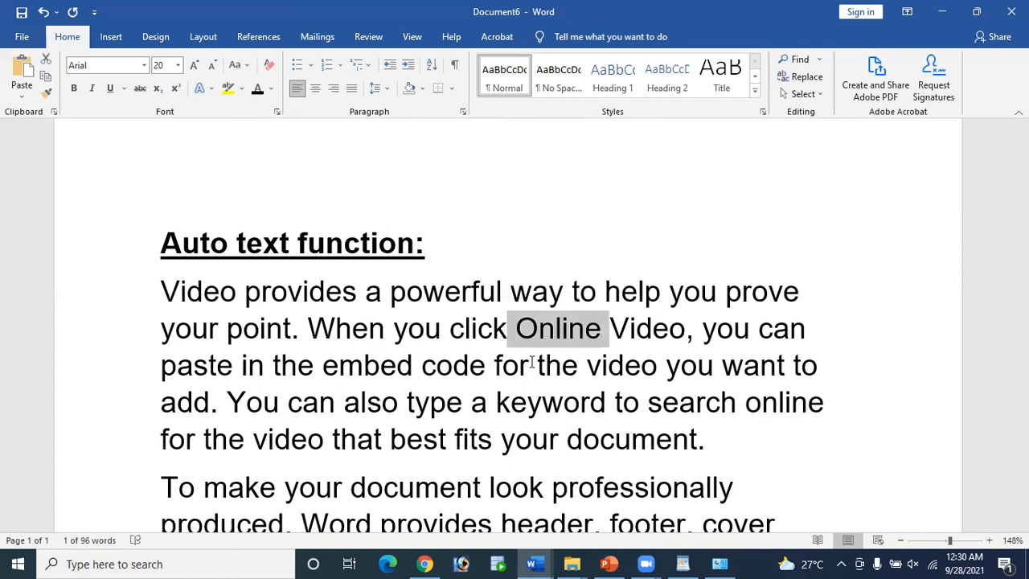
{"action": "left_click", "coordinate": [515, 333]}
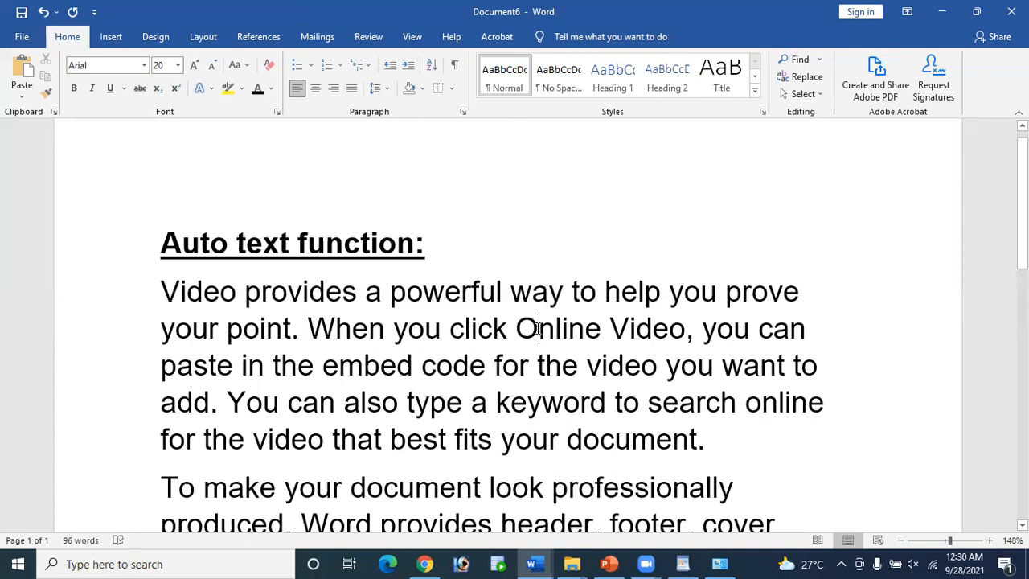
{"action": "key", "text": "ctrl+shift+Right"}
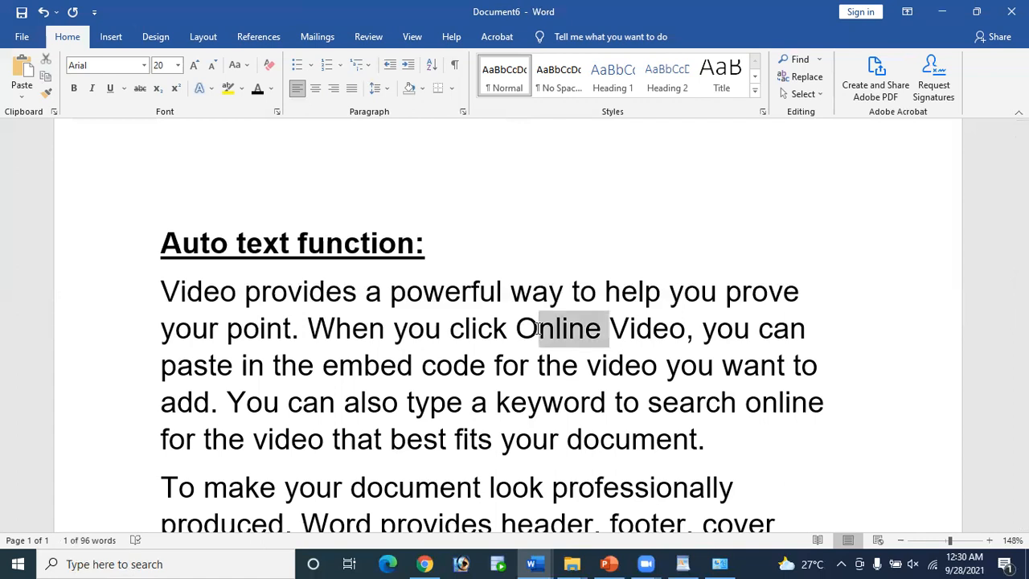
{"action": "key", "text": "ctrl+shift+Right"}
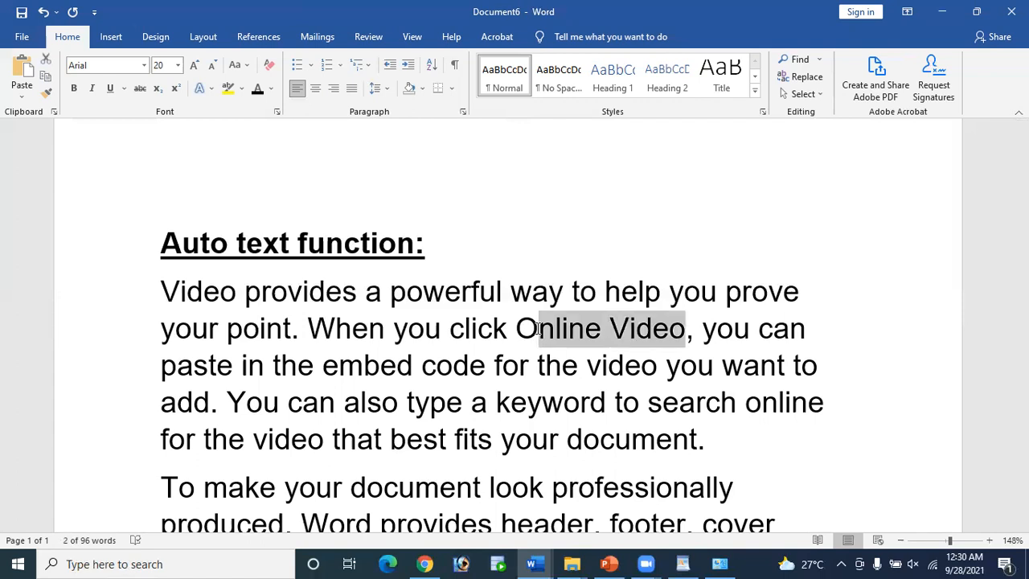
{"action": "key", "text": "ctrl+shift+Right"}
{"action": "key", "text": "ctrl+shift+Right"}
{"action": "key", "text": "ctrl+shift+Right"}
{"action": "key", "text": "ctrl+shift+Right"}
{"action": "key", "text": "ctrl+shift+Right"}
{"action": "key", "text": "ctrl+shift+Right"}
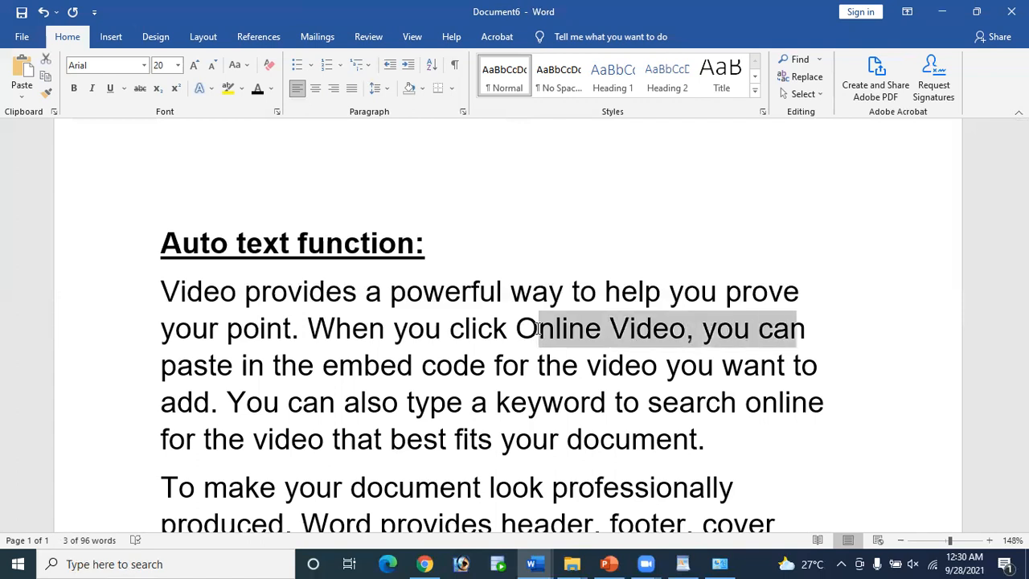
{"action": "left_click", "coordinate": [496, 363]}
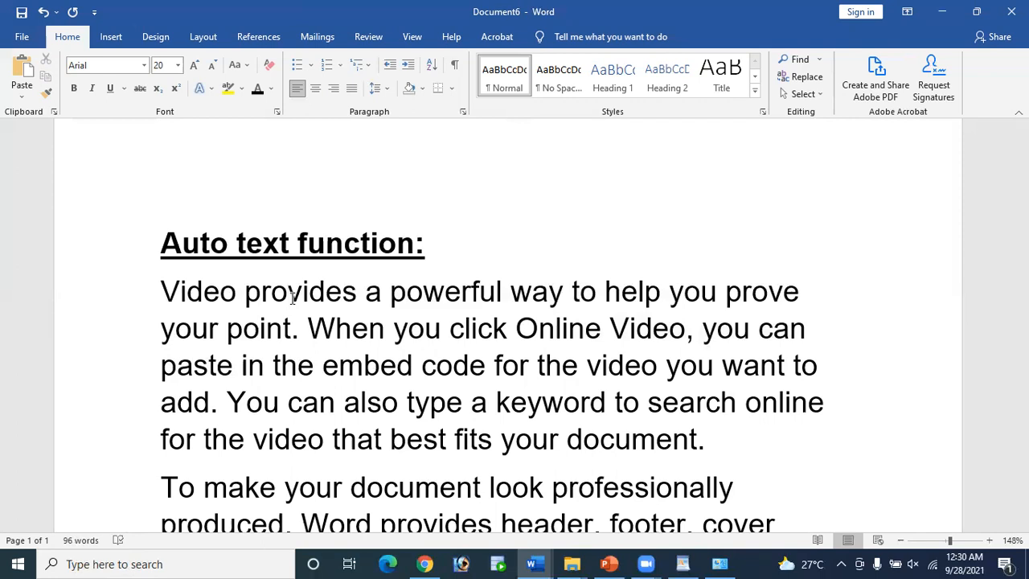
{"action": "key", "text": "shift+End"}
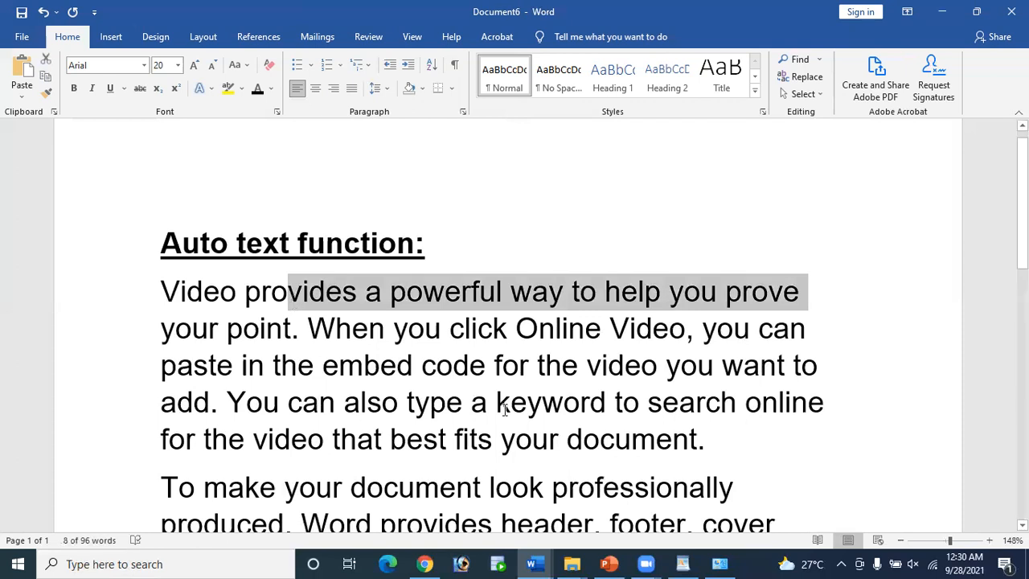
{"action": "left_click", "coordinate": [622, 372]}
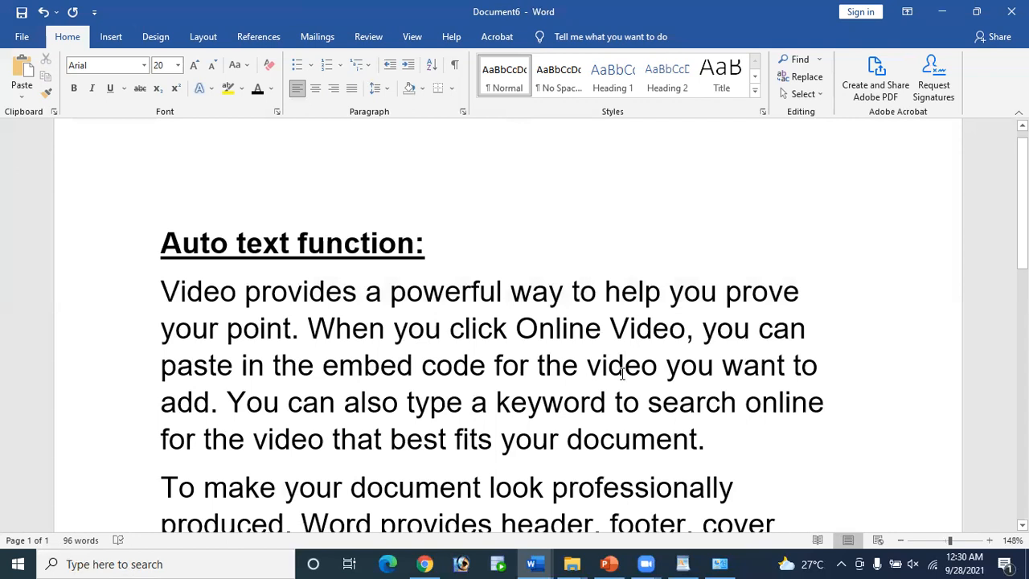
{"action": "key", "text": "shift+Home"}
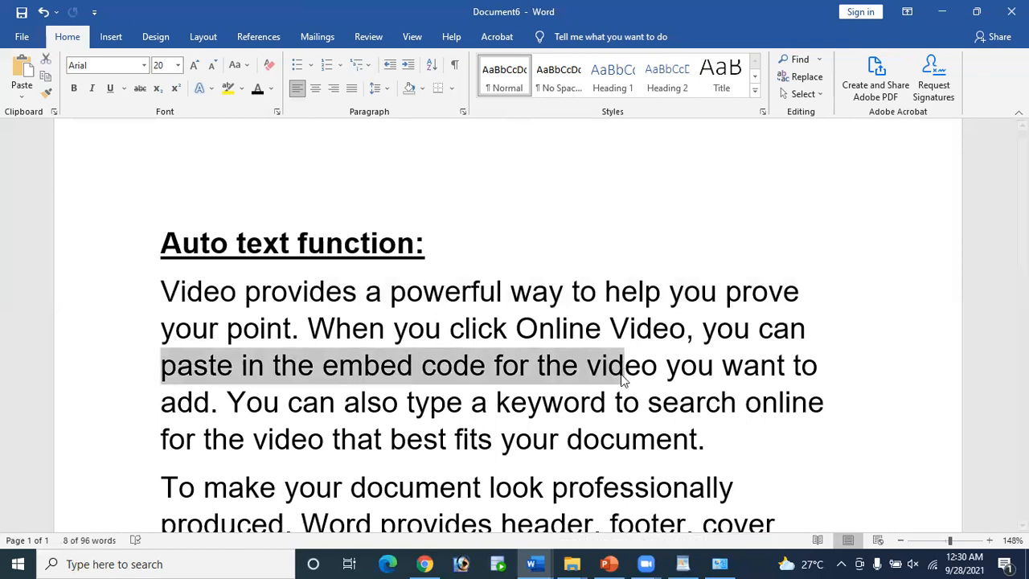
{"action": "left_click", "coordinate": [635, 377]}
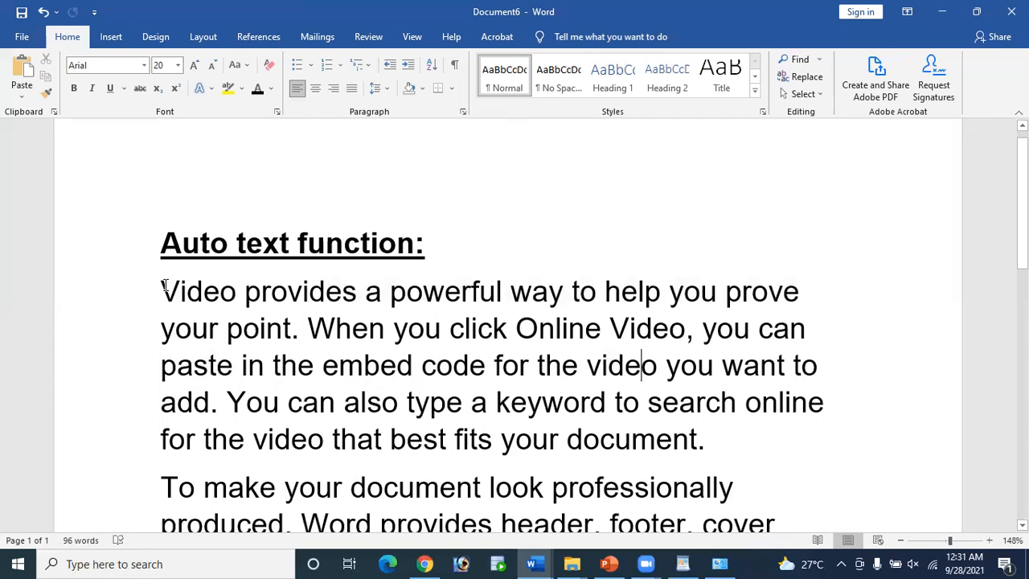
{"action": "key", "text": "ctrl+shift+Down"}
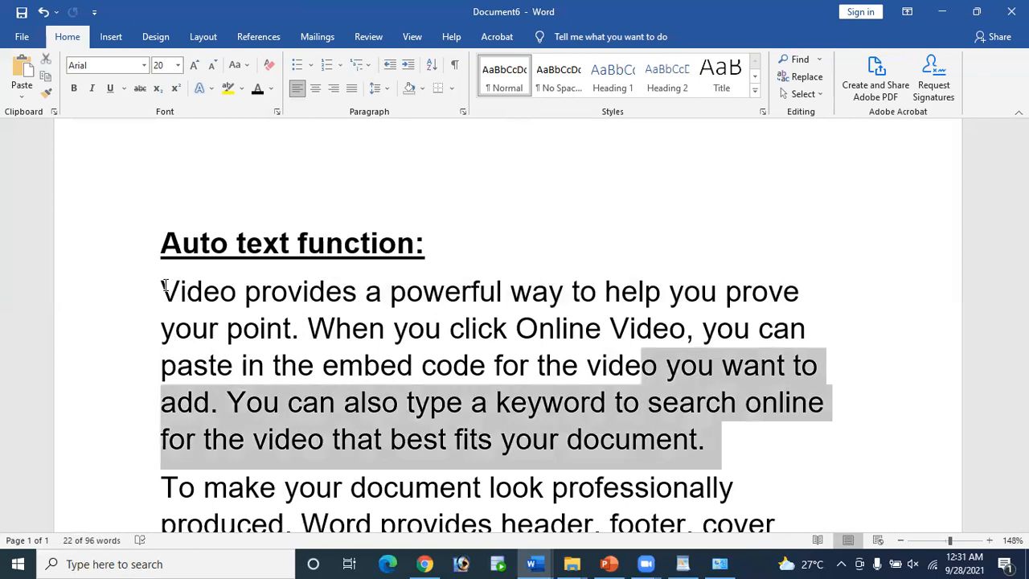
{"action": "left_click", "coordinate": [160, 289]}
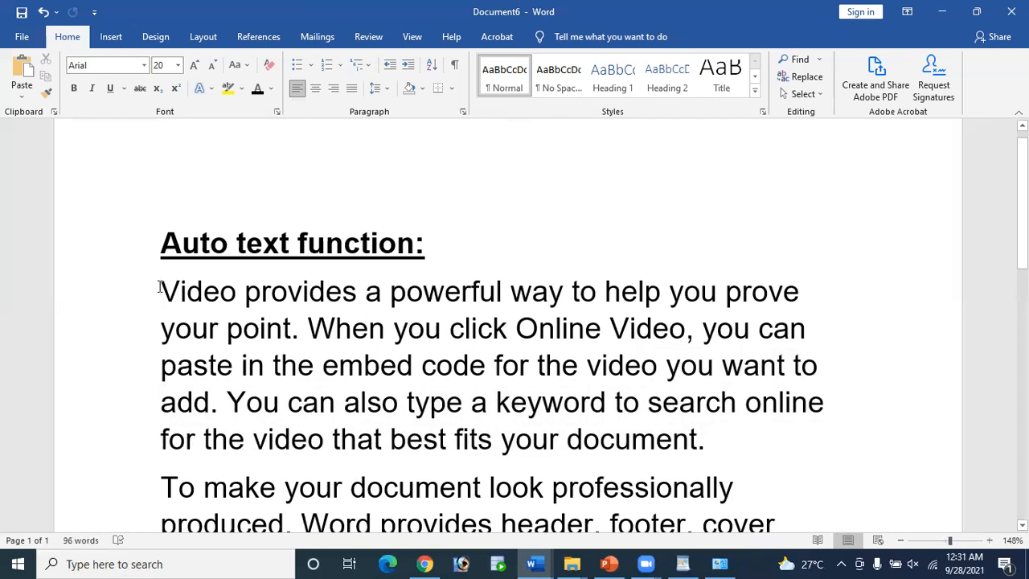
{"action": "triple_click", "coordinate": [160, 290]}
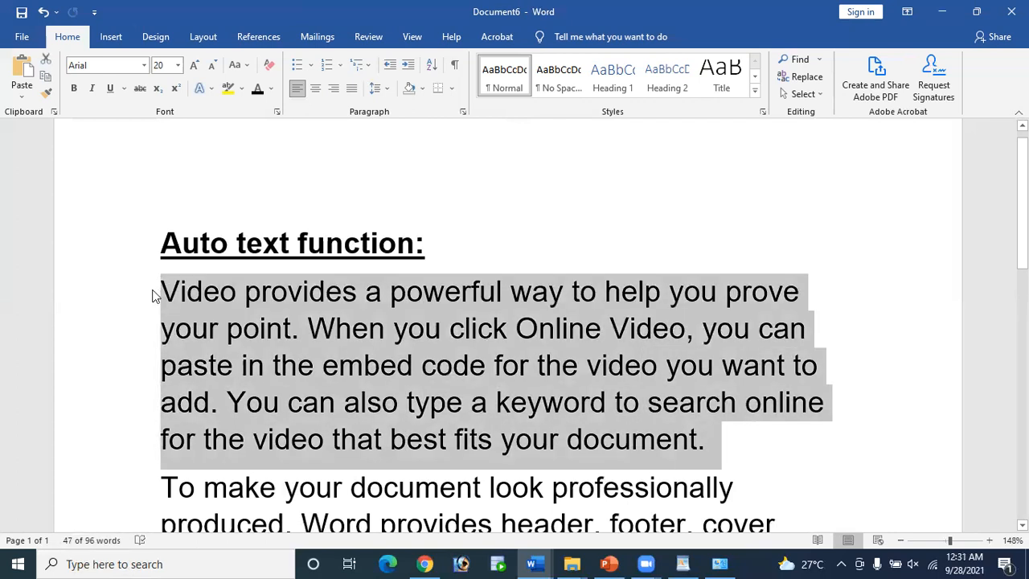
{"action": "left_click", "coordinate": [161, 288]}
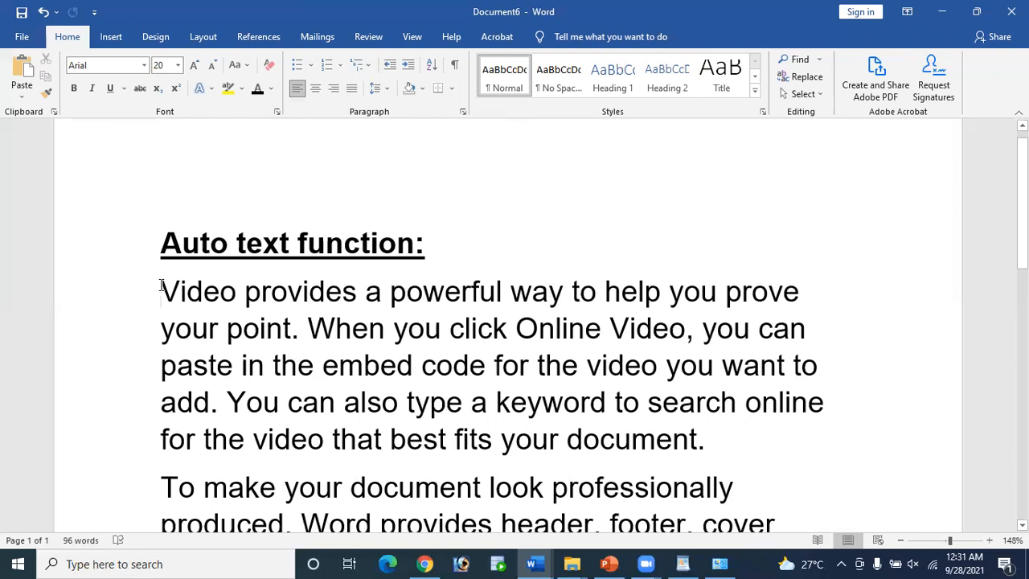
{"action": "key", "text": "ctrl+shift+Down"}
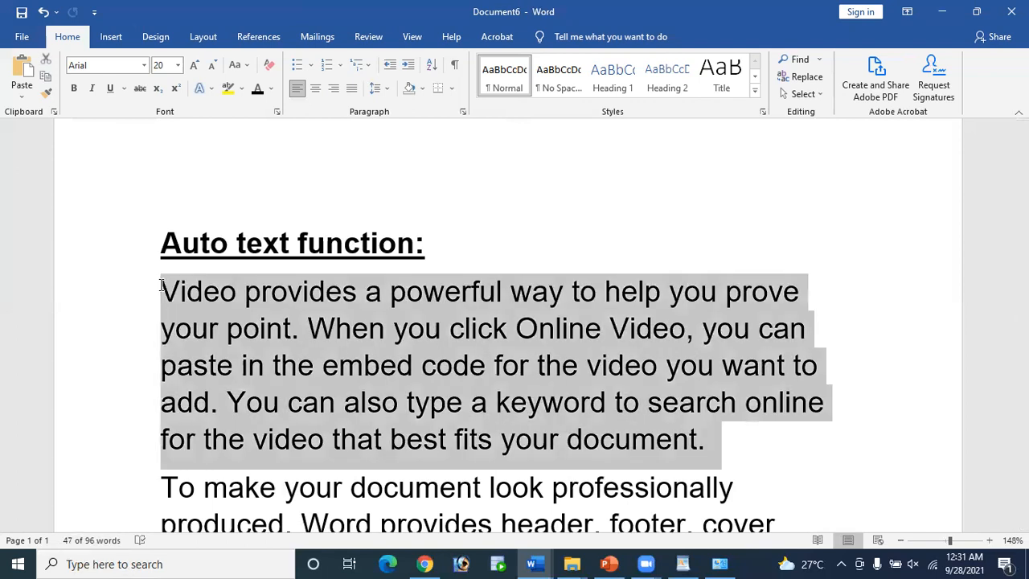
{"action": "key", "text": "ctrl+shift+End"}
{"action": "key", "text": "ctrl+Home"}
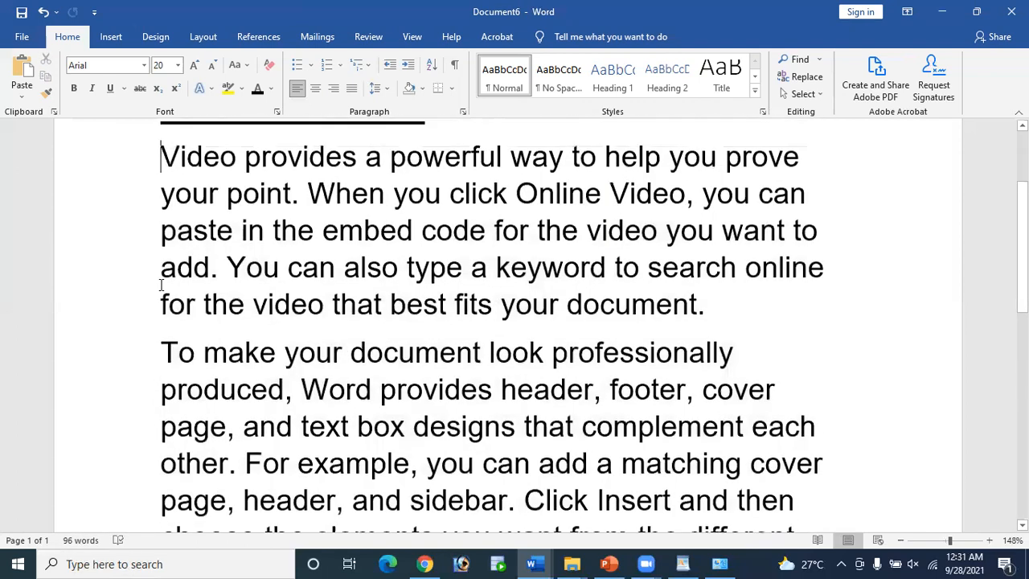
{"action": "left_click", "coordinate": [166, 198]}
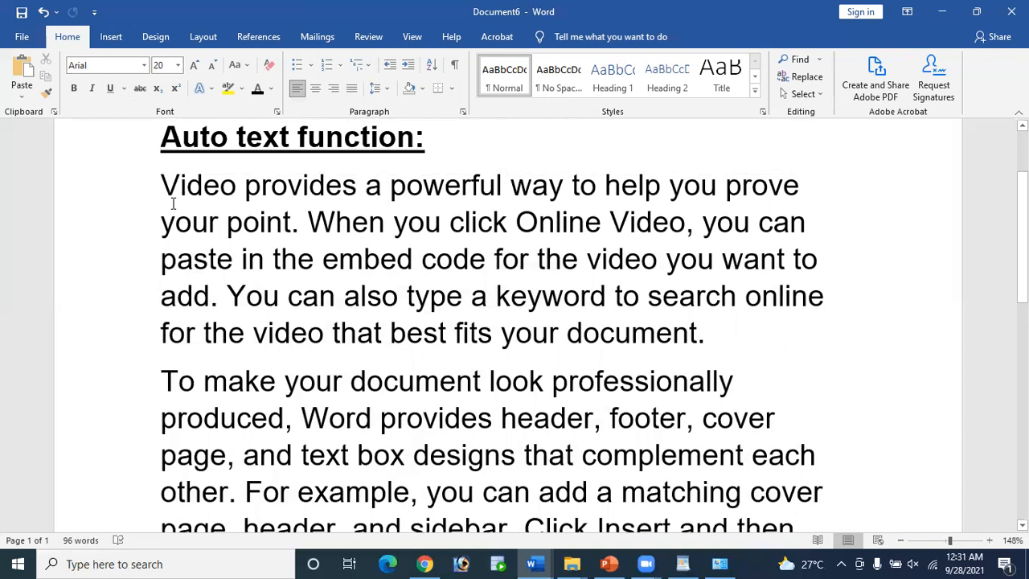
{"action": "key", "text": "ctrl+shift+End"}
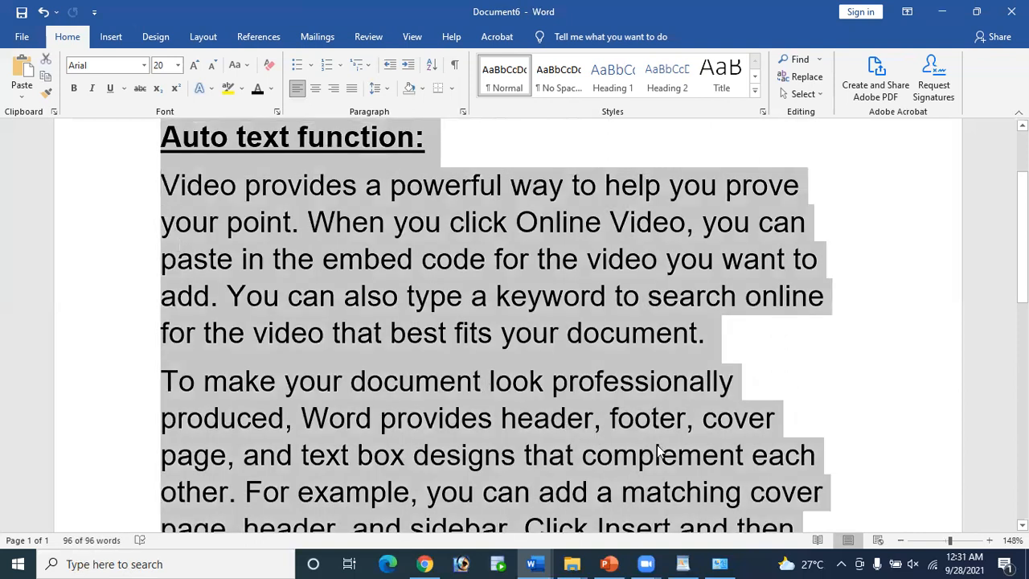
{"action": "scroll", "coordinate": [663, 447], "scroll_direction": "down", "scroll_amount": 3}
{"action": "left_click", "coordinate": [286, 305]}
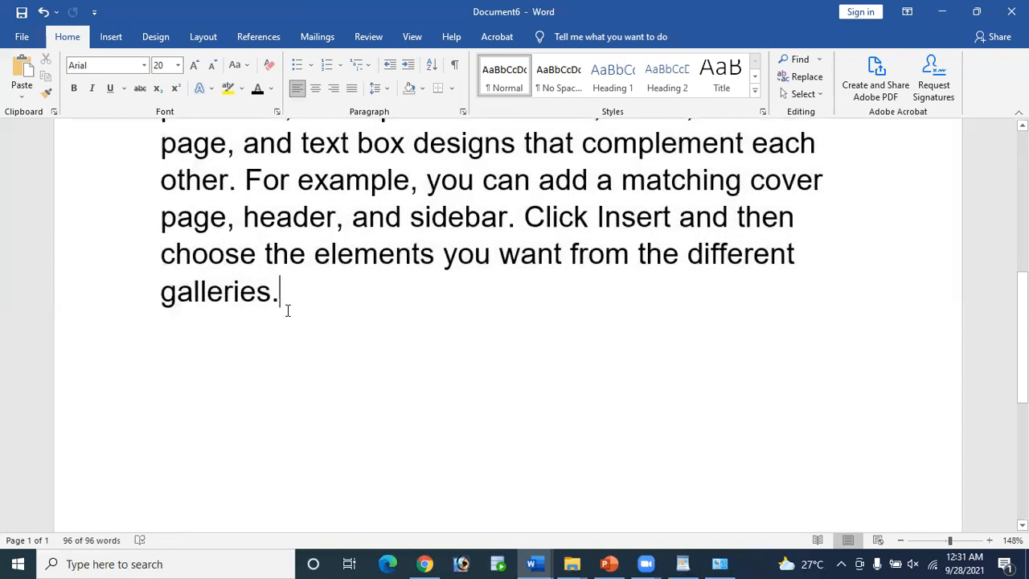
{"action": "scroll", "coordinate": [415, 339], "scroll_direction": "up", "scroll_amount": 2}
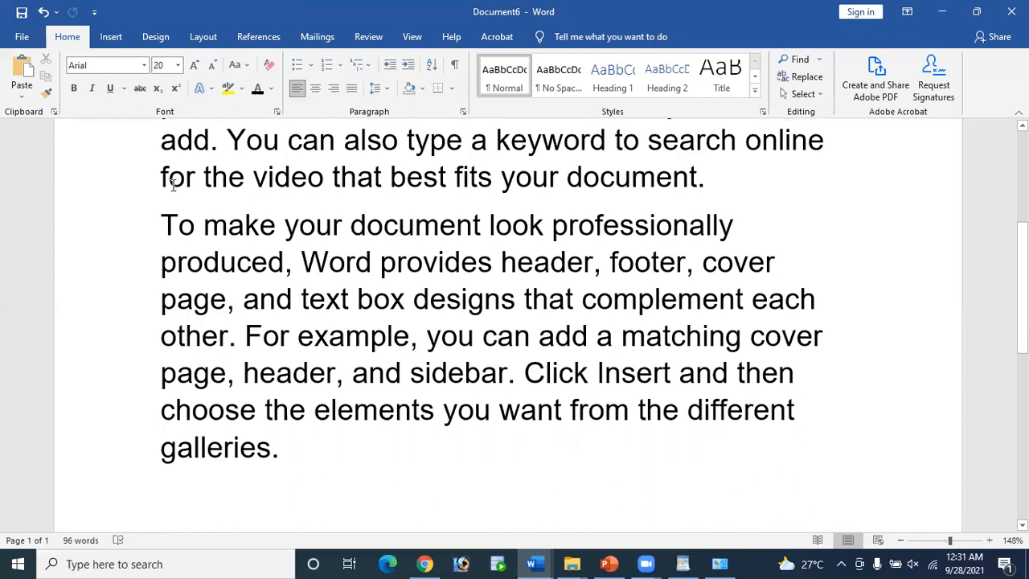
{"action": "scroll", "coordinate": [165, 184], "scroll_direction": "up", "scroll_amount": 3}
{"action": "scroll", "coordinate": [163, 181], "scroll_direction": "down", "scroll_amount": 2}
{"action": "scroll", "coordinate": [161, 178], "scroll_direction": "up", "scroll_amount": 2}
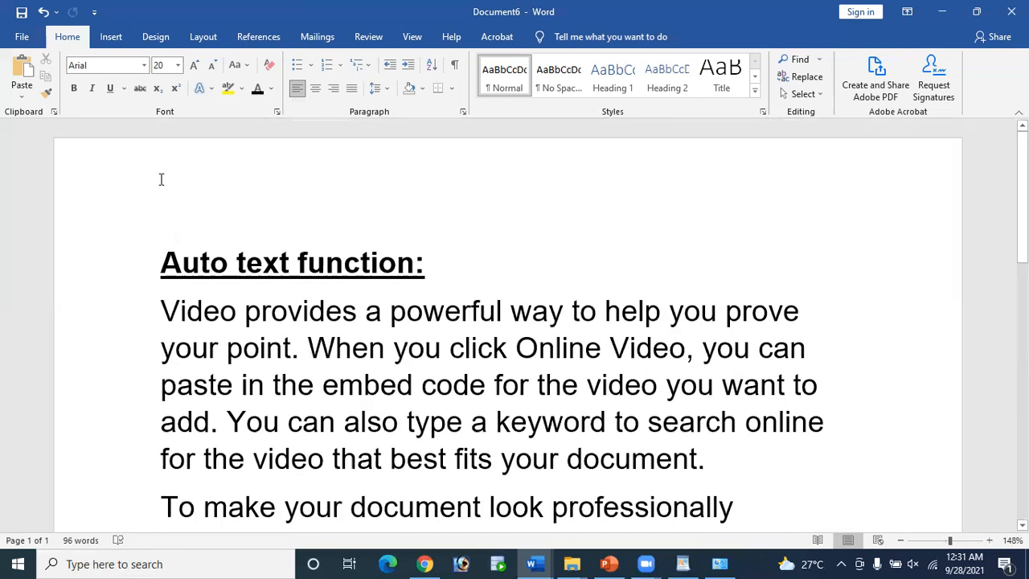
{"action": "scroll", "coordinate": [242, 241], "scroll_direction": "down", "scroll_amount": 2}
{"action": "scroll", "coordinate": [266, 394], "scroll_direction": "up", "scroll_amount": 1}
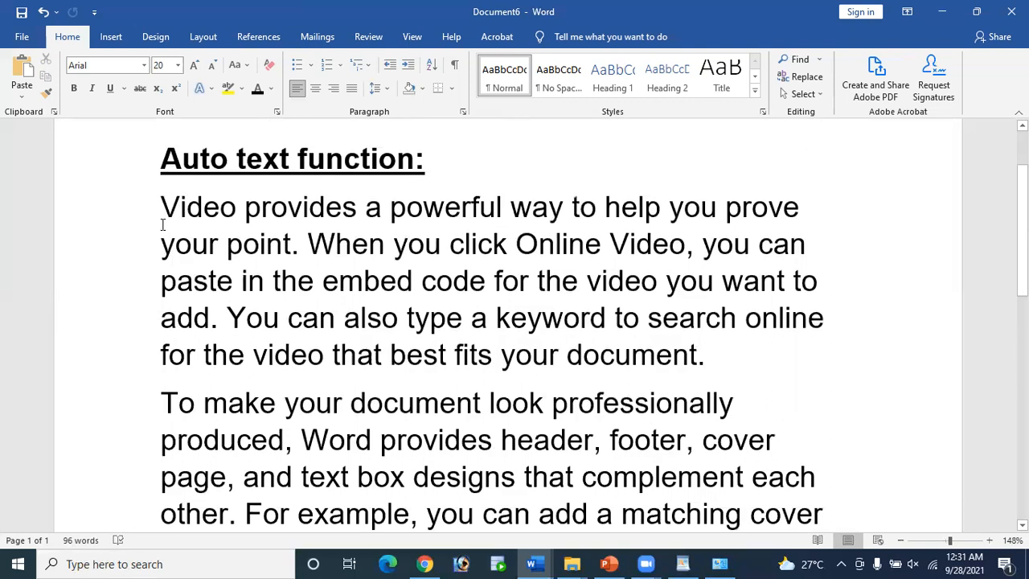
Step: Select 'Video provides a powerful' with Ctrl+Shift+Right and copy it with Ctrl+C
{"action": "left_click_drag", "start_coordinate": [161, 206], "coordinate": [477, 215]}
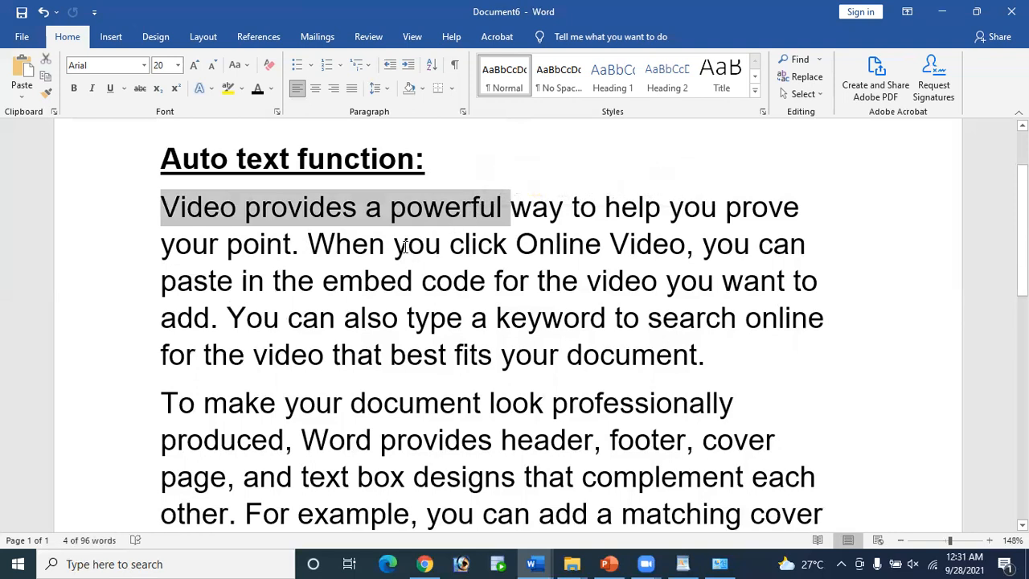
{"action": "left_click", "coordinate": [470, 281]}
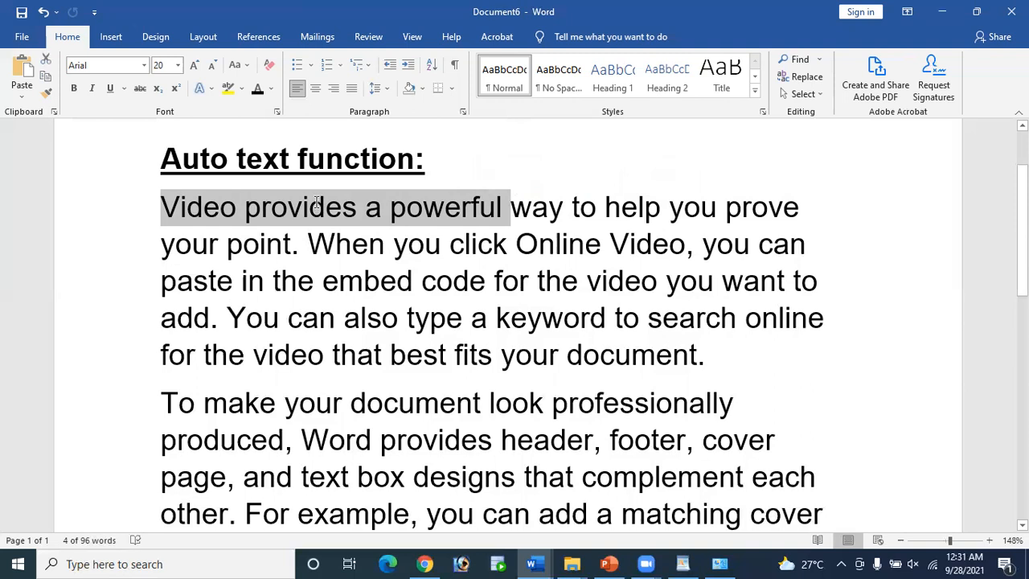
{"action": "left_click", "coordinate": [164, 207]}
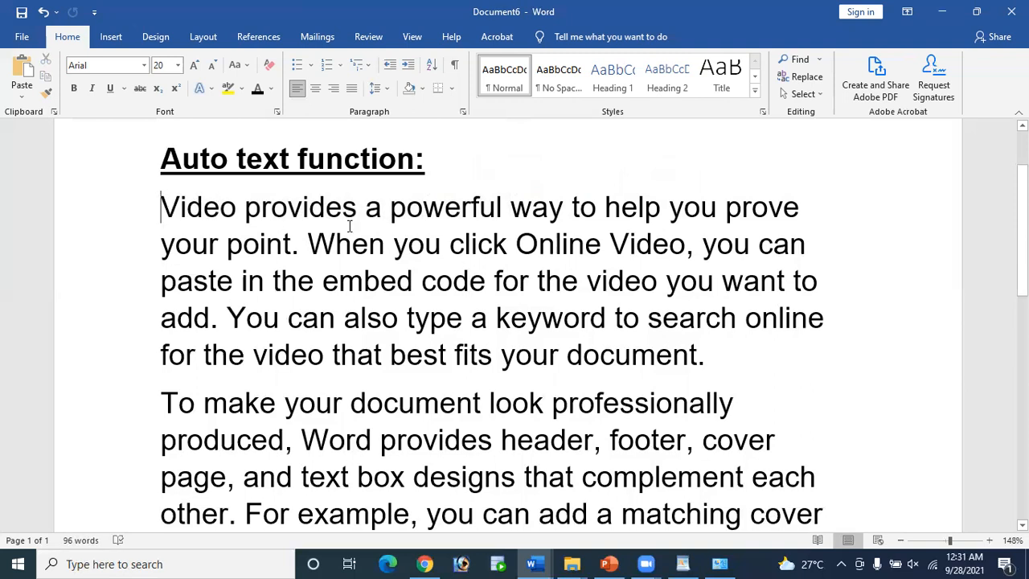
{"action": "key", "text": "ctrl+shift+Right"}
{"action": "key", "text": "ctrl+shift+Right"}
{"action": "key", "text": "ctrl+shift+Right"}
{"action": "key", "text": "ctrl+shift+Right"}
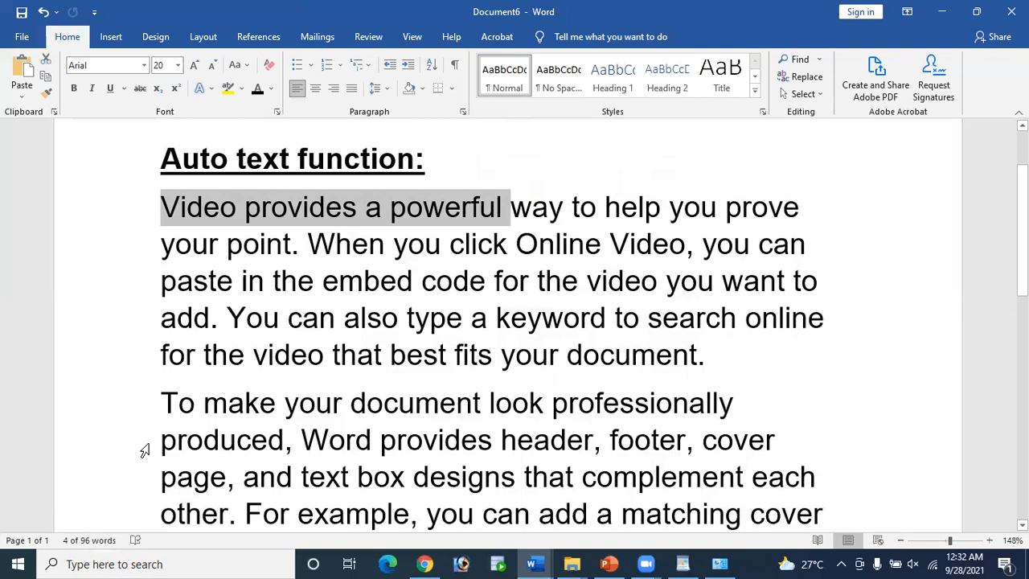
{"action": "key", "text": "ctrl+c"}
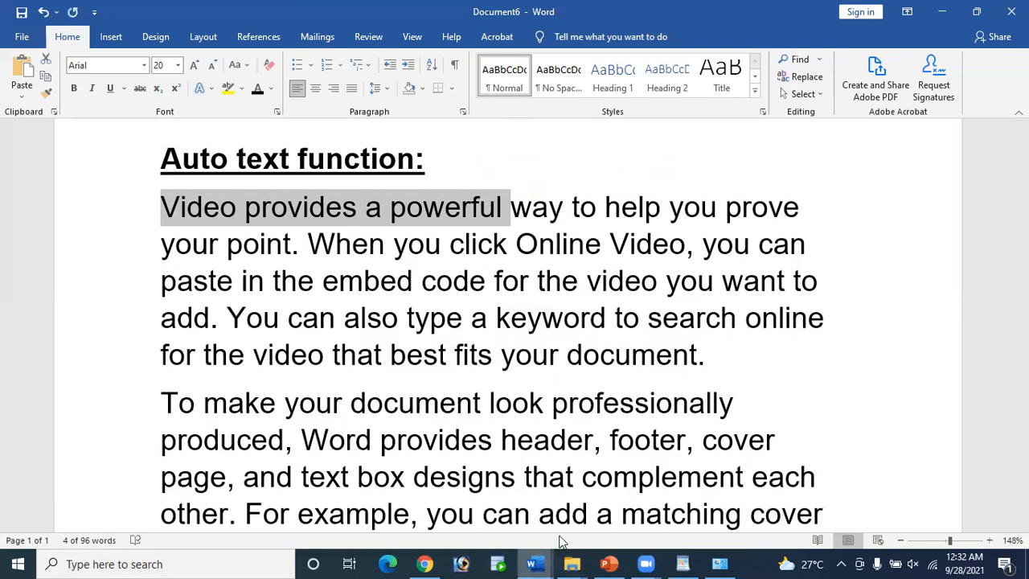
Step: Paste 'Video provides a powerful' onto the empty line after 'galleries.' in Document6
{"action": "left_click", "coordinate": [533, 563]}
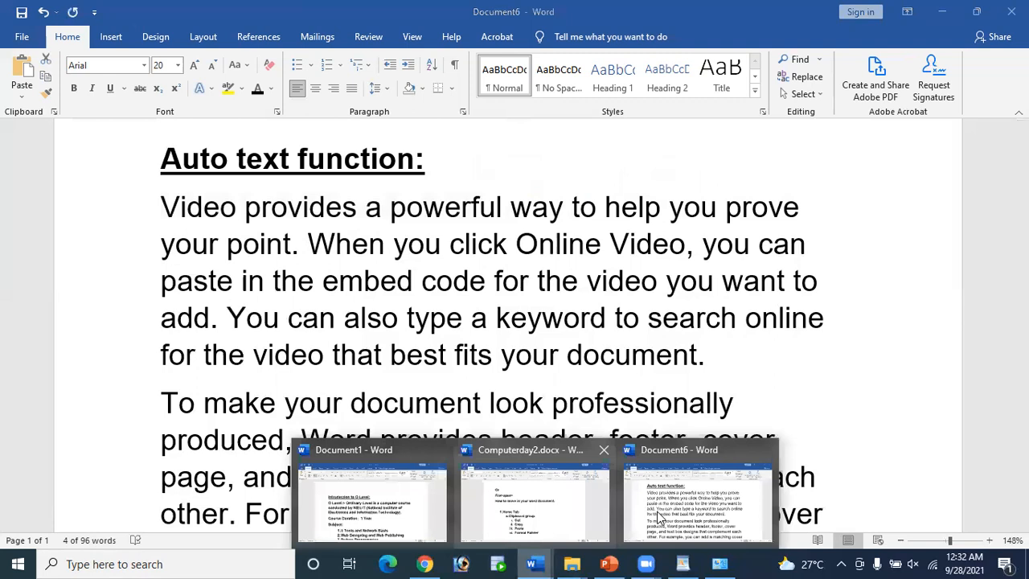
{"action": "left_click", "coordinate": [659, 515]}
{"action": "scroll", "coordinate": [427, 351], "scroll_direction": "down", "scroll_amount": 3}
{"action": "left_click", "coordinate": [421, 346]}
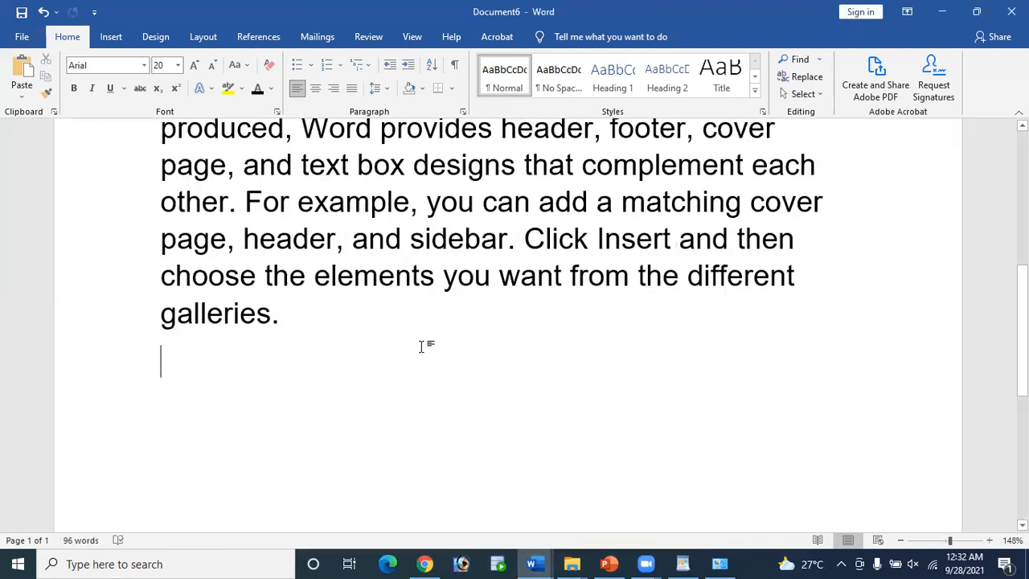
{"action": "key", "text": "ctrl+v"}
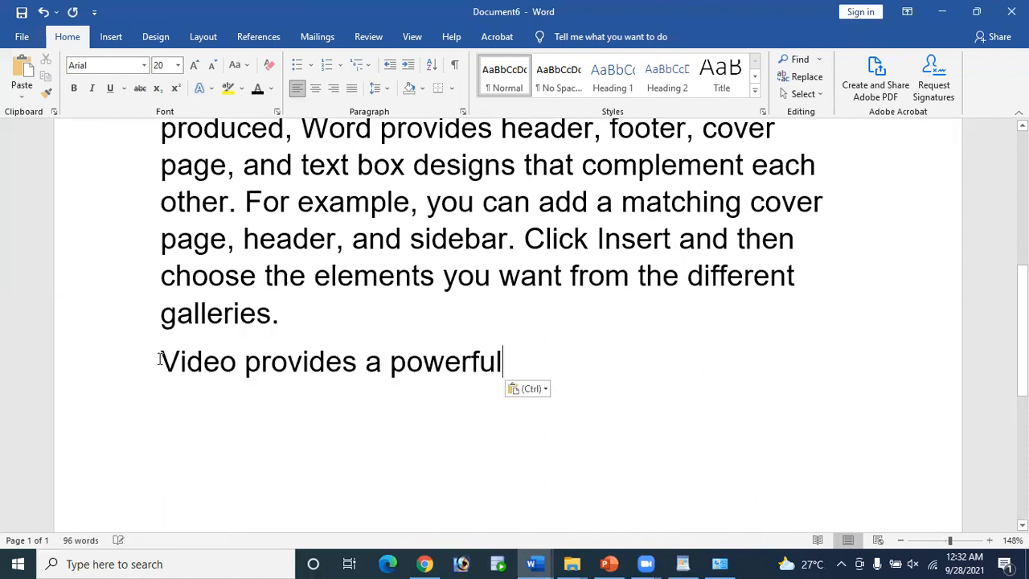
Step: Check the pasted line, then switch to Computerday2.docx
{"action": "triple_click", "coordinate": [449, 368]}
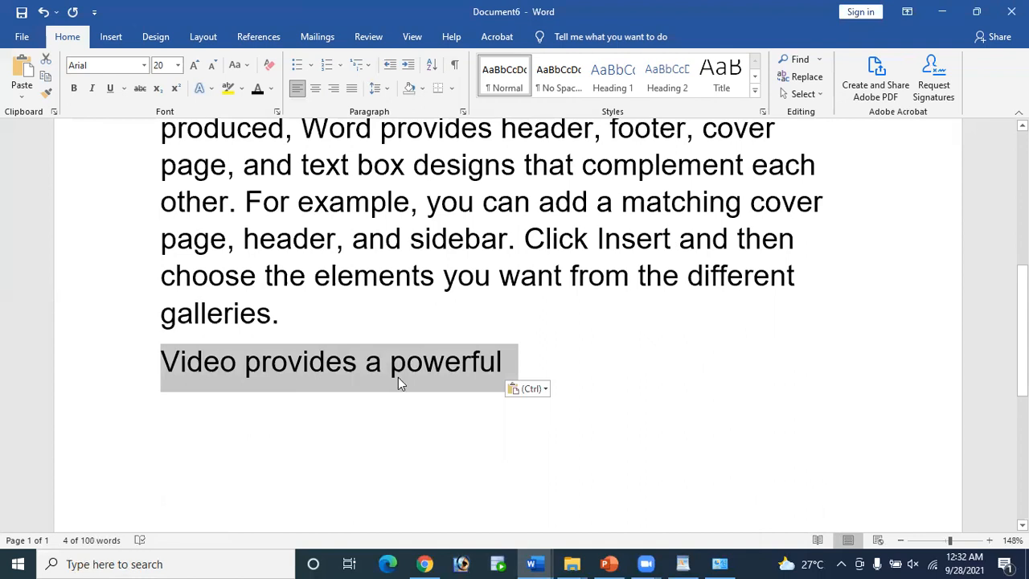
{"action": "left_click", "coordinate": [504, 360]}
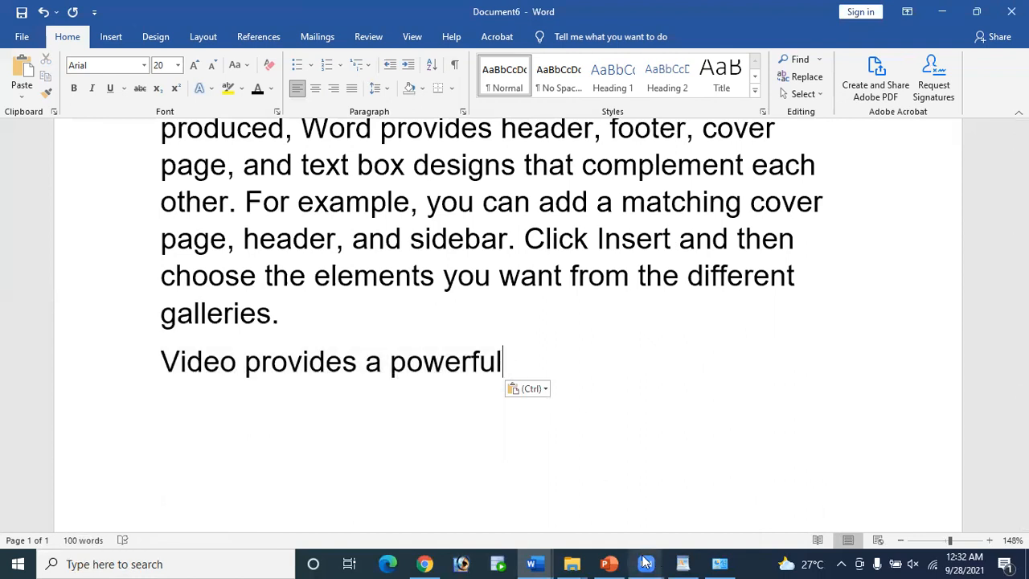
{"action": "left_click", "coordinate": [540, 561]}
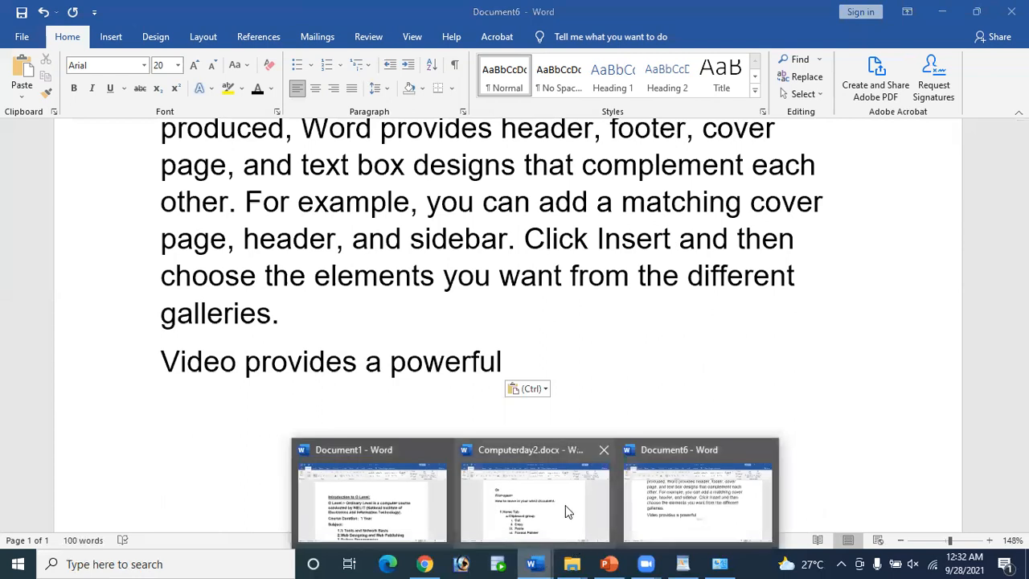
{"action": "left_click", "coordinate": [491, 423]}
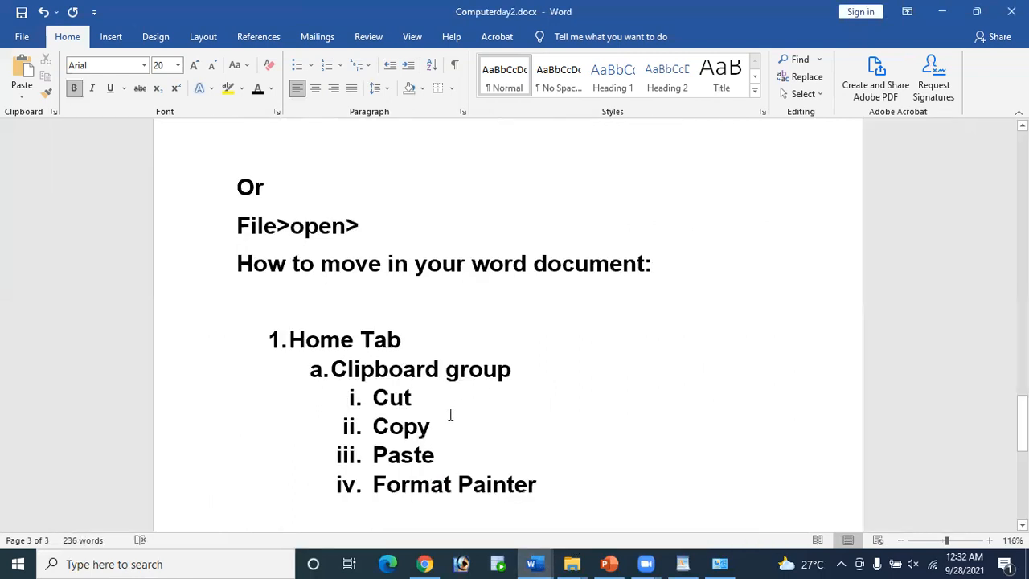
Step: Add Ctrl+C after Copy, Ctrl+V after Paste and Ctrl+X after Cut in the list
{"action": "left_click", "coordinate": [450, 423]}
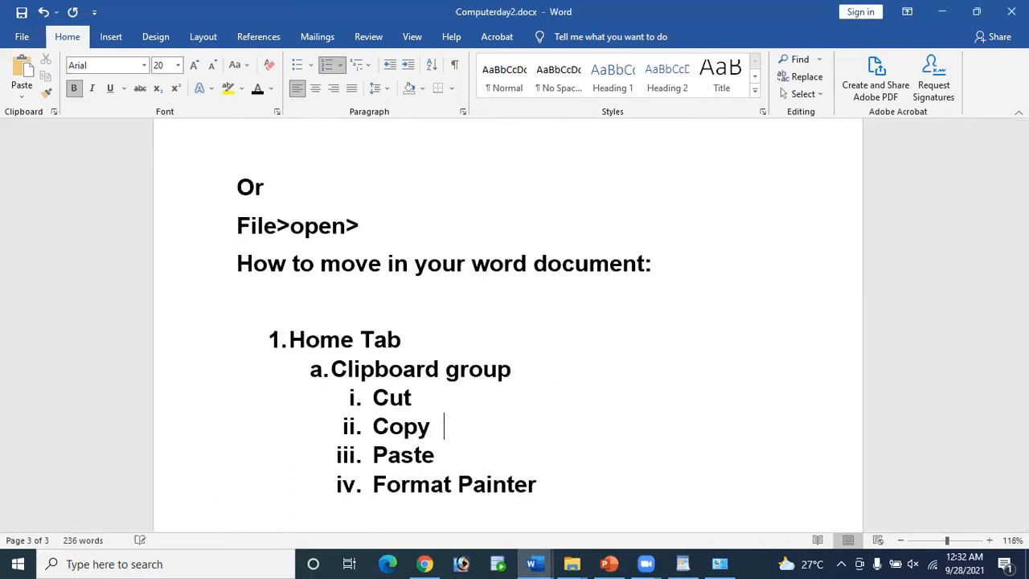
{"action": "type", "text": "Ctrl+"}
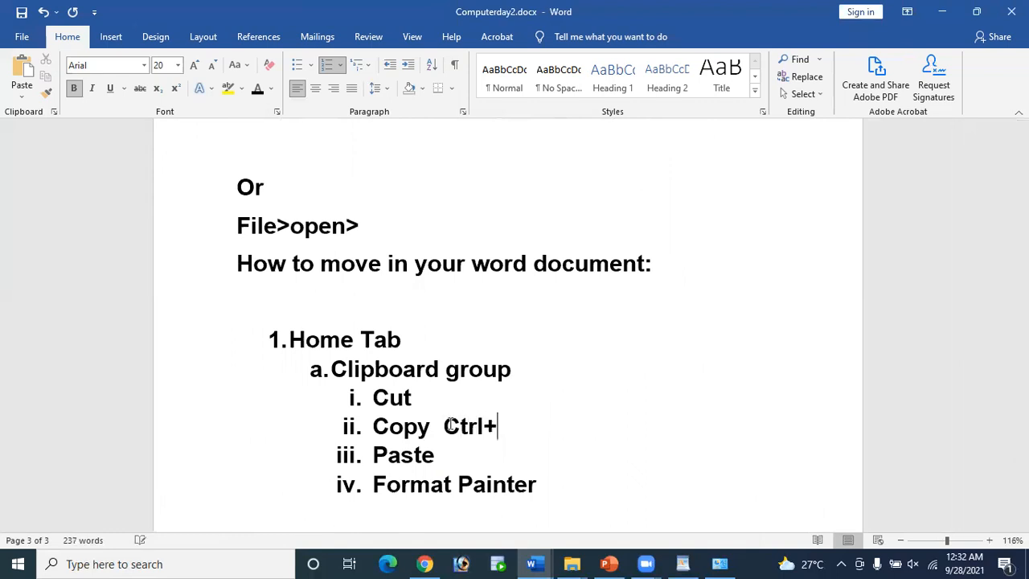
{"action": "type", "text": "C"}
{"action": "left_click", "coordinate": [451, 450]}
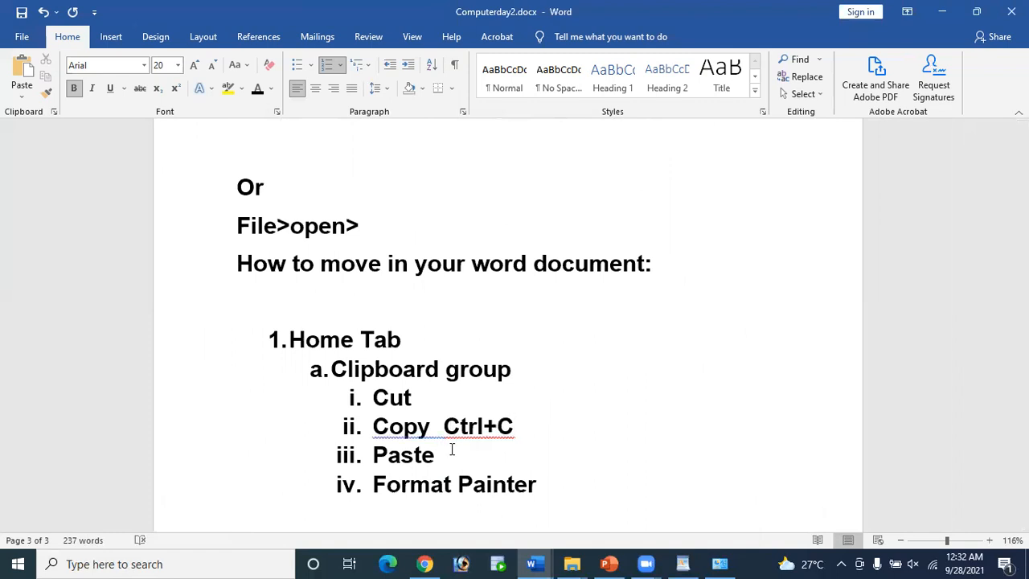
{"action": "type", "text": "Ctrl"}
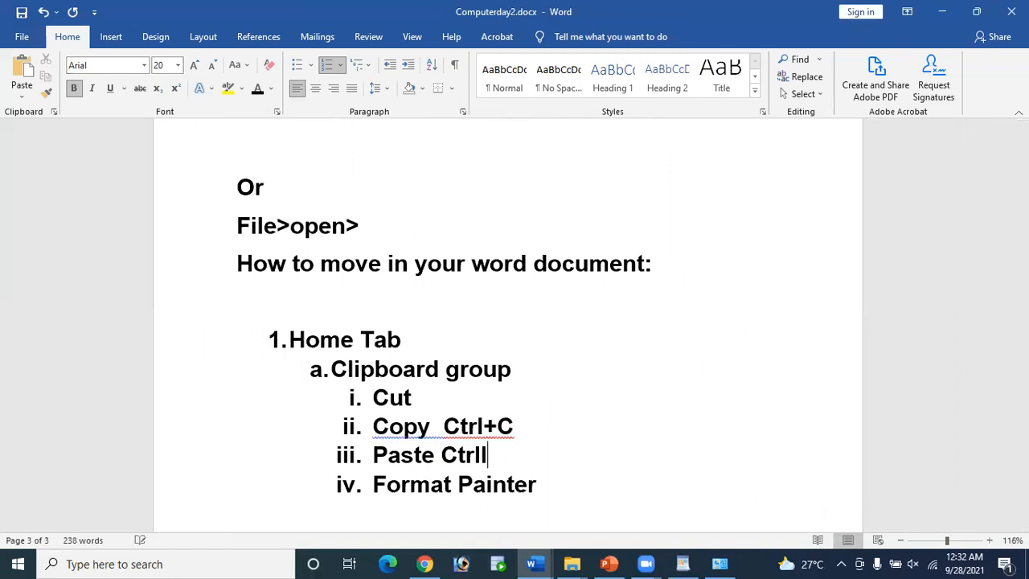
{"action": "type", "text": "+V"}
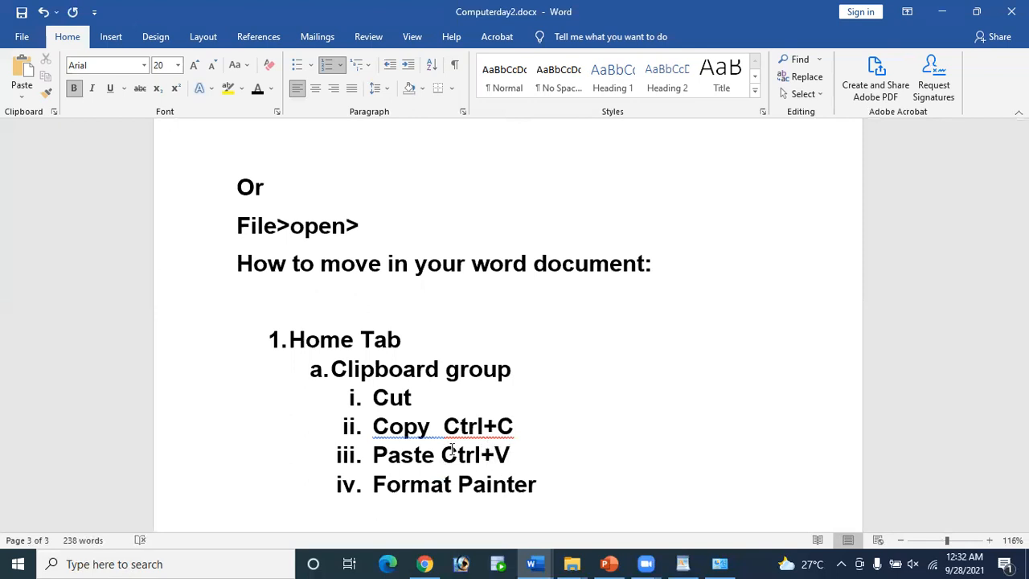
{"action": "left_click", "coordinate": [438, 397]}
{"action": "type", "text": "Ct"}
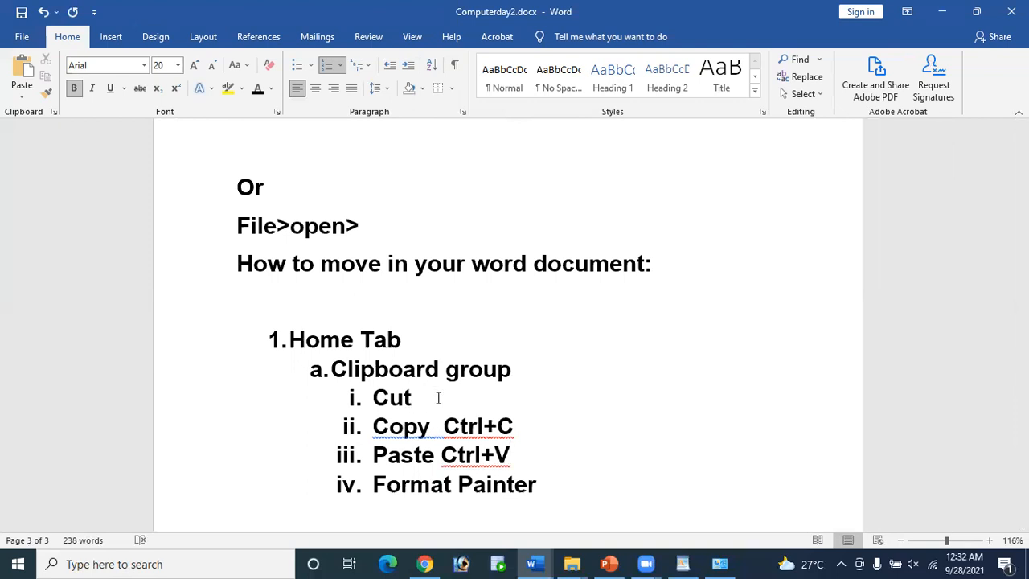
{"action": "type", "text": "rl+X"}
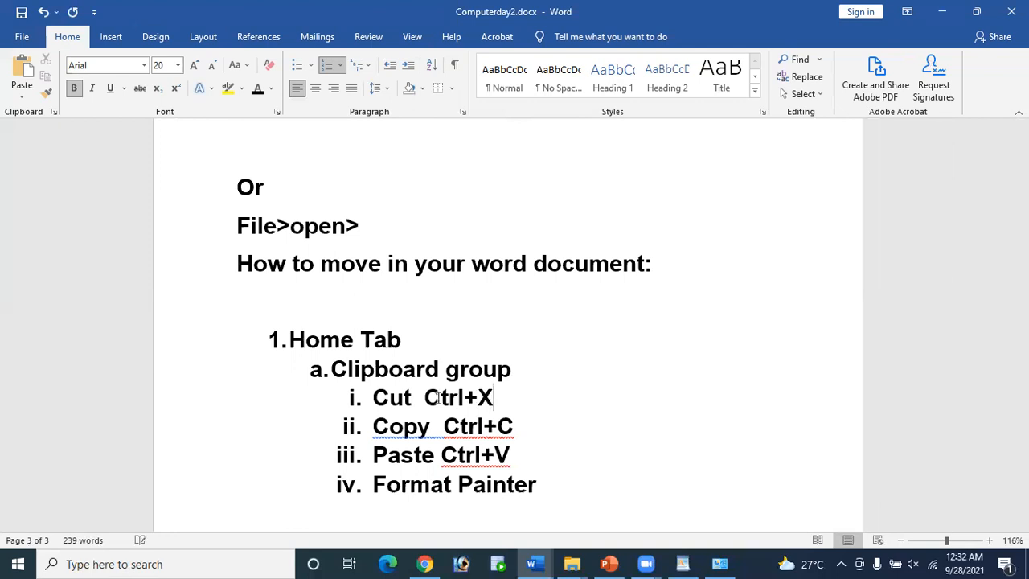
Step: Add a new list item iv reading 'Paste Special Alt+Ctrl+V' below Paste
{"action": "left_click", "coordinate": [519, 464]}
{"action": "key", "text": "Return"}
{"action": "type", "text": "Pas"}
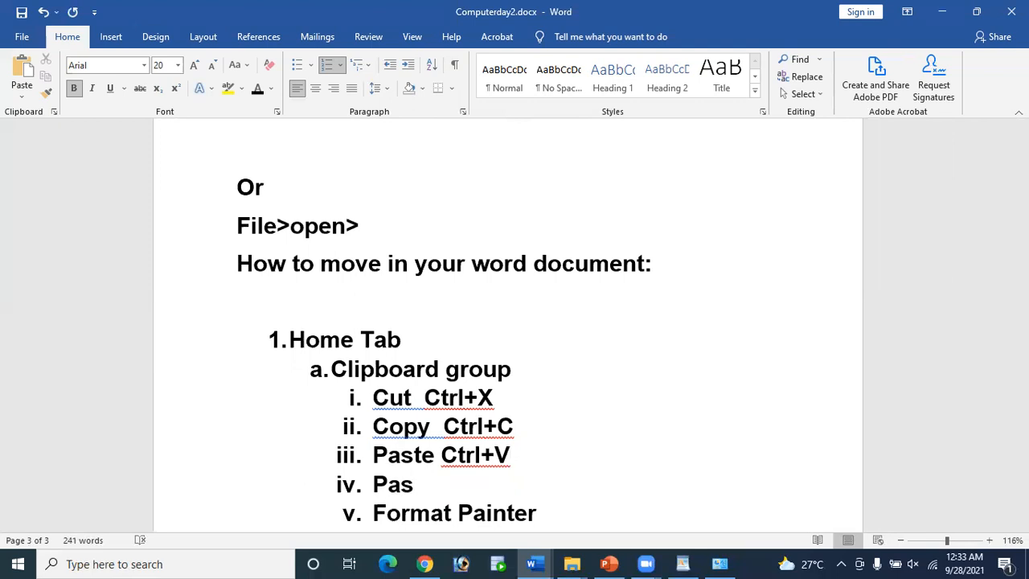
{"action": "type", "text": "te Spe"}
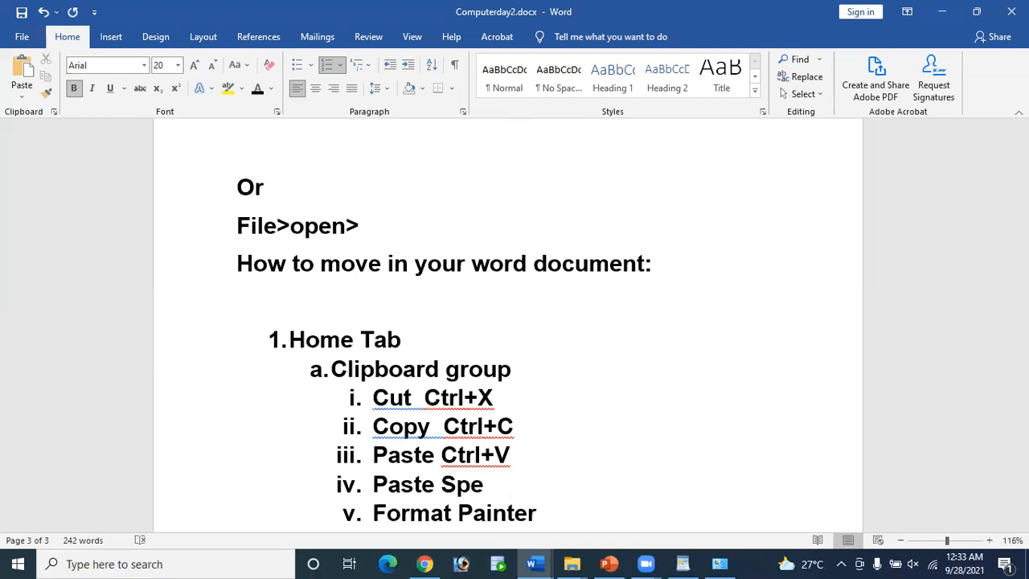
{"action": "type", "text": "cil"}
{"action": "key", "text": "BackSpace"}
{"action": "type", "text": "al"}
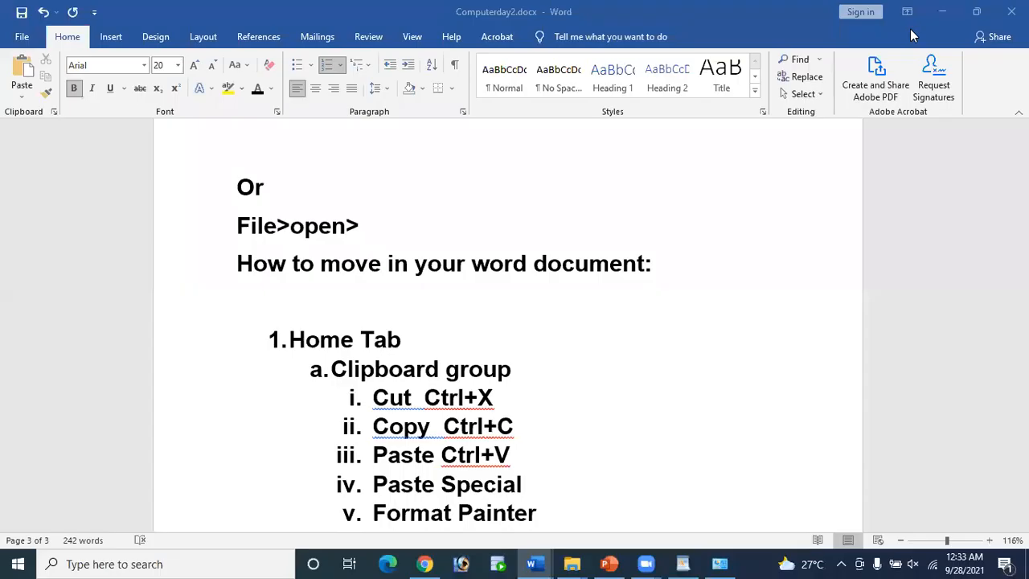
{"action": "left_click", "coordinate": [538, 482]}
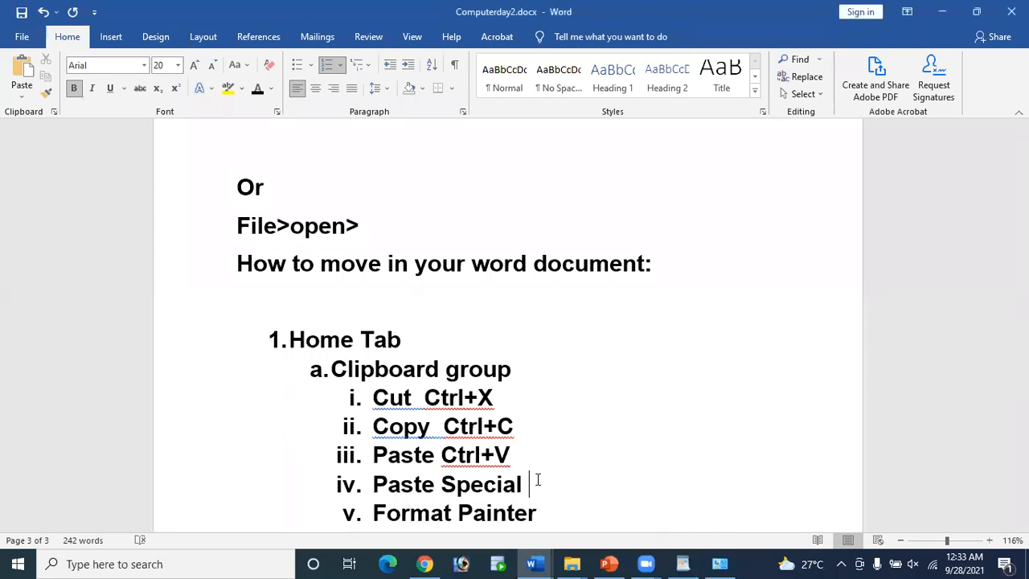
{"action": "type", "text": "A"}
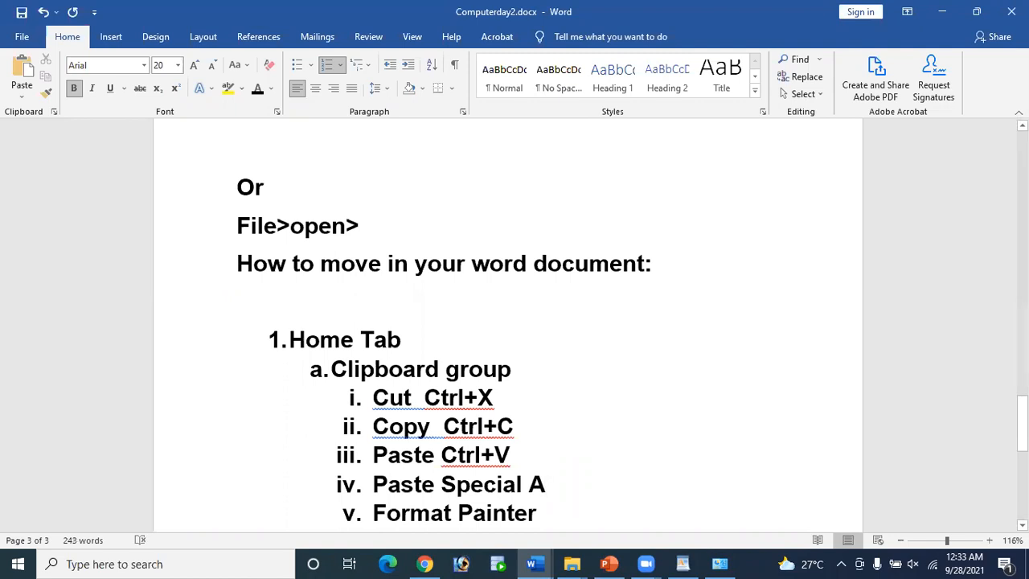
{"action": "type", "text": "lt+"}
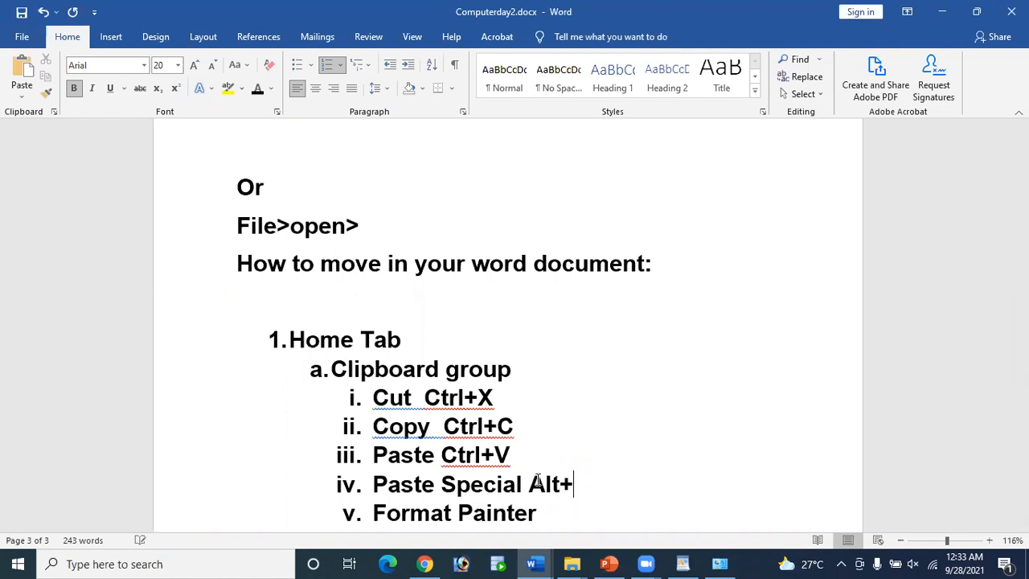
{"action": "type", "text": "Ctrl+"}
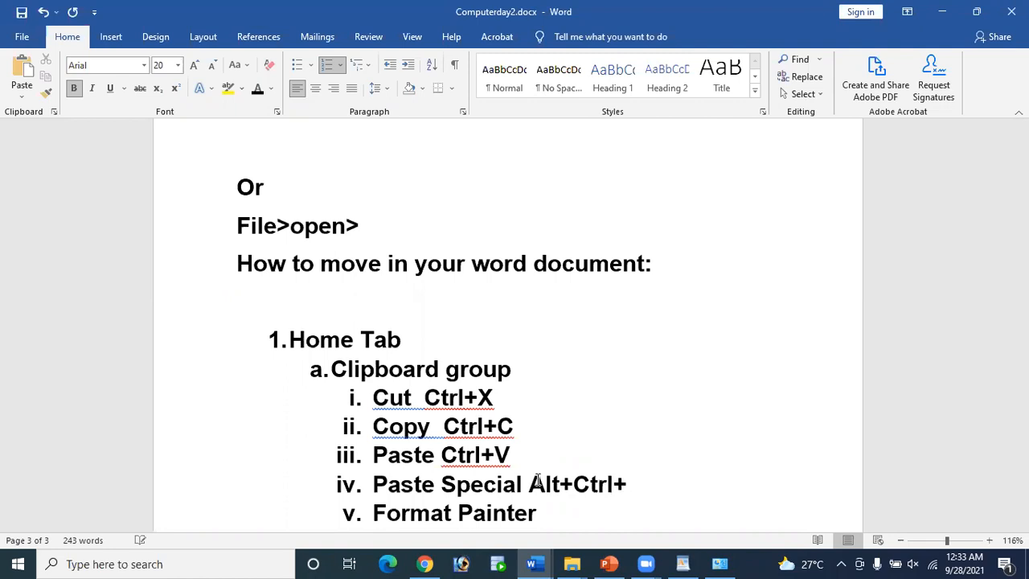
{"action": "type", "text": "V"}
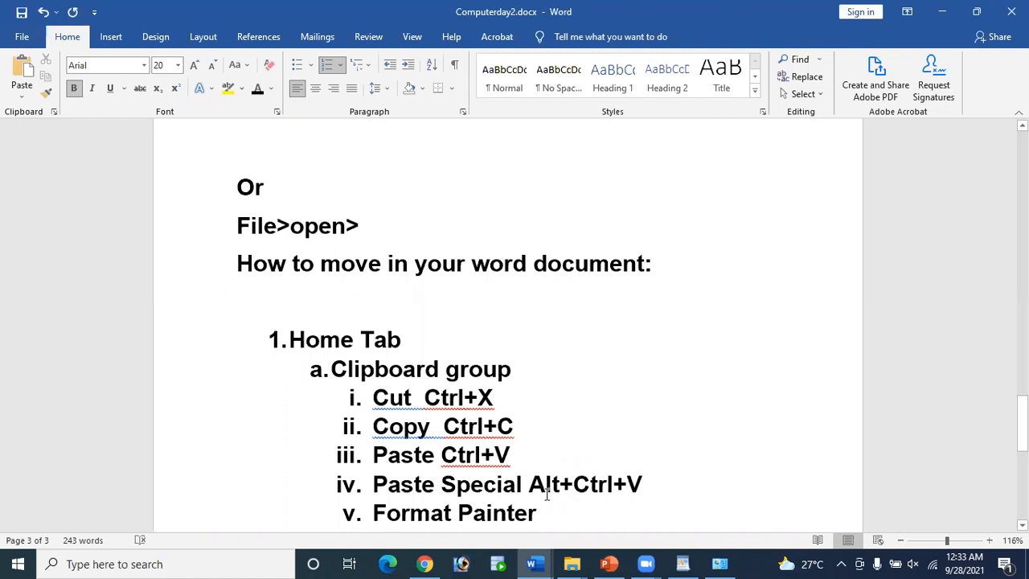
Step: Select Ctrl+C in the Copy line, then bring Document6 to the front
{"action": "scroll", "coordinate": [554, 482], "scroll_direction": "down", "scroll_amount": 2}
{"action": "scroll", "coordinate": [555, 470], "scroll_direction": "down", "scroll_amount": 1}
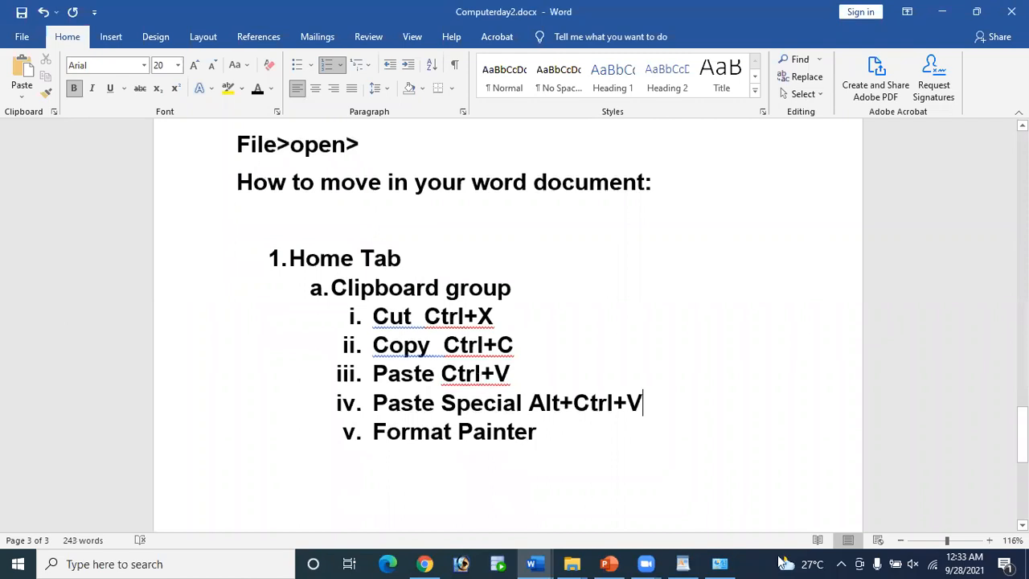
{"action": "left_click_drag", "start_coordinate": [444, 341], "coordinate": [519, 356]}
{"action": "mouse_move", "coordinate": [531, 564]}
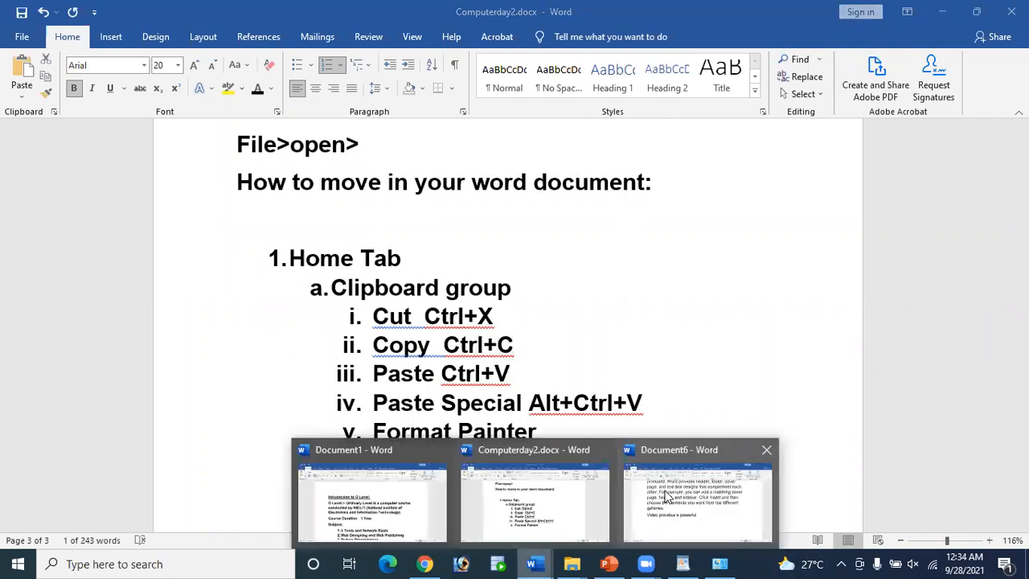
{"action": "left_click", "coordinate": [691, 495]}
{"action": "scroll", "coordinate": [413, 309], "scroll_direction": "up", "scroll_amount": 4}
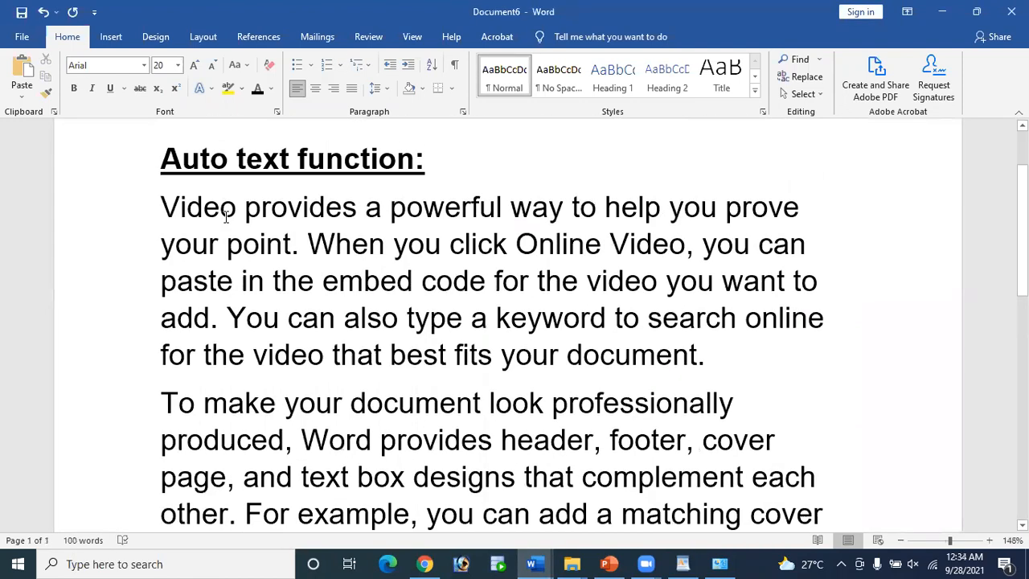
Step: Paste 'Video provides a powerful' between 'you' and 'want' in Document6's paragraph
{"action": "left_click_drag", "start_coordinate": [162, 207], "coordinate": [477, 215]}
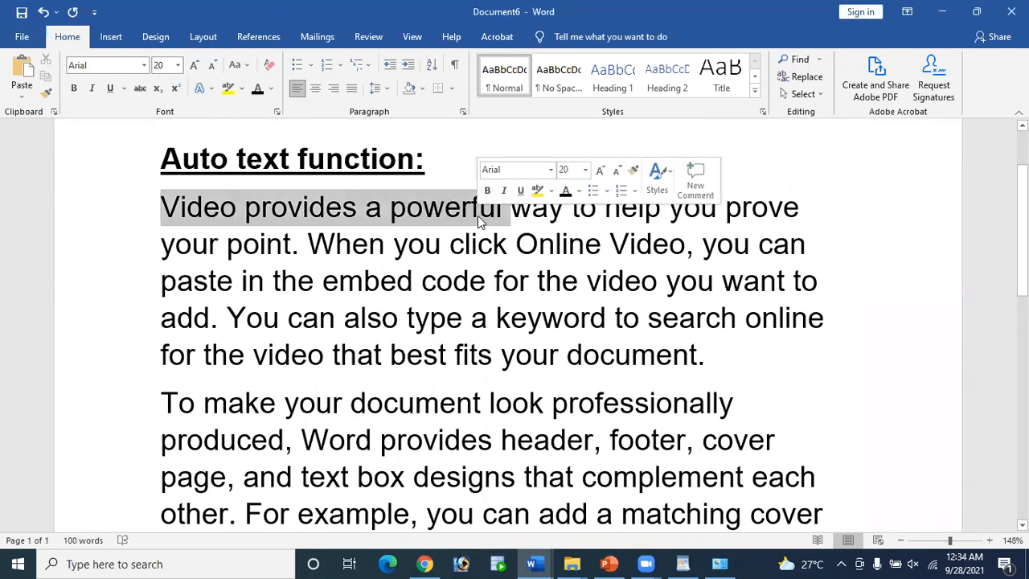
{"action": "scroll", "coordinate": [500, 392], "scroll_direction": "down", "scroll_amount": 3}
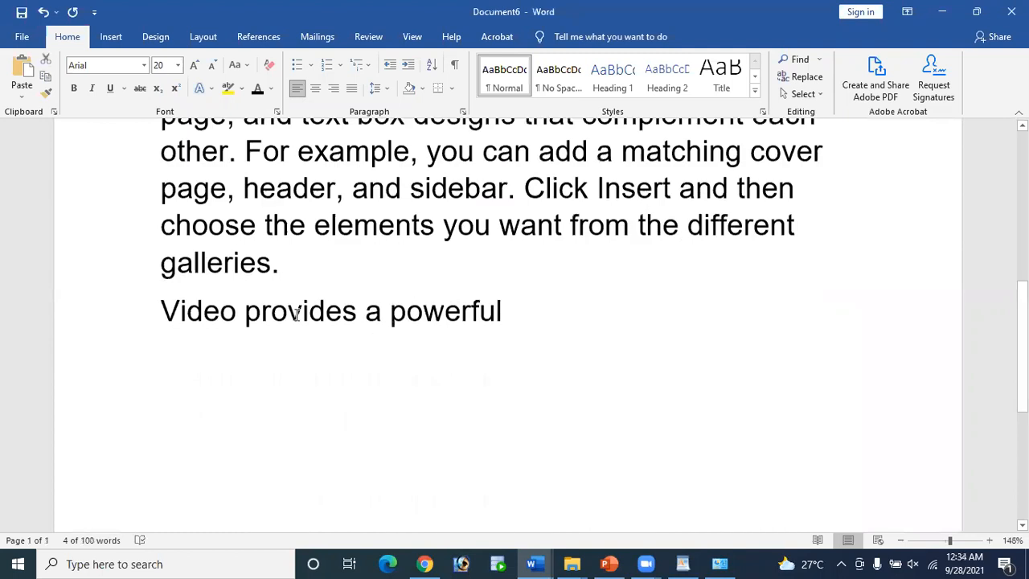
{"action": "left_click_drag", "start_coordinate": [165, 303], "coordinate": [579, 310]}
{"action": "key", "text": "ctrl+c"}
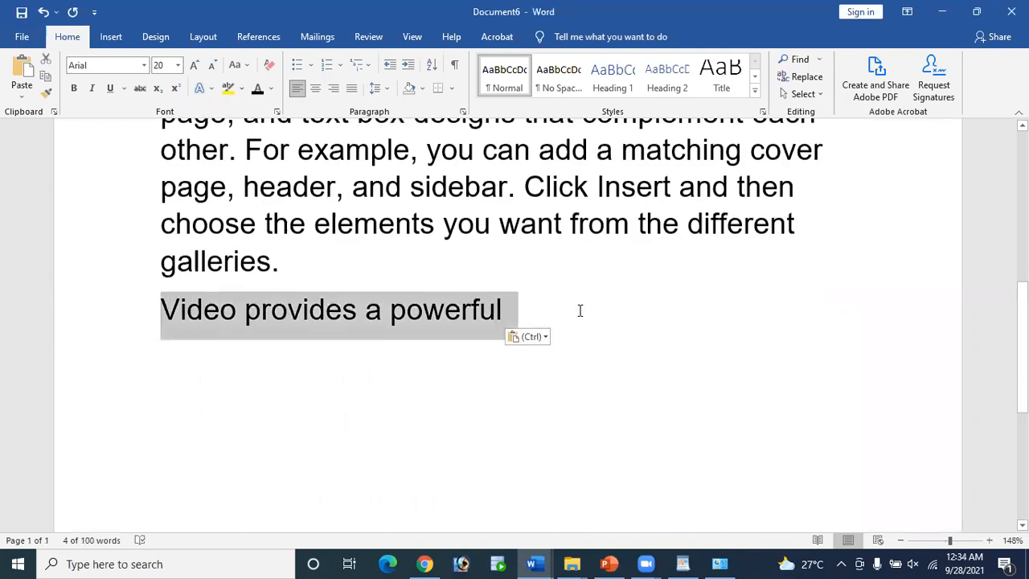
{"action": "left_click", "coordinate": [569, 312]}
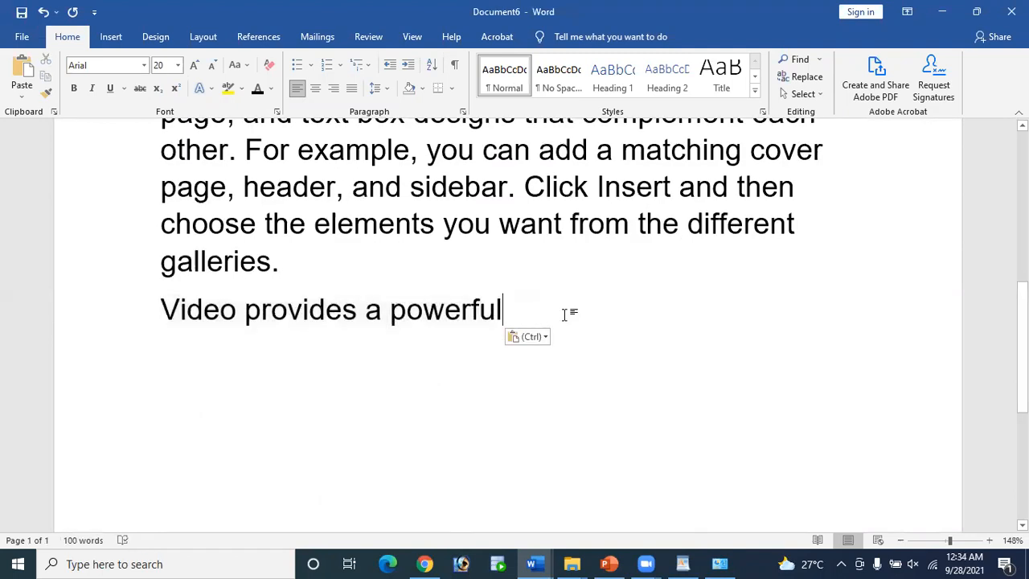
{"action": "key", "text": "Return"}
{"action": "key", "text": "Return"}
{"action": "key", "text": "Return"}
{"action": "key", "text": "Return"}
{"action": "key", "text": "Return"}
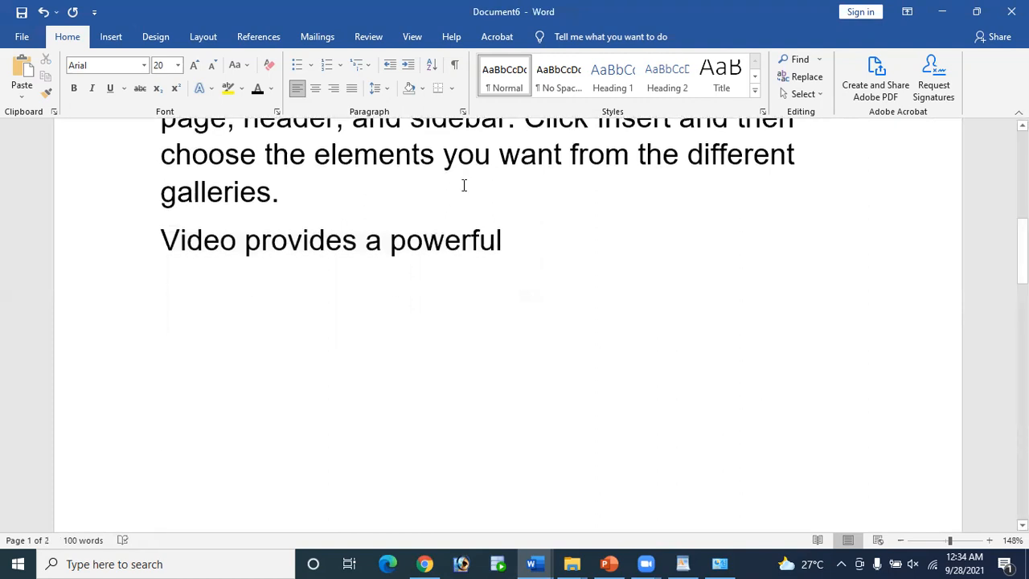
{"action": "left_click", "coordinate": [498, 155]}
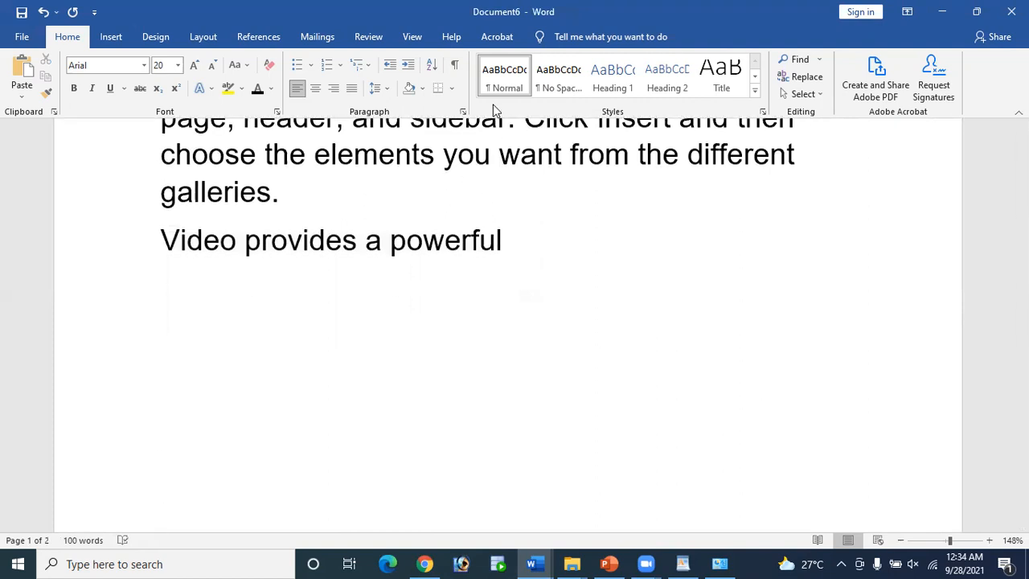
{"action": "key", "text": "Left"}
{"action": "key", "text": "ctrl+v"}
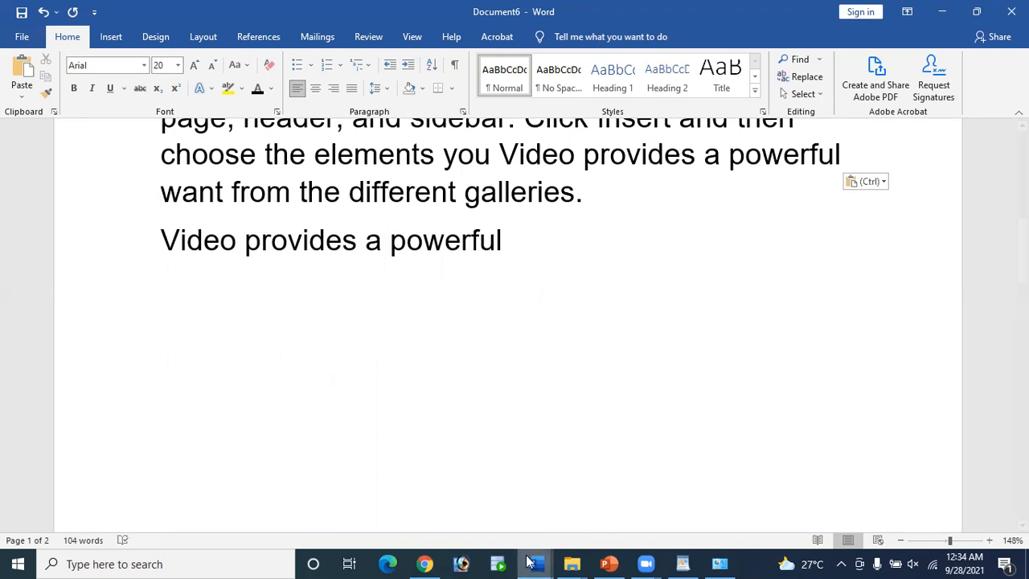
Step: Switch to Computerday2 and place the insertion point after Format Painter
{"action": "mouse_move", "coordinate": [530, 562]}
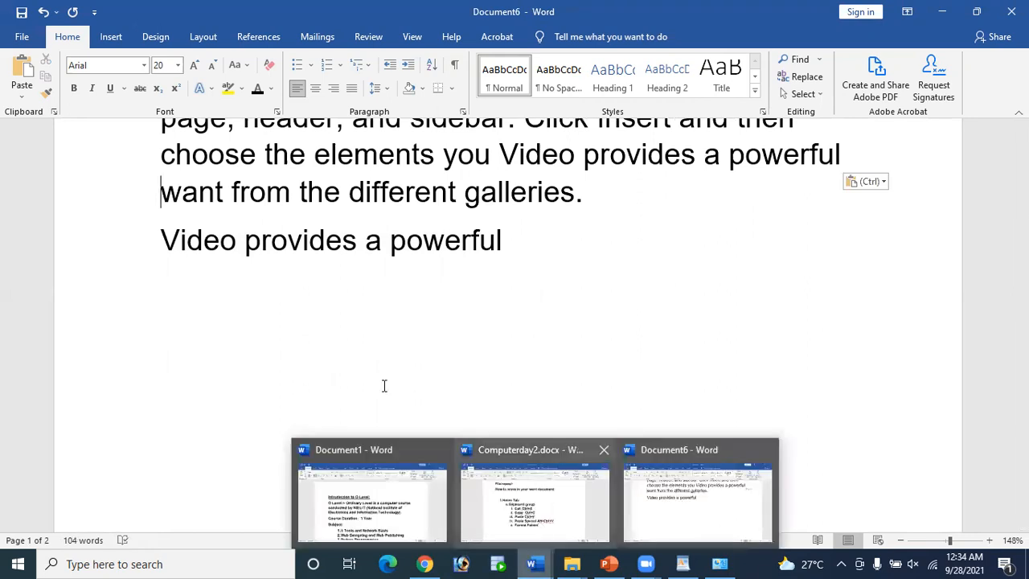
{"action": "left_click", "coordinate": [576, 455]}
{"action": "left_click", "coordinate": [574, 452]}
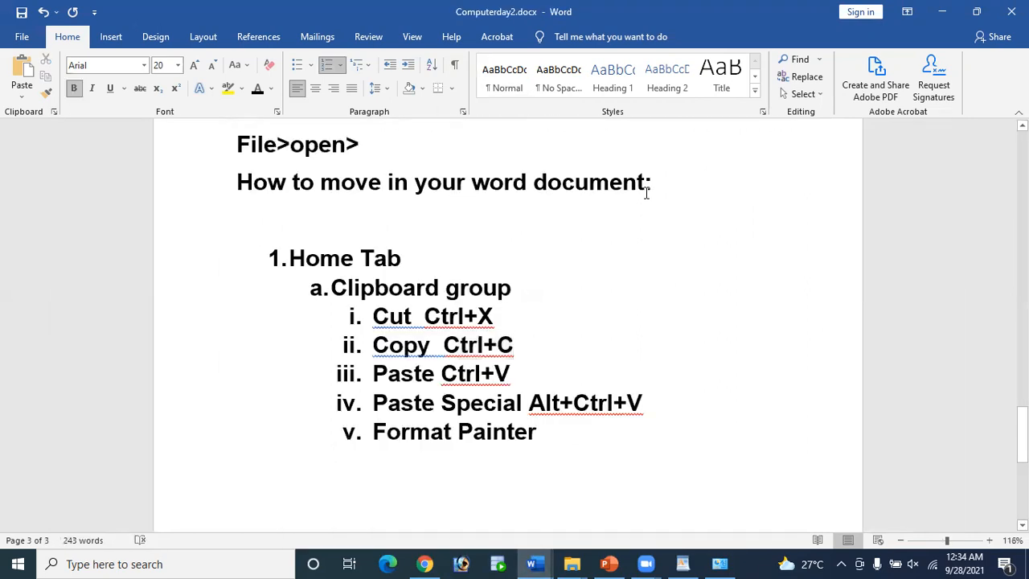
{"action": "scroll", "coordinate": [565, 184], "scroll_direction": "up", "scroll_amount": 2}
{"action": "scroll", "coordinate": [577, 318], "scroll_direction": "down", "scroll_amount": 5}
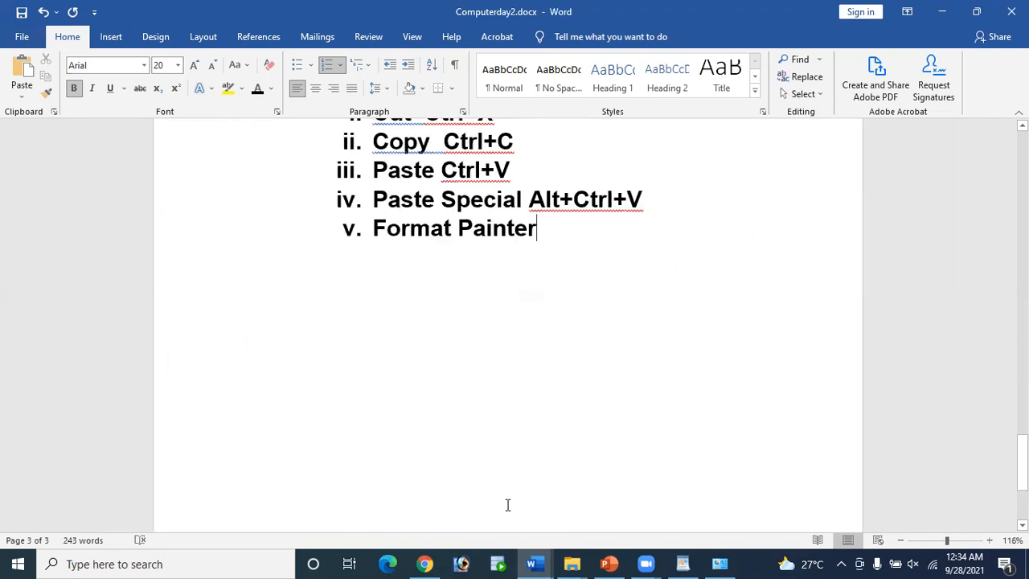
Step: In Document1, paste the copied phrase under 'Section B-60 Marks:' and select it
{"action": "left_click", "coordinate": [533, 563]}
{"action": "left_click", "coordinate": [430, 499]}
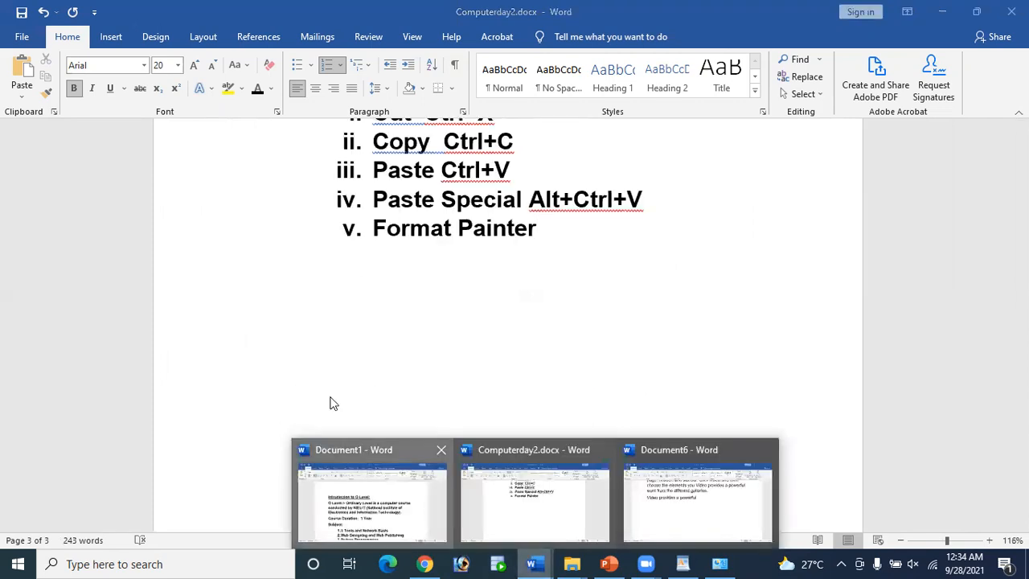
{"action": "scroll", "coordinate": [466, 383], "scroll_direction": "down", "scroll_amount": 5}
{"action": "left_click", "coordinate": [502, 376]}
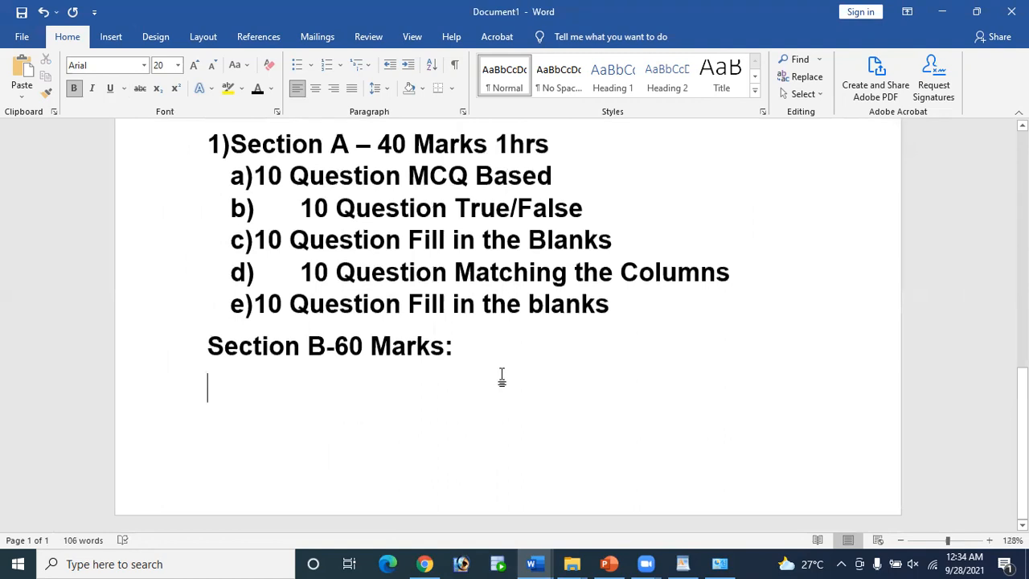
{"action": "key", "text": "ctrl+v"}
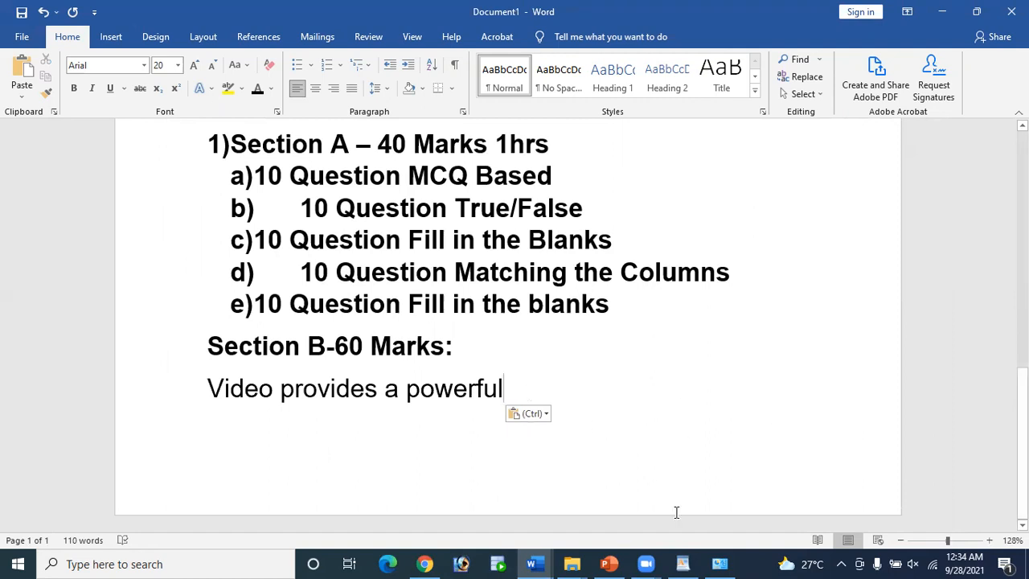
{"action": "left_click_drag", "start_coordinate": [504, 390], "coordinate": [244, 375]}
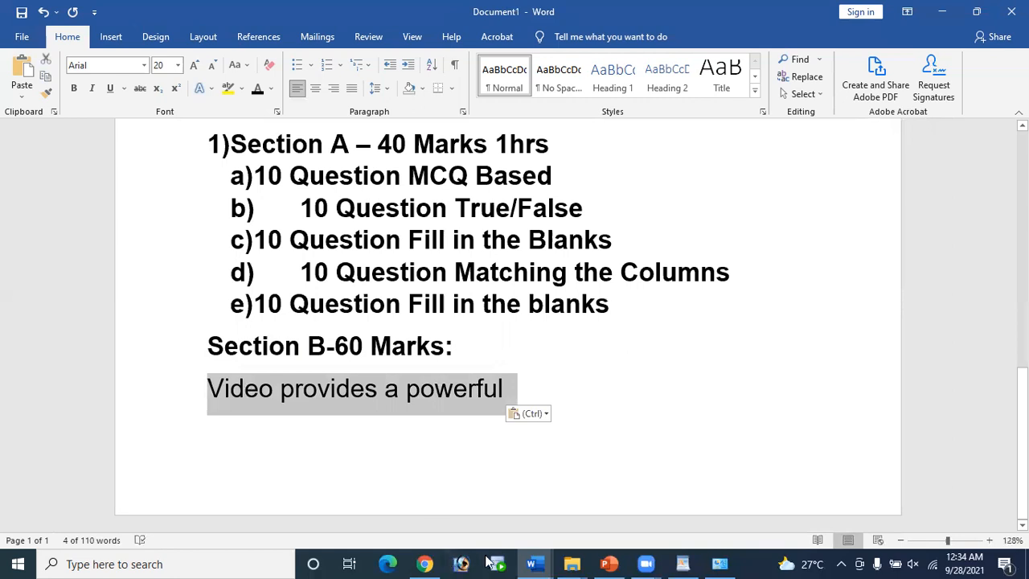
Step: Switch through Document6 and Computerday2, ending on Document6's sample text
{"action": "mouse_move", "coordinate": [532, 563]}
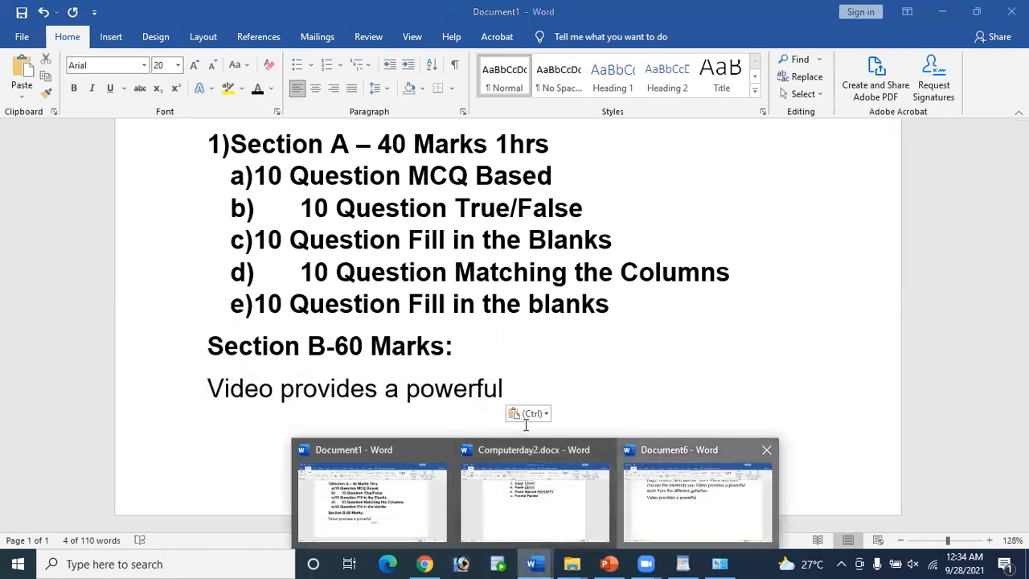
{"action": "left_click", "coordinate": [659, 504]}
{"action": "mouse_move", "coordinate": [531, 563]}
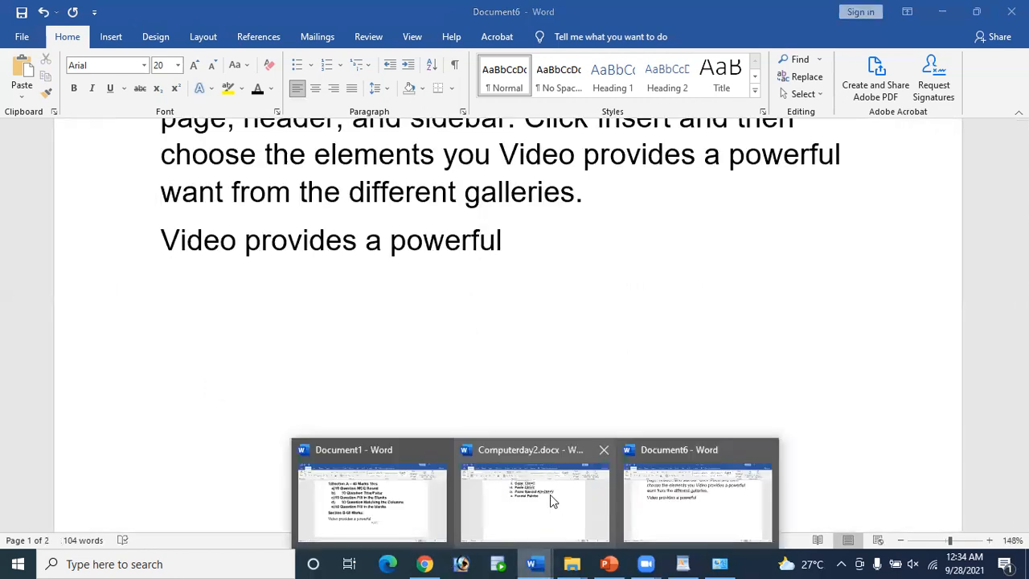
{"action": "left_click", "coordinate": [550, 495]}
{"action": "scroll", "coordinate": [451, 228], "scroll_direction": "up", "scroll_amount": 1}
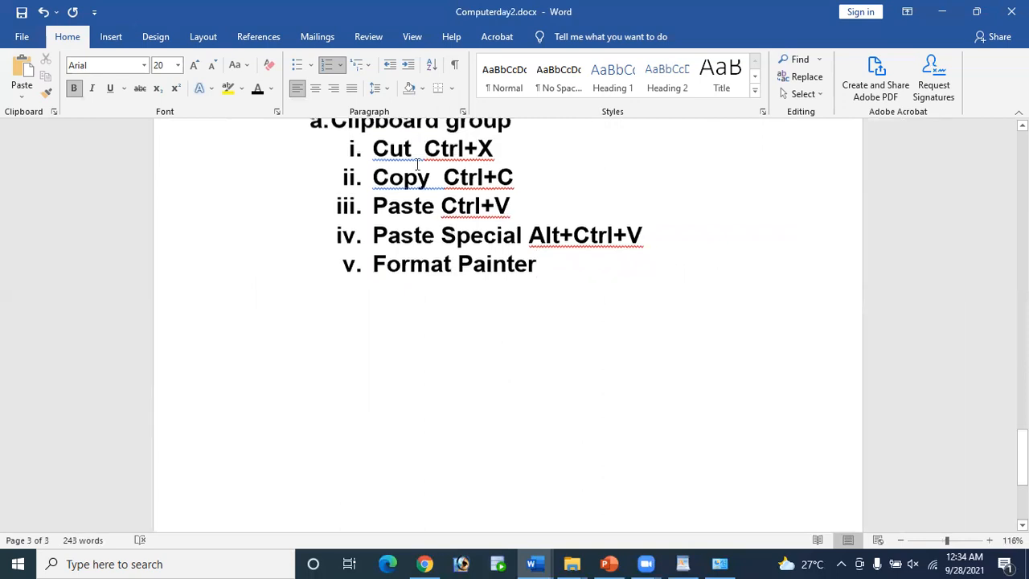
{"action": "left_click_drag", "start_coordinate": [496, 156], "coordinate": [424, 154]}
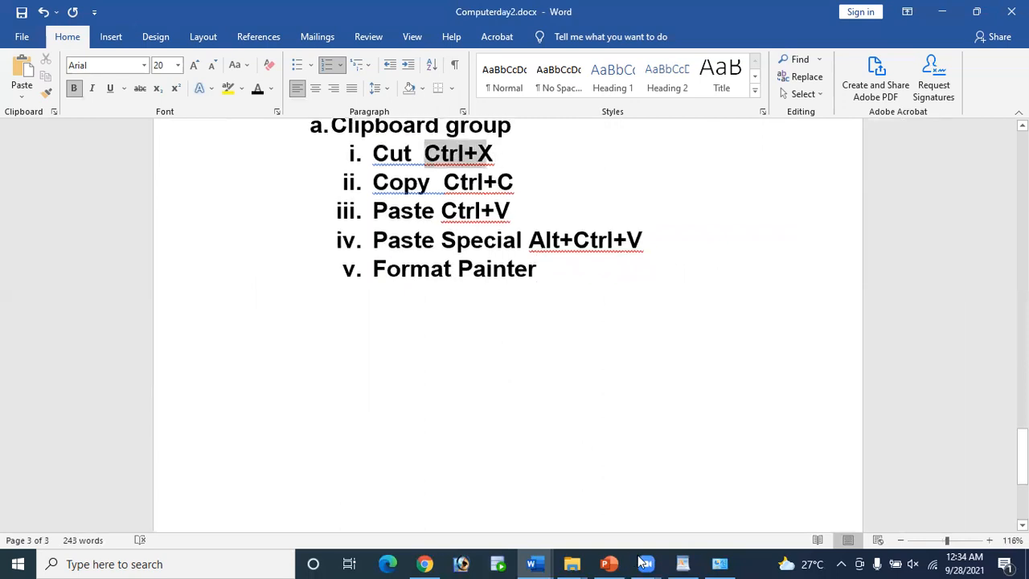
{"action": "left_click", "coordinate": [531, 563]}
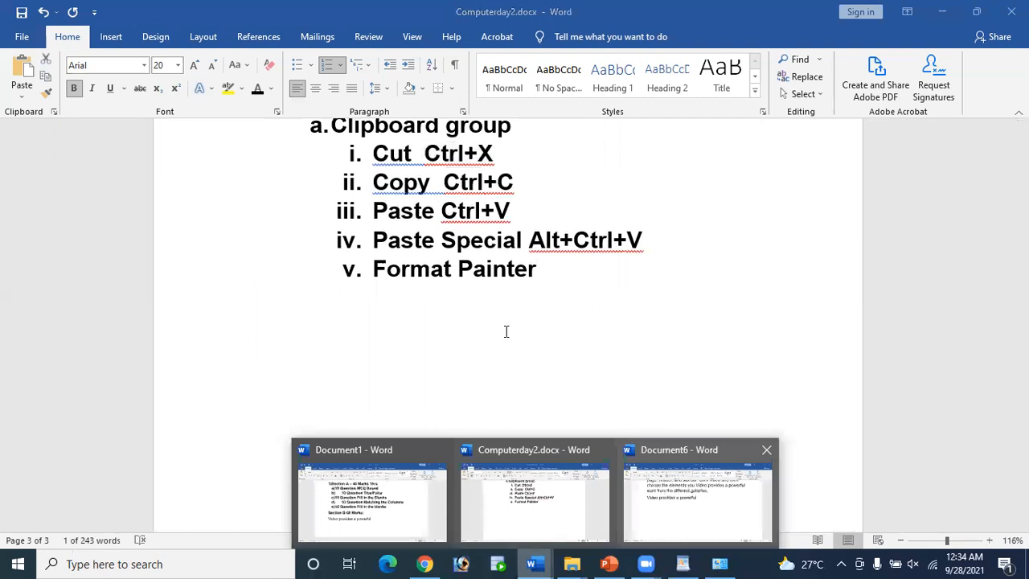
{"action": "left_click", "coordinate": [696, 502]}
{"action": "scroll", "coordinate": [289, 259], "scroll_direction": "up", "scroll_amount": 5}
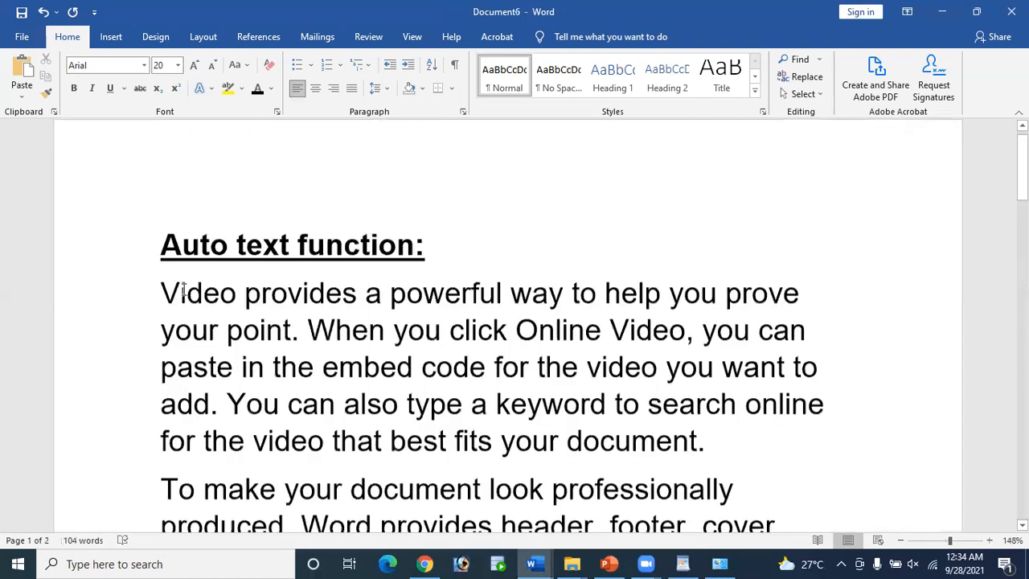
Step: Cut 'Video provides a powerful way' and paste it on a new line below 'Video provides a powerful'
{"action": "left_click_drag", "start_coordinate": [161, 294], "coordinate": [544, 304]}
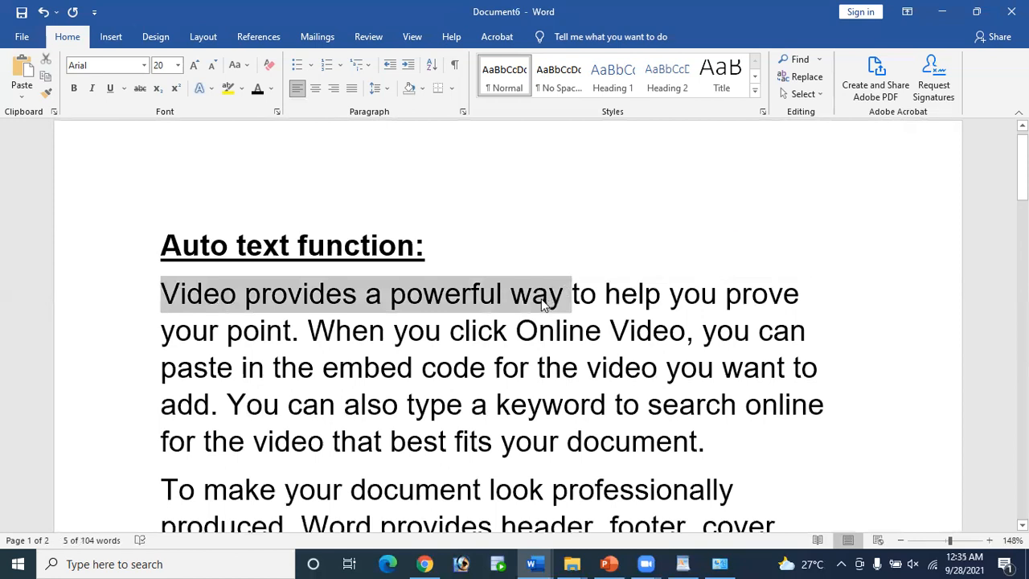
{"action": "key", "text": "Delete"}
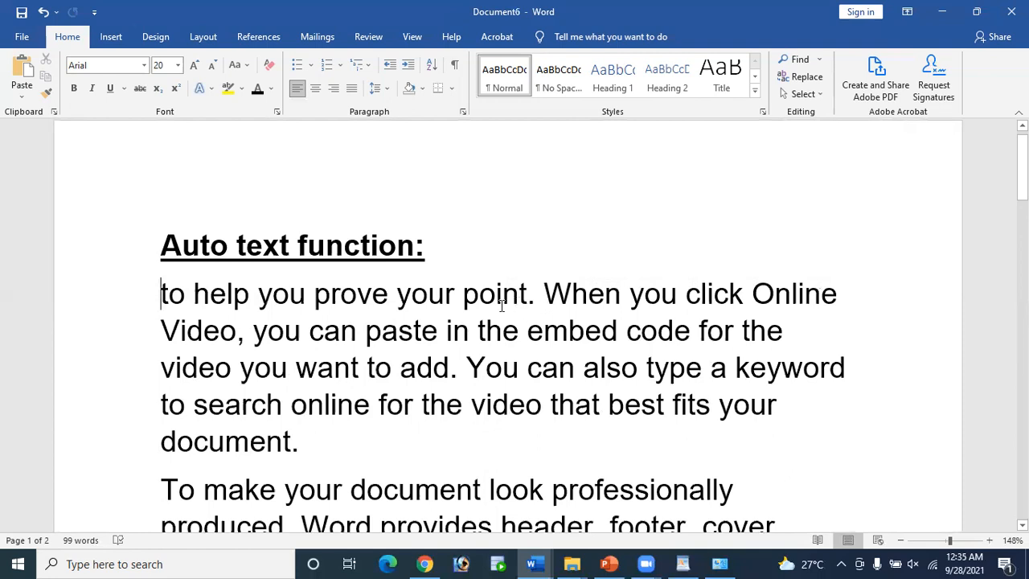
{"action": "key", "text": "ctrl+z"}
{"action": "key", "text": "ctrl+c"}
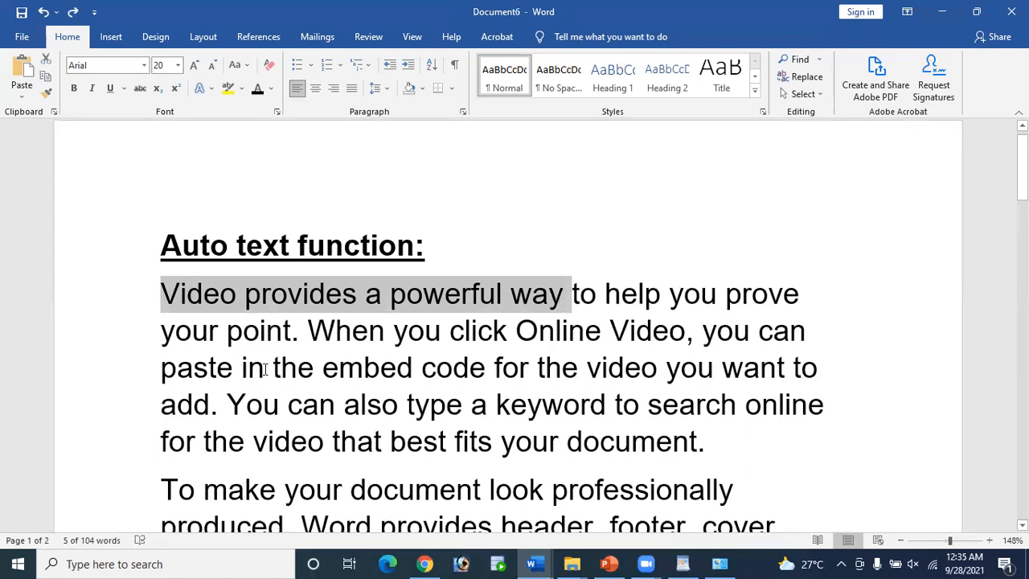
{"action": "key", "text": "Delete"}
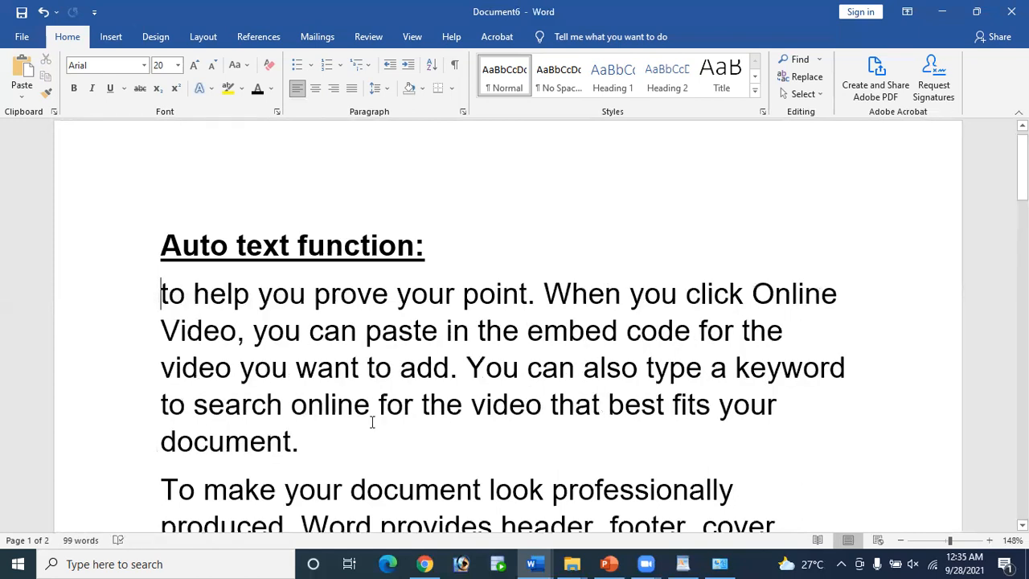
{"action": "scroll", "coordinate": [417, 403], "scroll_direction": "down", "scroll_amount": 10}
{"action": "left_click", "coordinate": [530, 153]}
{"action": "key", "text": "Return"}
{"action": "key", "text": "Return"}
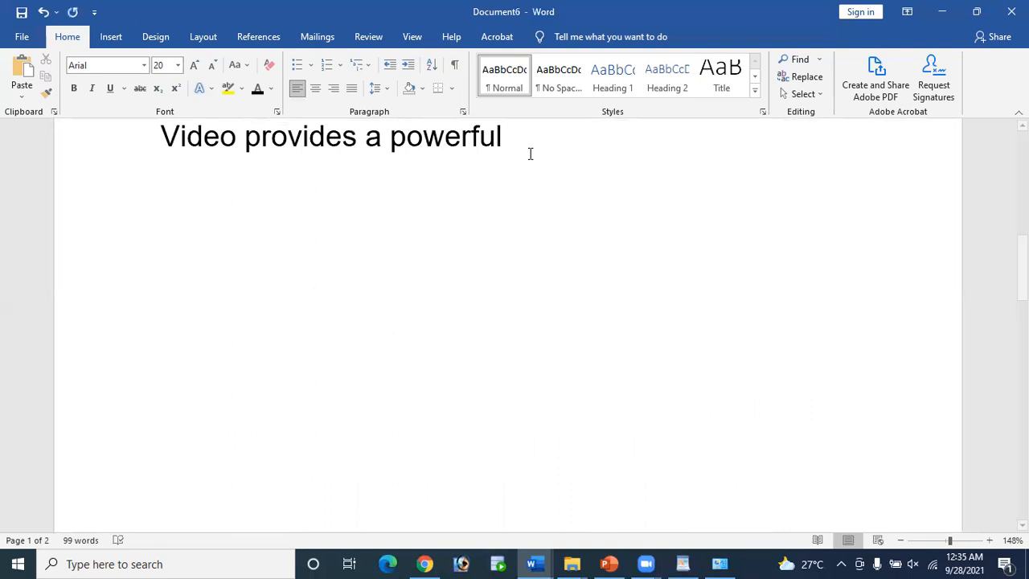
{"action": "key", "text": "ctrl+v"}
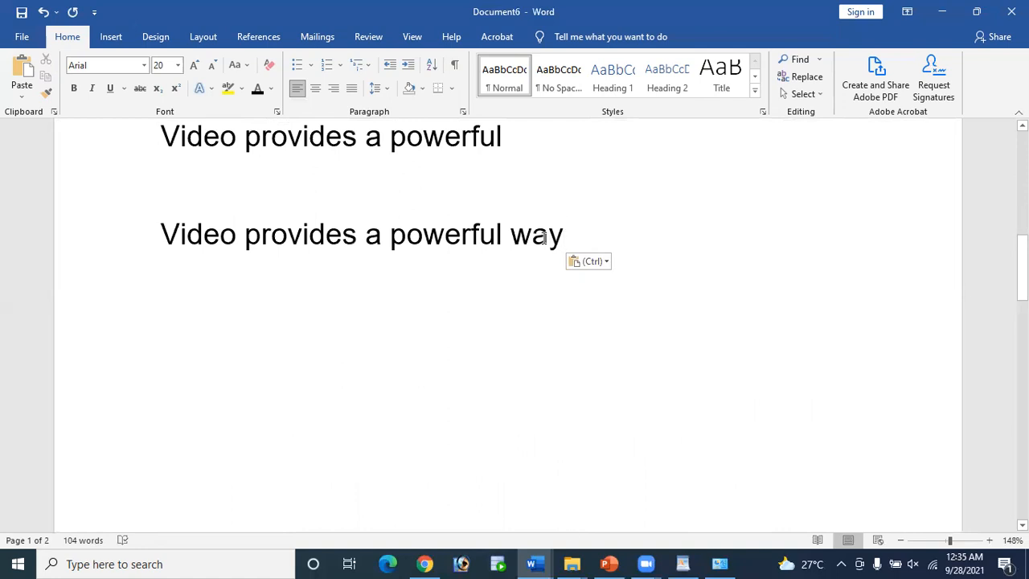
{"action": "scroll", "coordinate": [543, 237], "scroll_direction": "up", "scroll_amount": 3}
{"action": "scroll", "coordinate": [543, 237], "scroll_direction": "down", "scroll_amount": 2}
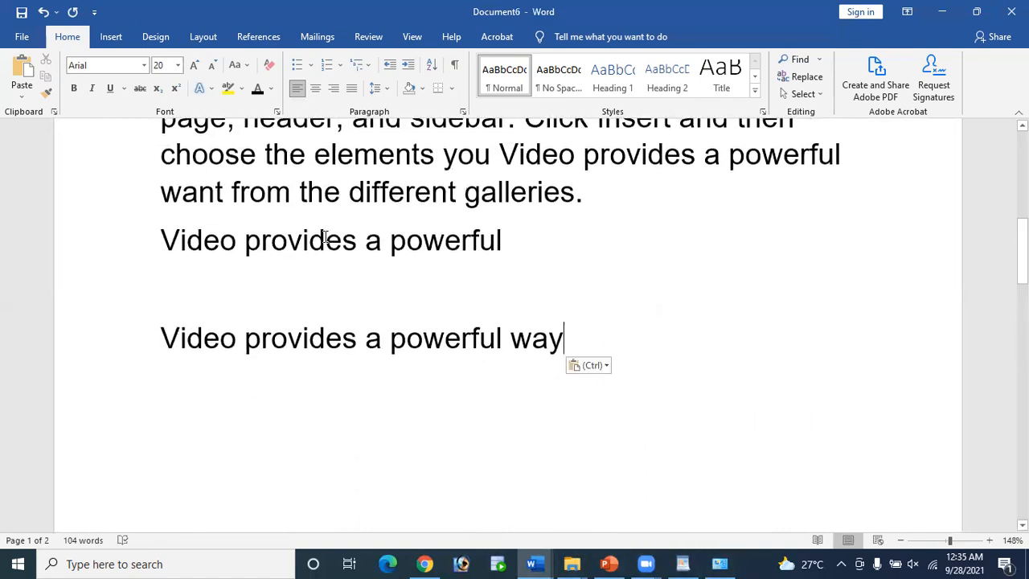
Step: Delete the single collected item from the Clipboard pane, then close the pane
{"action": "left_click", "coordinate": [54, 112]}
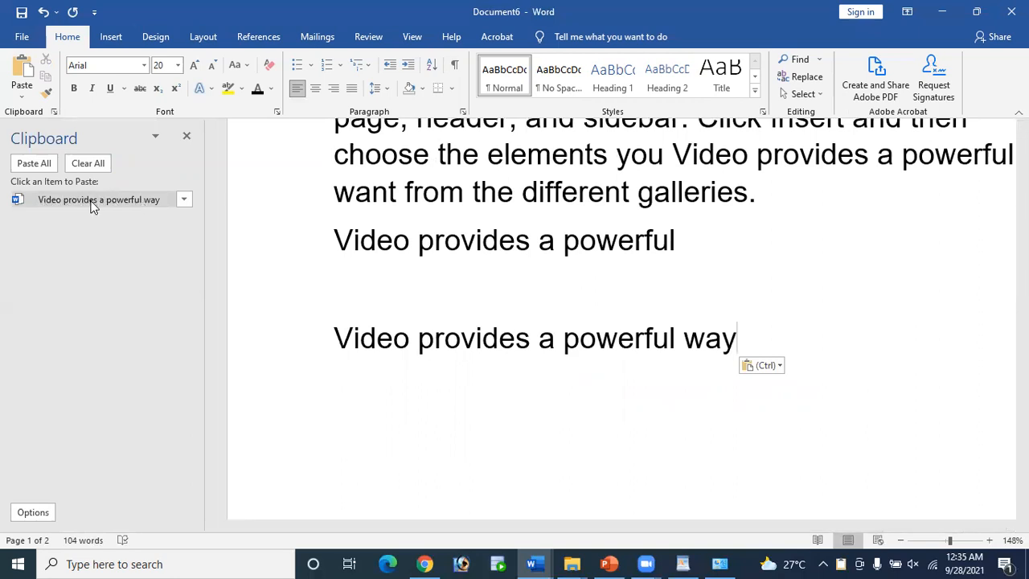
{"action": "left_click", "coordinate": [181, 201]}
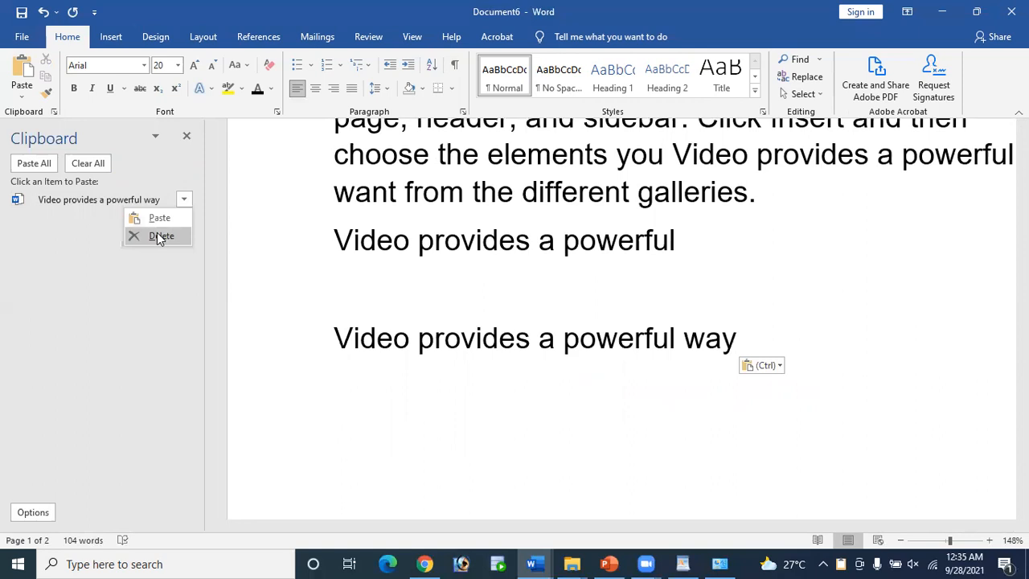
{"action": "left_click", "coordinate": [159, 237]}
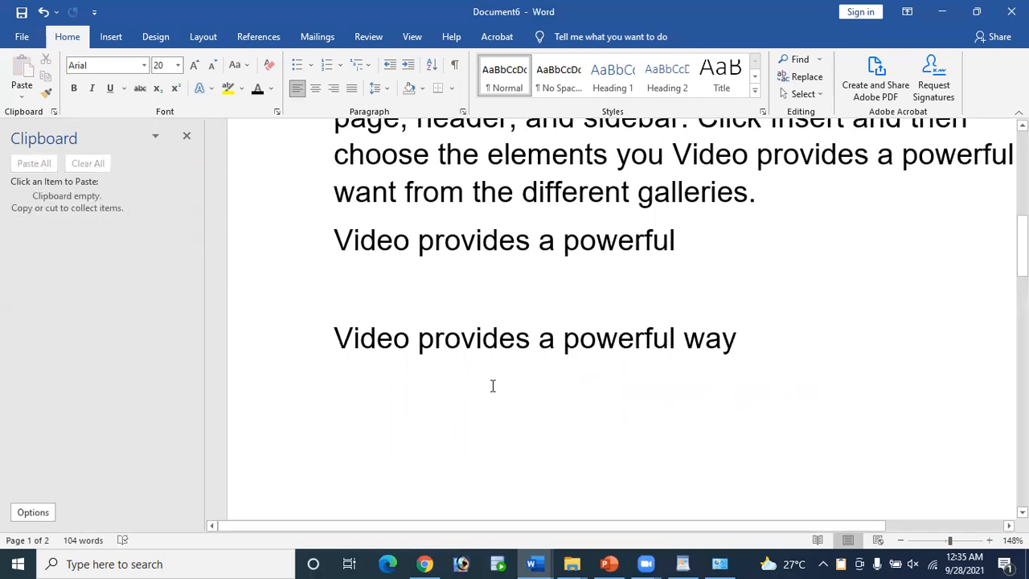
{"action": "key", "text": "Return"}
{"action": "left_click", "coordinate": [187, 135]}
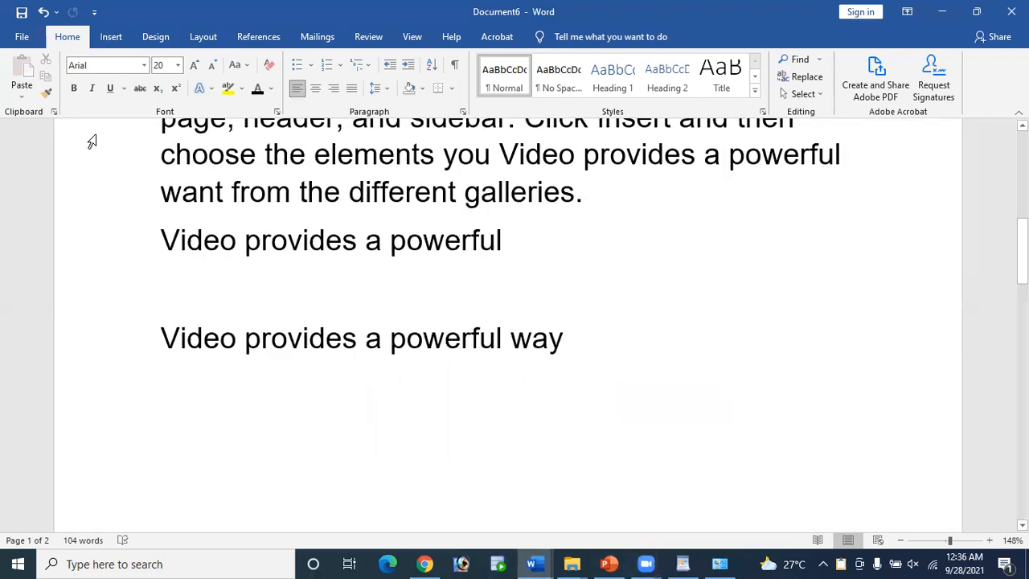
Step: Select the line 'Video provides a powerful way' and copy it
{"action": "left_click", "coordinate": [21, 97]}
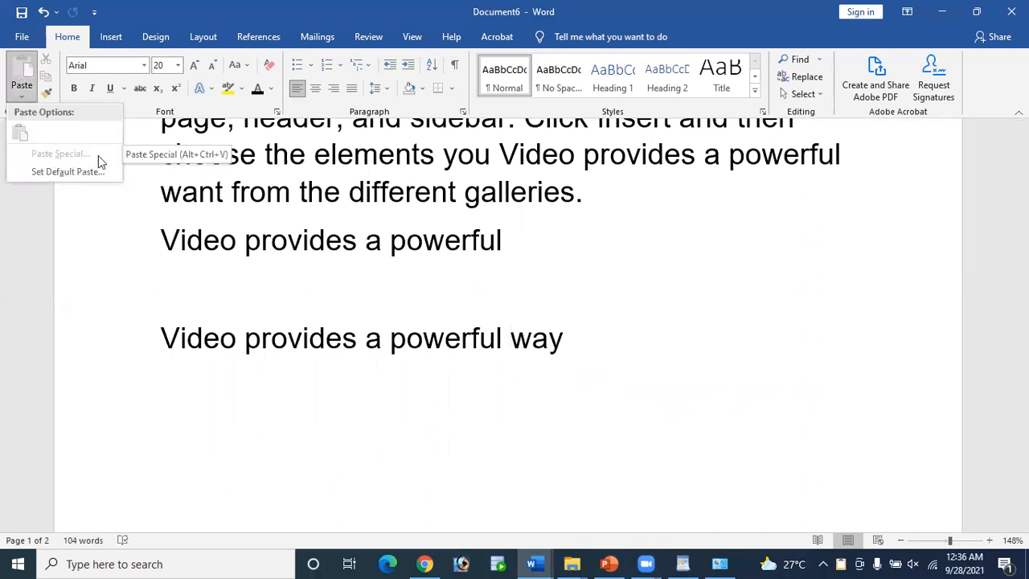
{"action": "left_click", "coordinate": [509, 338]}
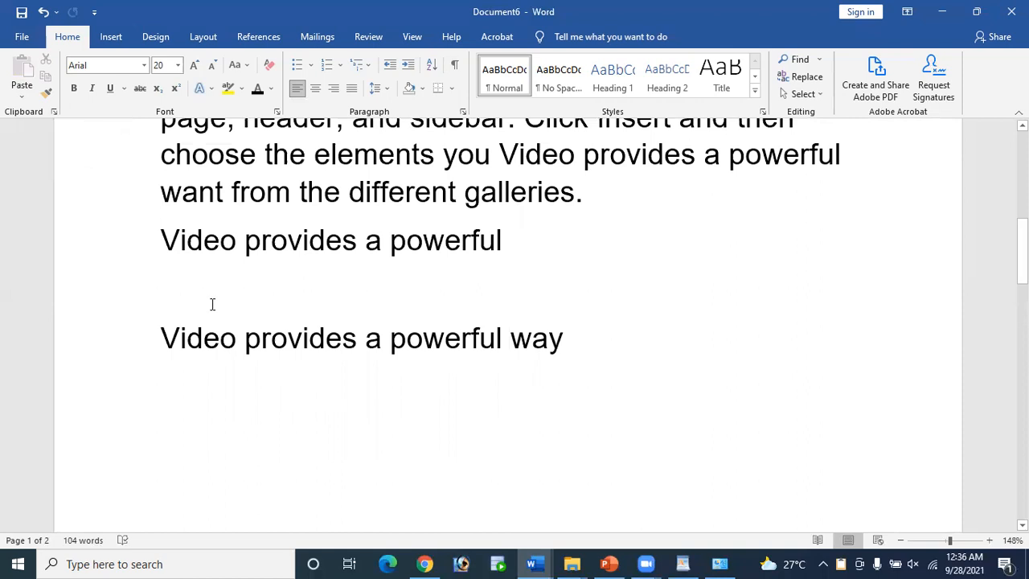
{"action": "left_click_drag", "start_coordinate": [167, 324], "coordinate": [613, 348]}
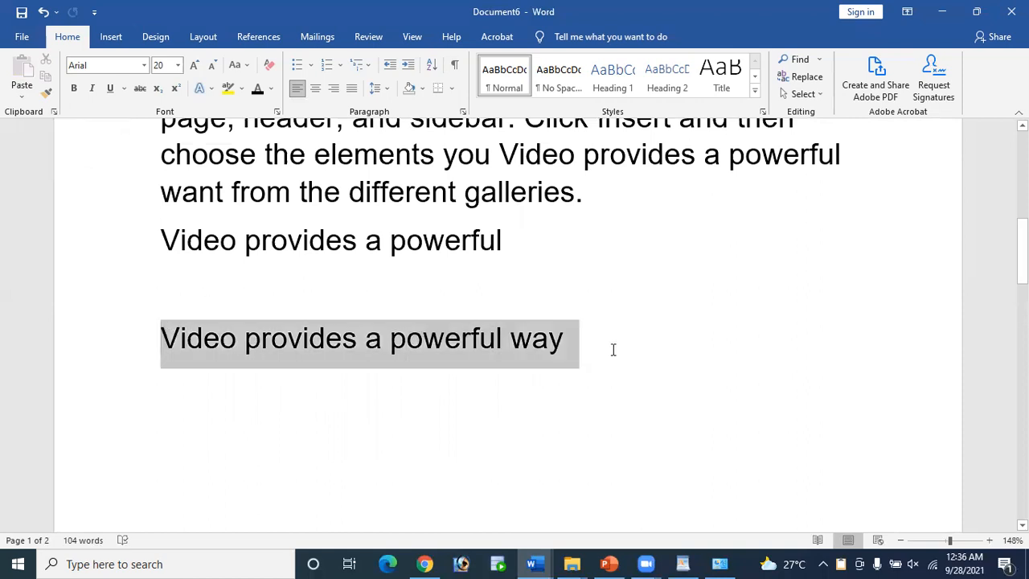
{"action": "left_click", "coordinate": [26, 99]}
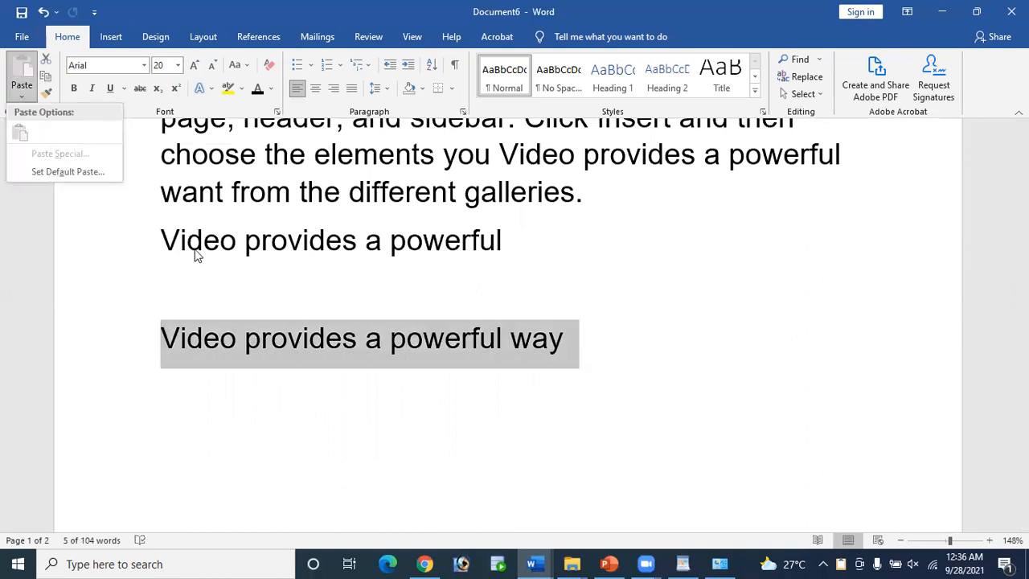
{"action": "left_click", "coordinate": [598, 348]}
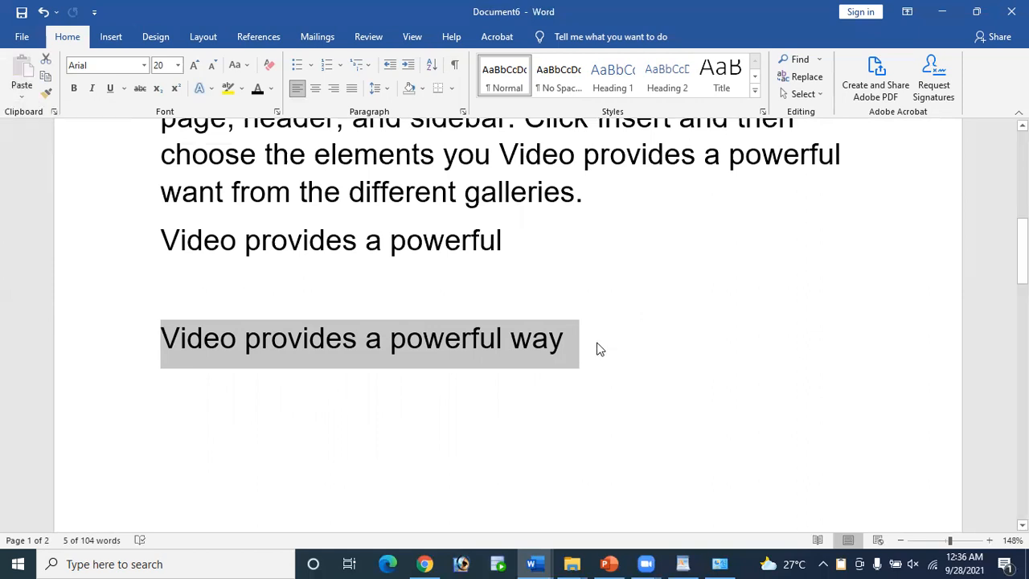
{"action": "key", "text": "ctrl+c"}
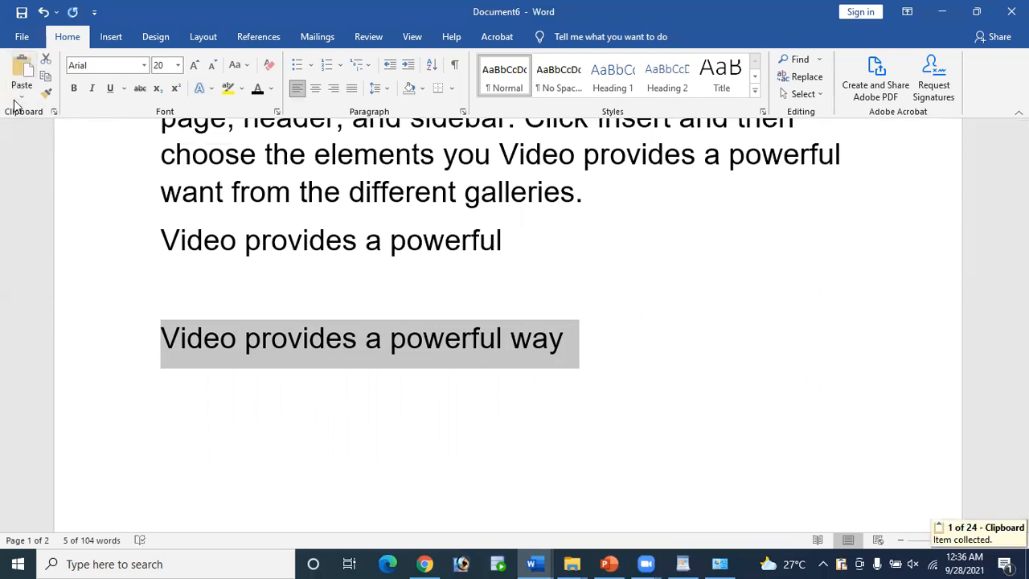
Step: Open Paste Special, cancel it, and reopen it to show formats like HTML and Unformatted Text
{"action": "left_click", "coordinate": [22, 97]}
{"action": "left_click", "coordinate": [74, 152]}
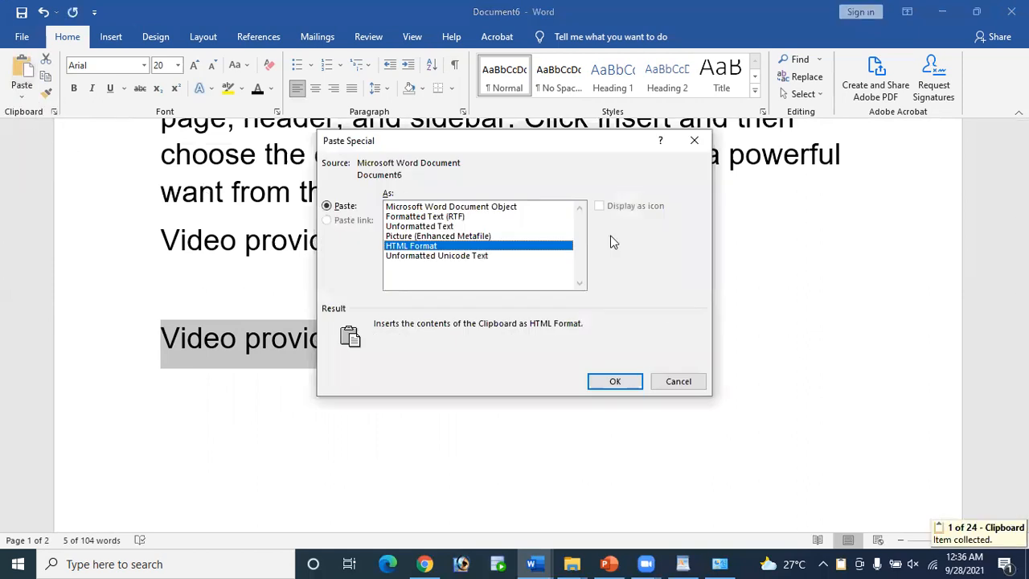
{"action": "left_click", "coordinate": [678, 381]}
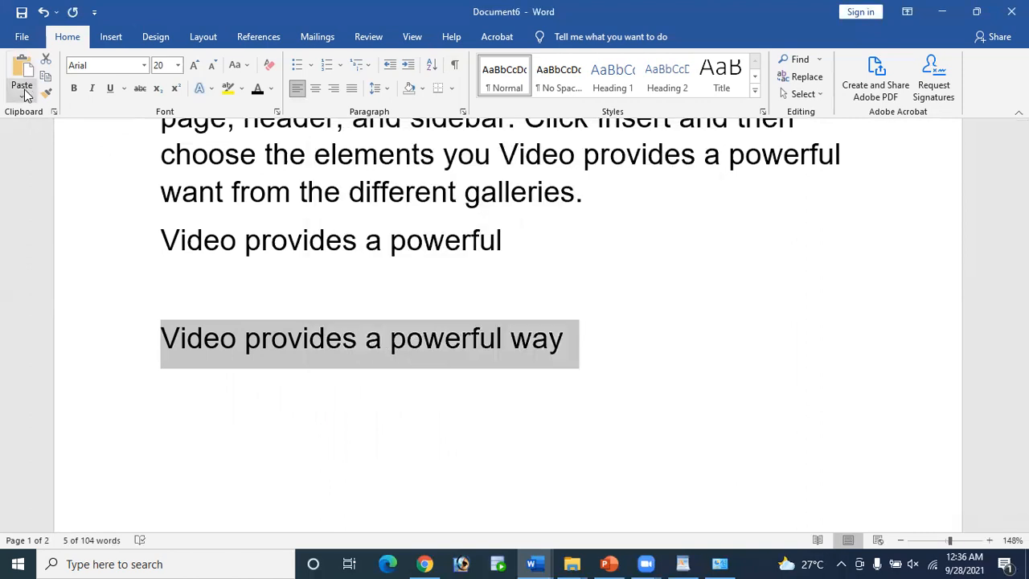
{"action": "left_click", "coordinate": [21, 93]}
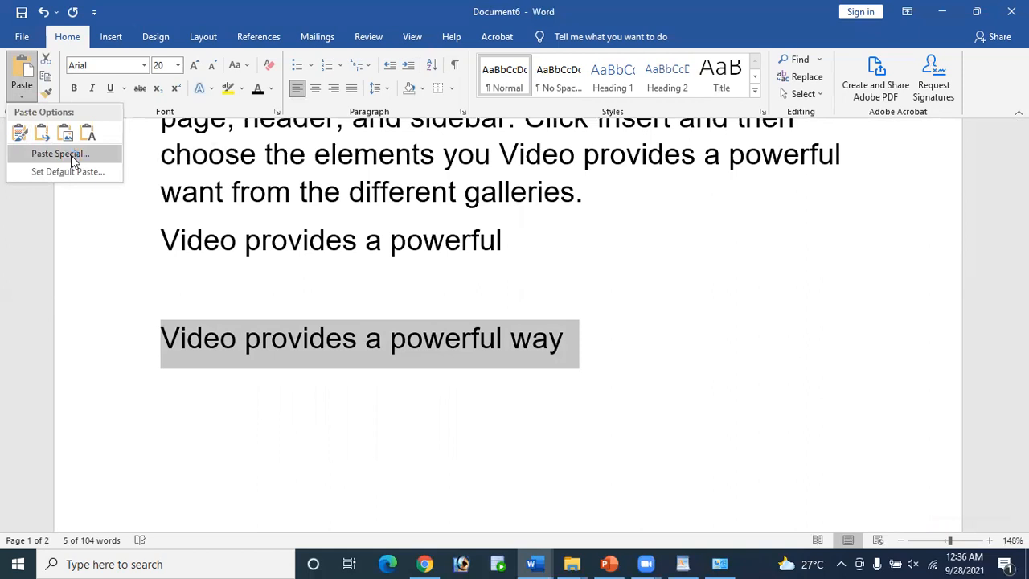
{"action": "left_click", "coordinate": [70, 155]}
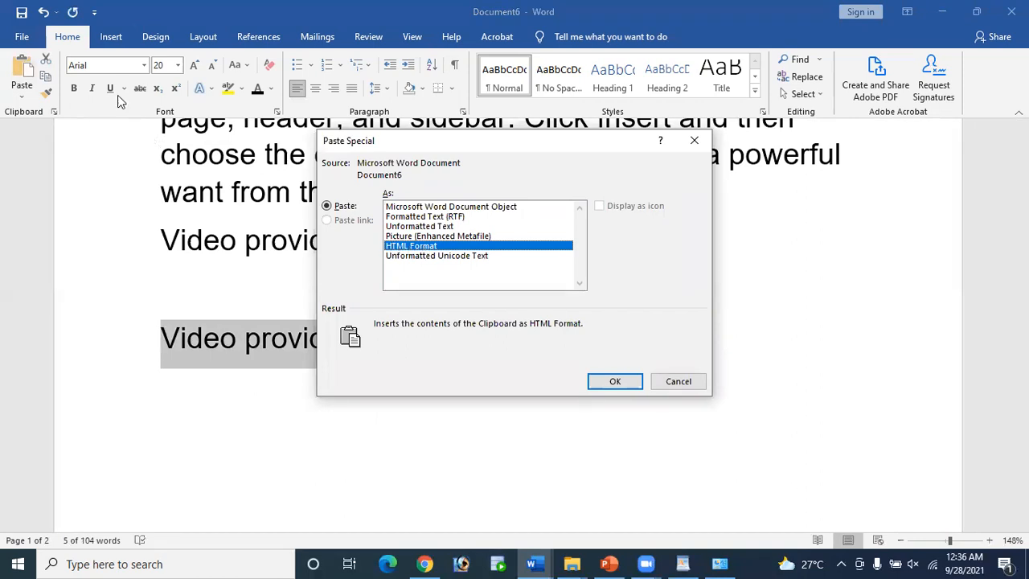
Step: Cancel Paste Special twice, then select only the 'Video provides a powerful way' line
{"action": "left_click", "coordinate": [677, 381]}
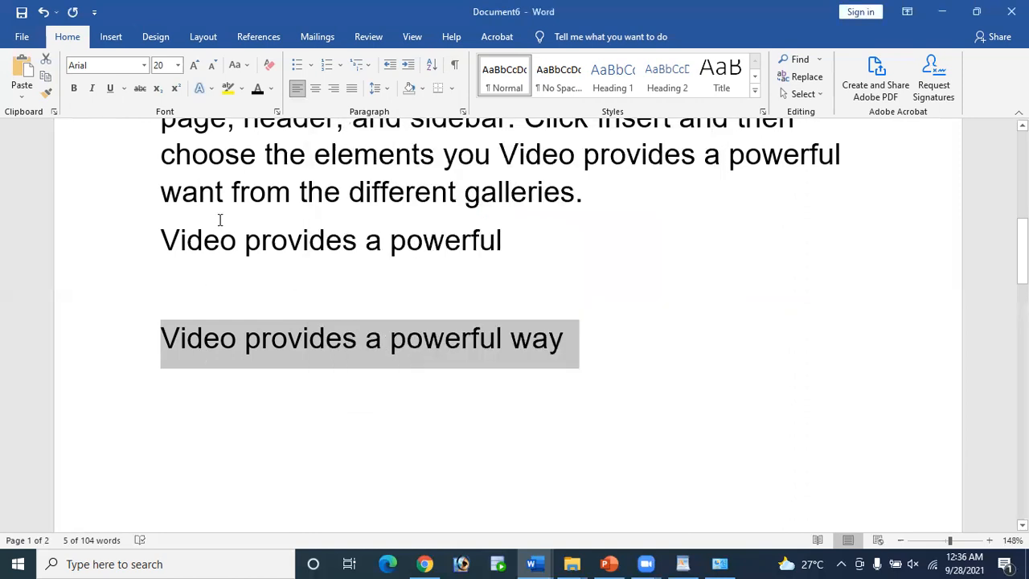
{"action": "left_click", "coordinate": [21, 94]}
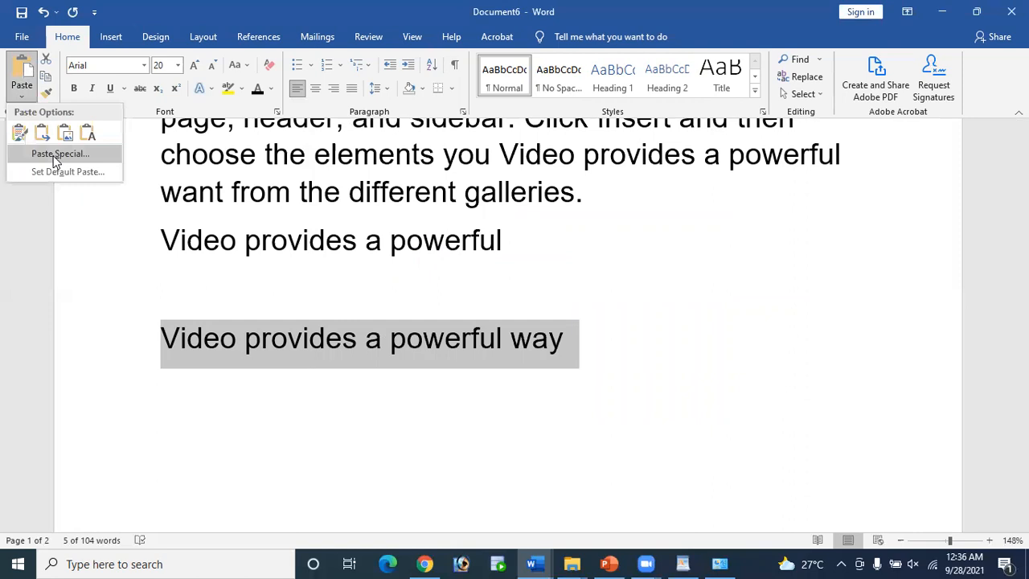
{"action": "left_click", "coordinate": [98, 156]}
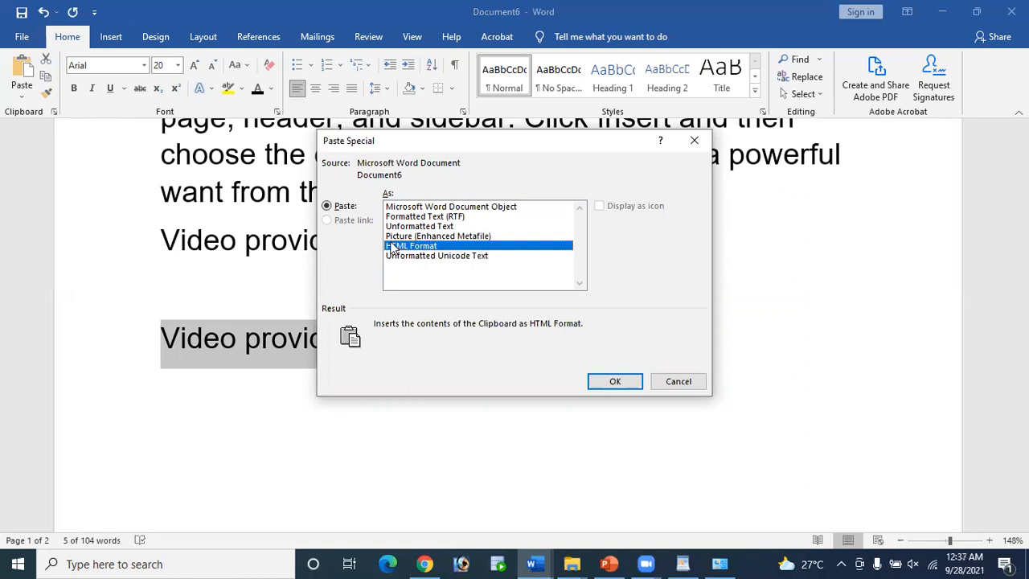
{"action": "left_click", "coordinate": [614, 381]}
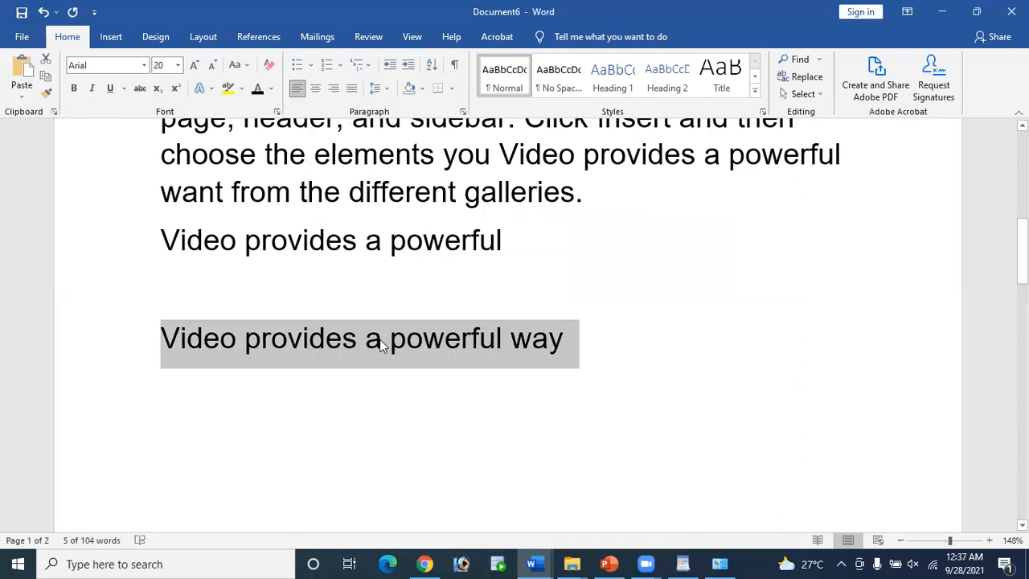
{"action": "left_click", "coordinate": [551, 342]}
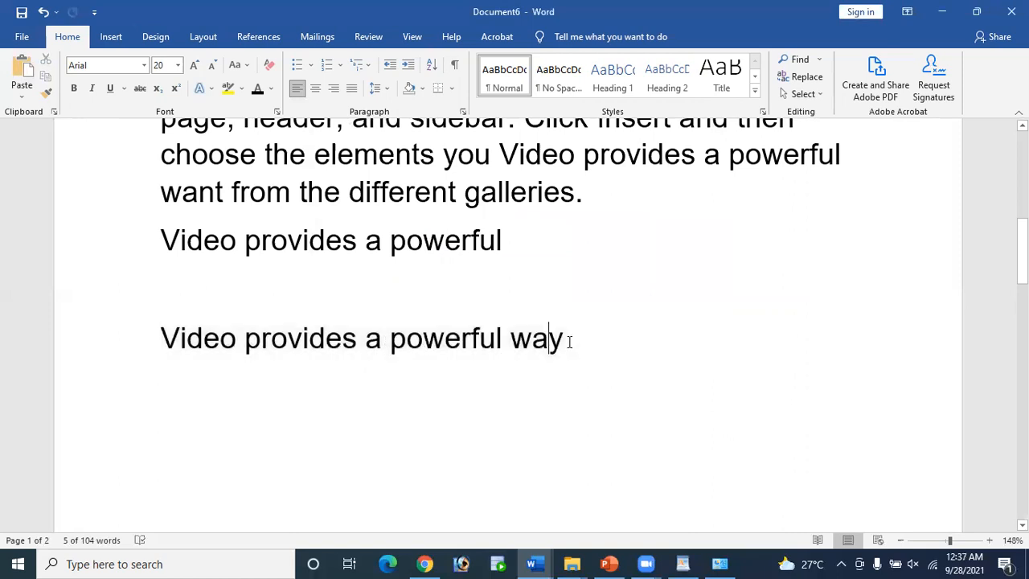
{"action": "left_click_drag", "start_coordinate": [511, 333], "coordinate": [246, 298]}
{"action": "left_click_drag", "start_coordinate": [164, 313], "coordinate": [160, 338]}
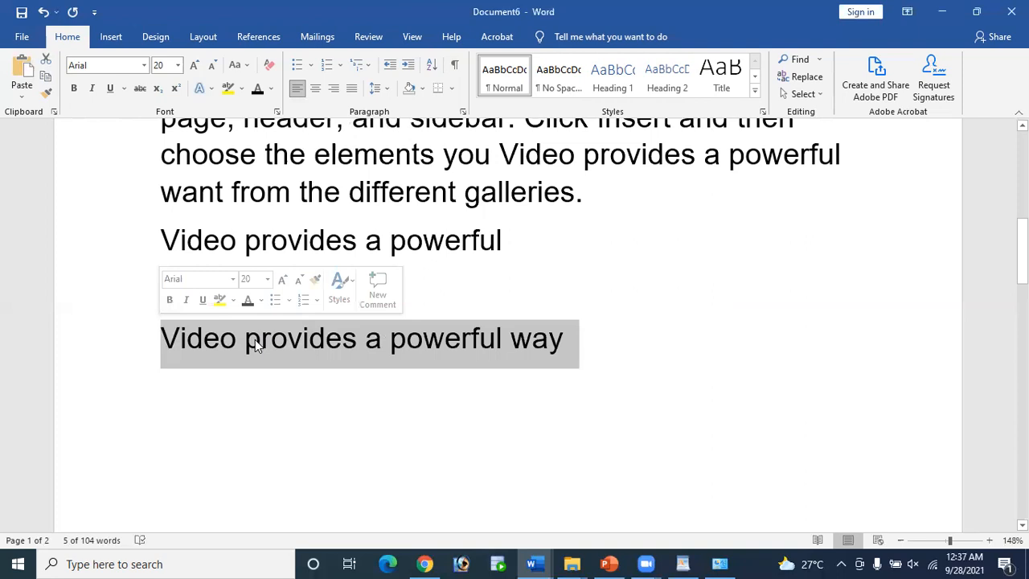
Step: Paste the copied line after 'way' as a Picture (Enhanced Metafile)
{"action": "left_click", "coordinate": [20, 97]}
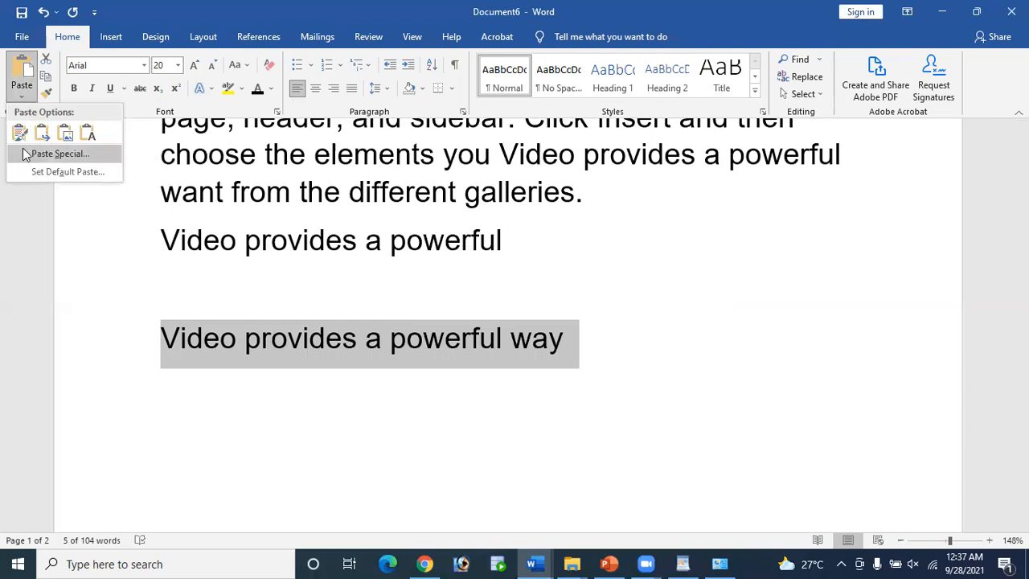
{"action": "left_click", "coordinate": [57, 154]}
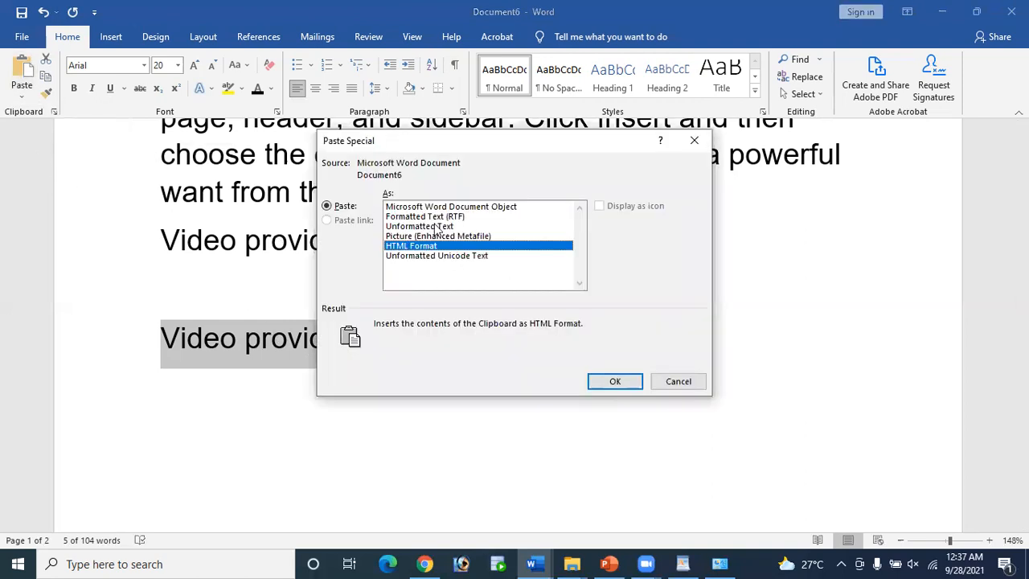
{"action": "left_click", "coordinate": [679, 383]}
{"action": "left_click", "coordinate": [565, 347]}
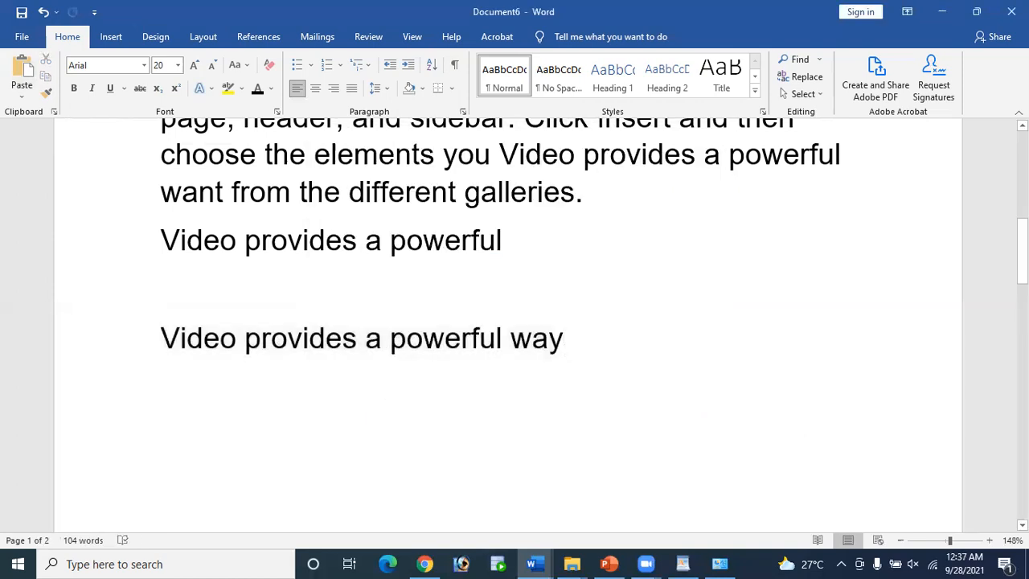
{"action": "left_click", "coordinate": [21, 96]}
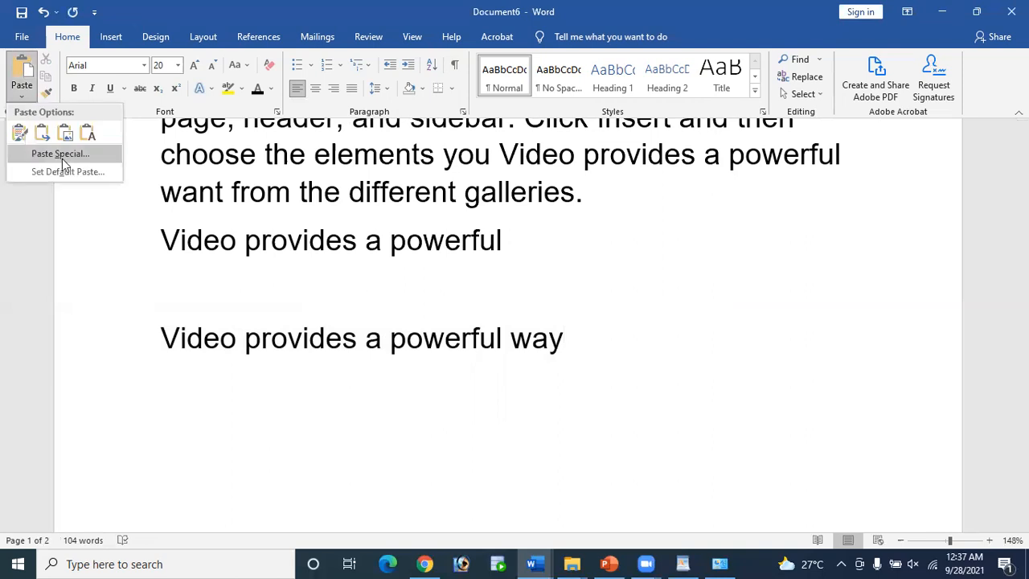
{"action": "left_click", "coordinate": [62, 154]}
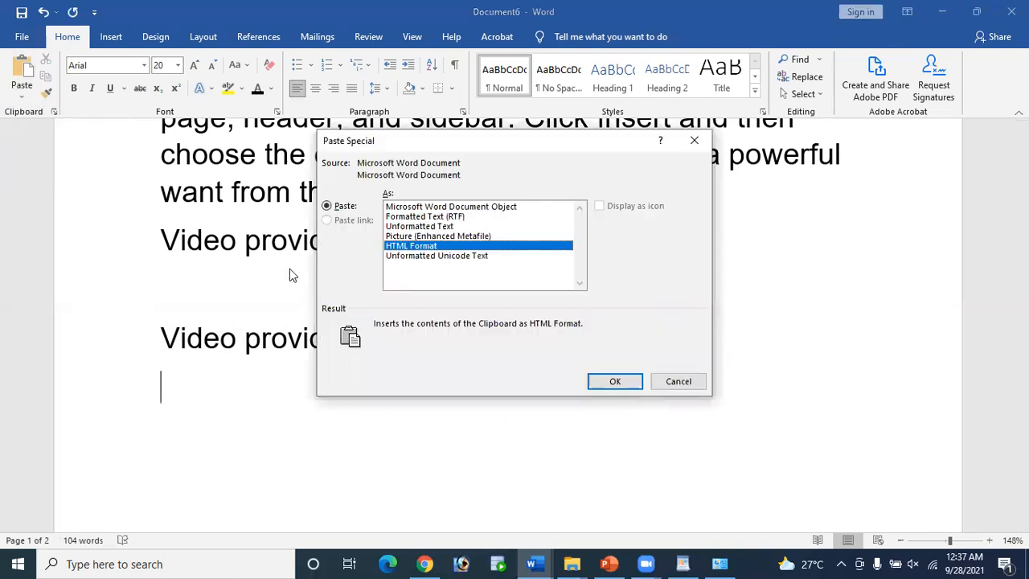
{"action": "left_click", "coordinate": [411, 237]}
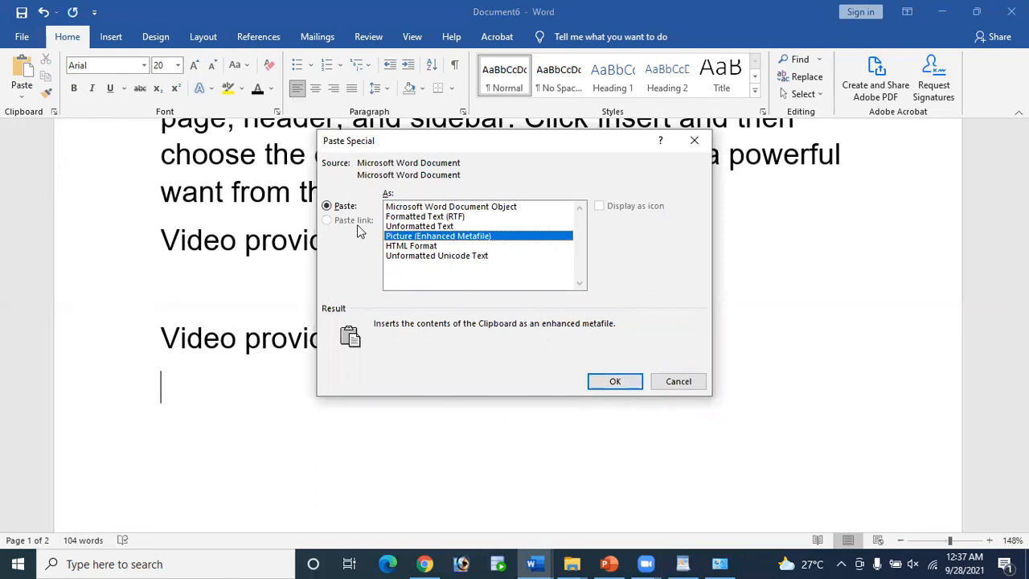
{"action": "left_click", "coordinate": [612, 382]}
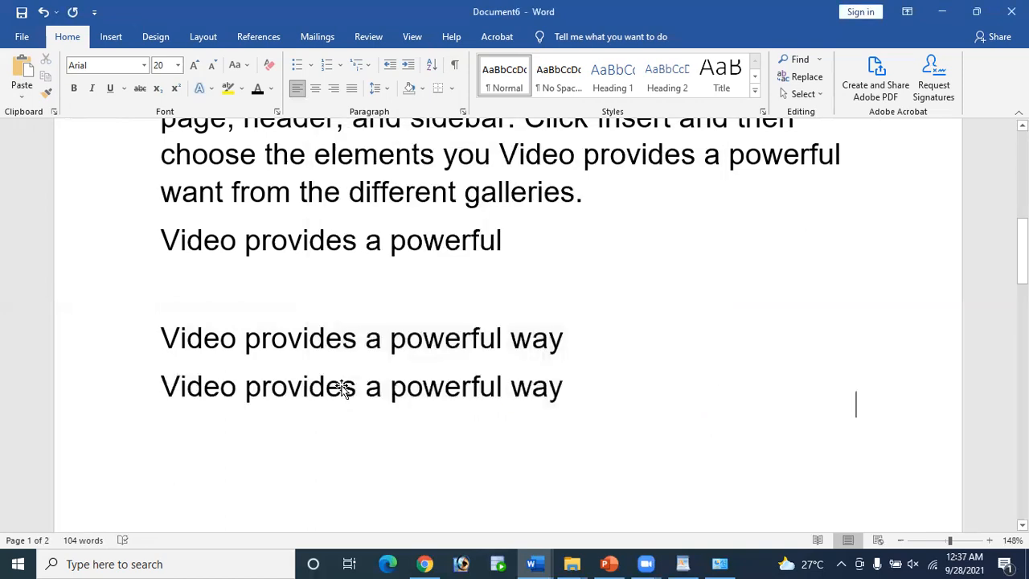
Step: Select the pasted picture, view its formatting options, and compare it with the text line
{"action": "left_click", "coordinate": [341, 388]}
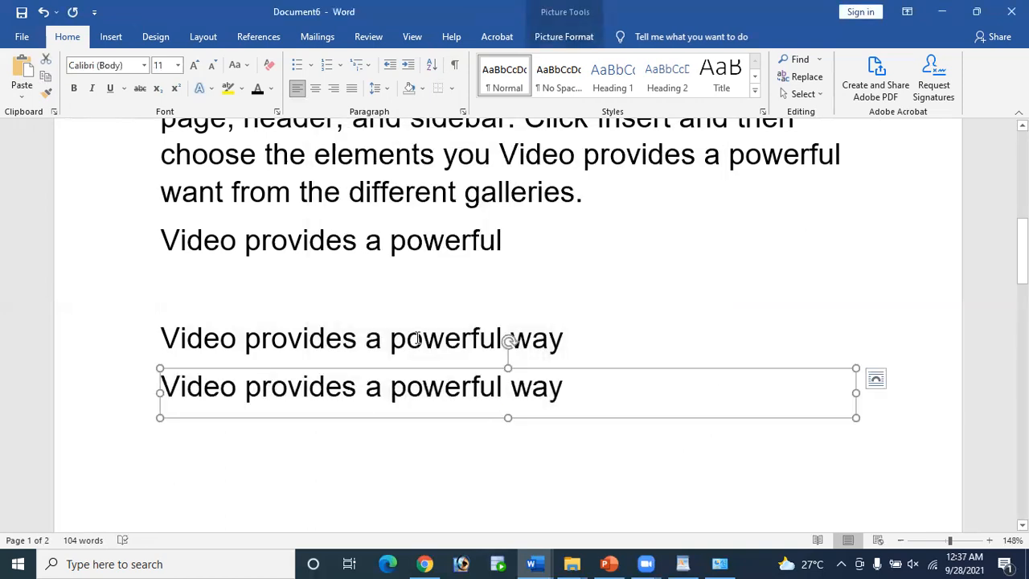
{"action": "double_click", "coordinate": [568, 392]}
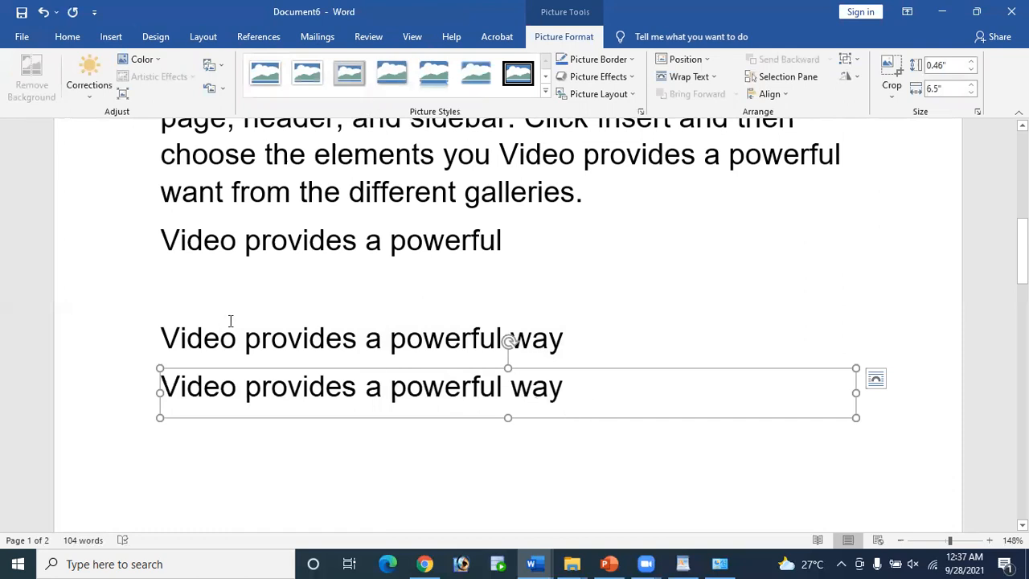
{"action": "left_click", "coordinate": [254, 339]}
{"action": "left_click_drag", "start_coordinate": [257, 338], "coordinate": [592, 361]}
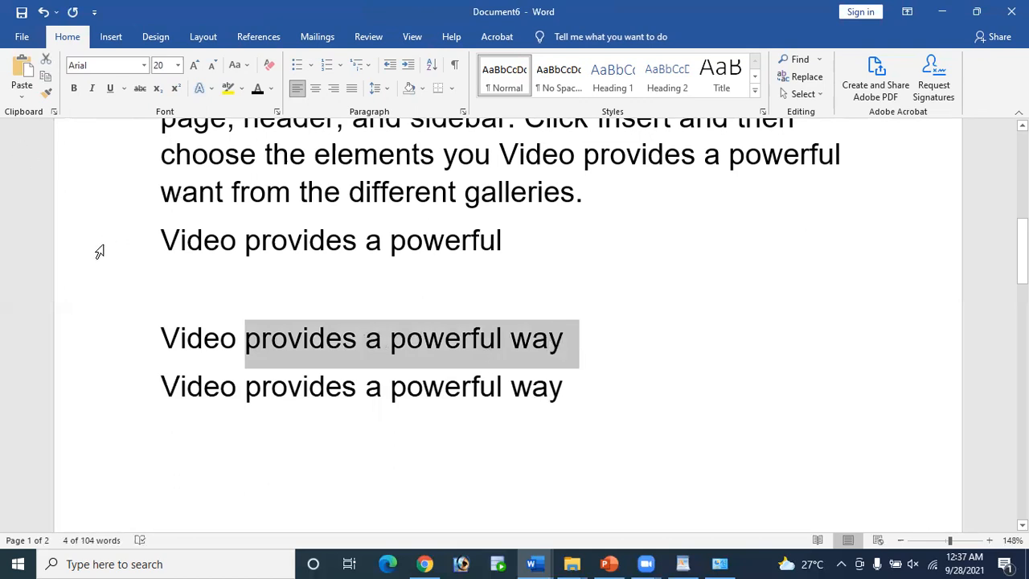
{"action": "left_click", "coordinate": [220, 386]}
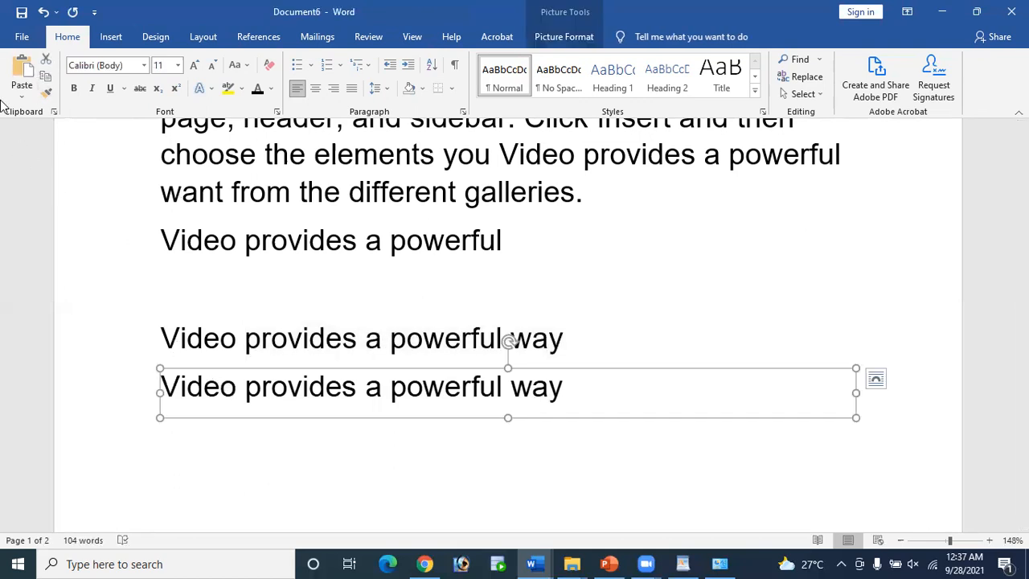
Step: Pick Enhanced Metafile in Paste Special, then cancel without pasting
{"action": "left_click", "coordinate": [22, 97]}
{"action": "left_click", "coordinate": [77, 155]}
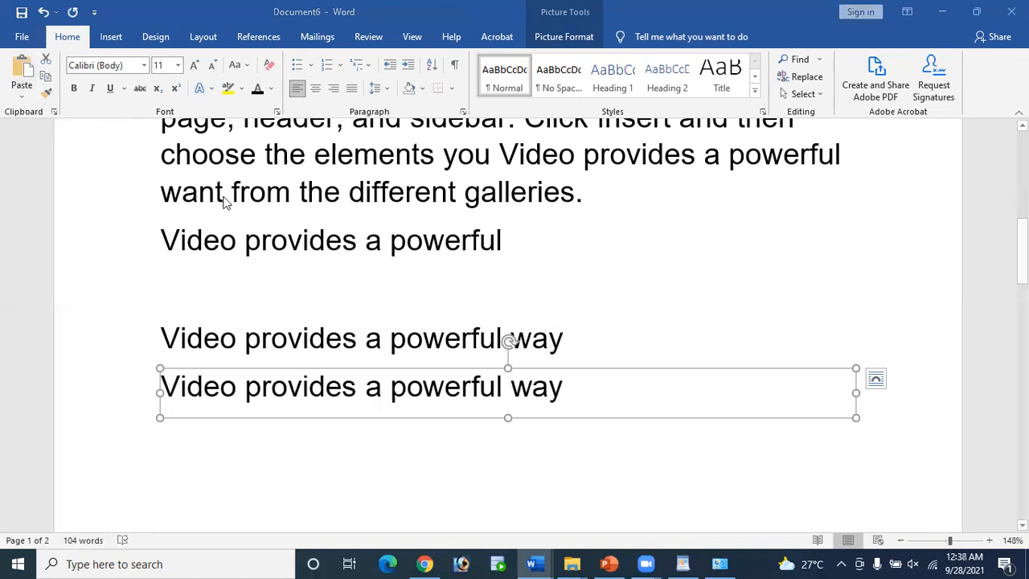
{"action": "left_click", "coordinate": [405, 236]}
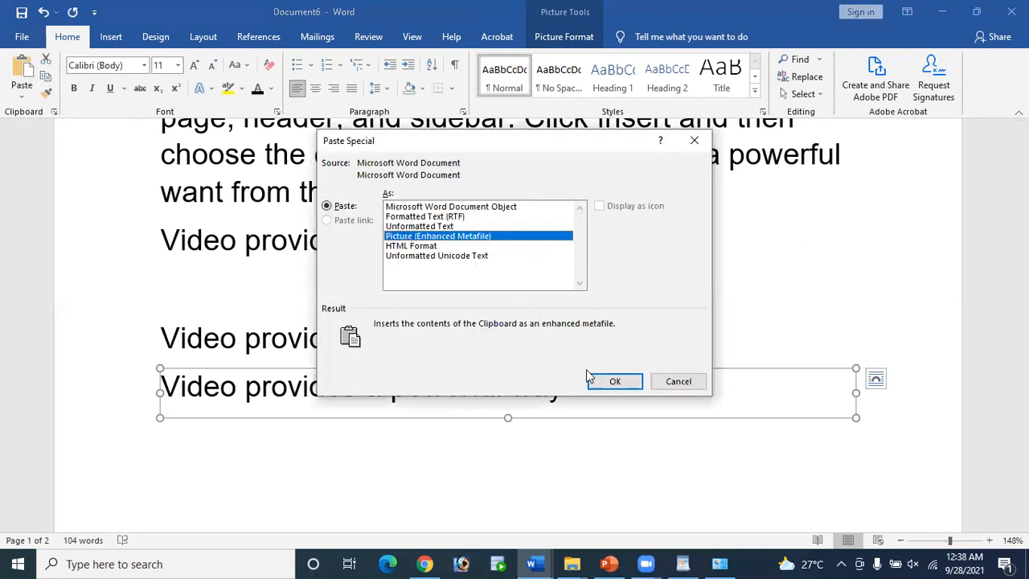
{"action": "left_click", "coordinate": [688, 383]}
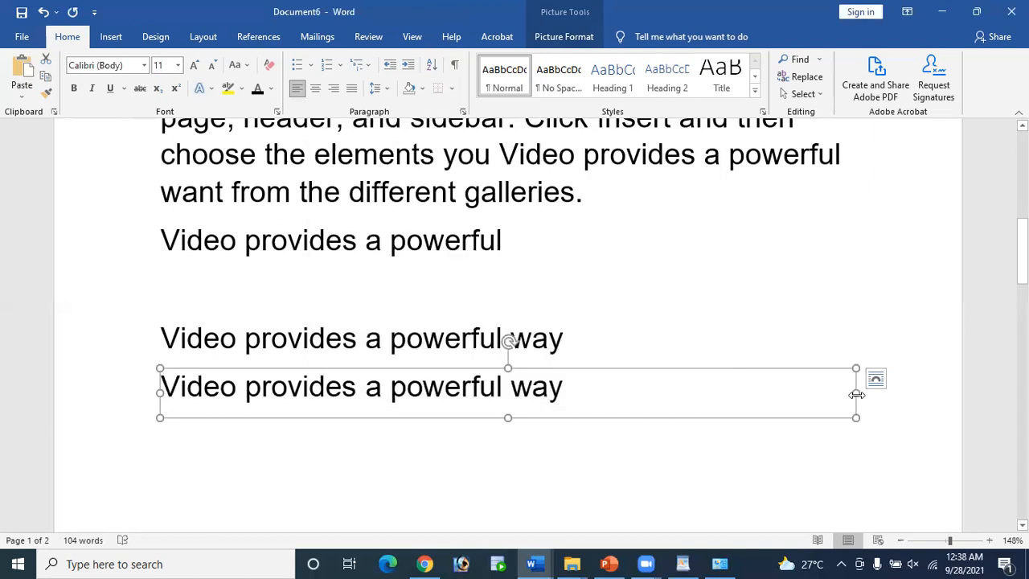
Step: Resize the pasted picture and apply a picture style to it
{"action": "left_click_drag", "start_coordinate": [755, 383], "coordinate": [552, 381]}
{"action": "left_click_drag", "start_coordinate": [430, 383], "coordinate": [661, 413]}
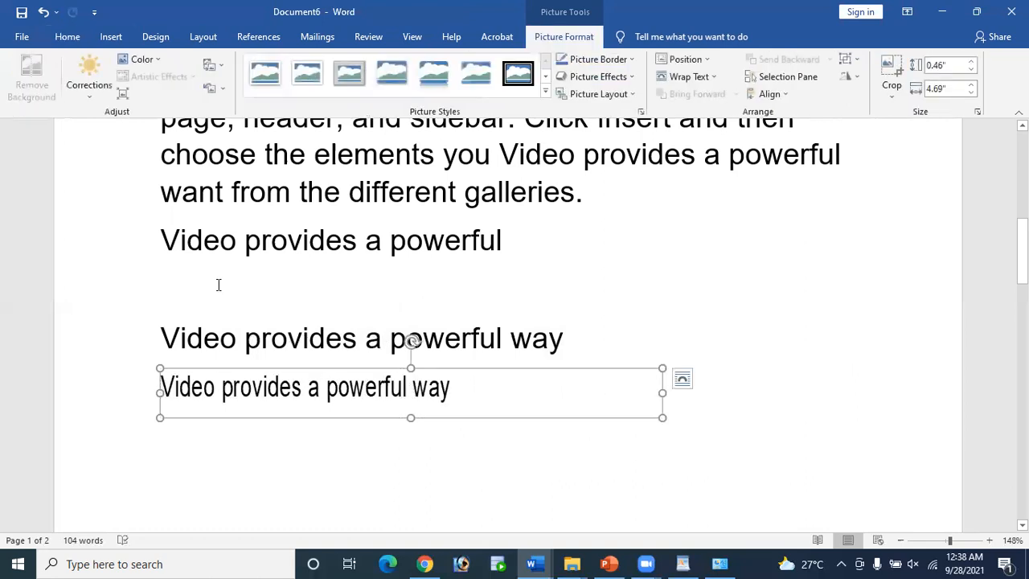
{"action": "left_click", "coordinate": [544, 92]}
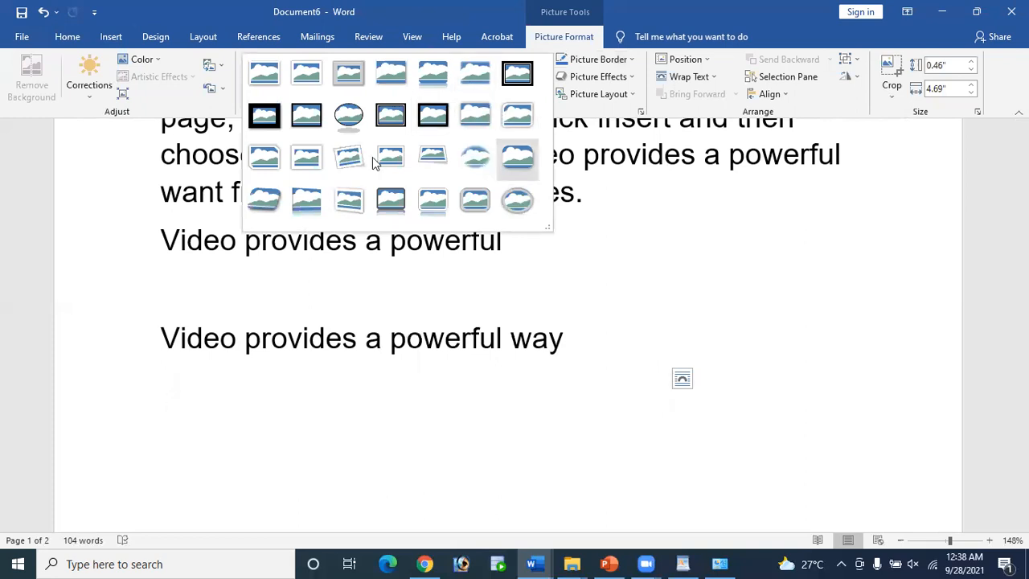
{"action": "left_click", "coordinate": [480, 164]}
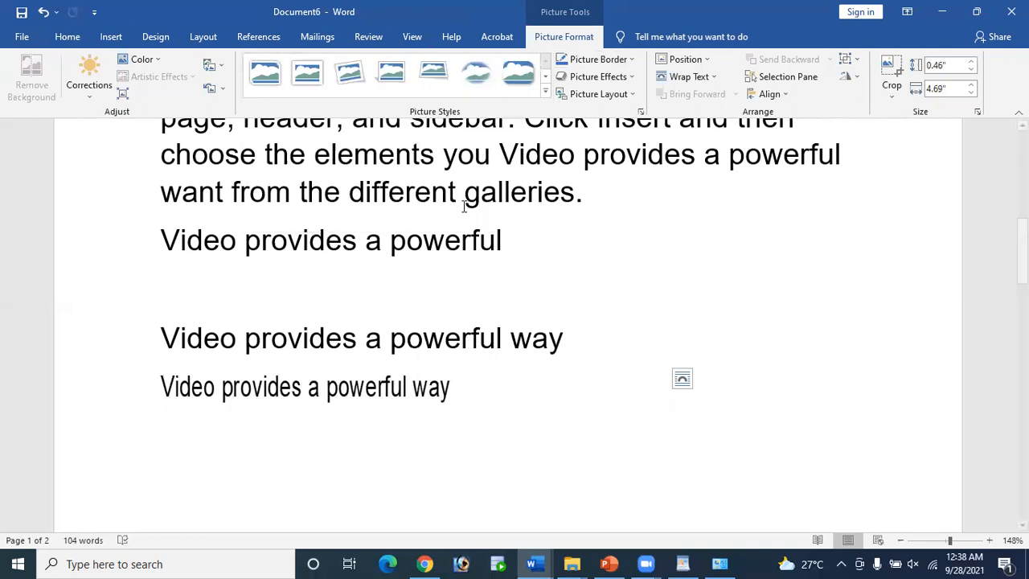
{"action": "left_click", "coordinate": [677, 375]}
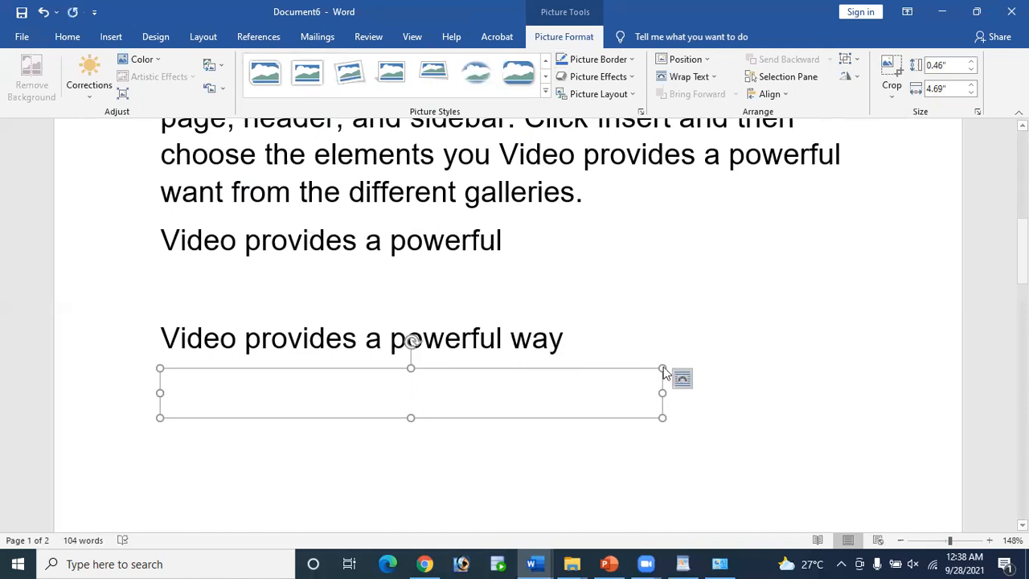
{"action": "left_click", "coordinate": [615, 369]}
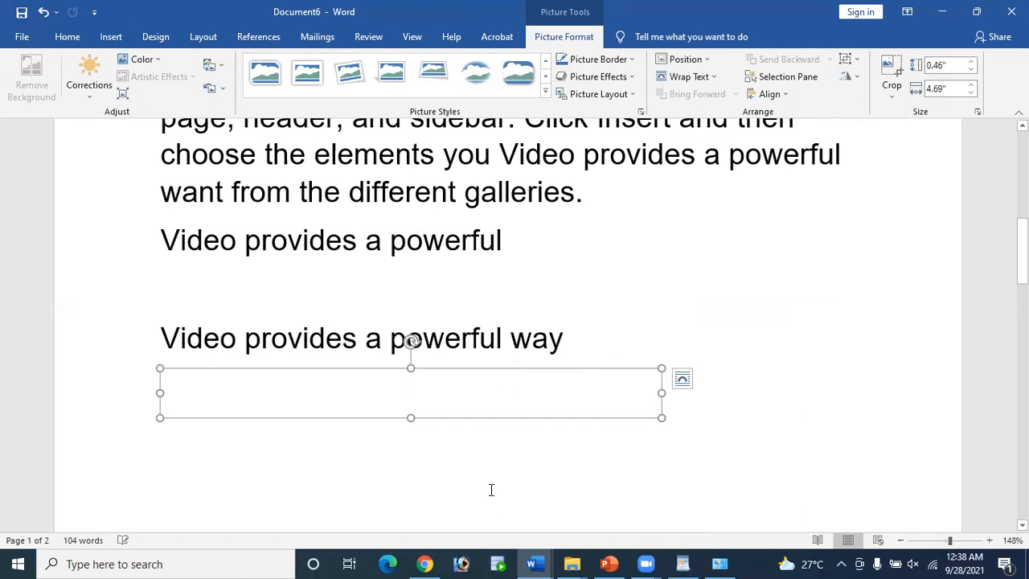
Step: Delete the picture, cancel Paste Special again, and bring up the 'What is Paste Special?' page in Chrome
{"action": "key", "text": "Delete"}
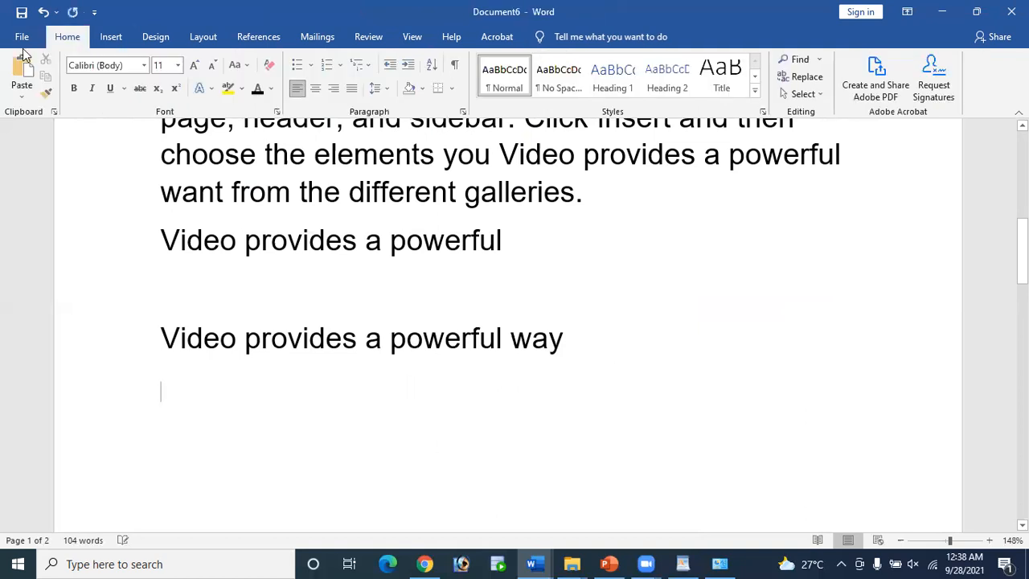
{"action": "left_click", "coordinate": [22, 98]}
{"action": "left_click", "coordinate": [44, 152]}
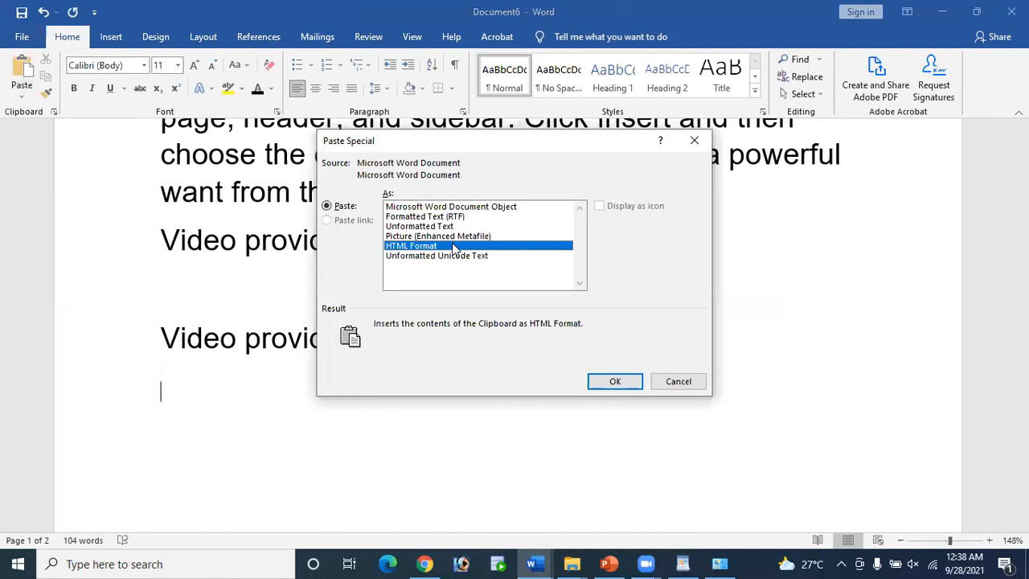
{"action": "left_click", "coordinate": [686, 384]}
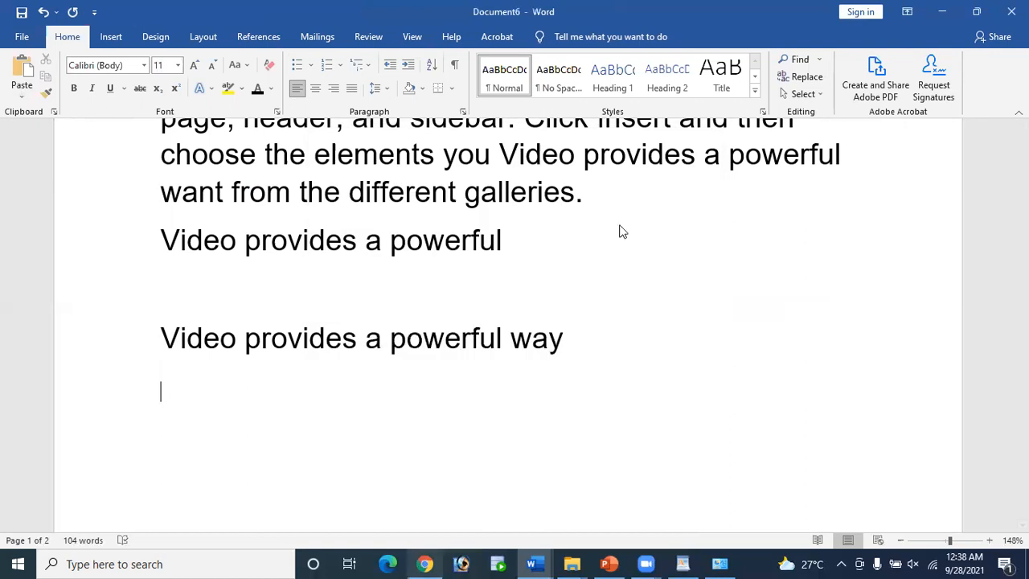
{"action": "key", "text": "alt+Tab"}
{"action": "key", "text": "ctrl+Tab"}
{"action": "key", "text": "ctrl+Tab"}
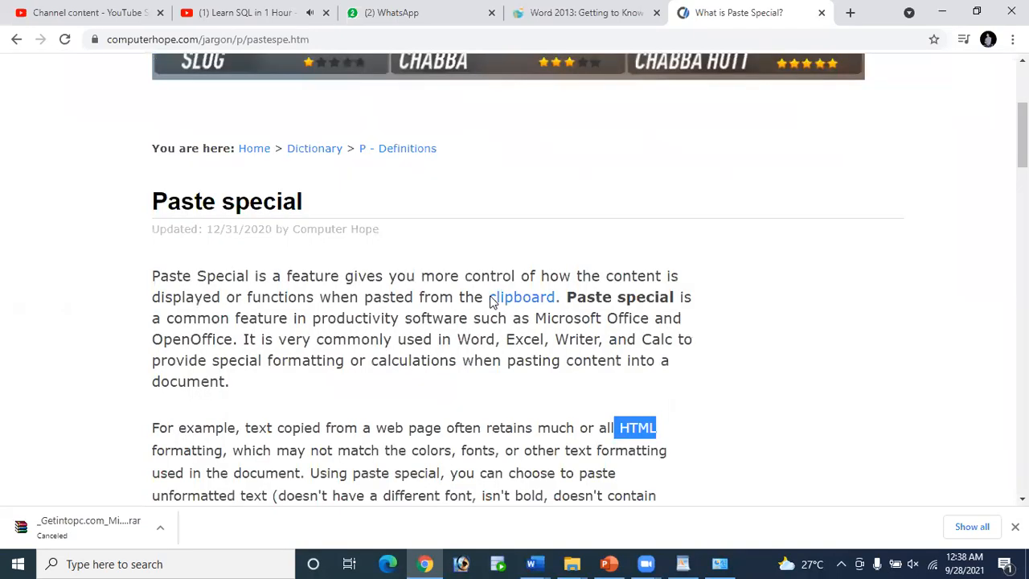
Step: Close the Paste Special page and copy the 'Enabling Touch Mode.' link from the Word 2013 tutorial
{"action": "key", "text": "ctrl+w"}
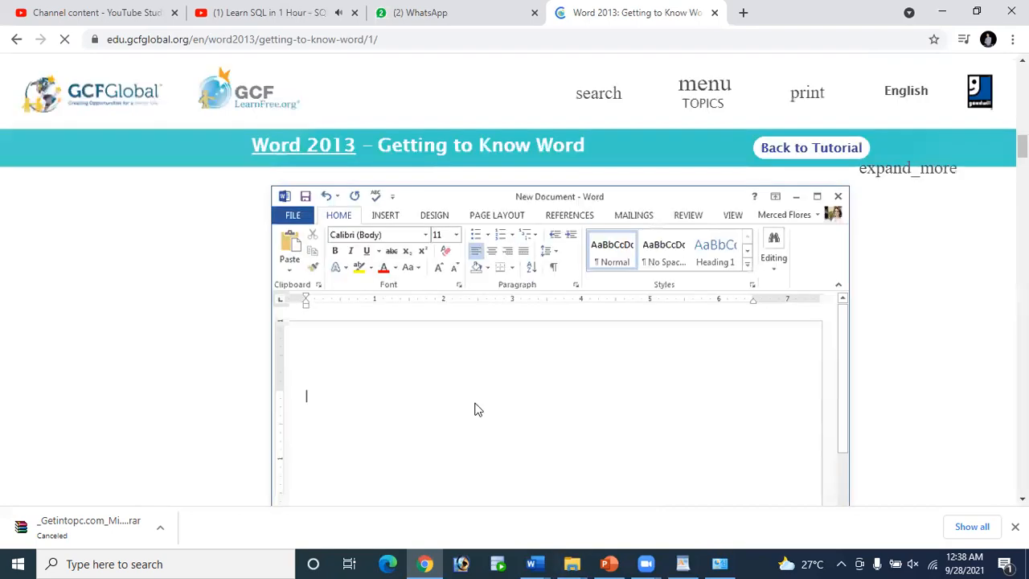
{"action": "scroll", "coordinate": [474, 409], "scroll_direction": "down", "scroll_amount": 3}
{"action": "scroll", "coordinate": [476, 410], "scroll_direction": "down", "scroll_amount": 6}
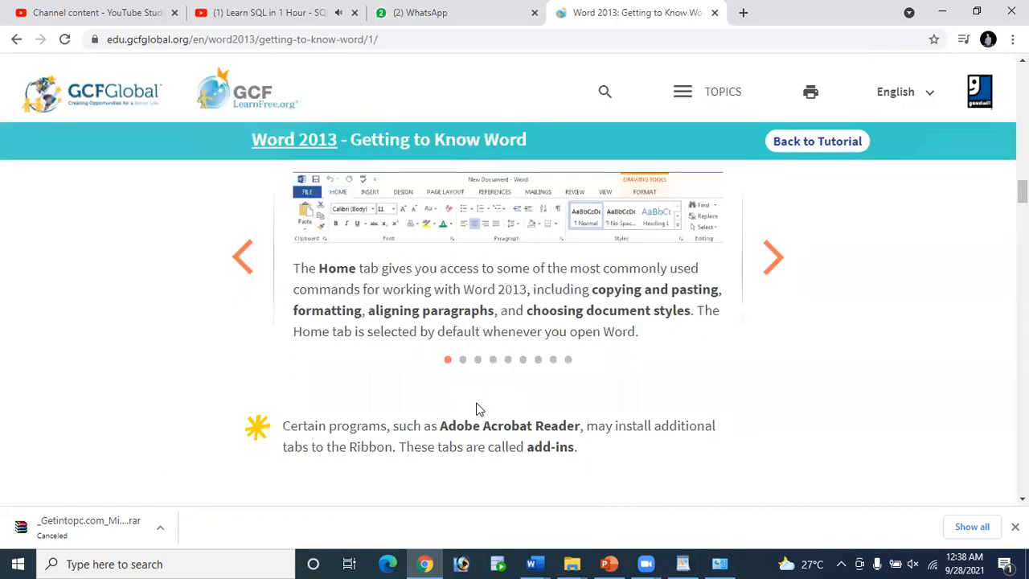
{"action": "scroll", "coordinate": [476, 408], "scroll_direction": "down", "scroll_amount": 5}
{"action": "scroll", "coordinate": [476, 401], "scroll_direction": "down", "scroll_amount": 1}
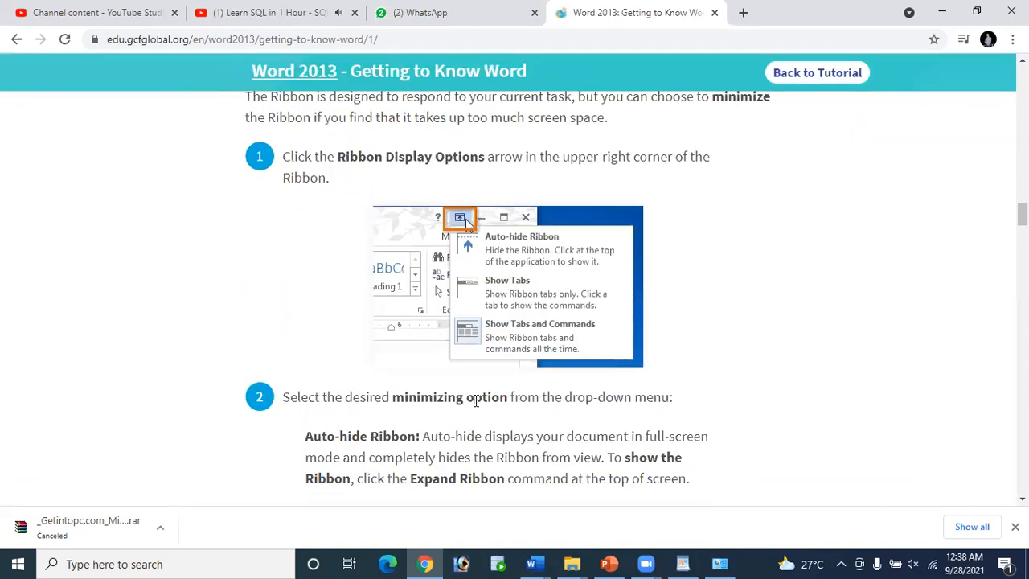
{"action": "scroll", "coordinate": [476, 402], "scroll_direction": "down", "scroll_amount": 4}
{"action": "scroll", "coordinate": [344, 245], "scroll_direction": "down", "scroll_amount": 8}
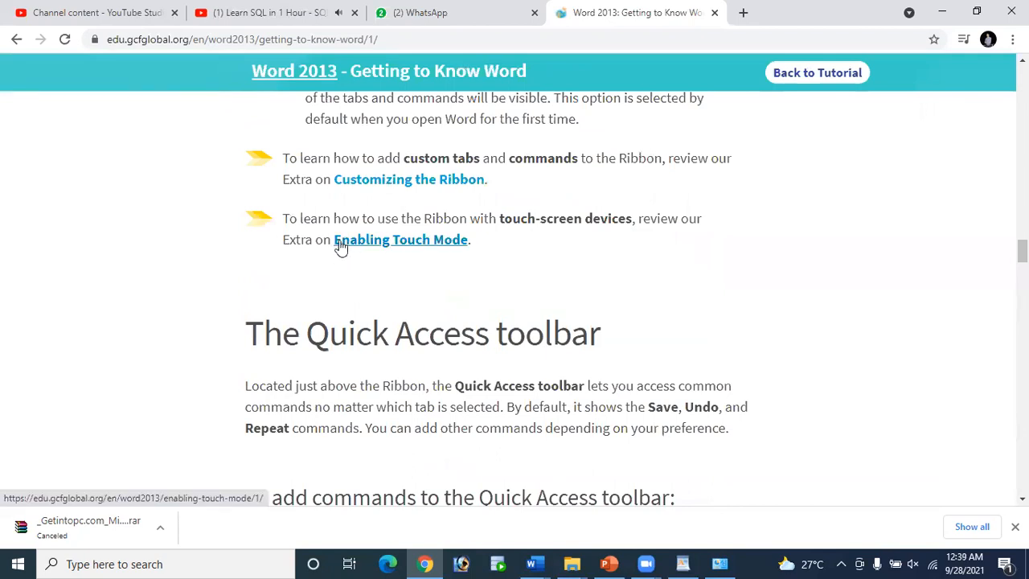
{"action": "left_click_drag", "start_coordinate": [470, 240], "coordinate": [332, 238]}
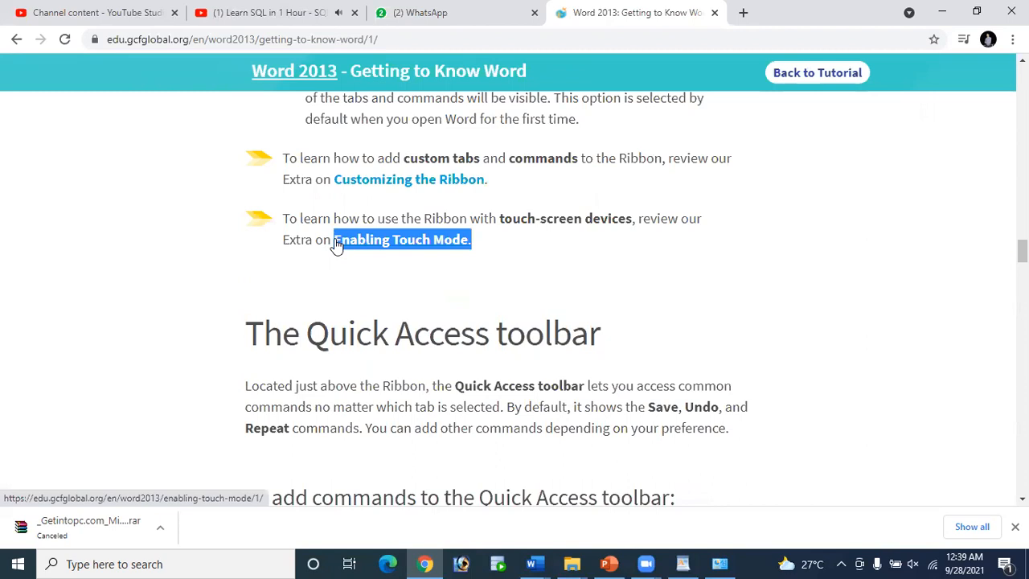
{"action": "key", "text": "ctrl+c"}
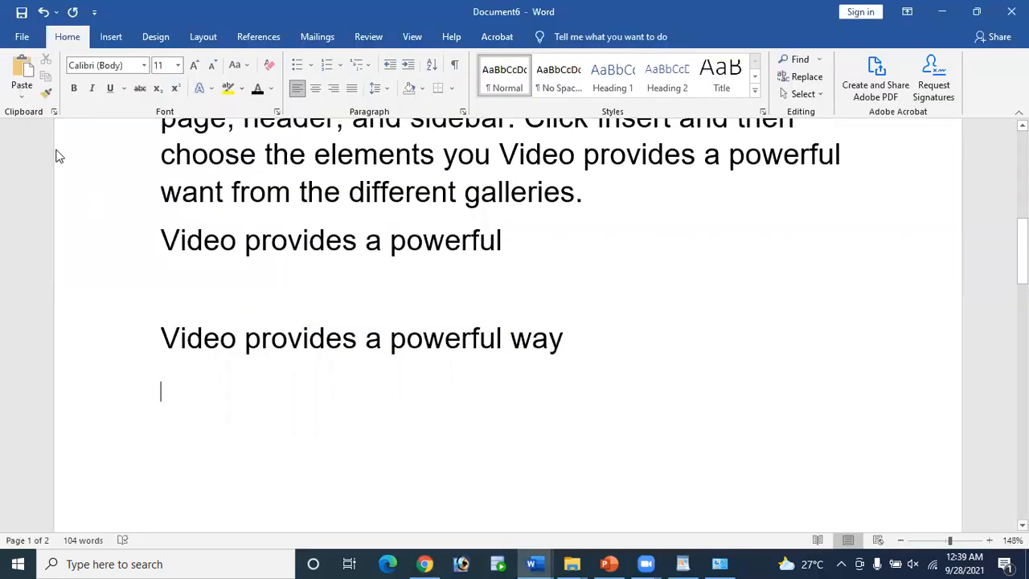
Step: Paste the 'Enabling Touch Mode.' link in HTML Format and add an empty line below it
{"action": "left_click", "coordinate": [21, 95]}
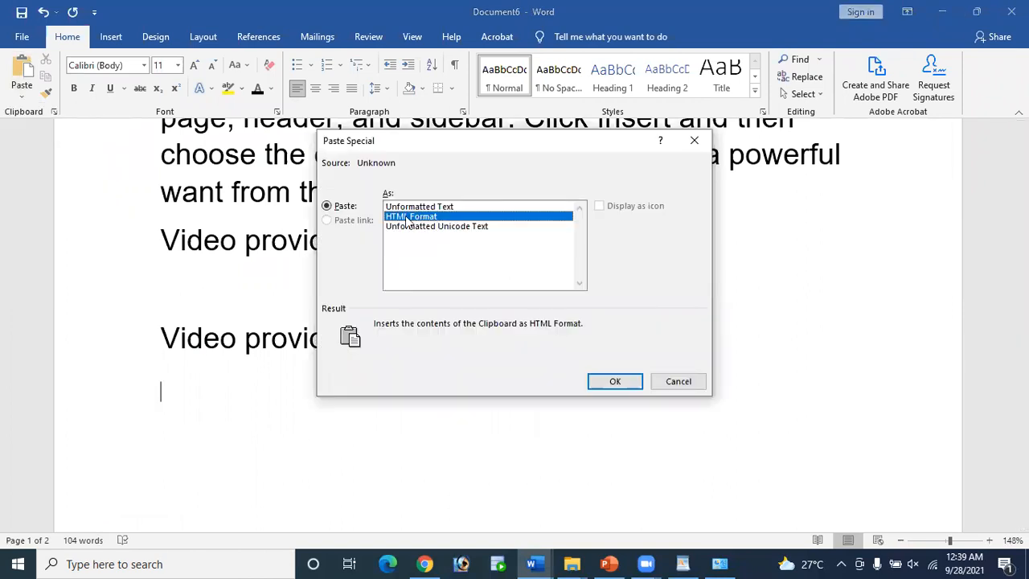
{"action": "left_click", "coordinate": [613, 382]}
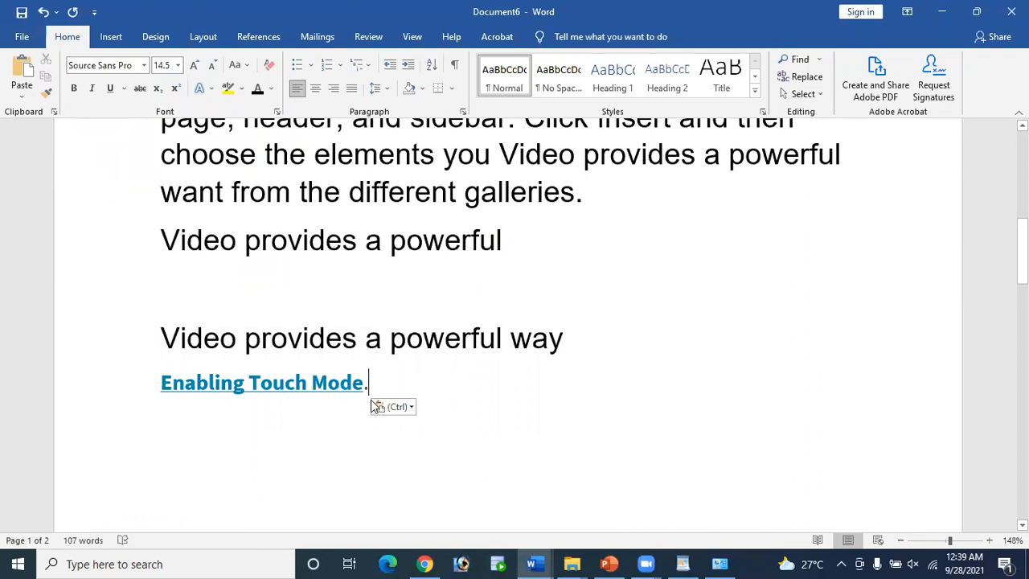
{"action": "key", "text": "Return"}
{"action": "left_click", "coordinate": [19, 97]}
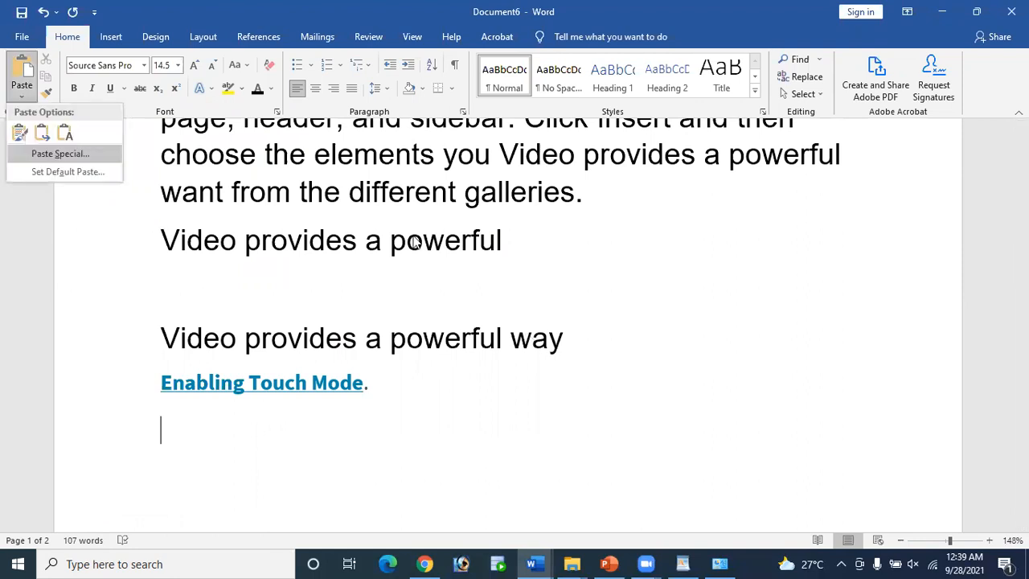
Step: Paste 'Enabling Touch Mode.' again as Unformatted Text
{"action": "key", "text": "Return"}
{"action": "left_click", "coordinate": [417, 207]}
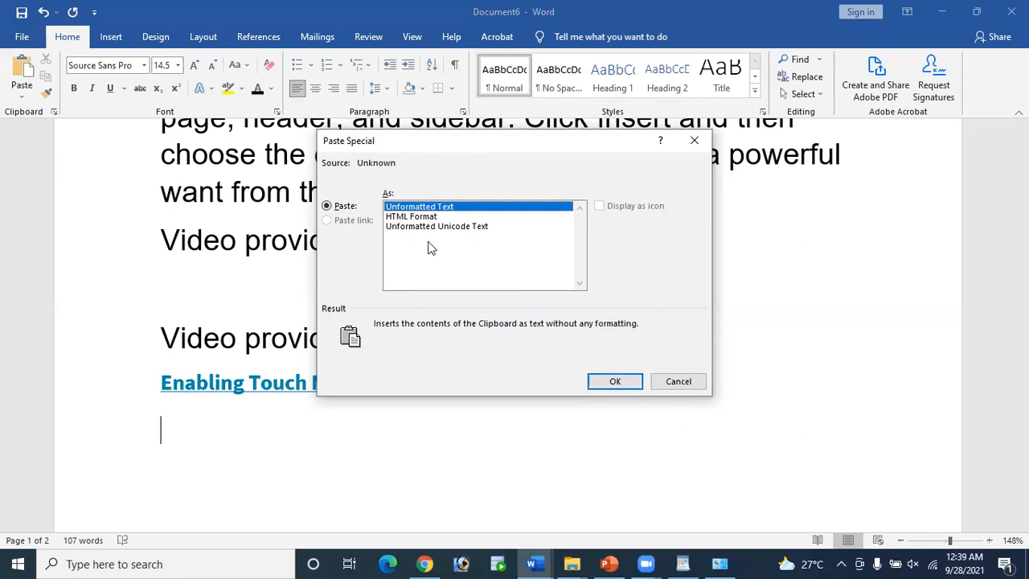
{"action": "left_click", "coordinate": [608, 381]}
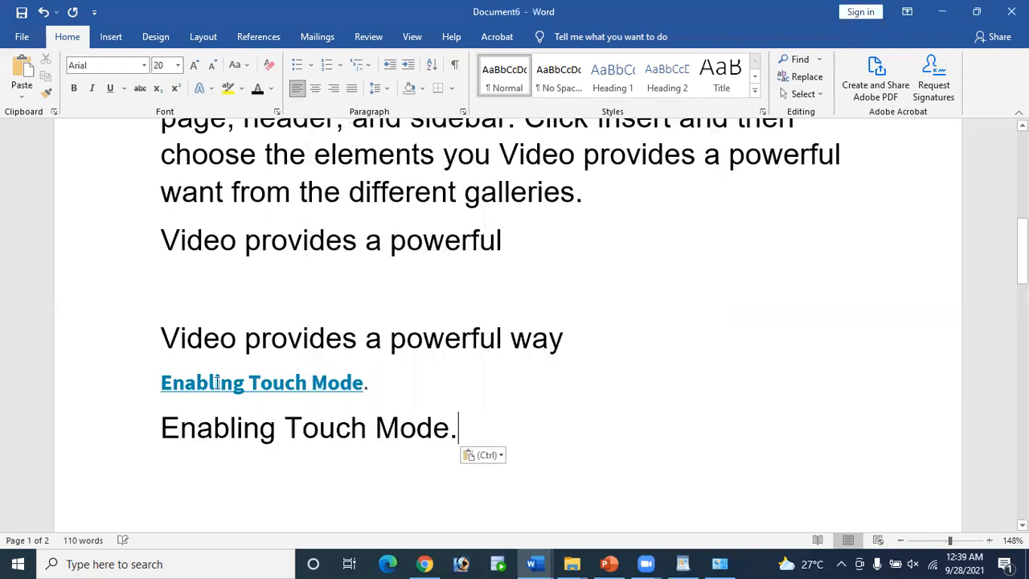
Step: Compare the hyperlinked and plain 'Enabling Touch Mode.' lines by selecting each in turn
{"action": "left_click", "coordinate": [297, 384]}
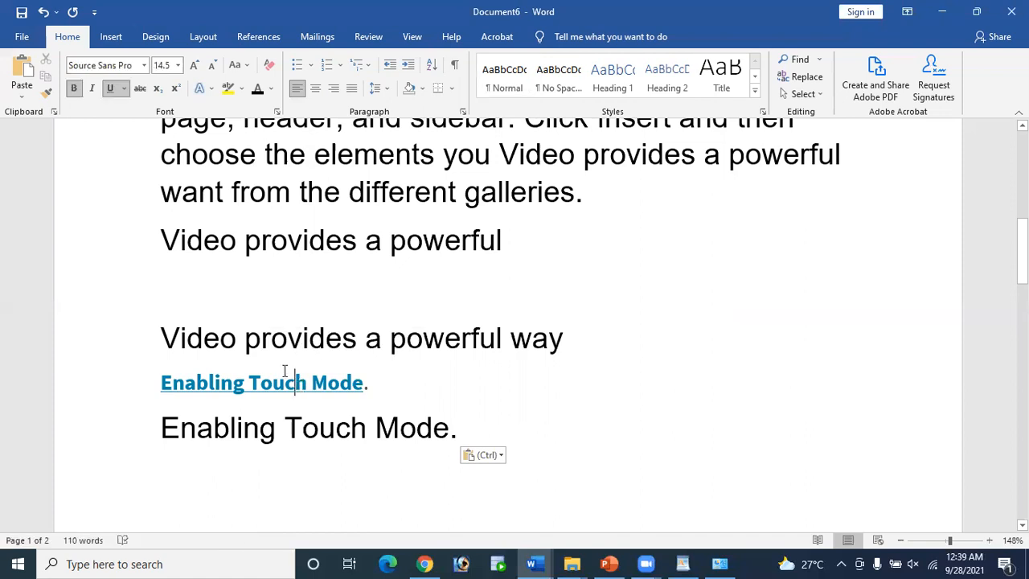
{"action": "left_click_drag", "start_coordinate": [161, 383], "coordinate": [351, 383]}
{"action": "left_click", "coordinate": [212, 424]}
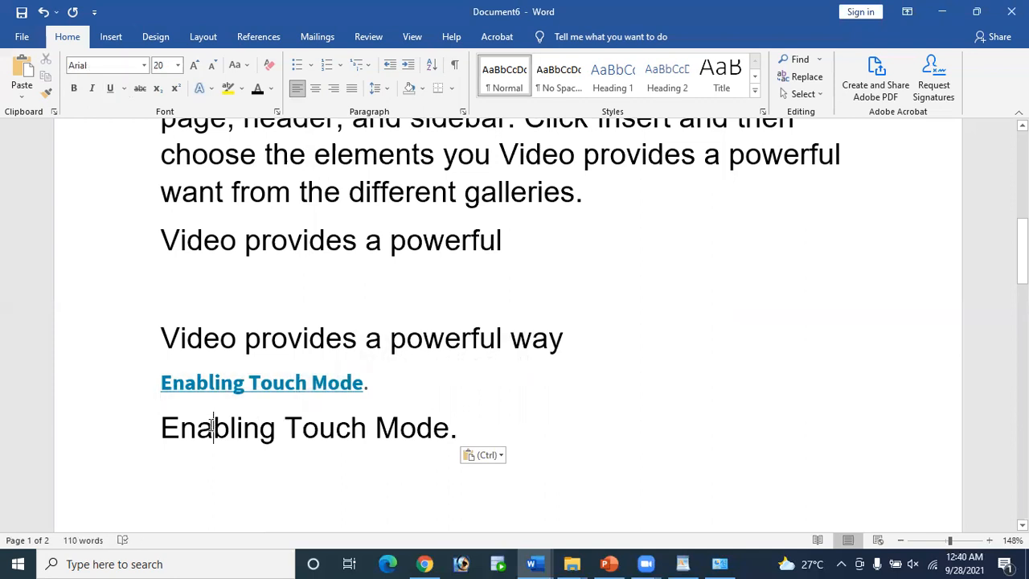
{"action": "left_click_drag", "start_coordinate": [153, 427], "coordinate": [474, 434]}
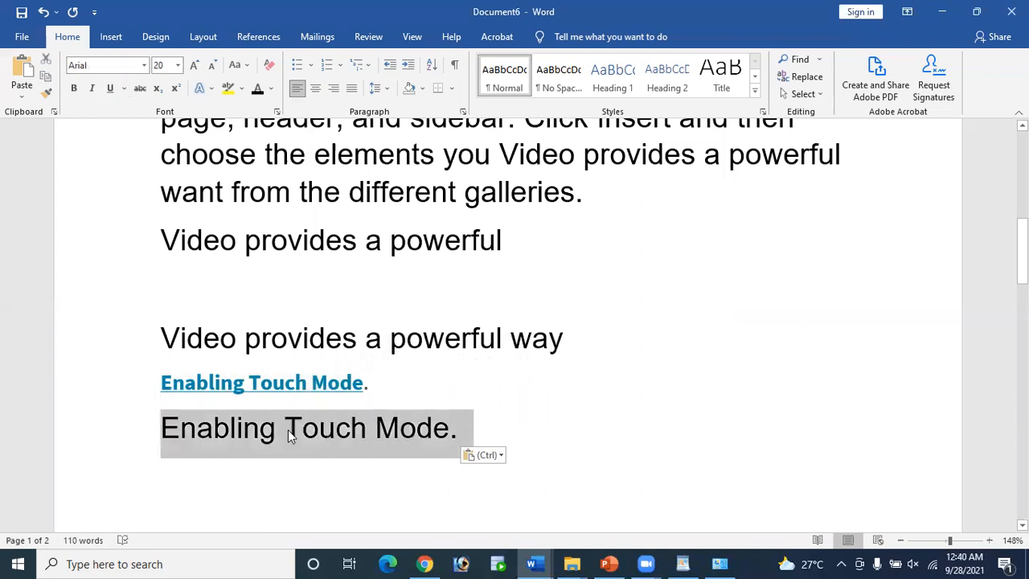
{"action": "left_click_drag", "start_coordinate": [164, 335], "coordinate": [514, 346]}
{"action": "left_click_drag", "start_coordinate": [160, 425], "coordinate": [450, 427]}
{"action": "left_click_drag", "start_coordinate": [217, 193], "coordinate": [492, 219]}
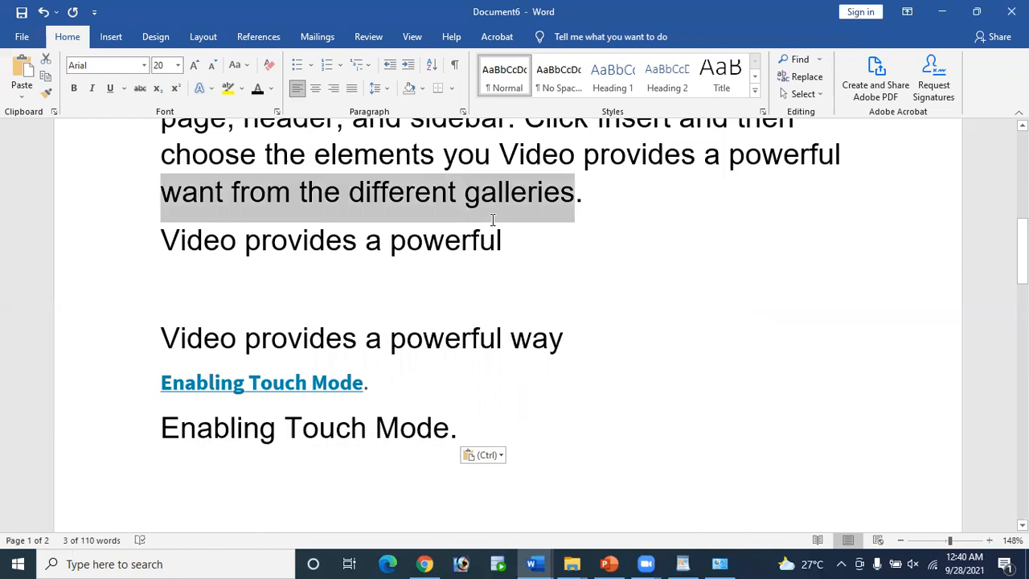
{"action": "left_click_drag", "start_coordinate": [162, 425], "coordinate": [508, 419]}
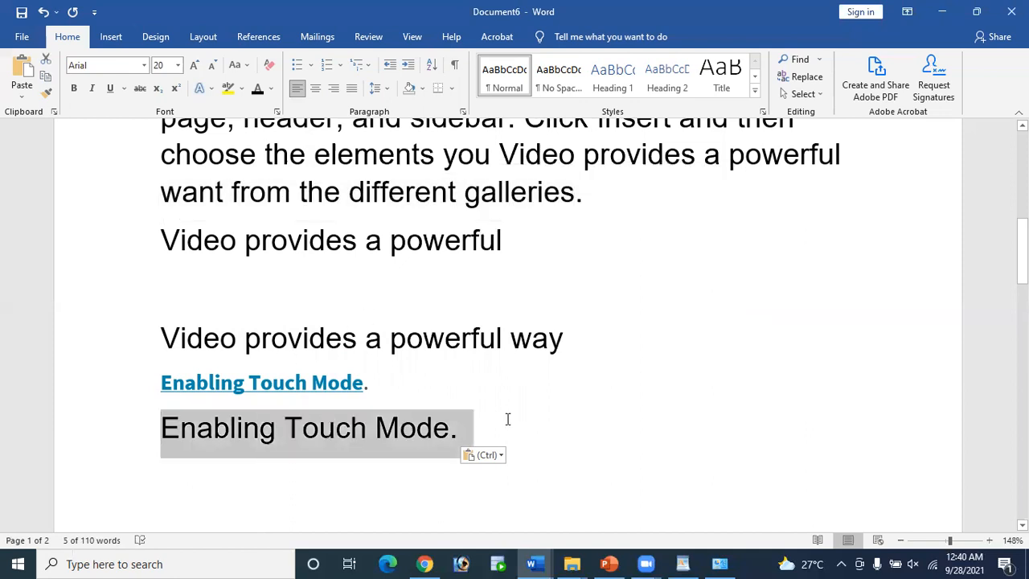
Step: Follow the hyperlink to its web page and select the visited link line
{"action": "left_click", "coordinate": [310, 381], "text": "ctrl"}
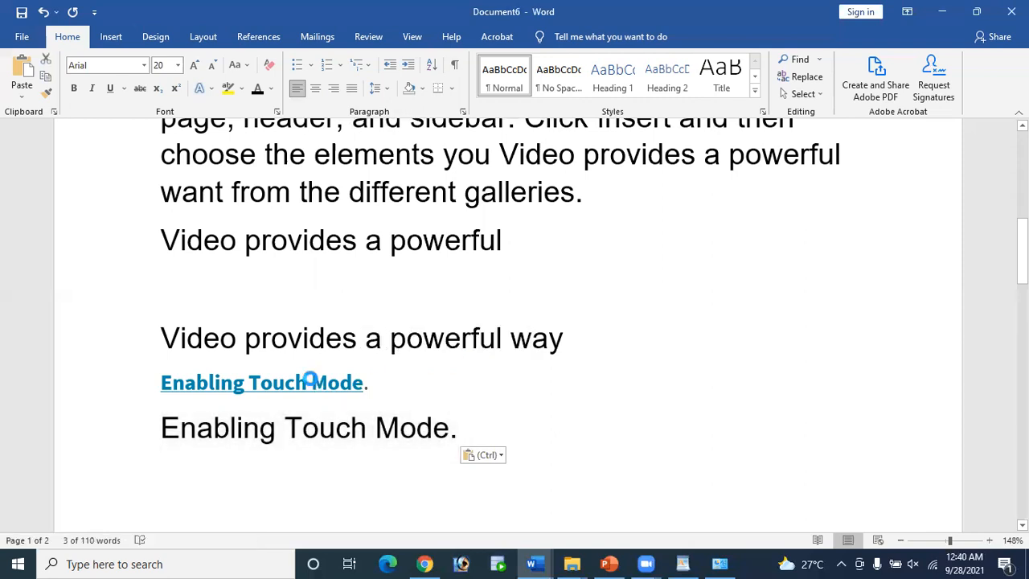
{"action": "left_click", "coordinate": [312, 381]}
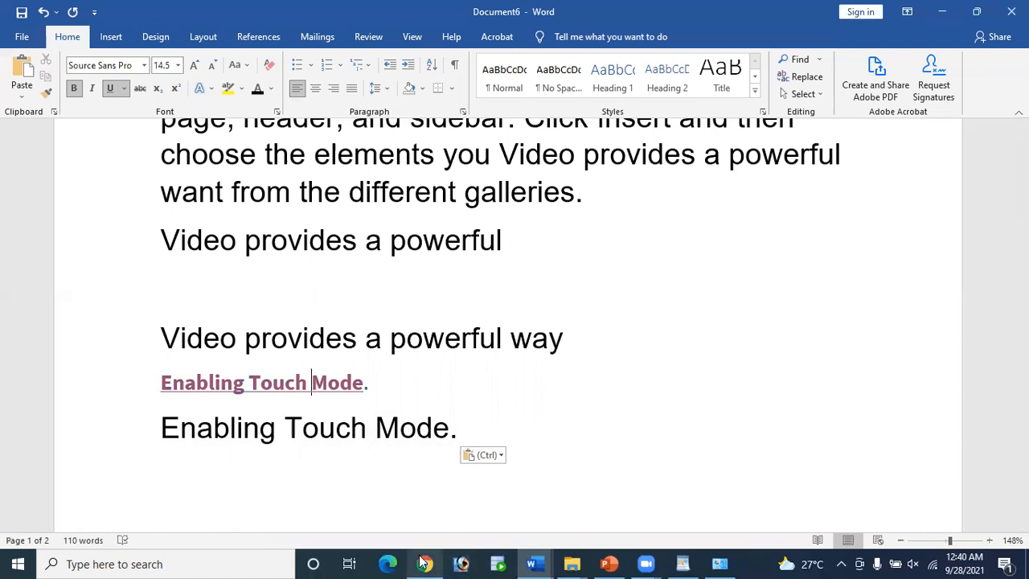
{"action": "left_click", "coordinate": [306, 388], "text": "ctrl"}
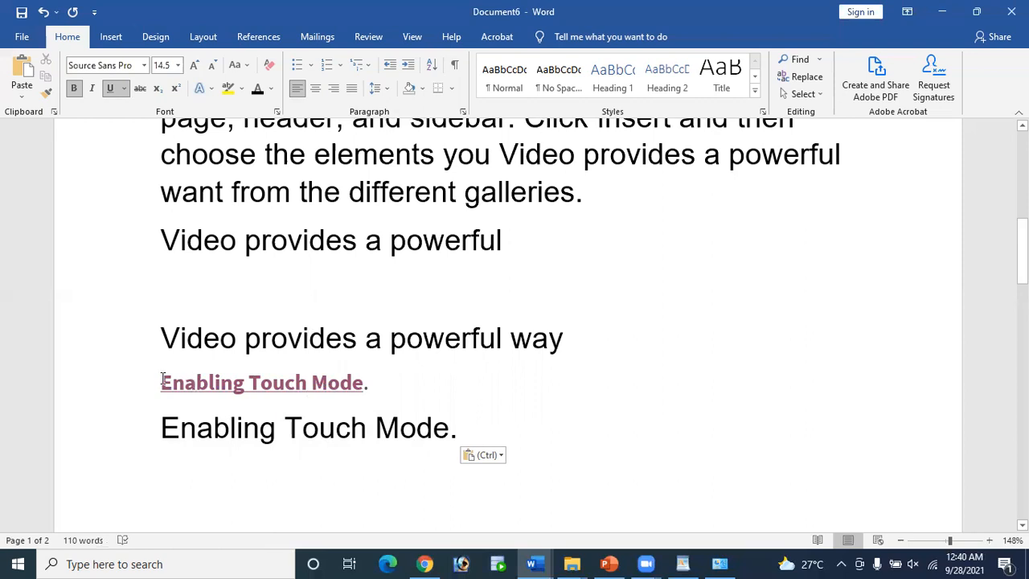
{"action": "left_click_drag", "start_coordinate": [159, 381], "coordinate": [373, 394]}
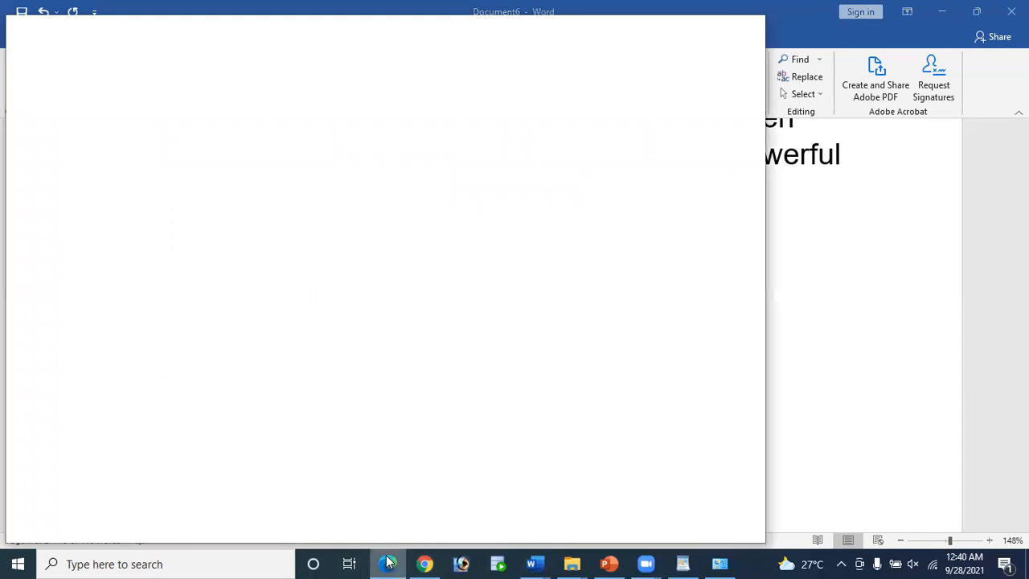
{"action": "mouse_move", "coordinate": [374, 560]}
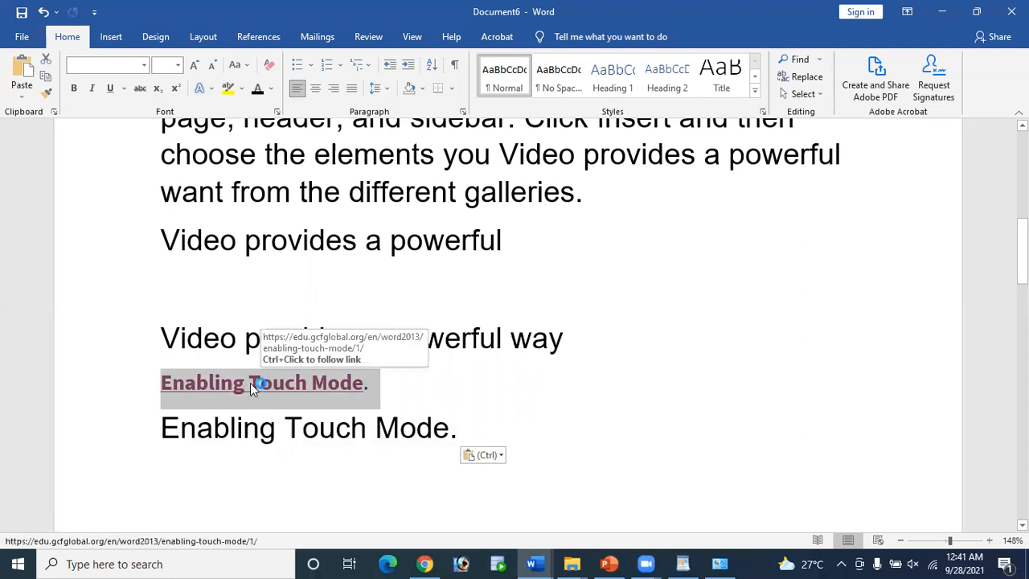
Step: Select the 'Enabling Touch Mode.' line and scroll up to the Auto text function heading
{"action": "left_click_drag", "start_coordinate": [165, 428], "coordinate": [457, 432]}
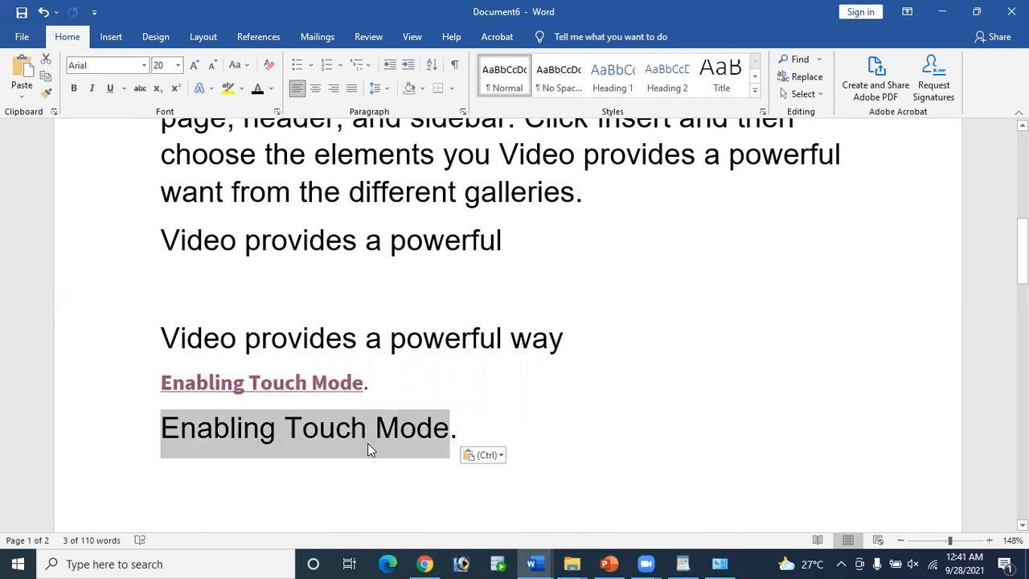
{"action": "scroll", "coordinate": [461, 402], "scroll_direction": "down", "scroll_amount": 2}
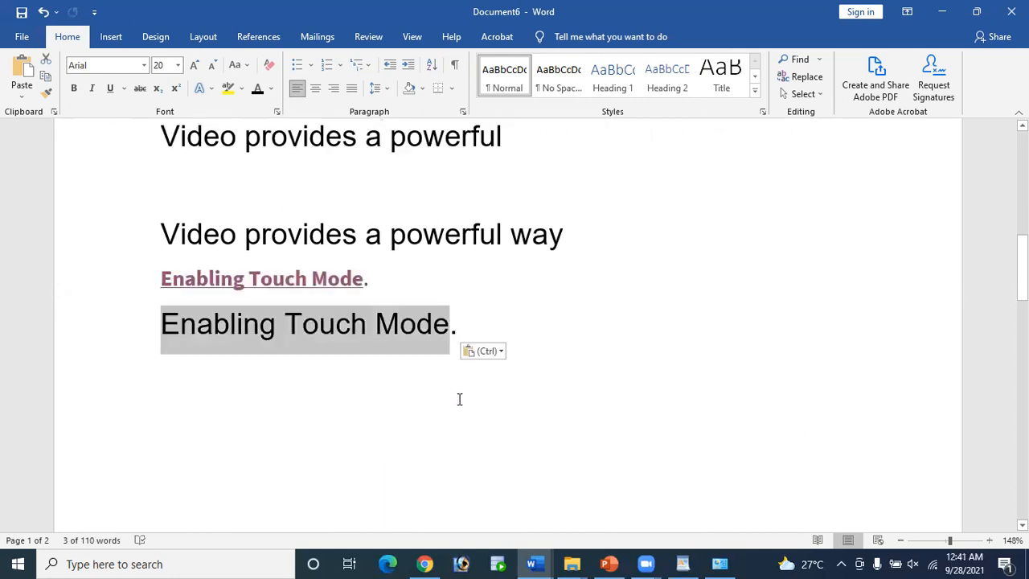
{"action": "scroll", "coordinate": [459, 399], "scroll_direction": "up", "scroll_amount": 6}
{"action": "scroll", "coordinate": [659, 423], "scroll_direction": "up", "scroll_amount": 3}
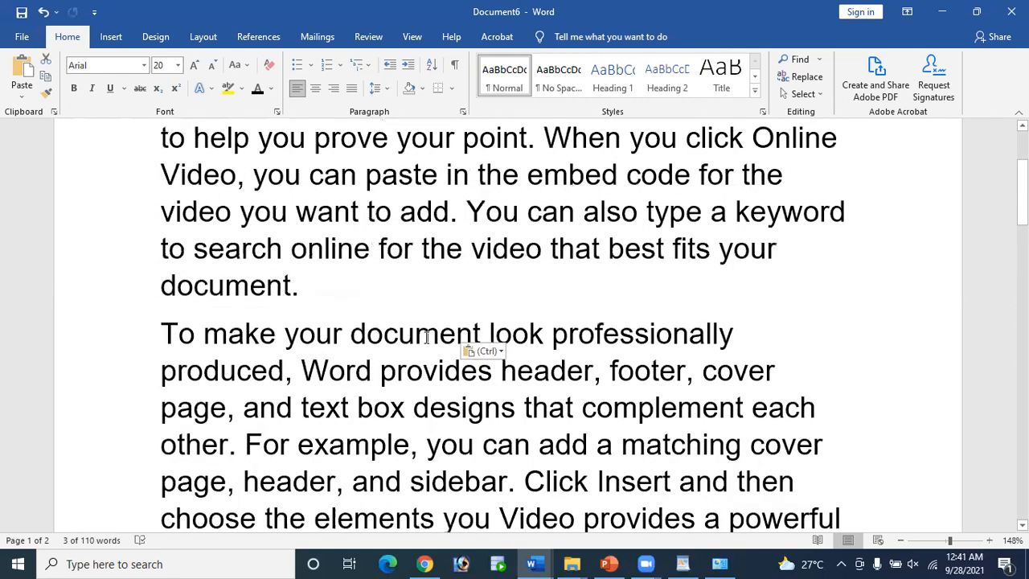
{"action": "scroll", "coordinate": [32, 106], "scroll_direction": "up", "scroll_amount": 3}
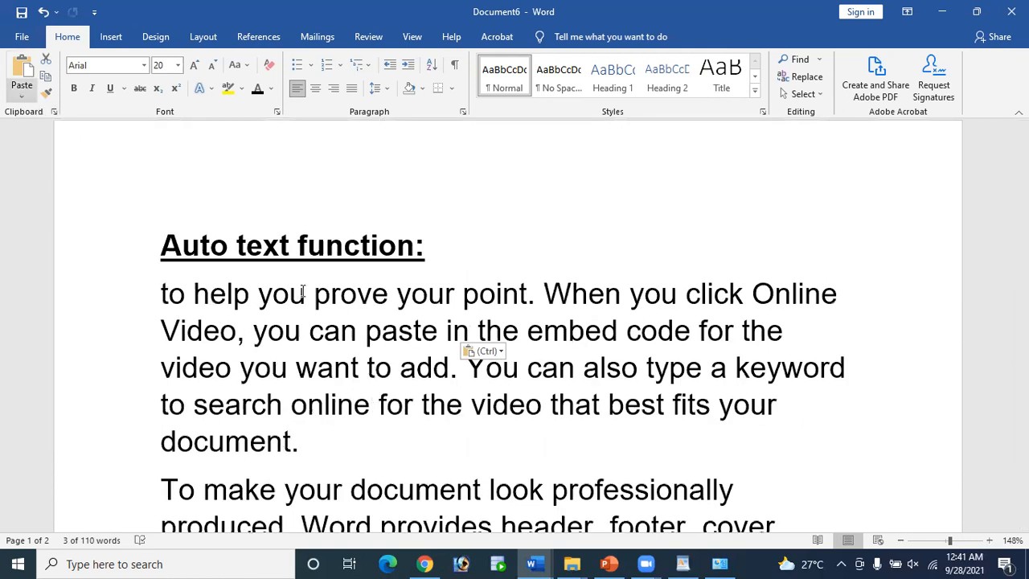
{"action": "scroll", "coordinate": [302, 291], "scroll_direction": "down", "scroll_amount": 3}
{"action": "scroll", "coordinate": [302, 291], "scroll_direction": "up", "scroll_amount": 3}
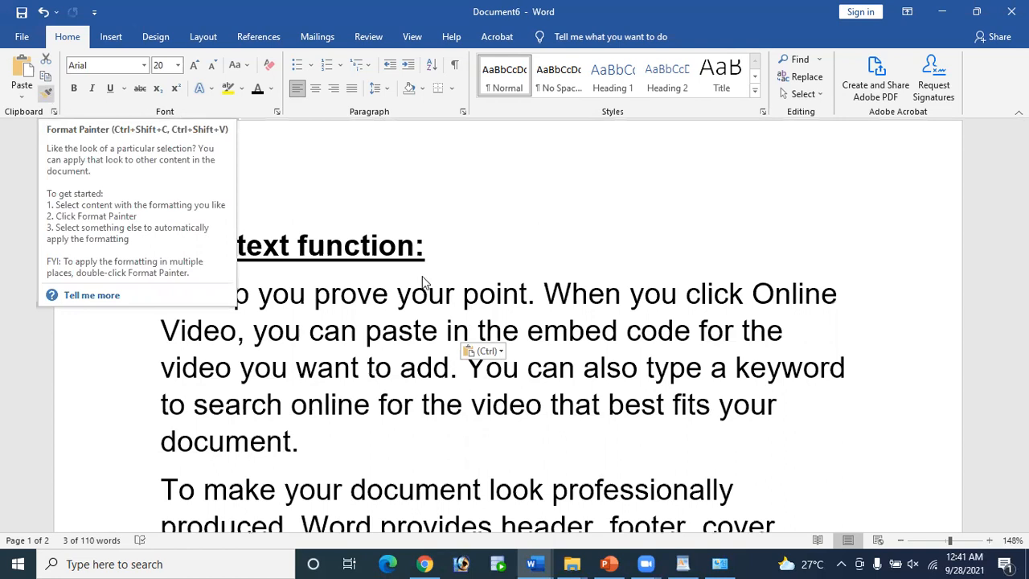
{"action": "scroll", "coordinate": [456, 287], "scroll_direction": "up", "scroll_amount": 1}
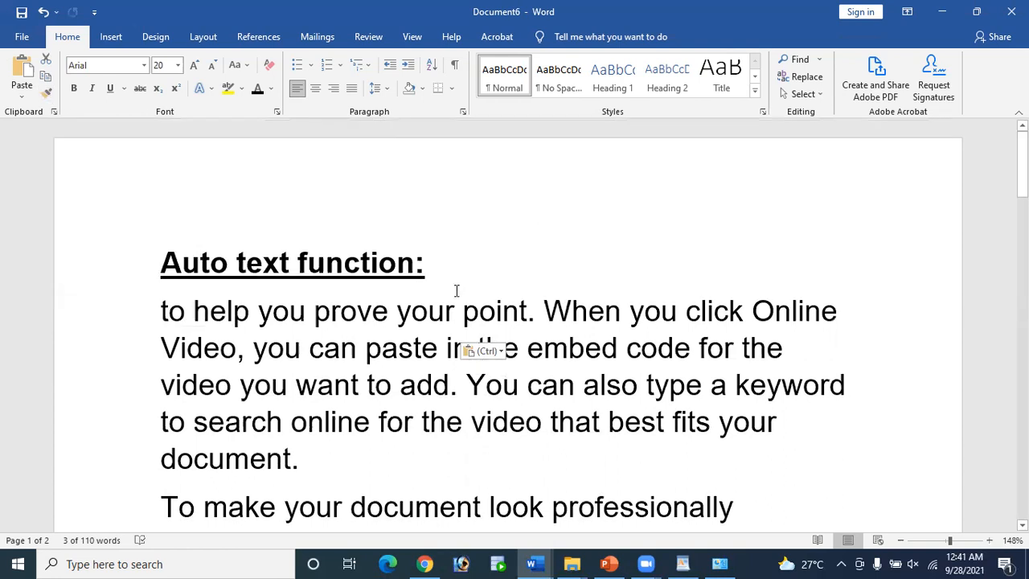
{"action": "scroll", "coordinate": [456, 289], "scroll_direction": "down", "scroll_amount": 4}
{"action": "scroll", "coordinate": [437, 271], "scroll_direction": "up", "scroll_amount": 2}
Step: Select the first paragraph under 'Auto text function:' and check the open Word windows
{"action": "left_click_drag", "start_coordinate": [159, 201], "coordinate": [168, 207]}
{"action": "left_click_drag", "start_coordinate": [207, 238], "coordinate": [315, 367]}
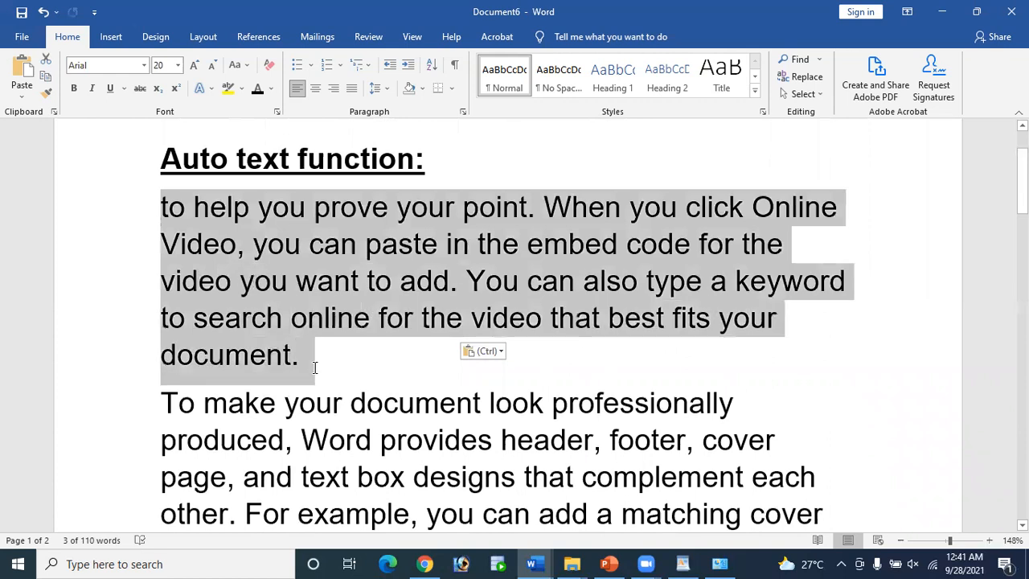
{"action": "scroll", "coordinate": [459, 420], "scroll_direction": "up", "scroll_amount": 3}
{"action": "scroll", "coordinate": [514, 482], "scroll_direction": "down", "scroll_amount": 6}
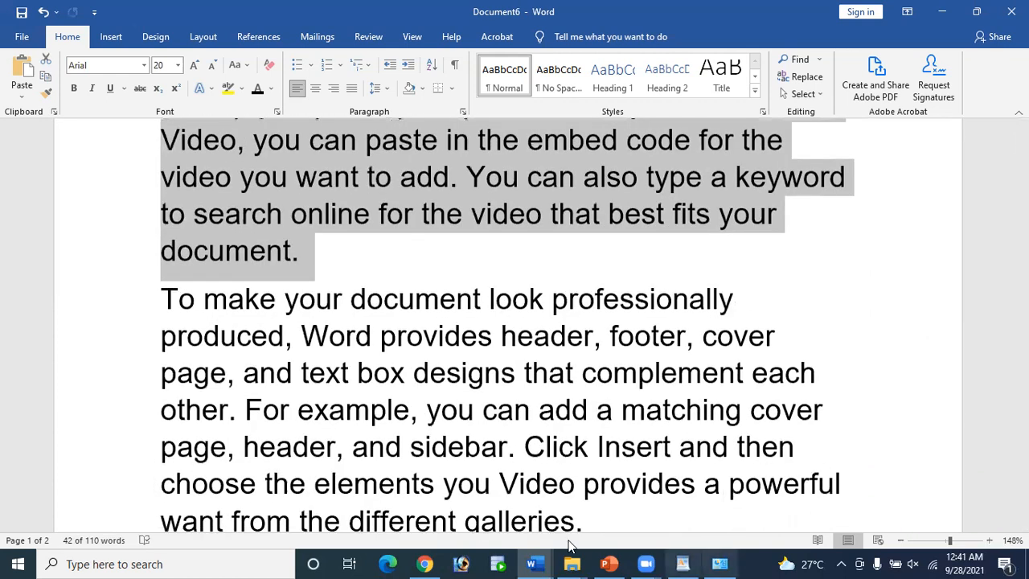
{"action": "left_click", "coordinate": [530, 563]}
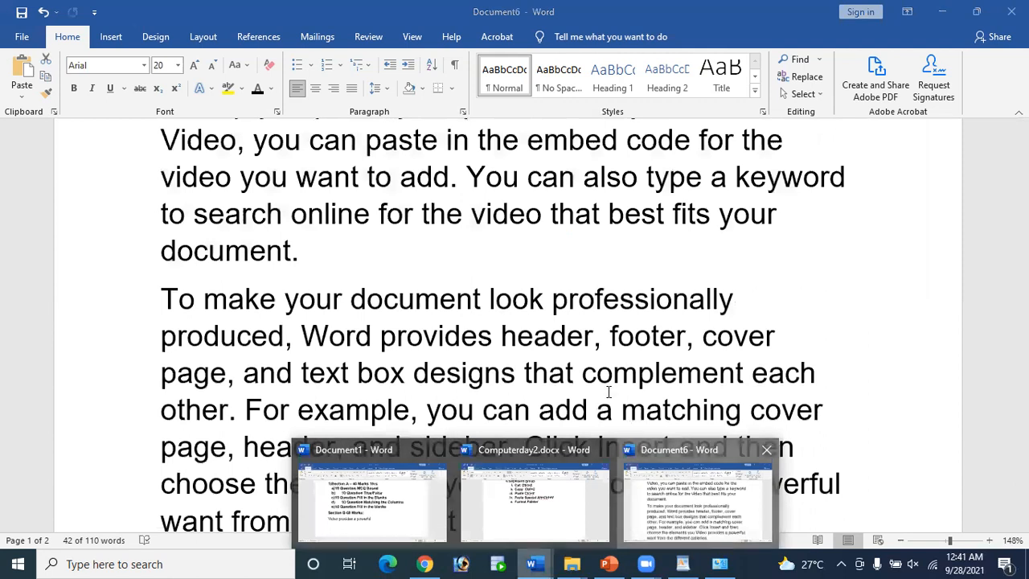
{"action": "scroll", "coordinate": [608, 391], "scroll_direction": "up", "scroll_amount": 3}
{"action": "scroll", "coordinate": [528, 297], "scroll_direction": "down", "scroll_amount": 3}
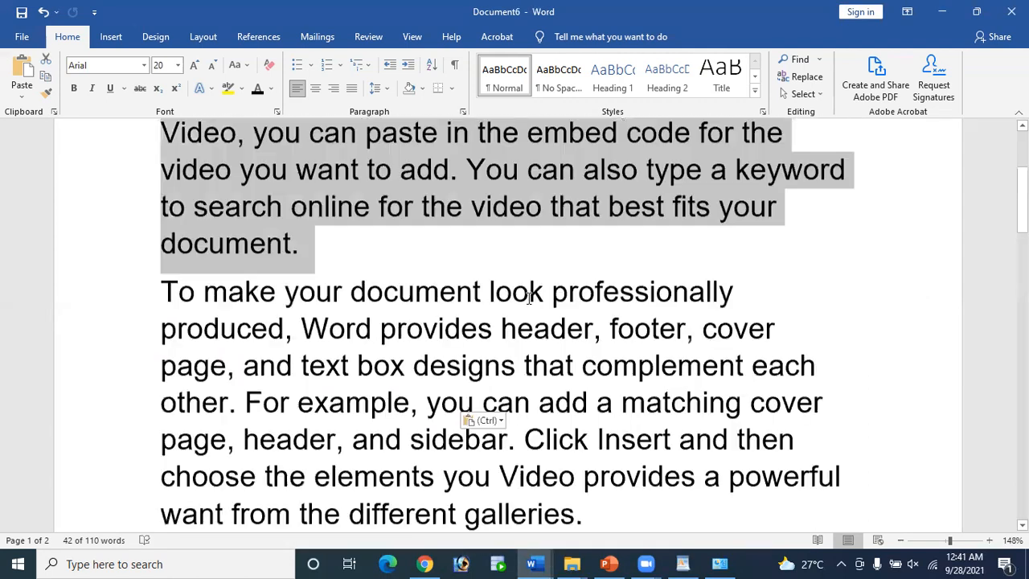
{"action": "scroll", "coordinate": [529, 298], "scroll_direction": "up", "scroll_amount": 3}
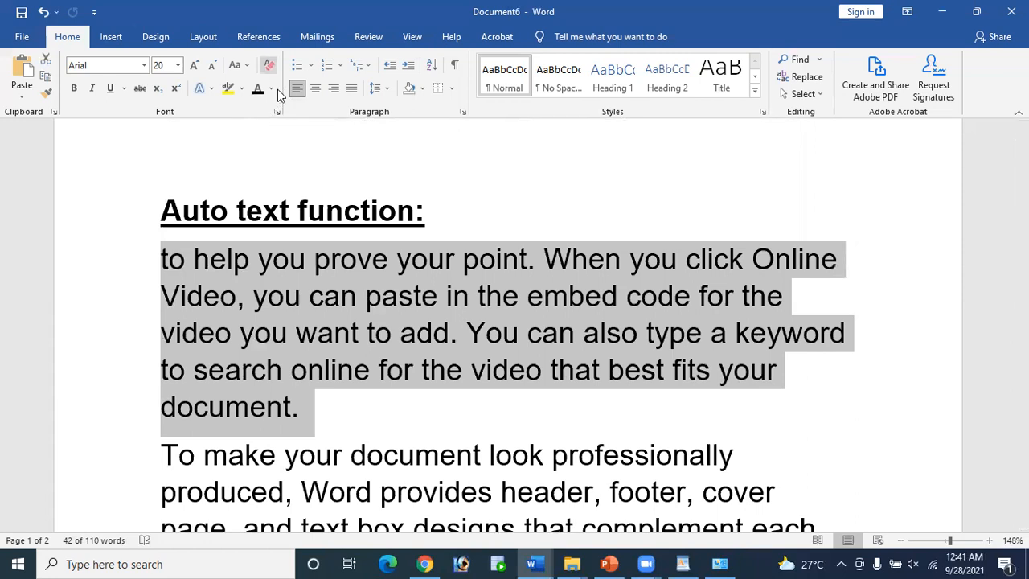
Step: Clear all formatting from the first paragraph and from 'To make…' through 'Enabling Touch Mode.'
{"action": "left_click", "coordinate": [269, 65]}
{"action": "left_click", "coordinate": [174, 321]}
{"action": "left_click_drag", "start_coordinate": [162, 334], "coordinate": [300, 409]}
{"action": "left_click_drag", "start_coordinate": [697, 562], "coordinate": [833, 387]}
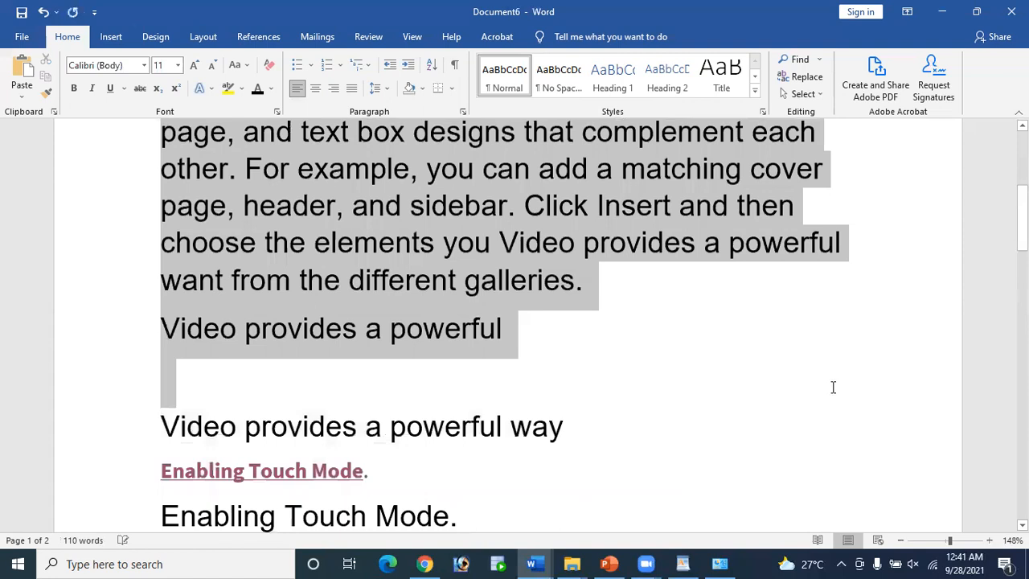
{"action": "left_click_drag", "start_coordinate": [766, 444], "coordinate": [562, 515]}
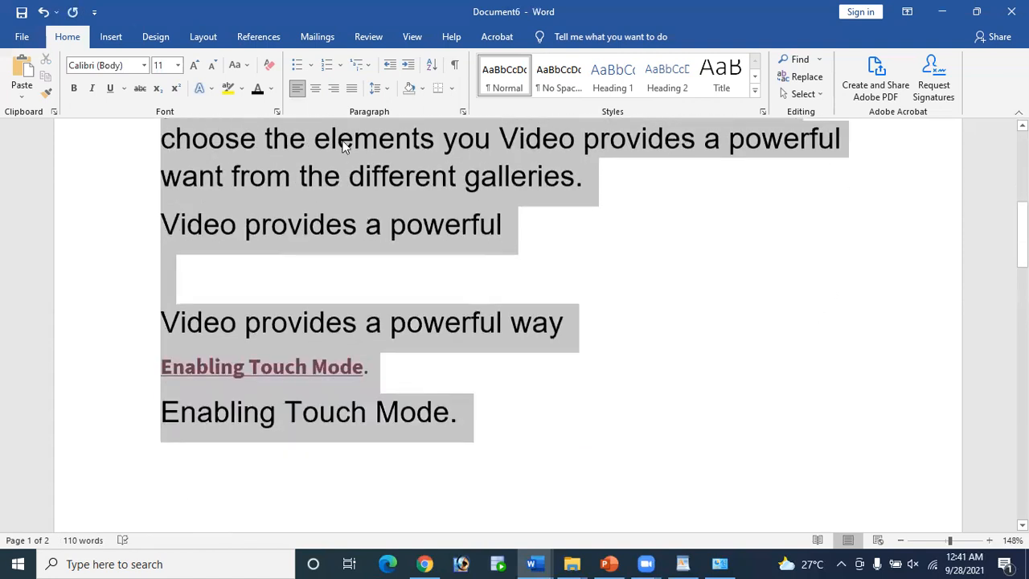
{"action": "left_click", "coordinate": [269, 70]}
{"action": "scroll", "coordinate": [340, 195], "scroll_direction": "up", "scroll_amount": 5}
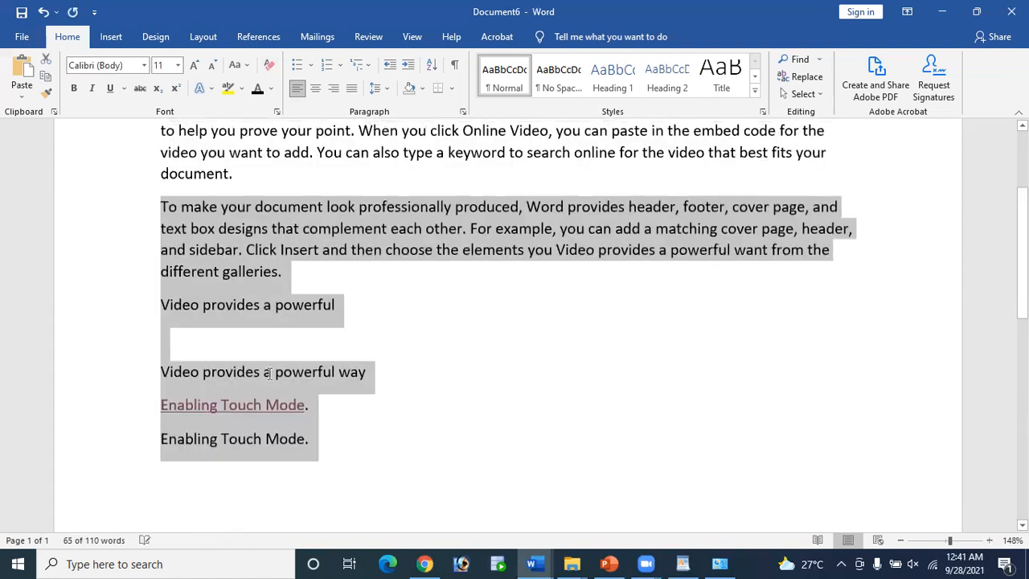
{"action": "left_click", "coordinate": [262, 373]}
{"action": "scroll", "coordinate": [295, 313], "scroll_direction": "up", "scroll_amount": 1}
{"action": "scroll", "coordinate": [301, 346], "scroll_direction": "up", "scroll_amount": 1}
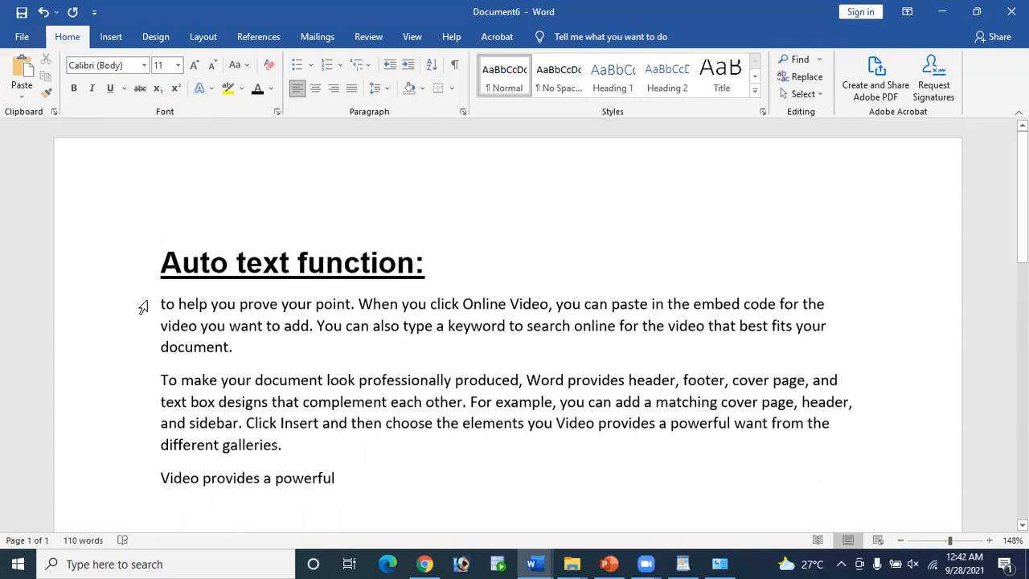
Step: Format the 'to help you prove your point' paragraph as red 24 pt Algerian
{"action": "left_click_drag", "start_coordinate": [161, 301], "coordinate": [245, 362]}
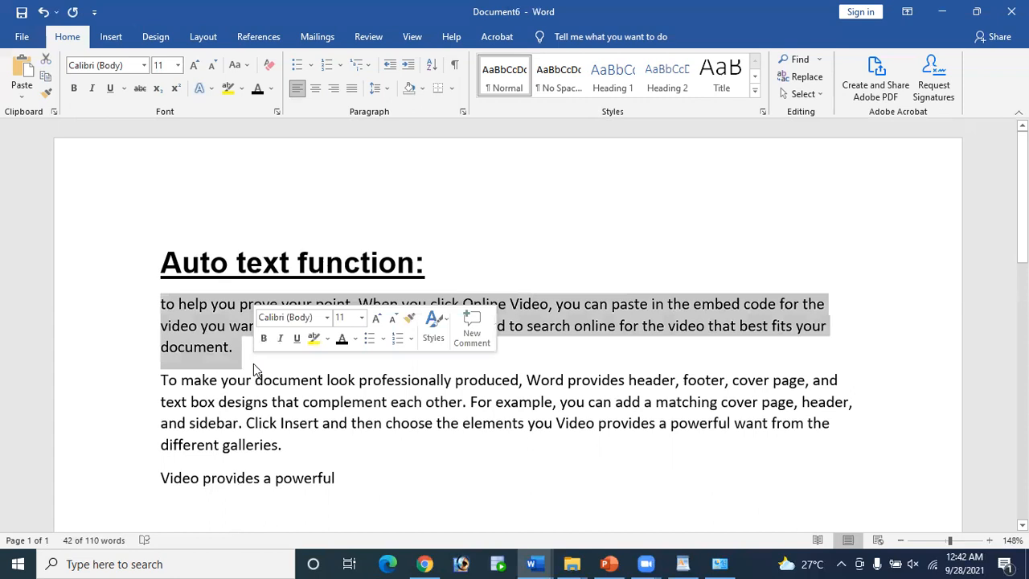
{"action": "left_click", "coordinate": [177, 65]}
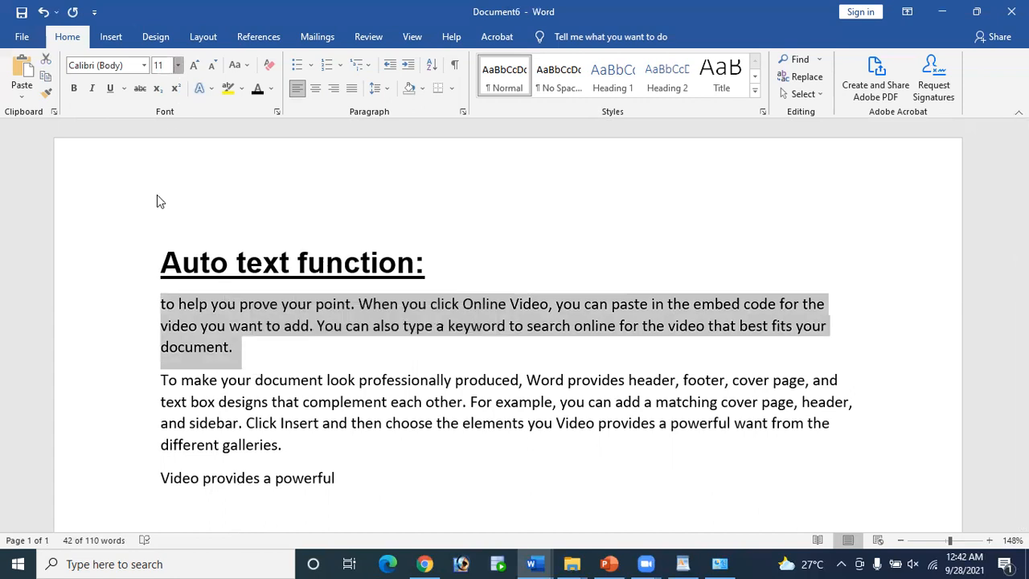
{"action": "left_click", "coordinate": [160, 227]}
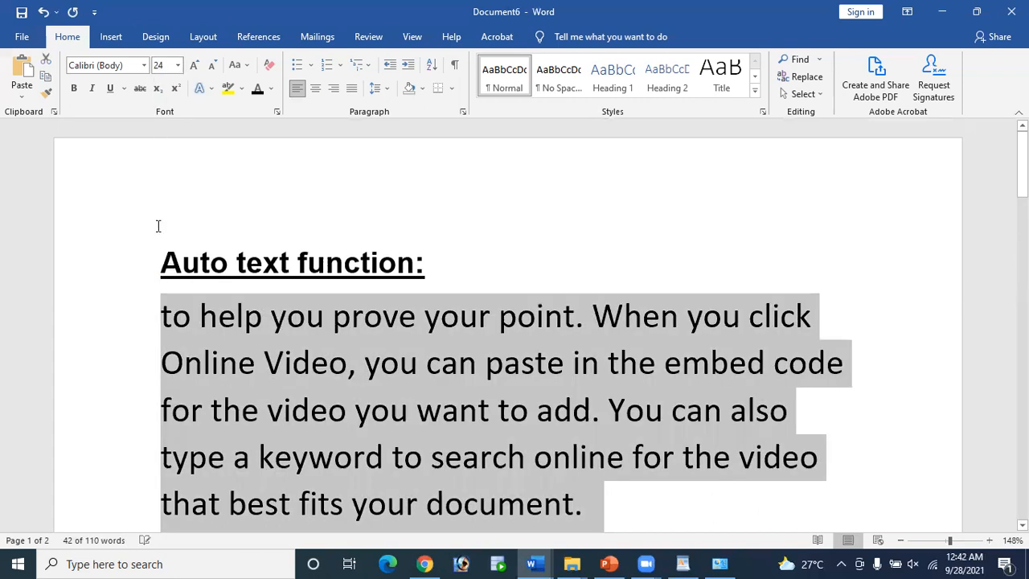
{"action": "left_click", "coordinate": [143, 66]}
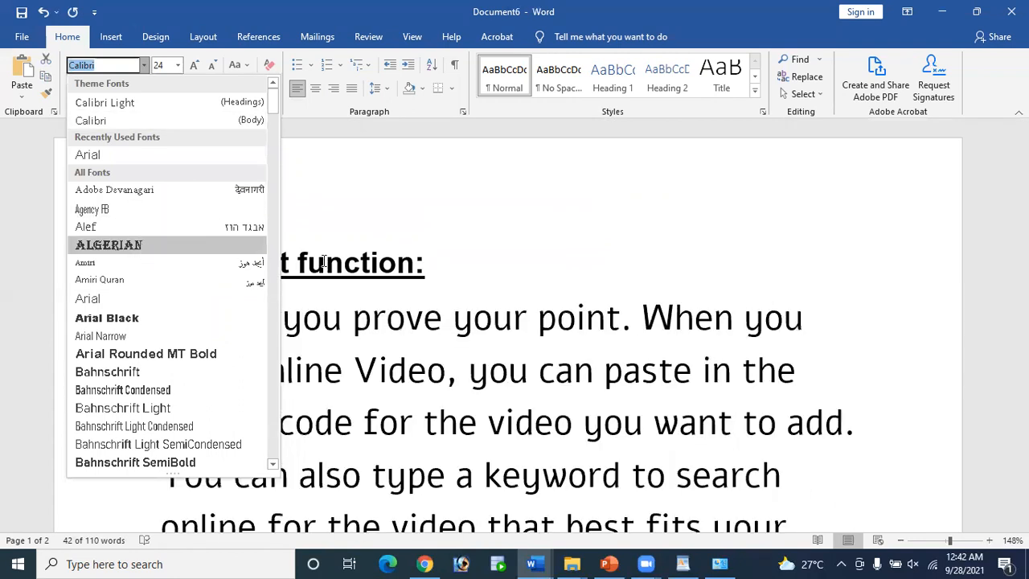
{"action": "left_click", "coordinate": [143, 246]}
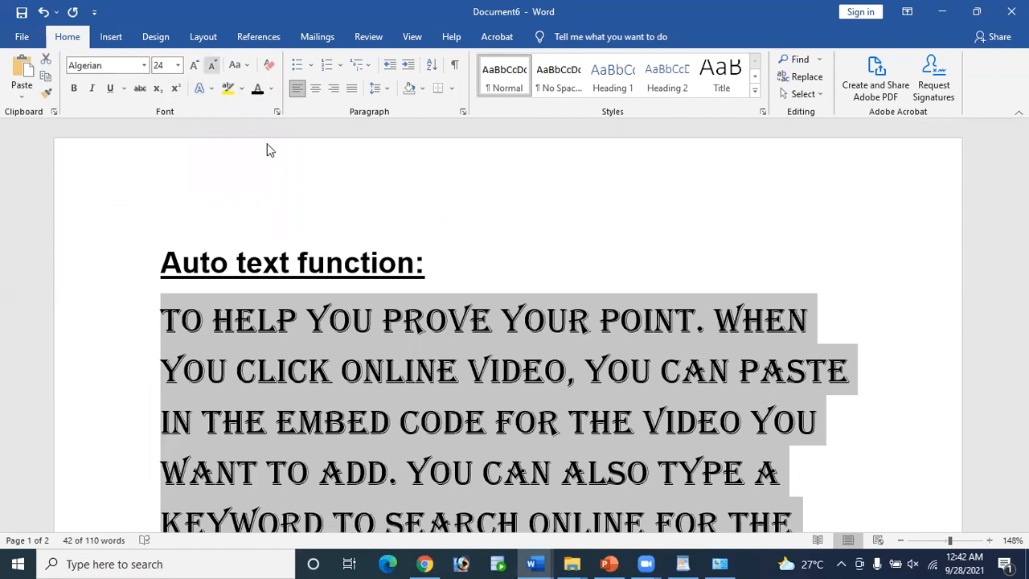
{"action": "left_click", "coordinate": [271, 89]}
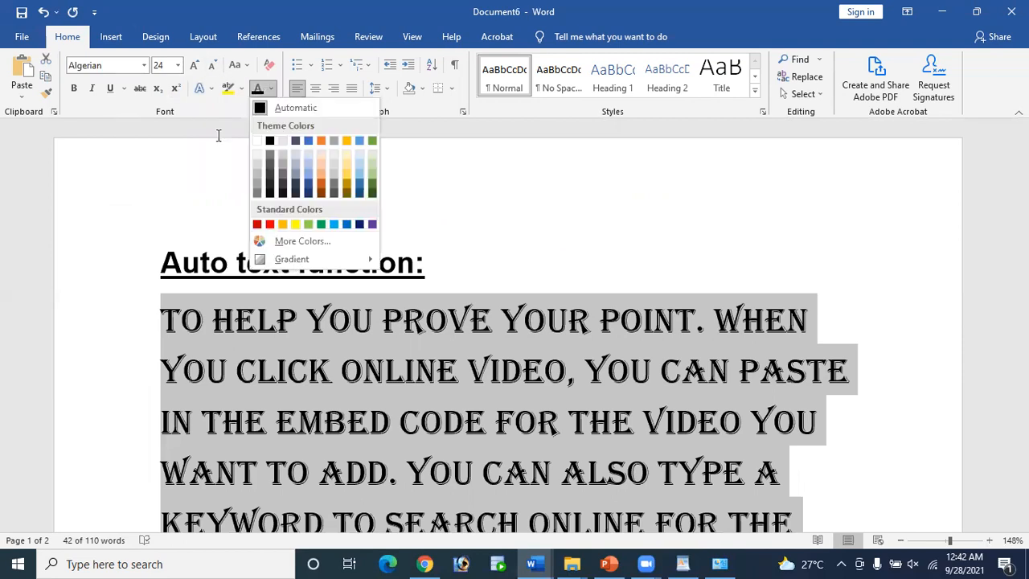
{"action": "left_click", "coordinate": [279, 220]}
{"action": "scroll", "coordinate": [450, 353], "scroll_direction": "down", "scroll_amount": 3}
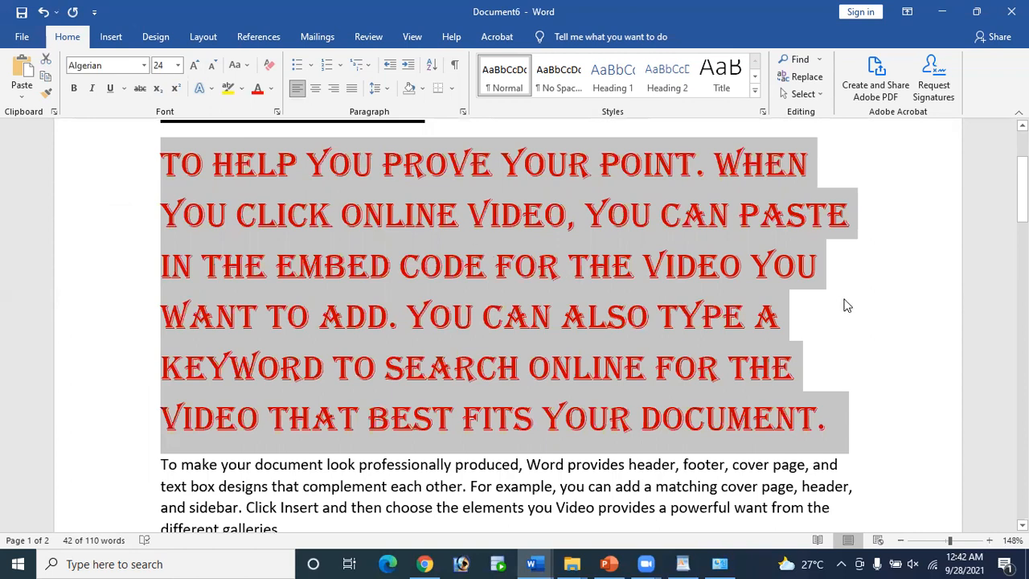
{"action": "left_click", "coordinate": [836, 330]}
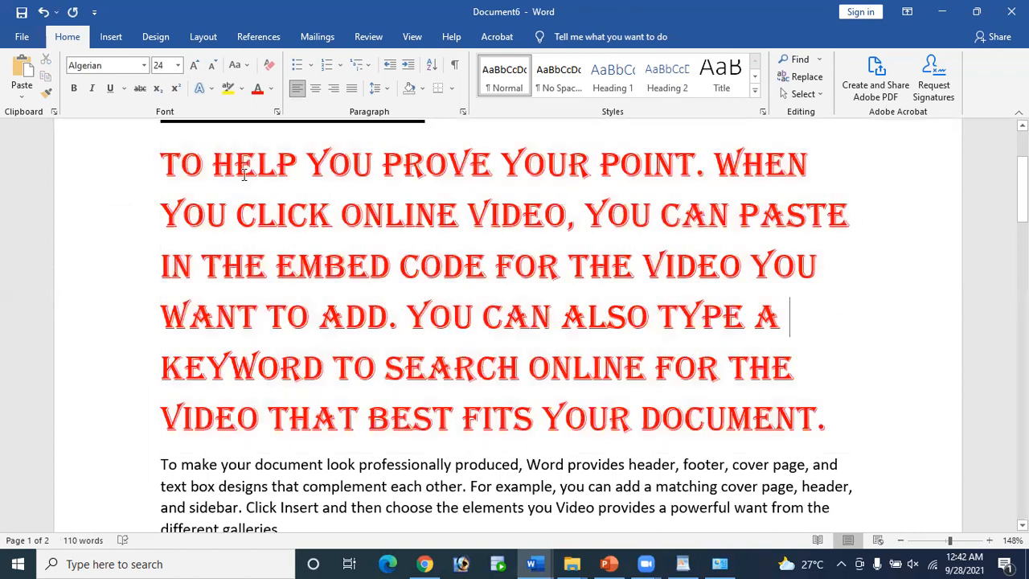
Step: Format Painter the red Algerian style onto the 'To make…' paragraph through 'and sidebar.'
{"action": "left_click_drag", "start_coordinate": [164, 153], "coordinate": [844, 424]}
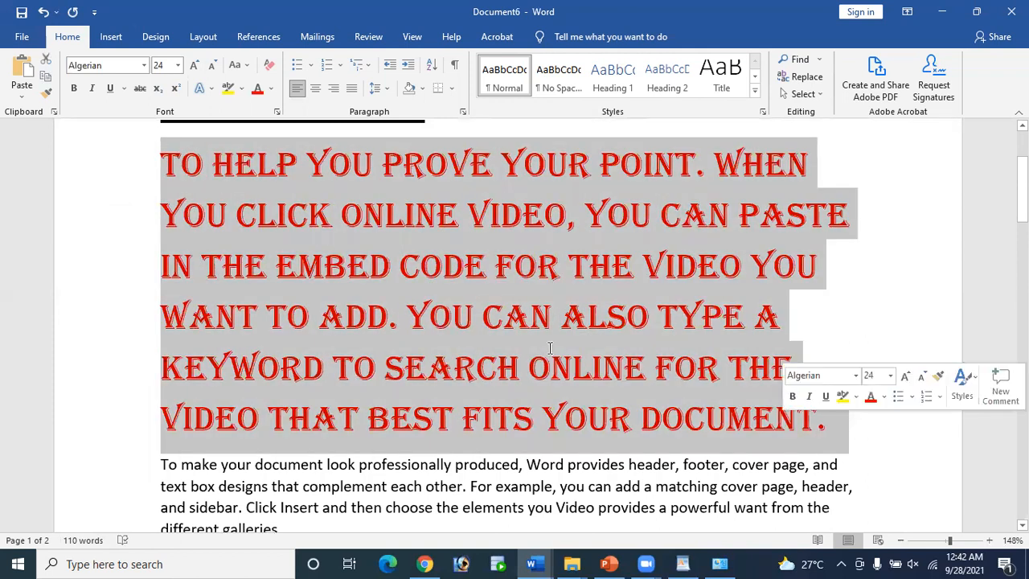
{"action": "scroll", "coordinate": [172, 207], "scroll_direction": "down", "scroll_amount": 3}
{"action": "left_click_drag", "start_coordinate": [163, 207], "coordinate": [307, 280]}
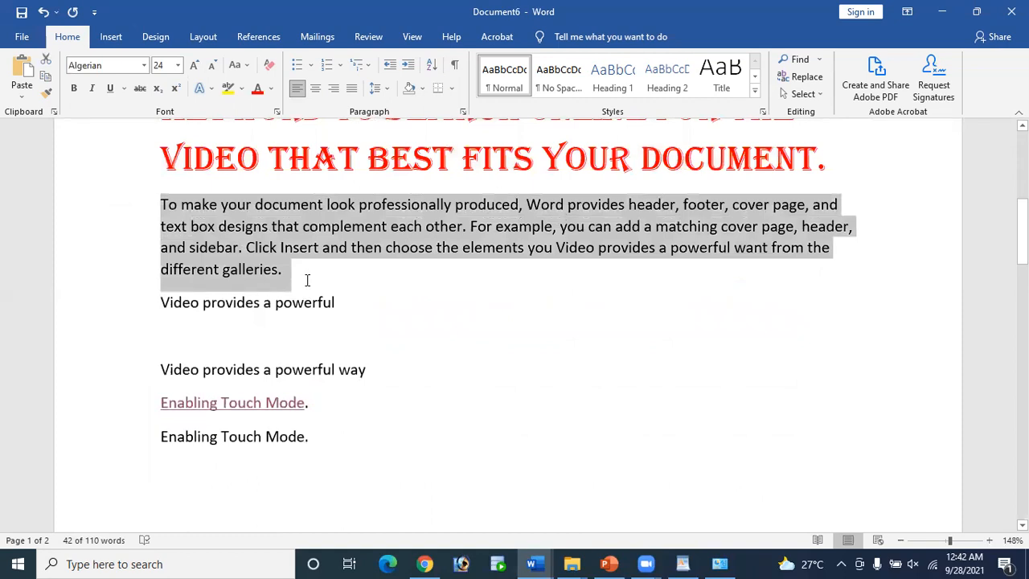
{"action": "scroll", "coordinate": [157, 207], "scroll_direction": "up", "scroll_amount": 4}
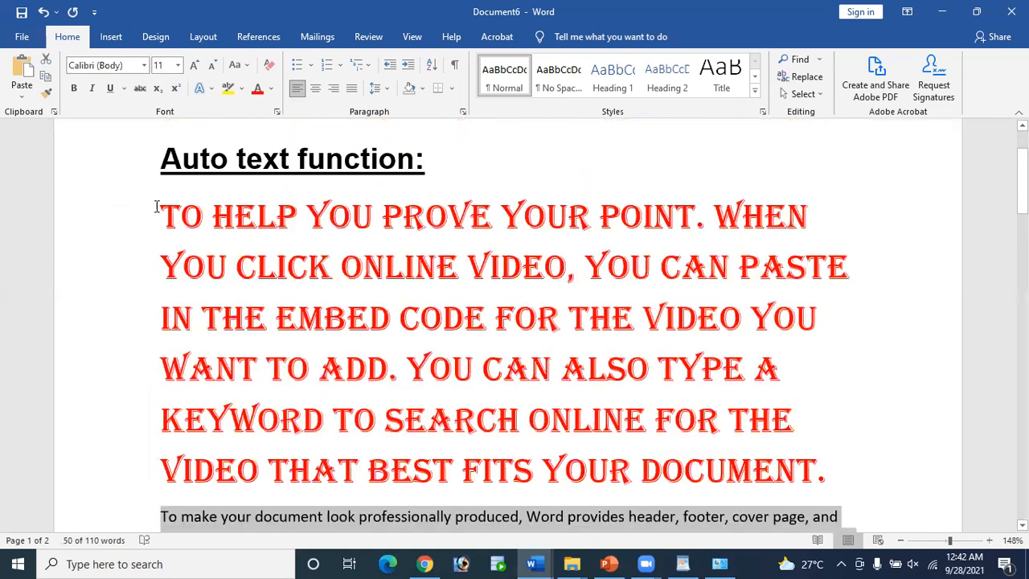
{"action": "left_click_drag", "start_coordinate": [162, 216], "coordinate": [837, 479]}
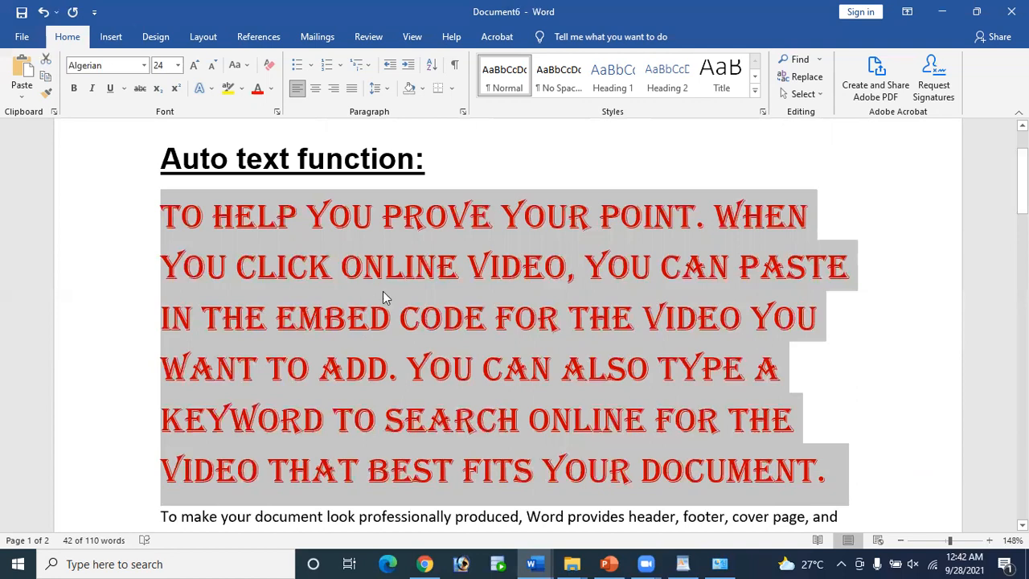
{"action": "scroll", "coordinate": [374, 270], "scroll_direction": "down", "scroll_amount": 3}
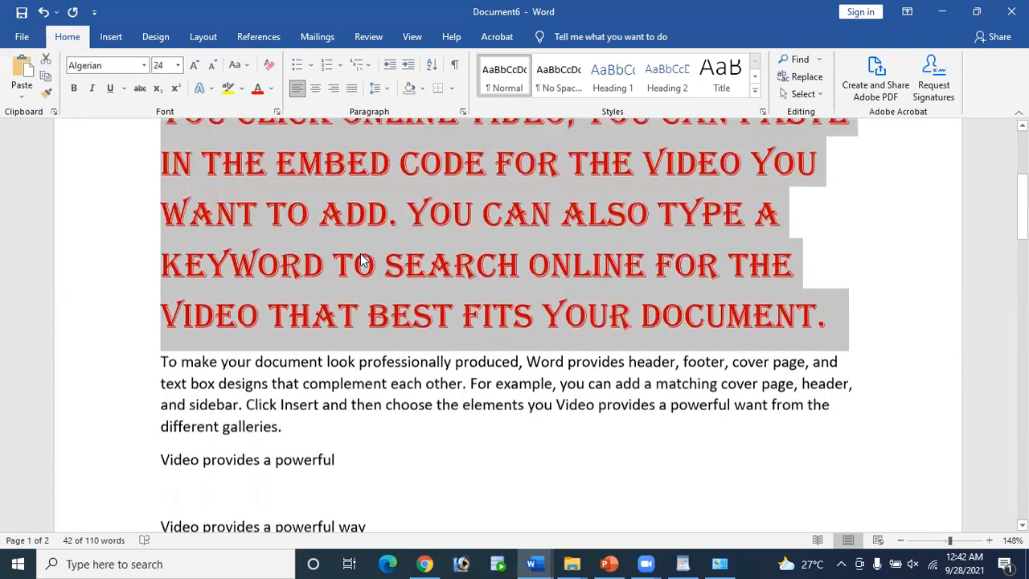
{"action": "left_click", "coordinate": [46, 95]}
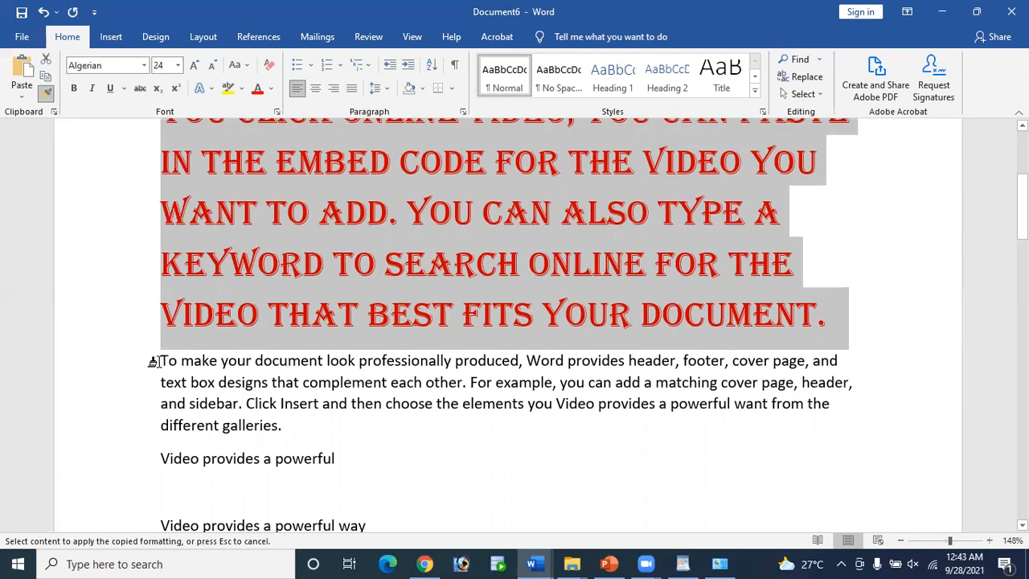
{"action": "left_click_drag", "start_coordinate": [153, 361], "coordinate": [241, 403]}
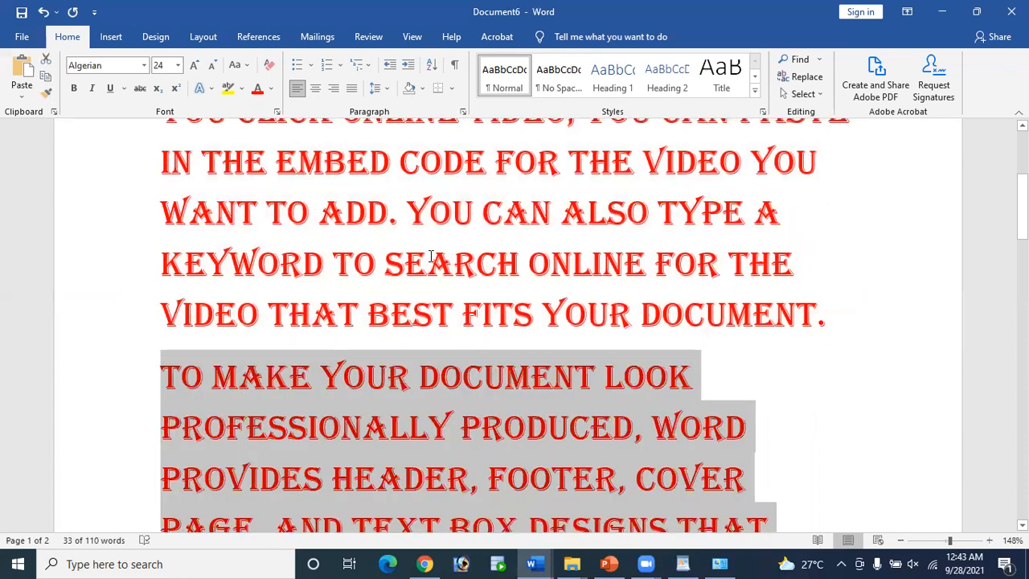
{"action": "scroll", "coordinate": [431, 256], "scroll_direction": "down", "scroll_amount": 5}
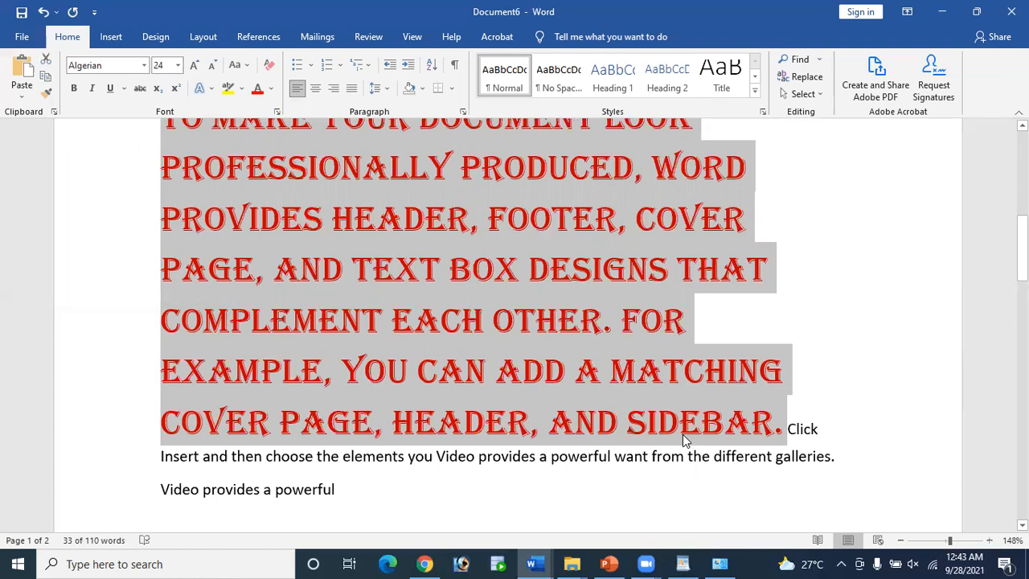
{"action": "scroll", "coordinate": [682, 434], "scroll_direction": "down", "scroll_amount": 3}
{"action": "scroll", "coordinate": [682, 440], "scroll_direction": "up", "scroll_amount": 6}
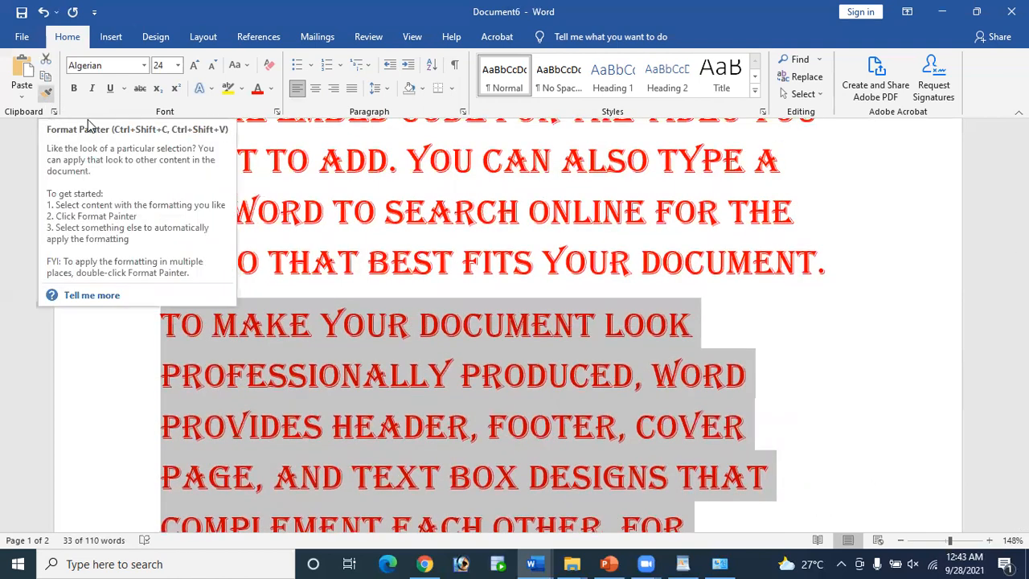
{"action": "scroll", "coordinate": [536, 547], "scroll_direction": "down", "scroll_amount": 4}
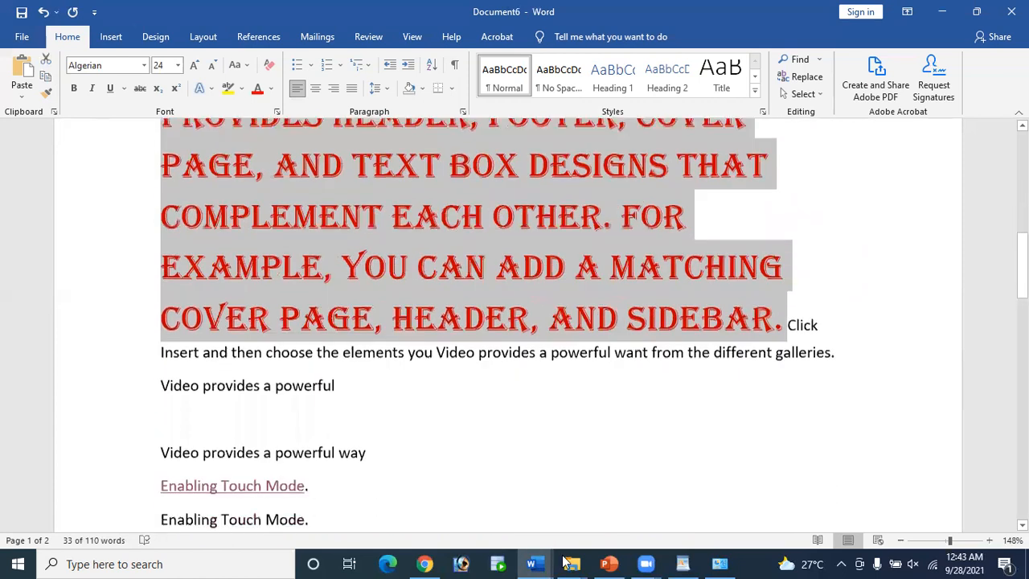
Step: In Computerday2.docx, select the Home Tab, Clipboard group, and Format Painter lines
{"action": "mouse_move", "coordinate": [531, 561]}
{"action": "left_click", "coordinate": [534, 494]}
{"action": "scroll", "coordinate": [434, 420], "scroll_direction": "up", "scroll_amount": 3}
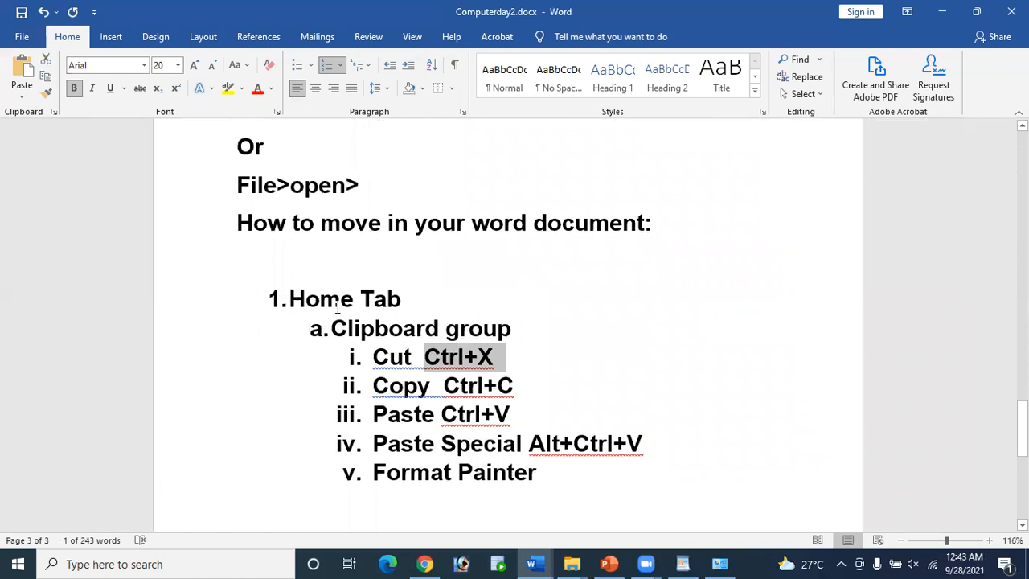
{"action": "left_click_drag", "start_coordinate": [336, 307], "coordinate": [425, 310]}
{"action": "left_click_drag", "start_coordinate": [331, 329], "coordinate": [374, 329]}
{"action": "mouse_move", "coordinate": [507, 347]}
{"action": "left_mouse_down"}
{"action": "mouse_move", "coordinate": [514, 358]}
{"action": "mouse_move", "coordinate": [519, 334]}
{"action": "left_mouse_up"}
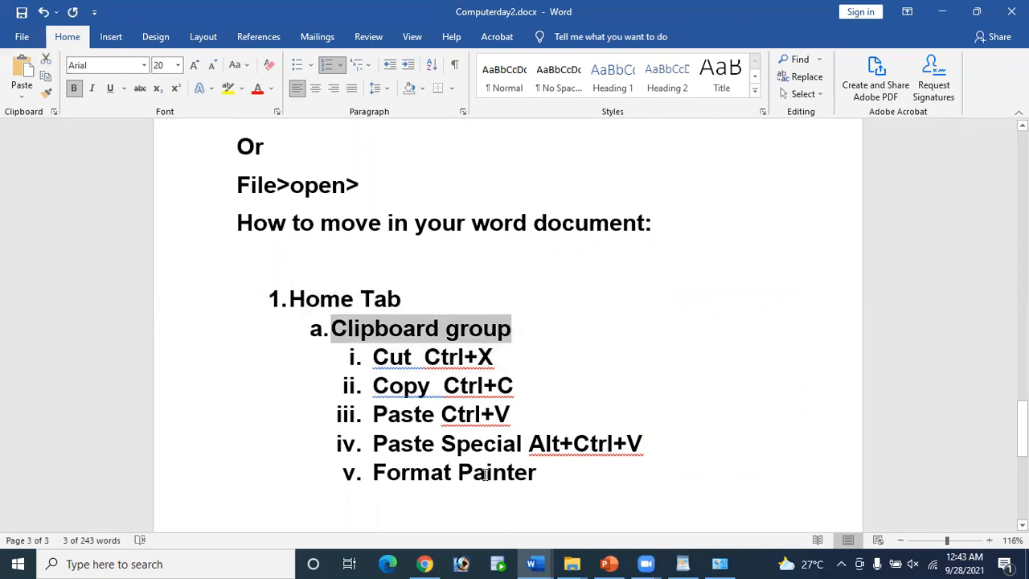
{"action": "left_click_drag", "start_coordinate": [373, 473], "coordinate": [565, 485]}
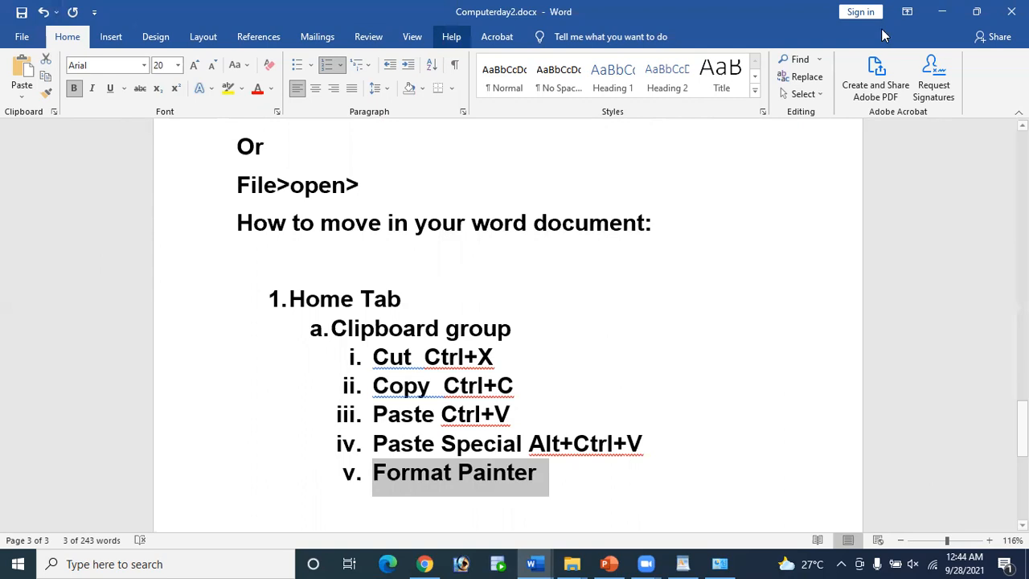
{"action": "left_click", "coordinate": [821, 95]}
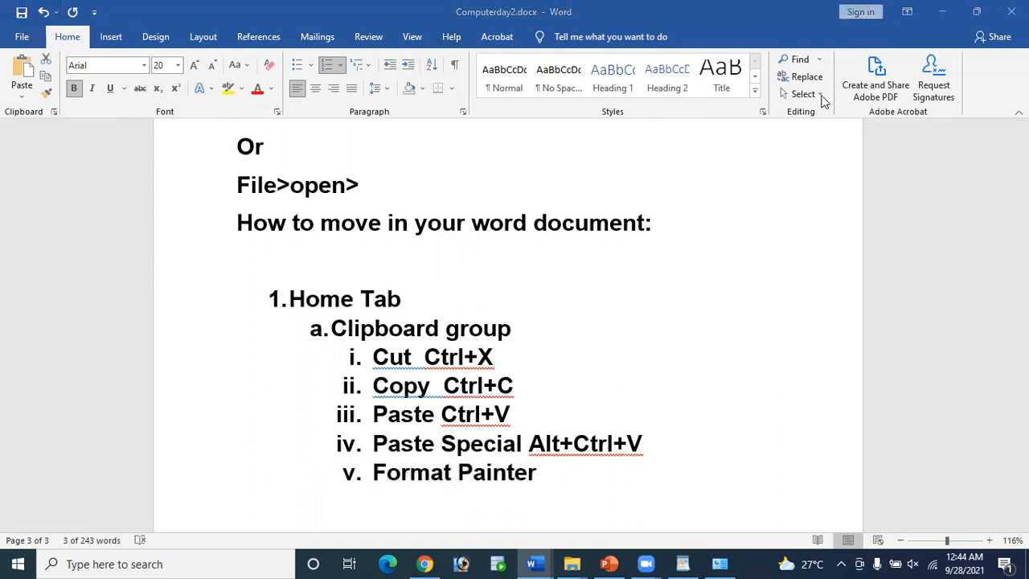